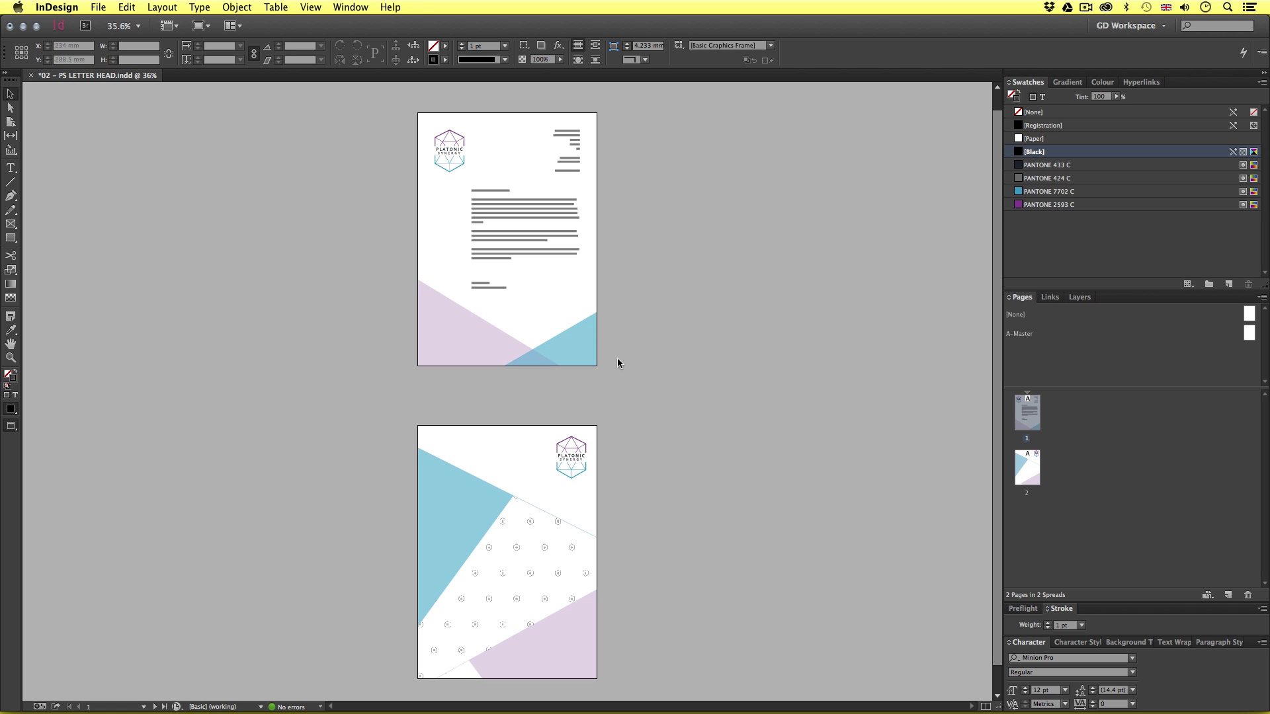
Display the letterhead's guides and frames in Normal view mode and examine the front and back pages up close
key("w")
key("z")
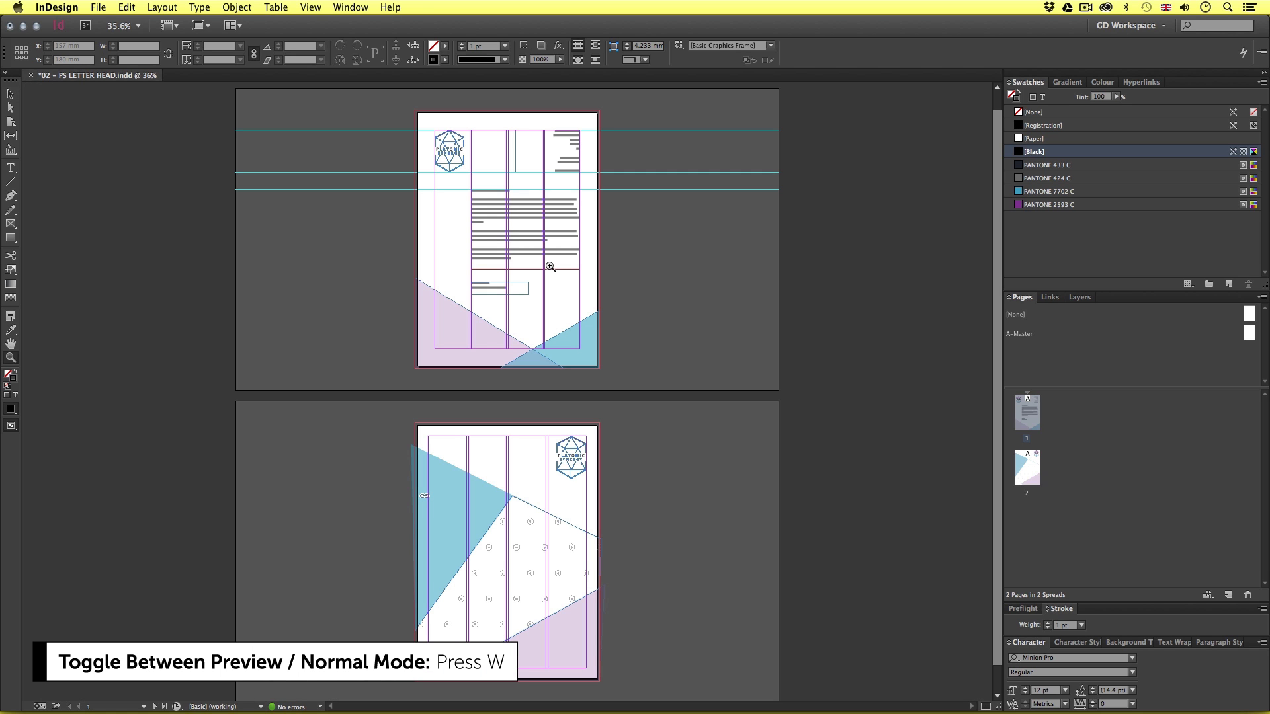
left_click(531, 334)
left_click(528, 369)
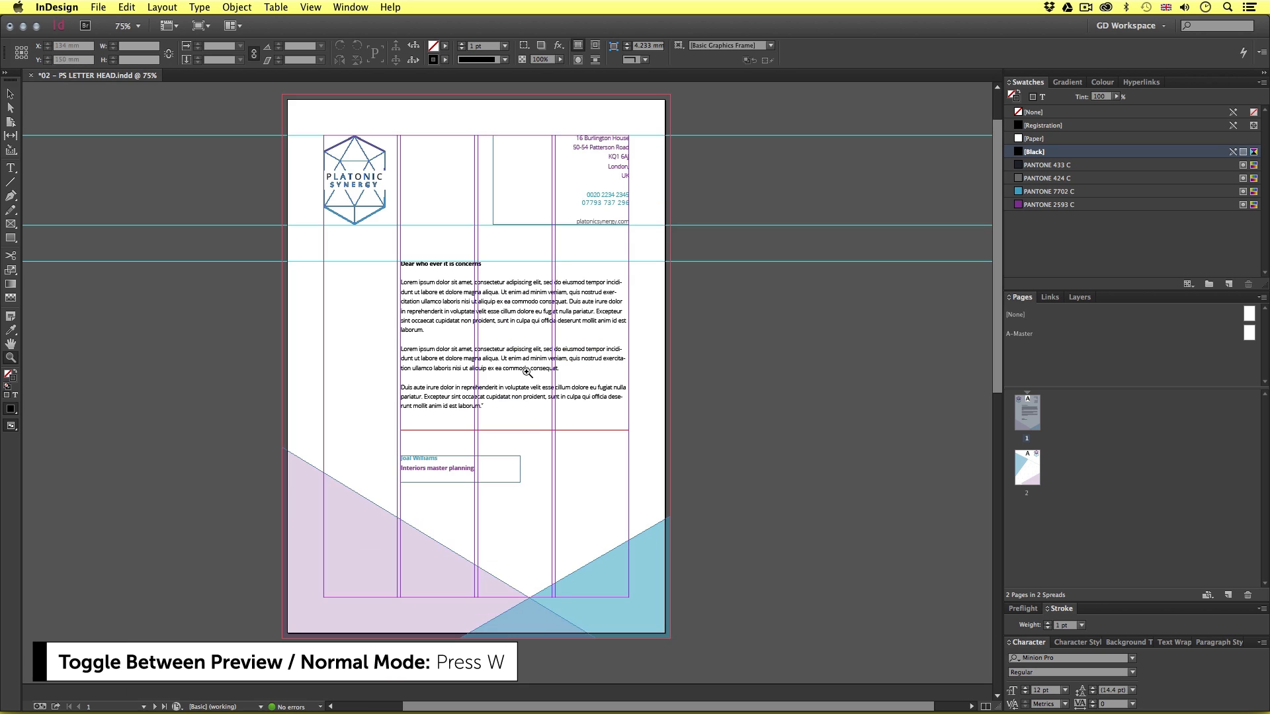
left_click(514, 365)
scroll(593, 411, "down", 8)
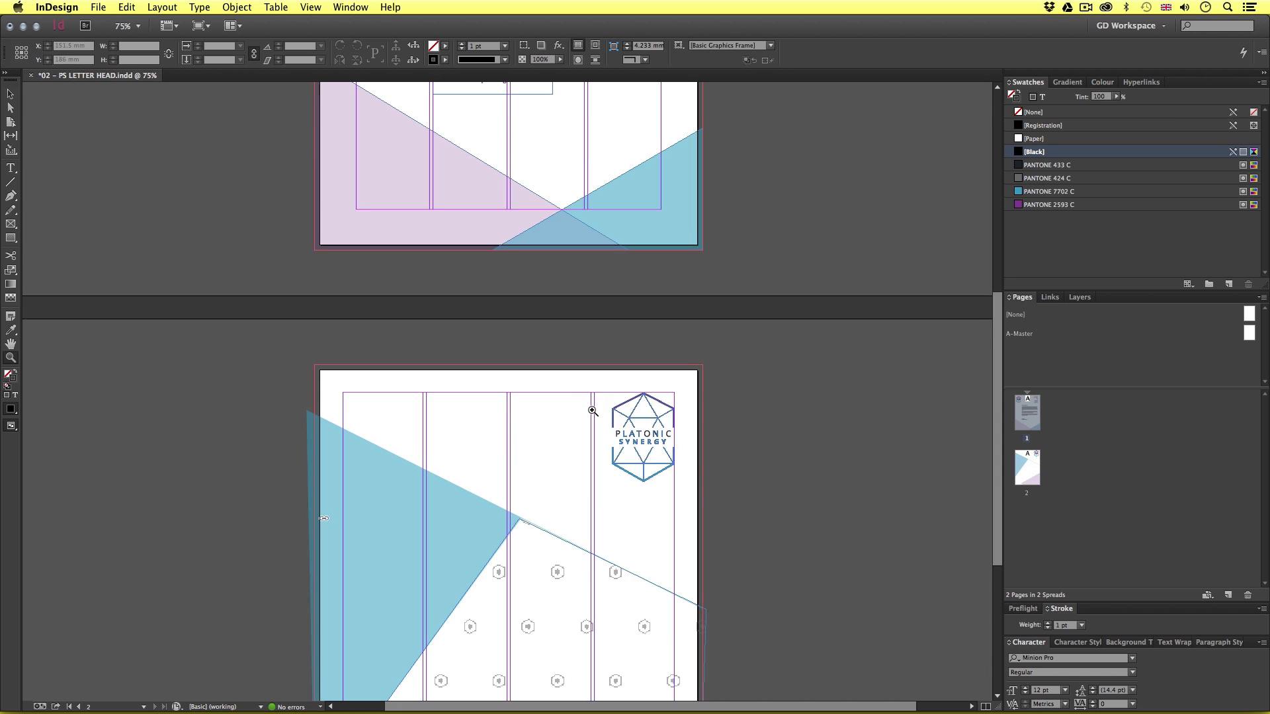
scroll(592, 411, "down", 3)
scroll(592, 411, "up", 10)
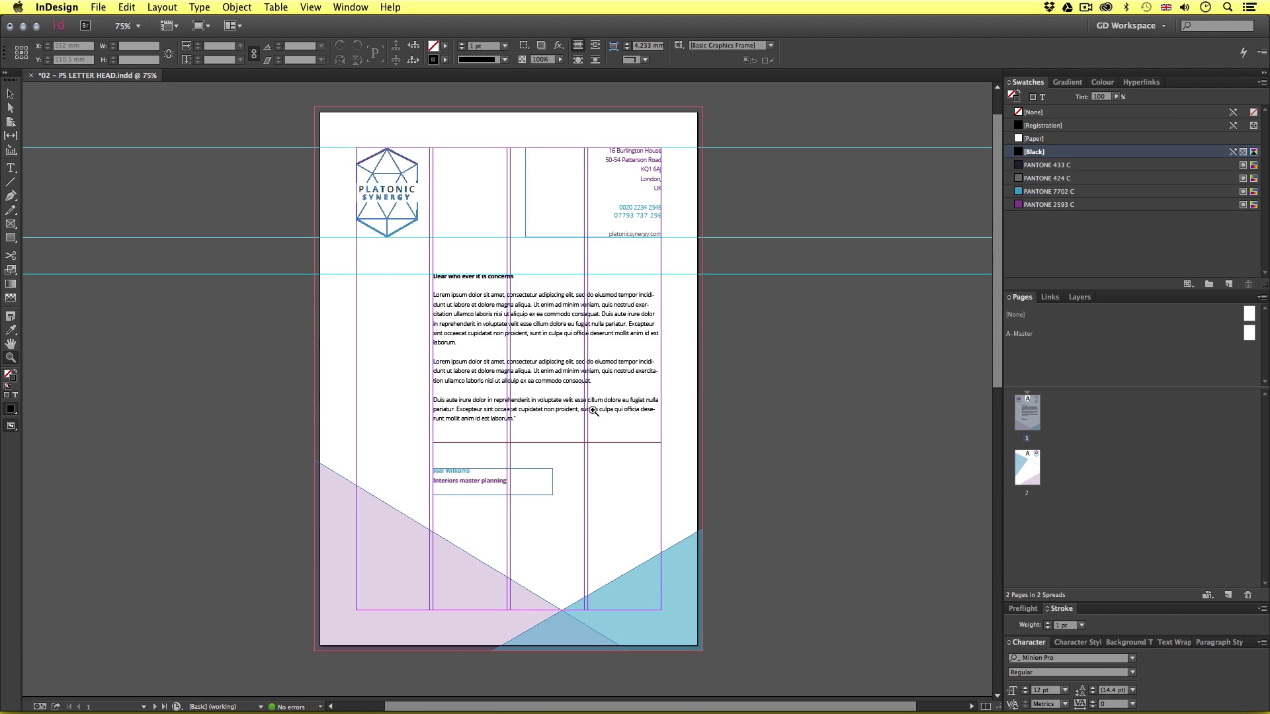
scroll(592, 410, "down", 2)
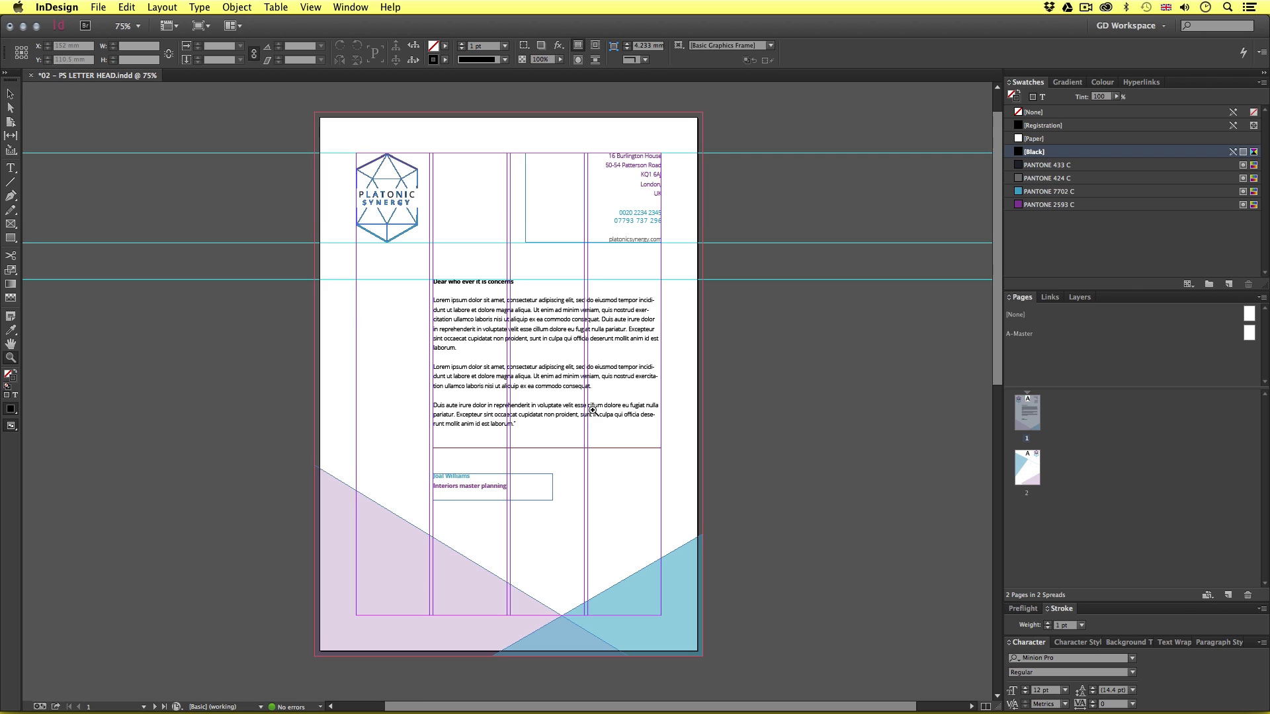
Examine the column grid, guides and text frames on the letterhead's front page
key("v")
key("z")
left_click(668, 429, "alt")
left_click(668, 430, "alt")
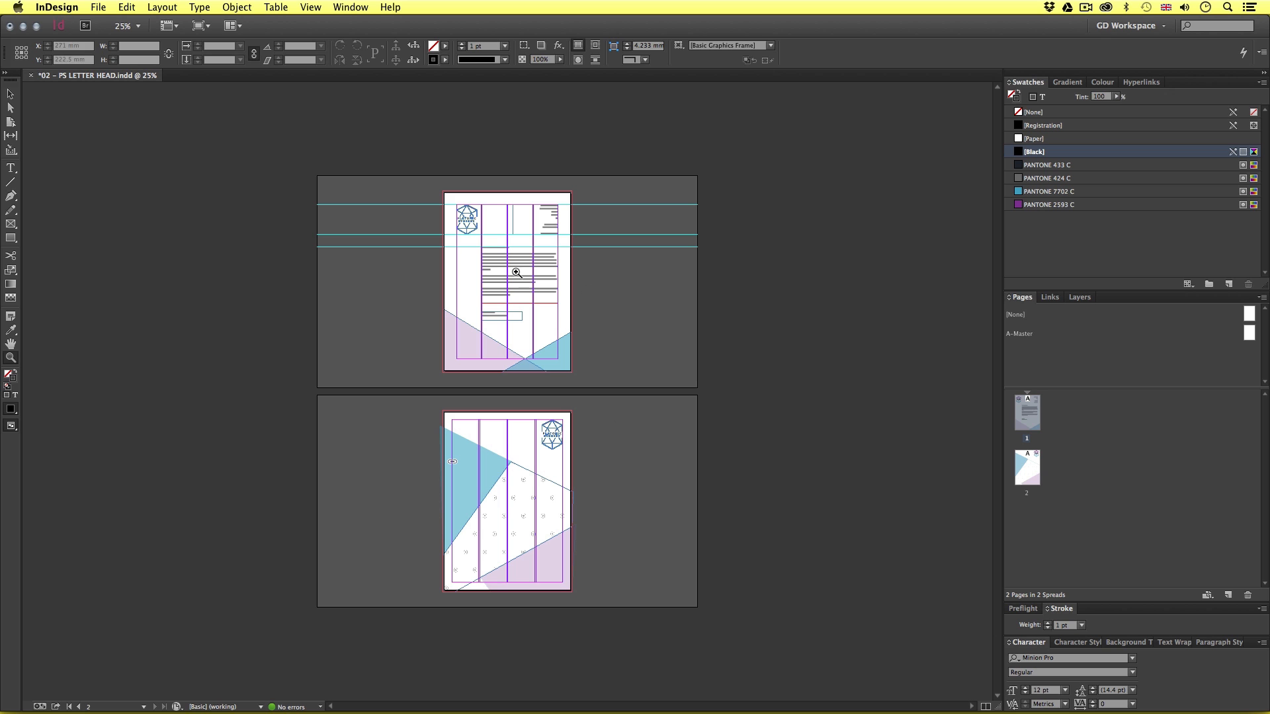
left_click(541, 371)
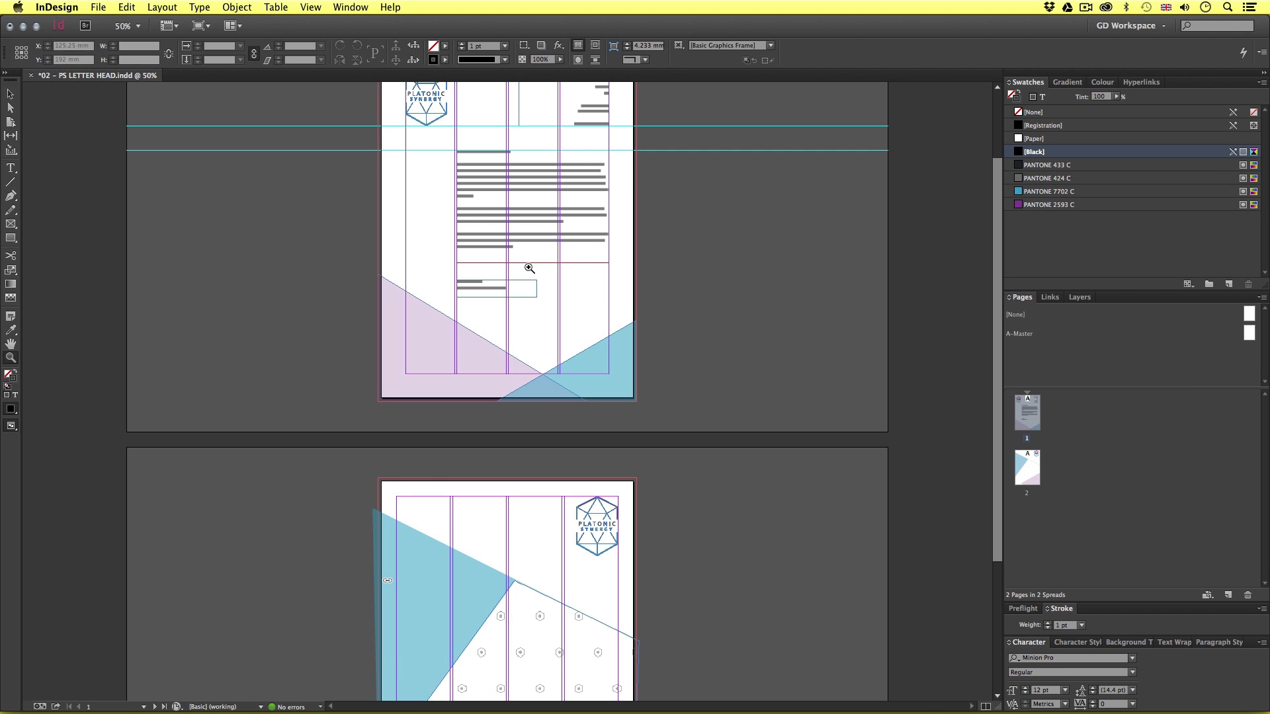
left_click(529, 268)
left_click_drag(502, 319, 545, 390)
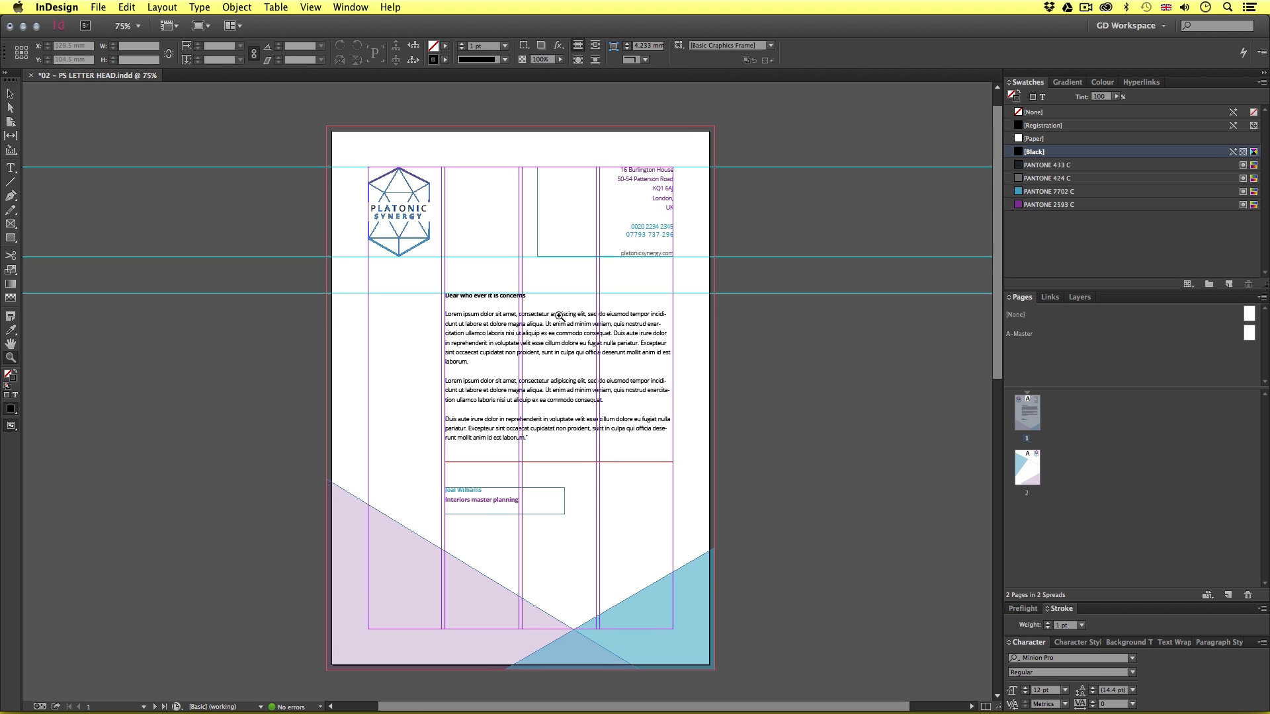
key("v")
left_click(601, 403)
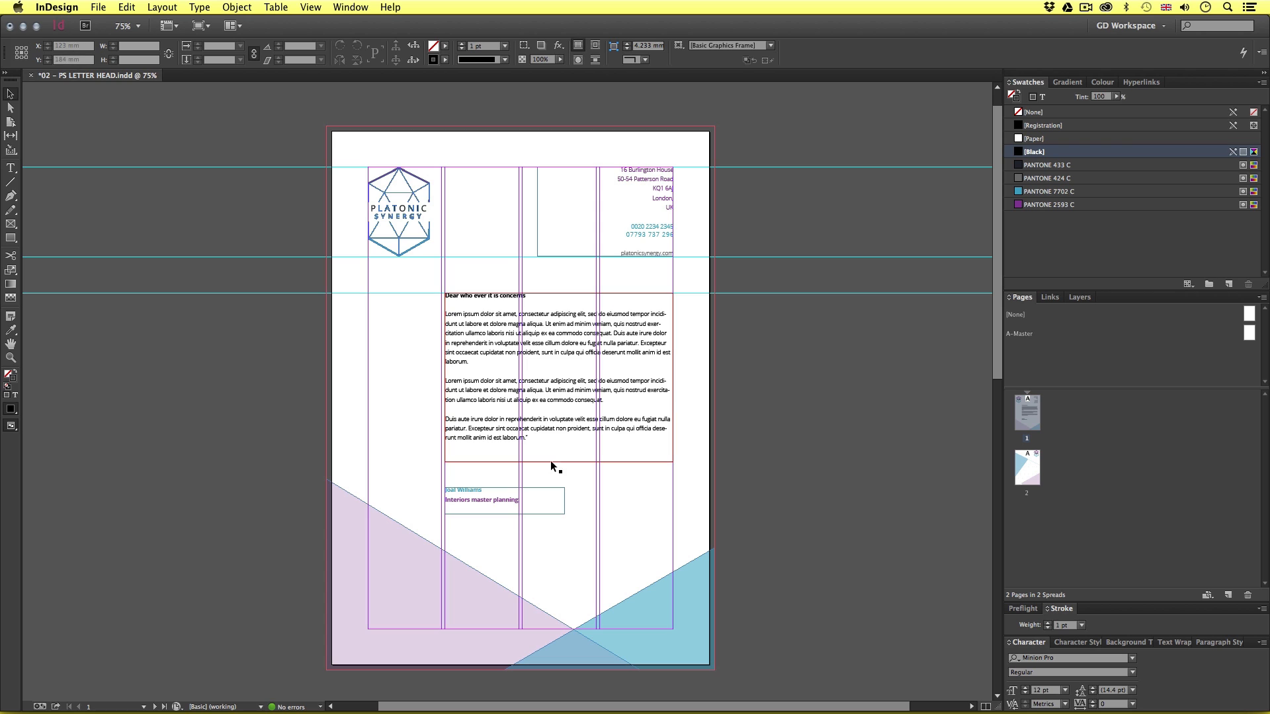
Switch to Preview mode and review the finished front and back of the letterhead
key("w")
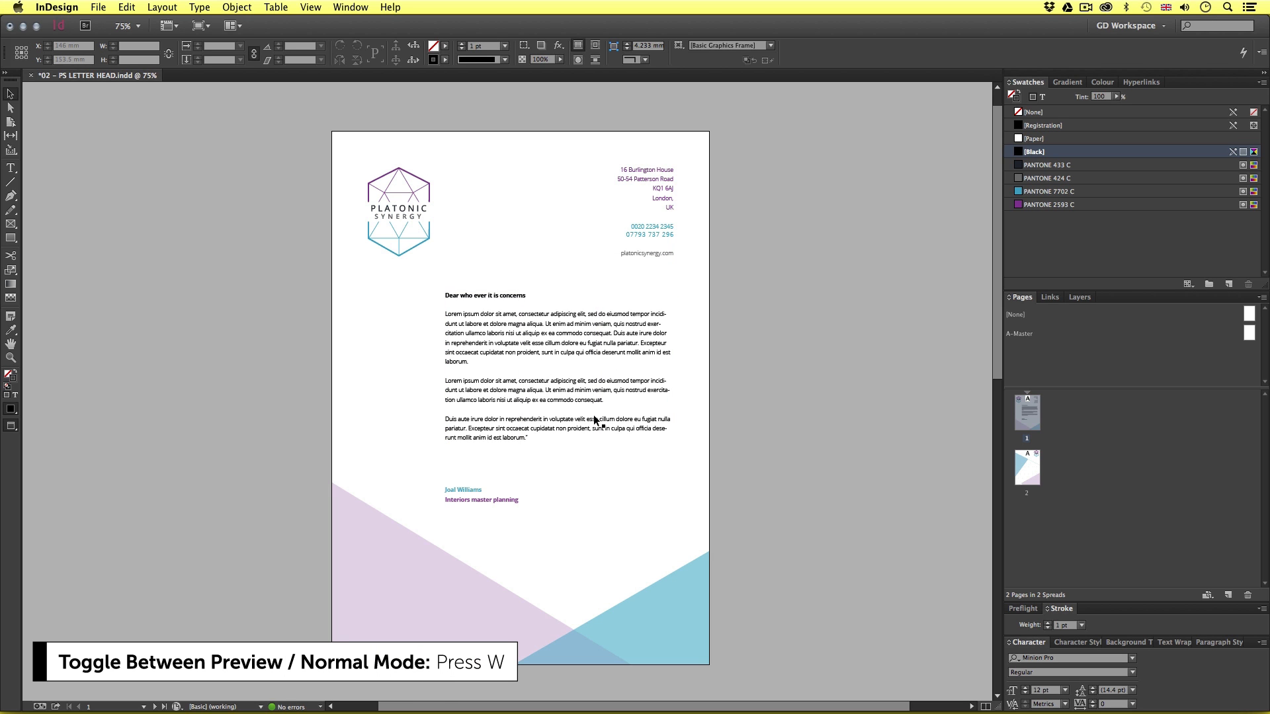
scroll(594, 429, "down", 10)
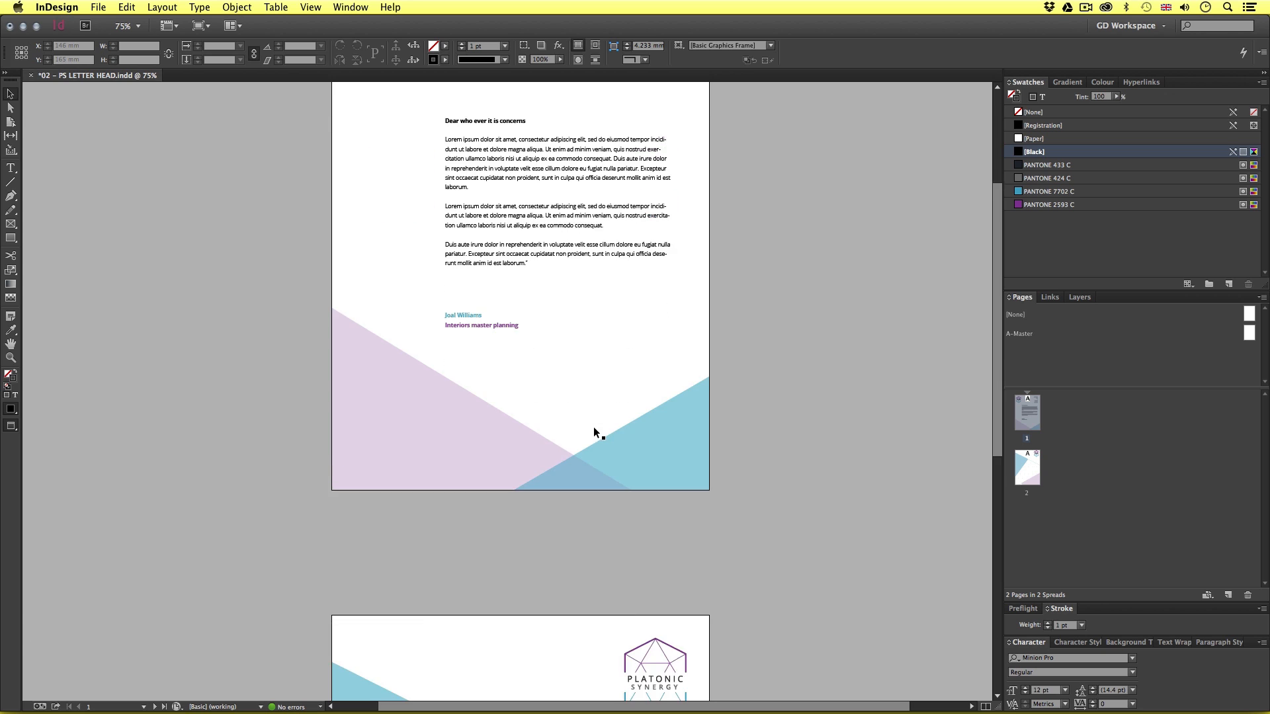
scroll(595, 434, "down", 2)
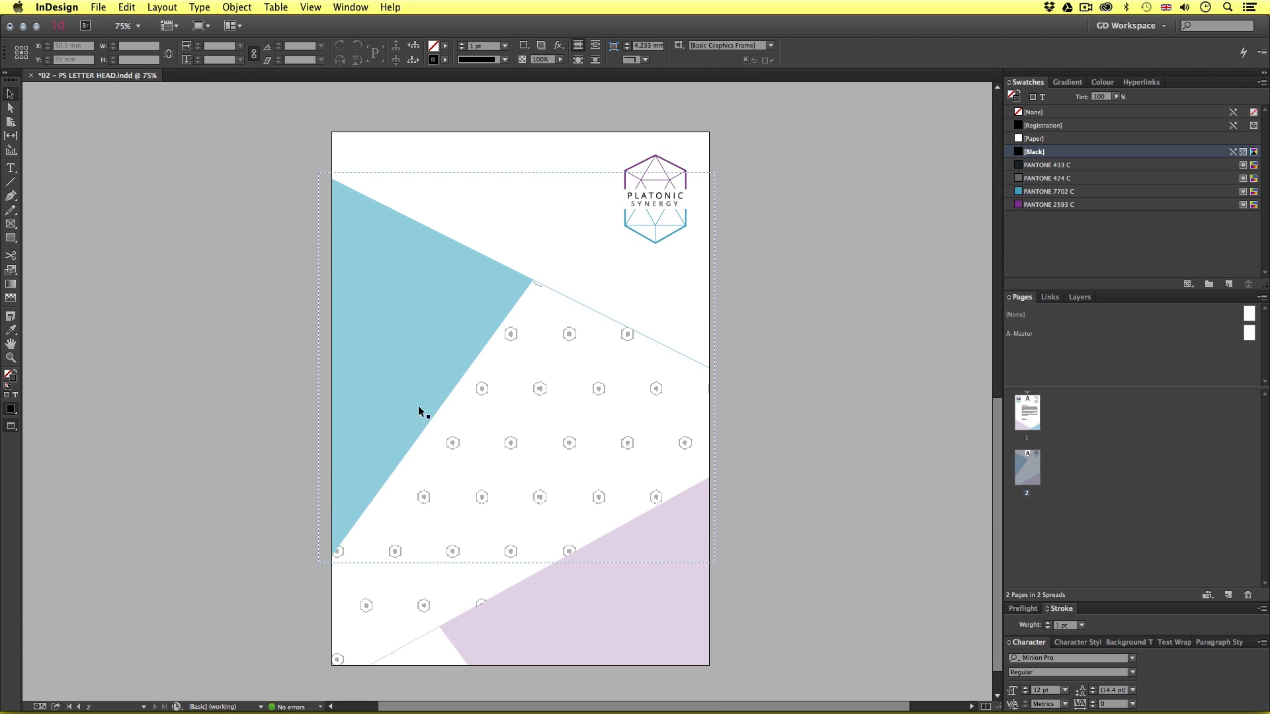
scroll(696, 453, "up", 10)
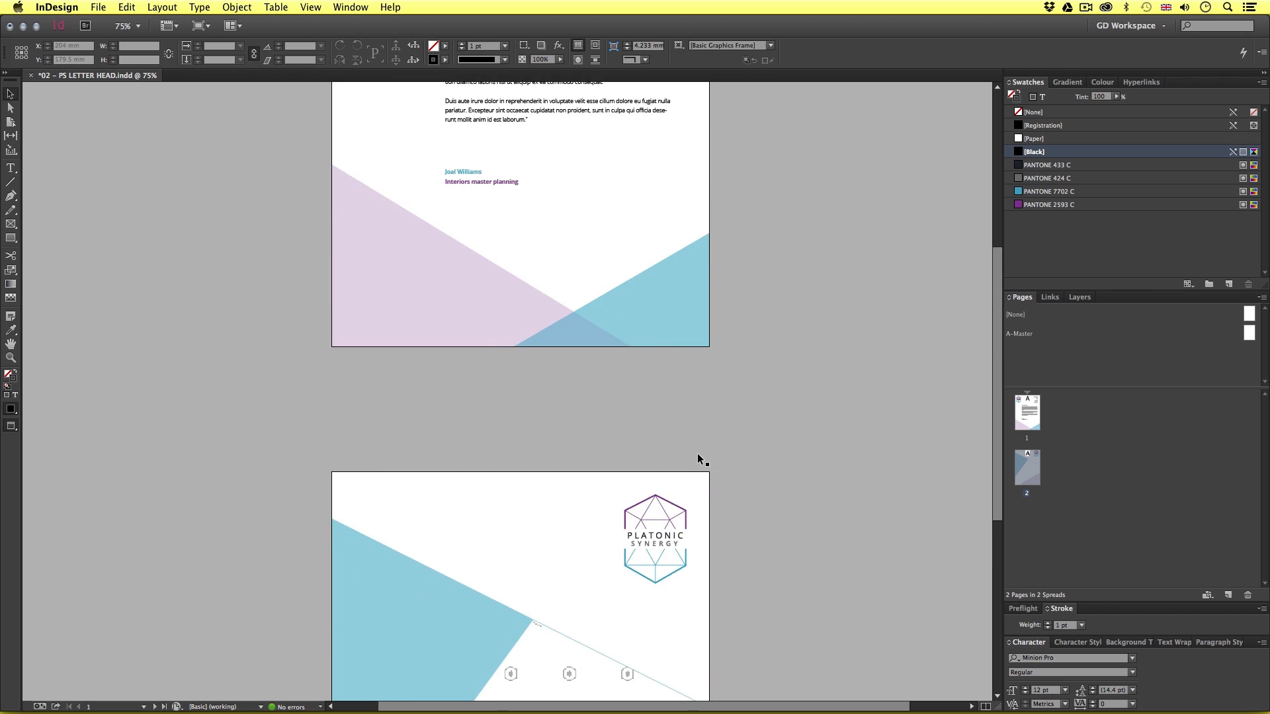
scroll(697, 454, "down", 1)
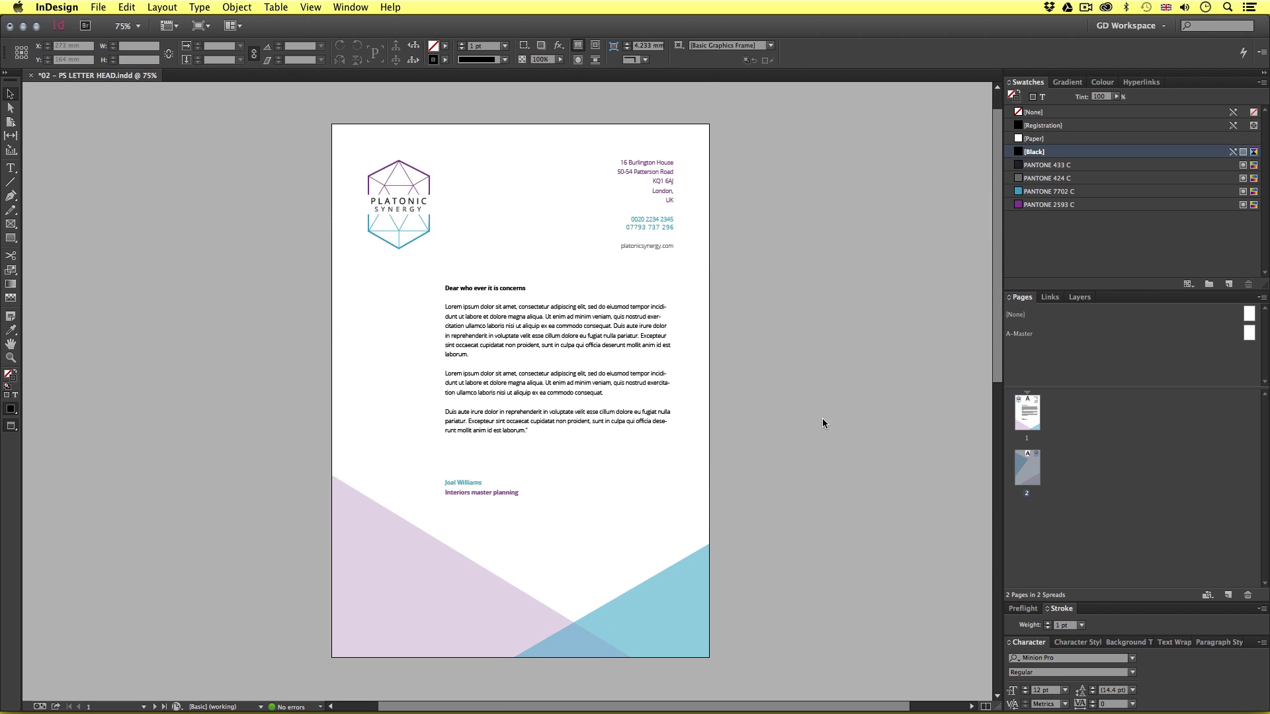
Switch to Finder and open DESIGN PROCESS.pdf from the 03 - DESIGN PROCESS folder
key("super+Tab")
key("super+Tab")
key("super+Tab")
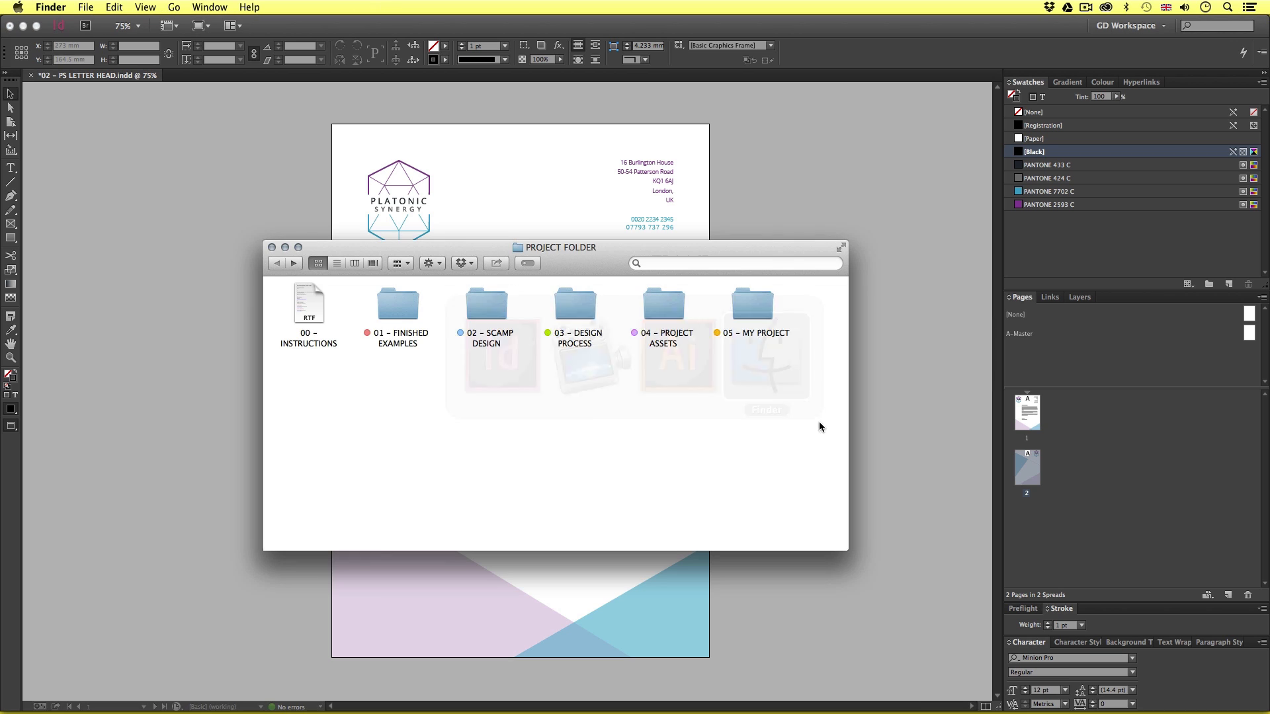
double_click(570, 304)
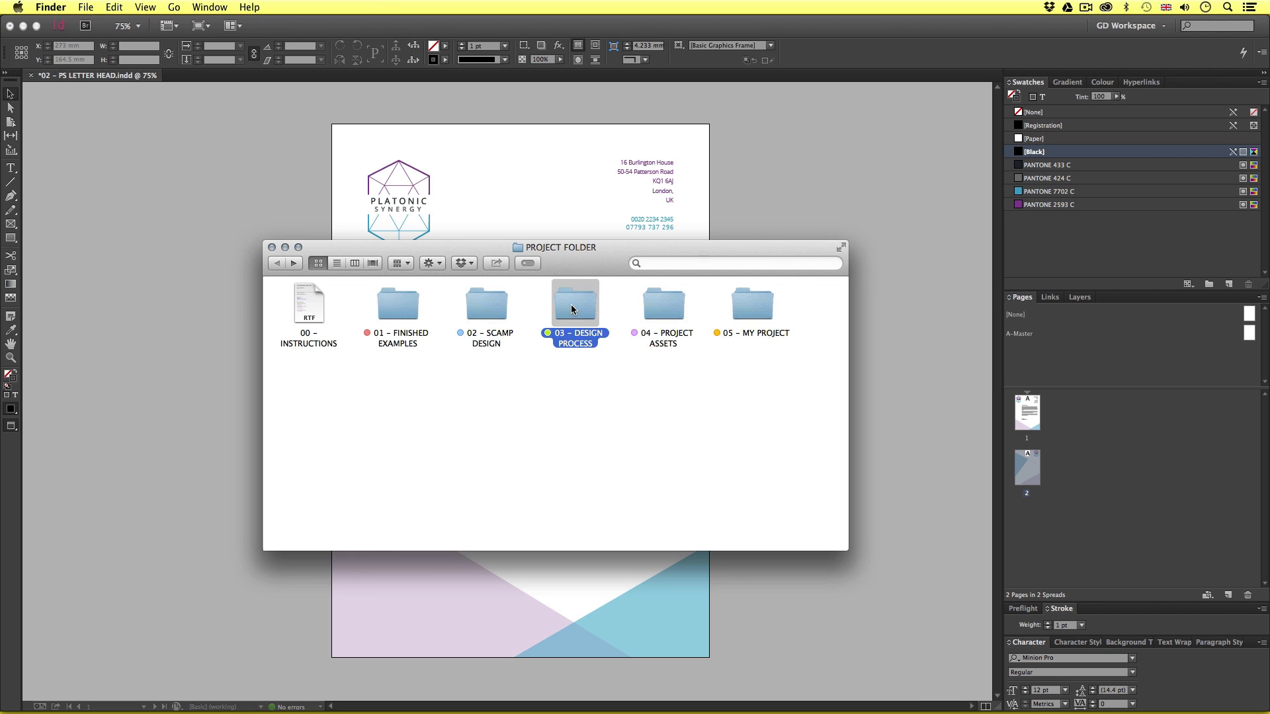
double_click(306, 300)
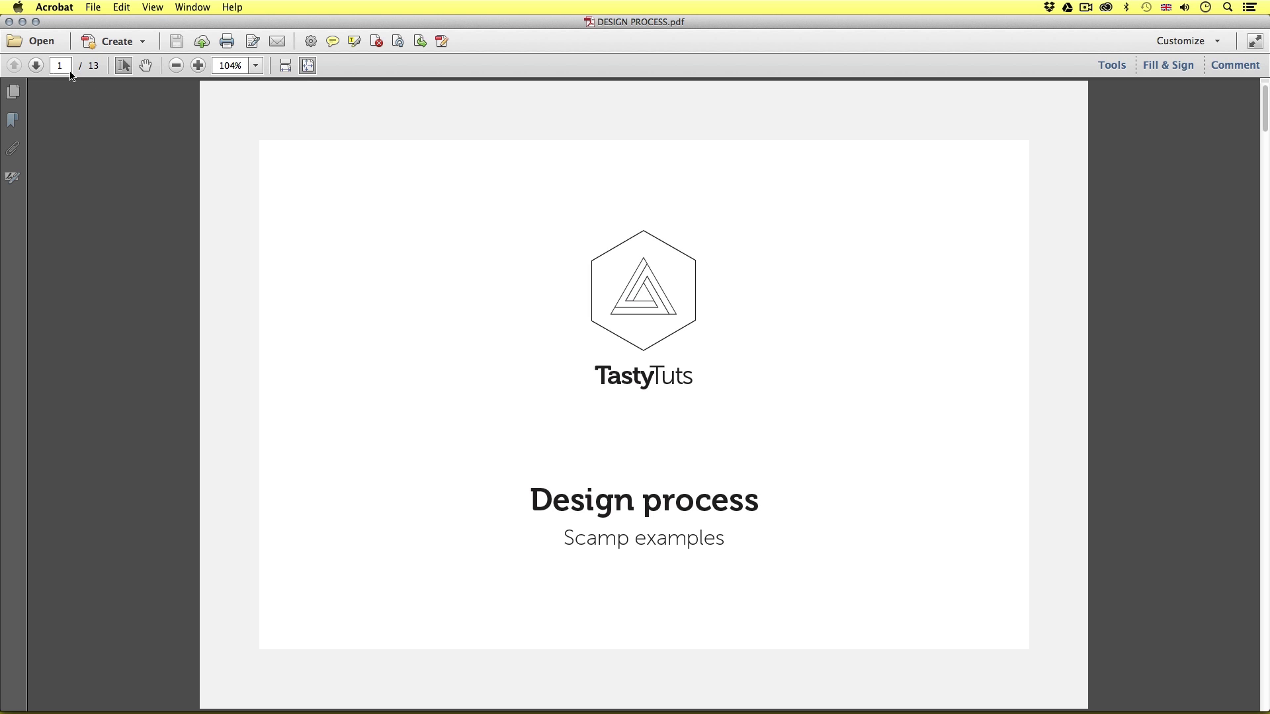
Advance through the PDF to page 6 and examine the front and back letterhead sketches
left_click(36, 64)
left_click(36, 65)
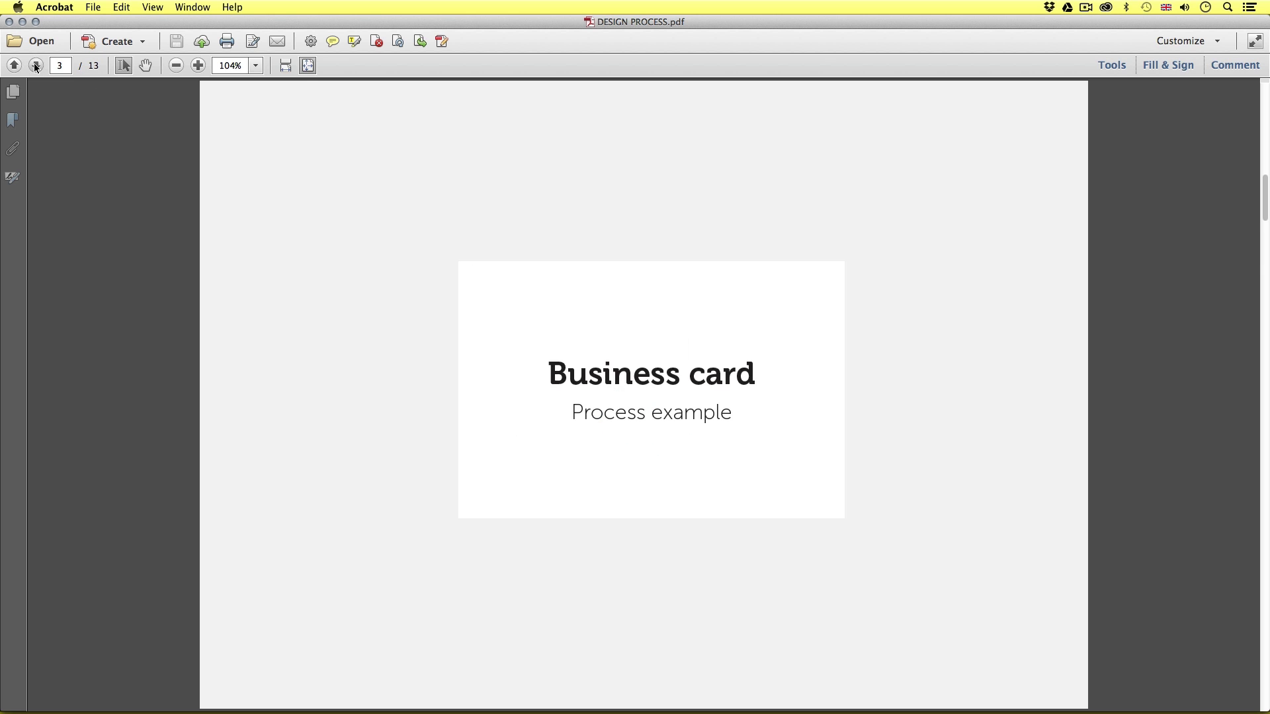
left_click(36, 65)
left_click(36, 65)
left_click(36, 65)
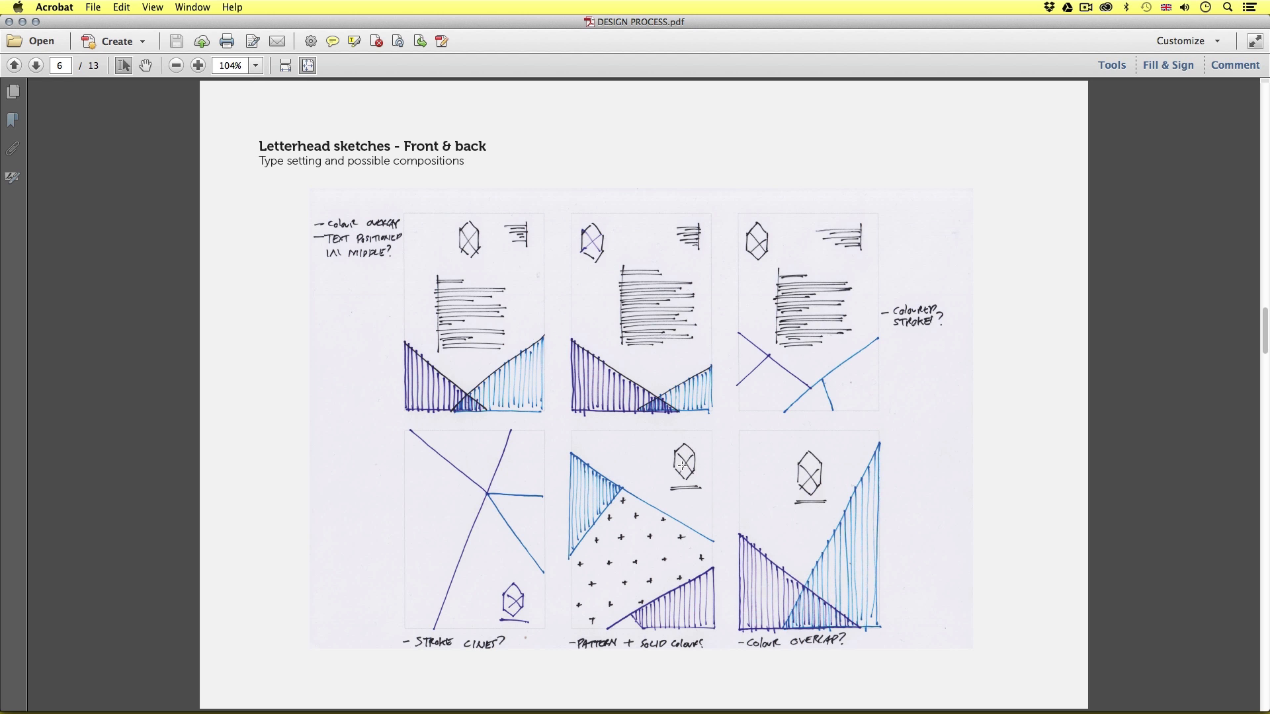
Switch back to InDesign, start a new document and reposition its settings dialog
key("super+Tab")
key("super+Tab")
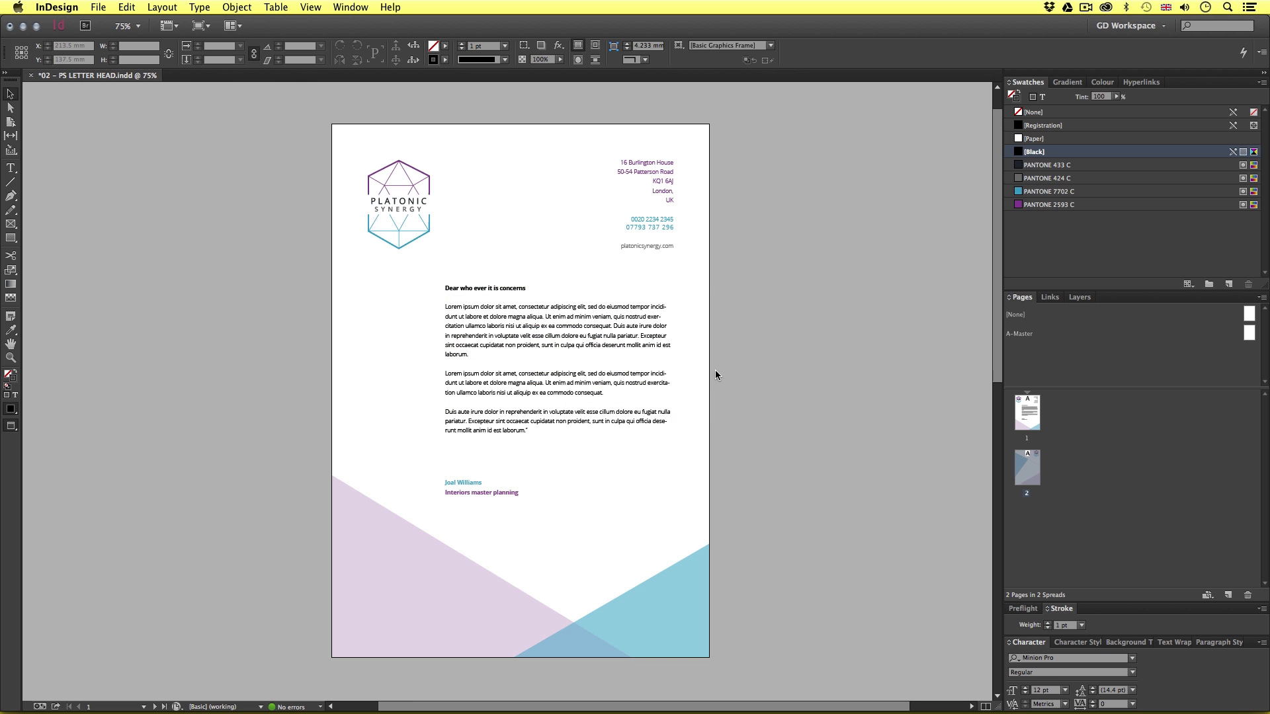
left_click(96, 8)
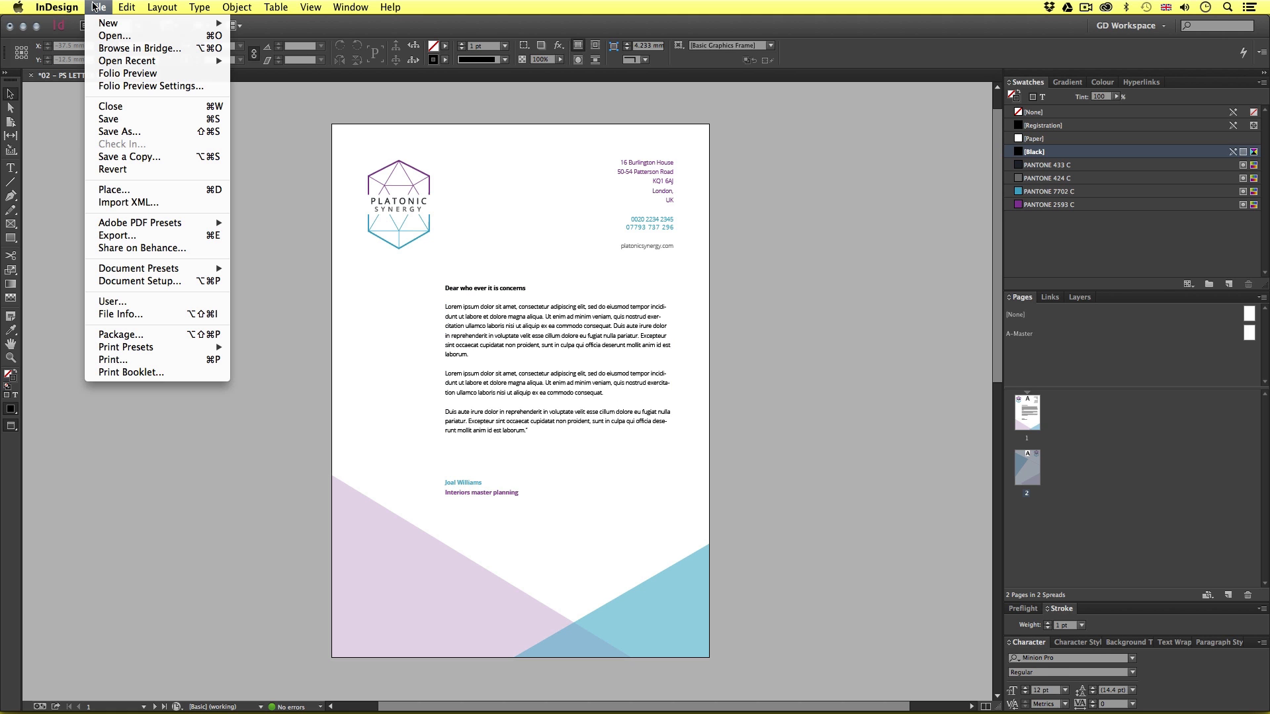
mouse_move(116, 23)
left_click(287, 30)
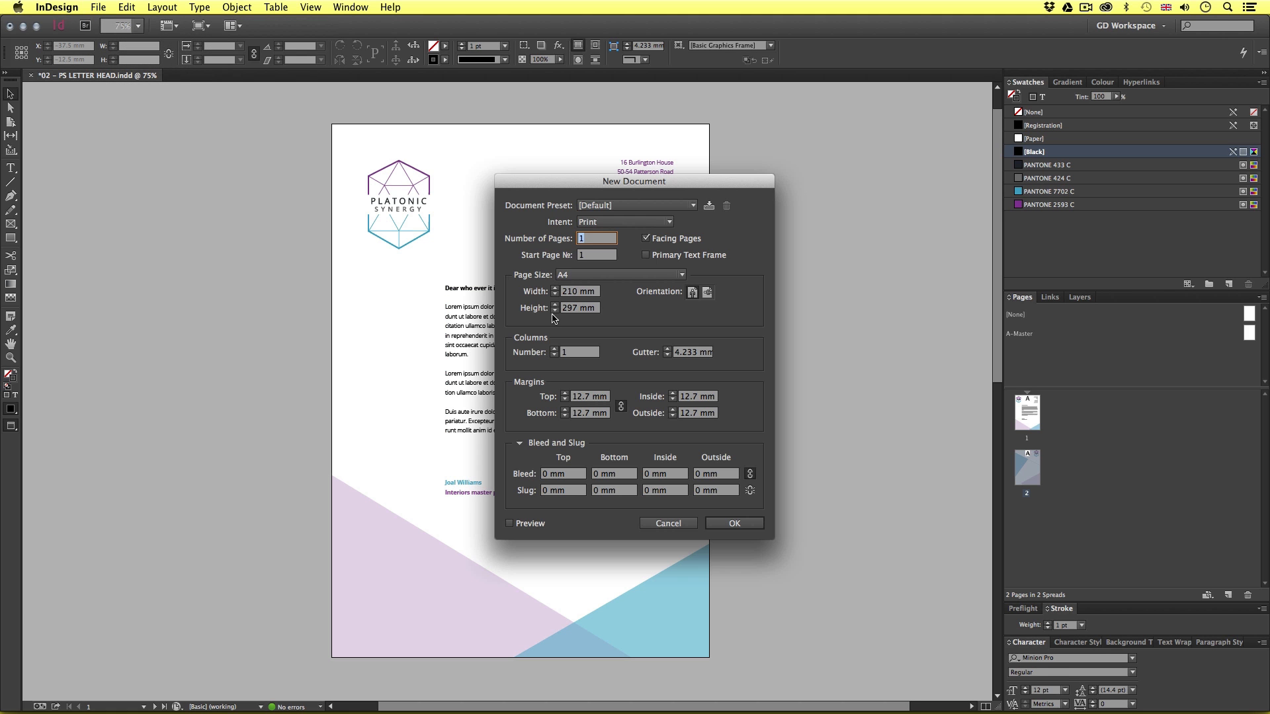
mouse_move(562, 197)
left_mouse_down()
mouse_move(463, 181)
mouse_move(481, 199)
mouse_move(561, 210)
mouse_move(549, 206)
left_mouse_up()
left_click_drag(665, 207, 671, 213)
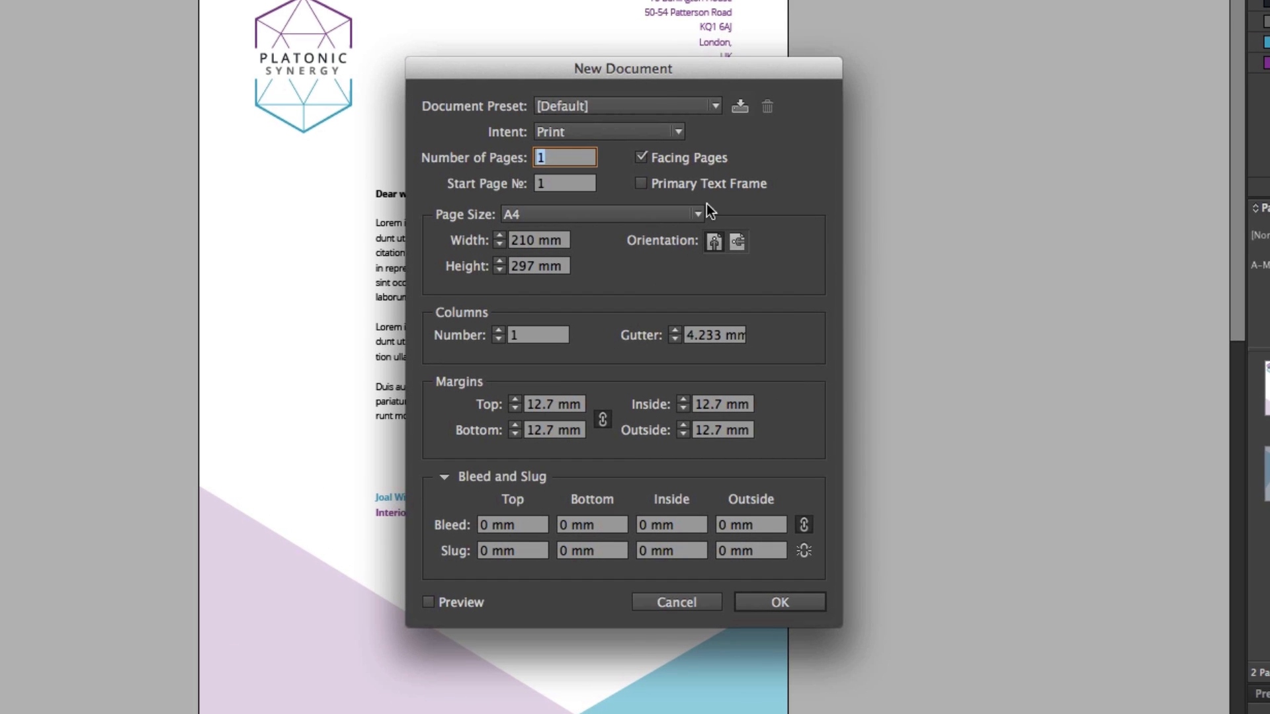
Set the new document to Print intent with 2 pages, facing pages off and start page number 1
left_click(583, 133)
left_click(607, 158)
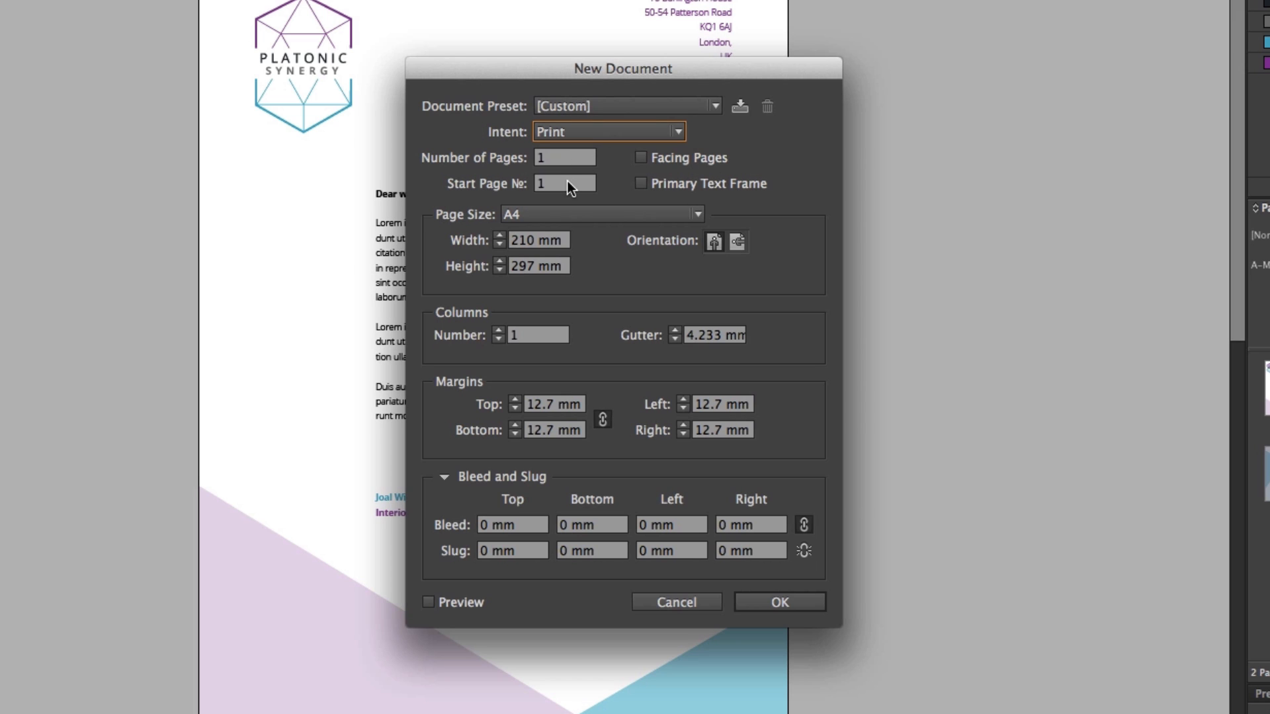
double_click(553, 158)
type("2")
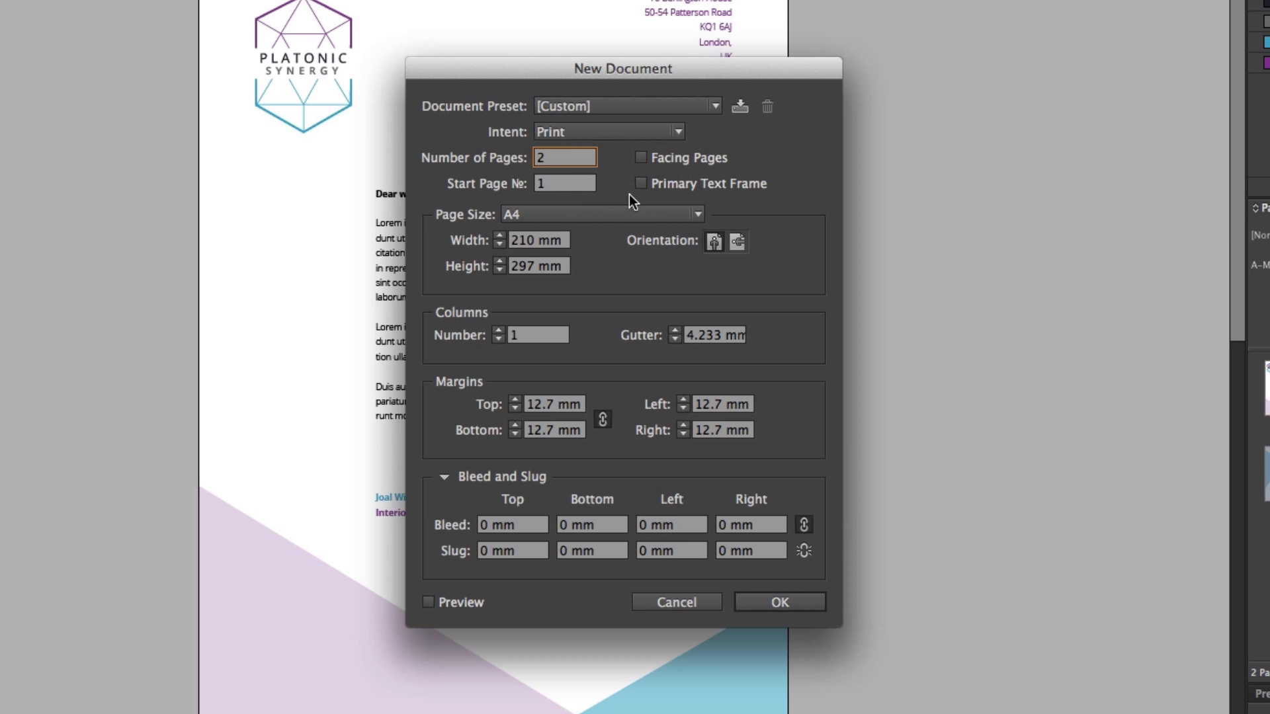
left_click(640, 158)
left_click(639, 159)
left_click_drag(565, 178, 529, 183)
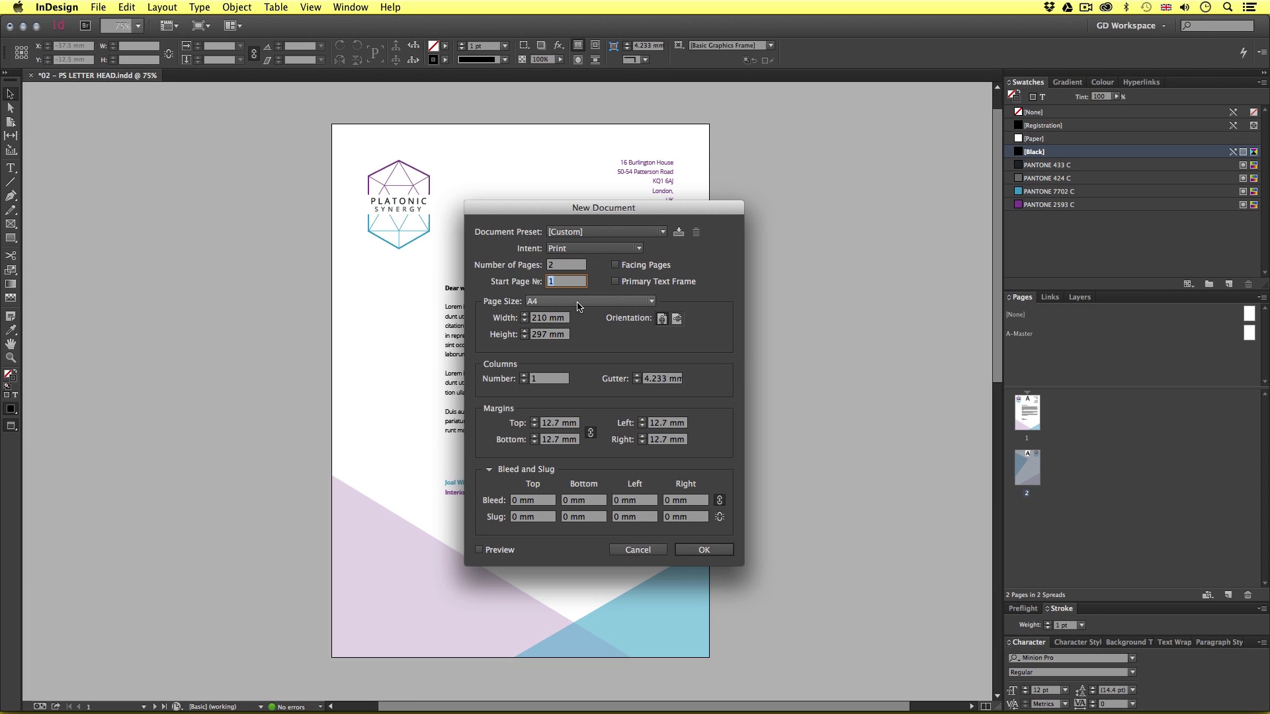
Switch to Finder and open the BRIEF file from the 00 - PROJECT BRIEF folder inside 04 - PROJECT ASSETS
key("super+Tab")
key("super+Tab")
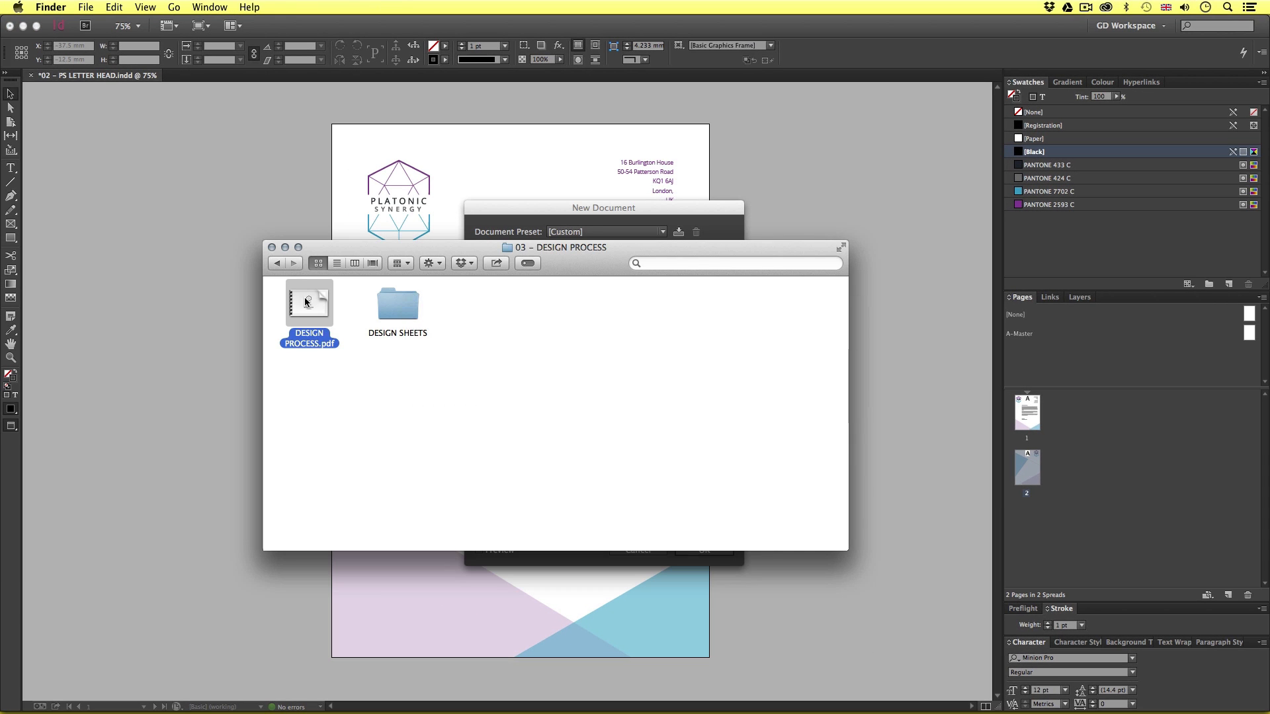
left_click(277, 263)
left_click(663, 304)
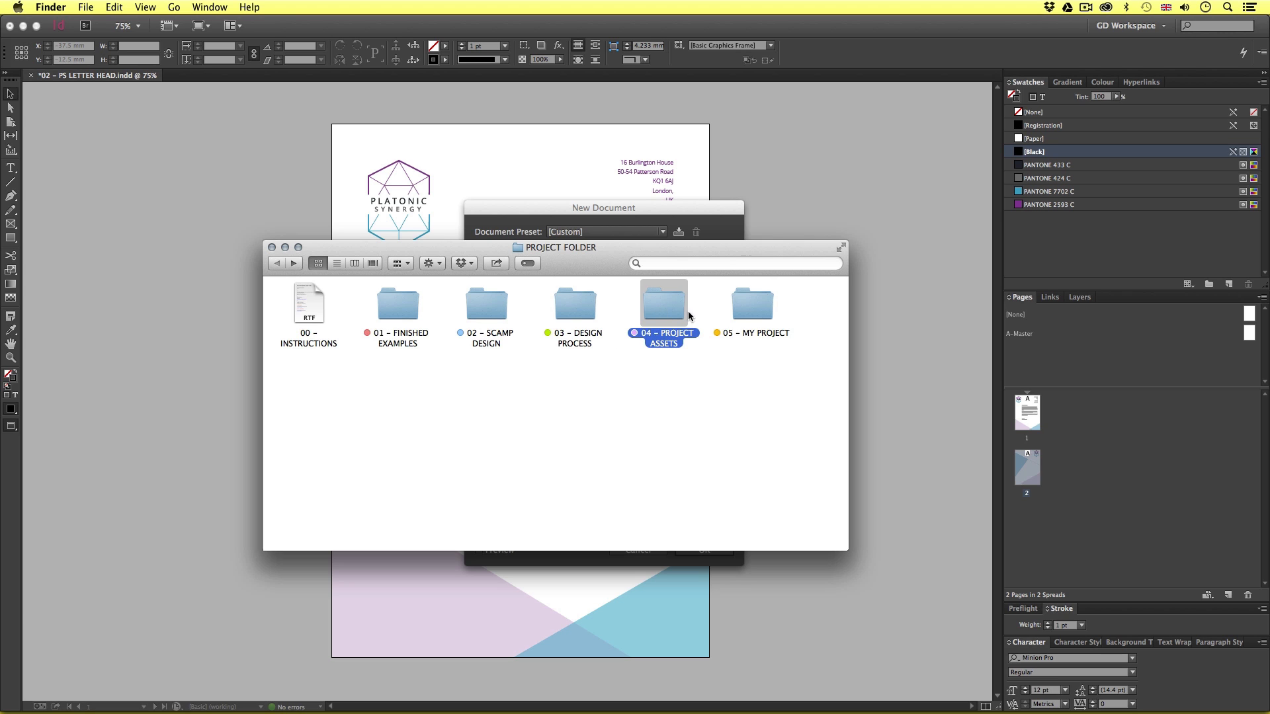
double_click(668, 304)
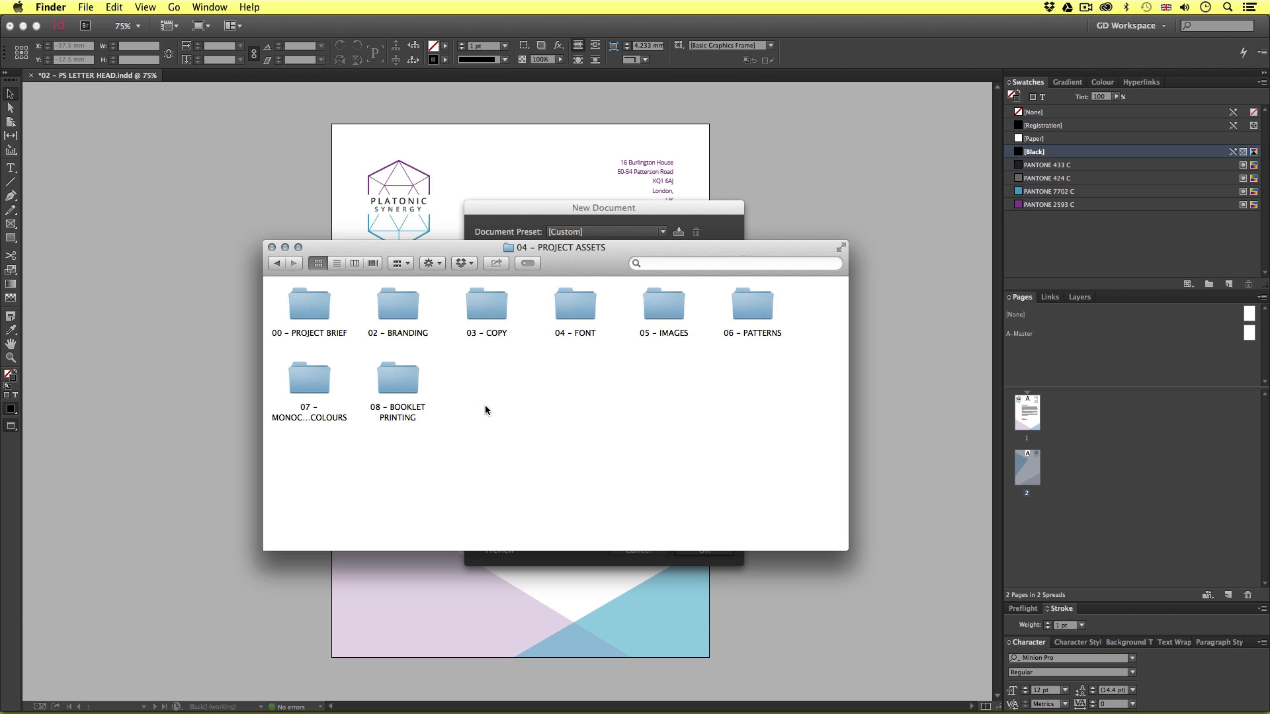
left_click(310, 305)
double_click(310, 304)
left_click(310, 318)
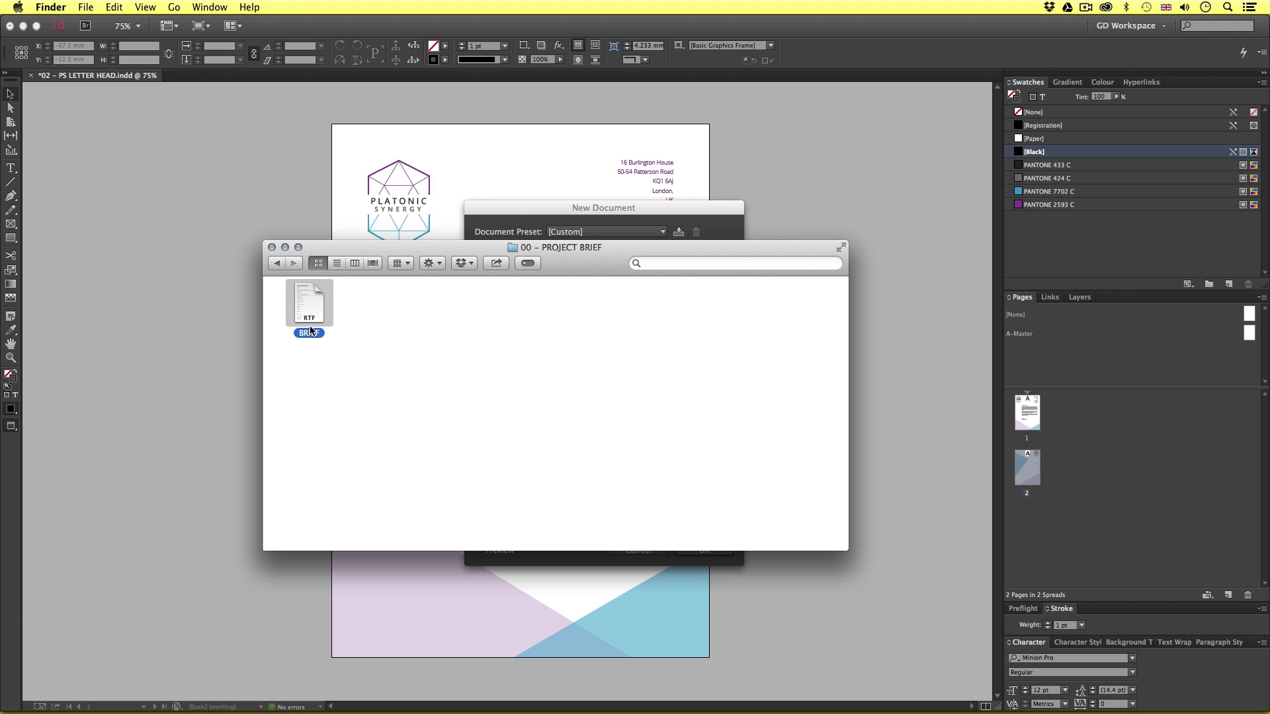
double_click(314, 302)
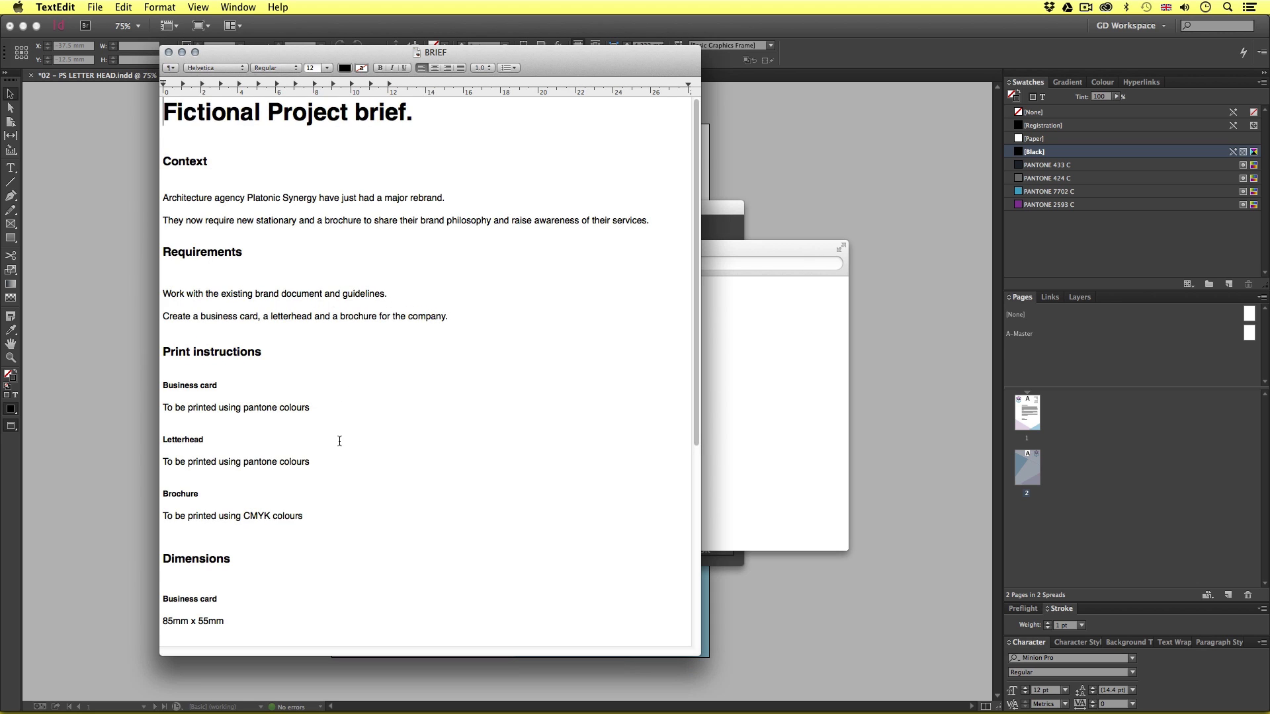
Find the letterhead's page size and printing requirement in the brief's Dimensions section and highlight that line
scroll(340, 439, "down", 1)
scroll(340, 439, "down", 5)
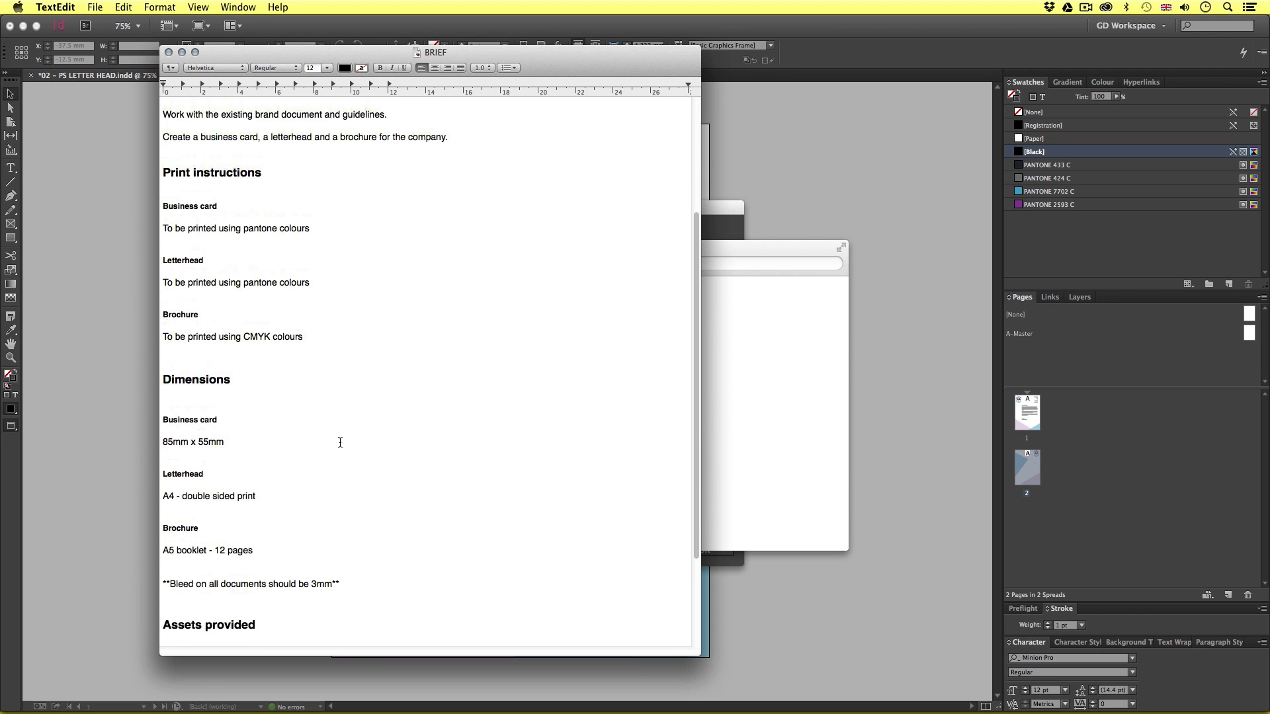
left_click_drag(260, 471, 159, 471)
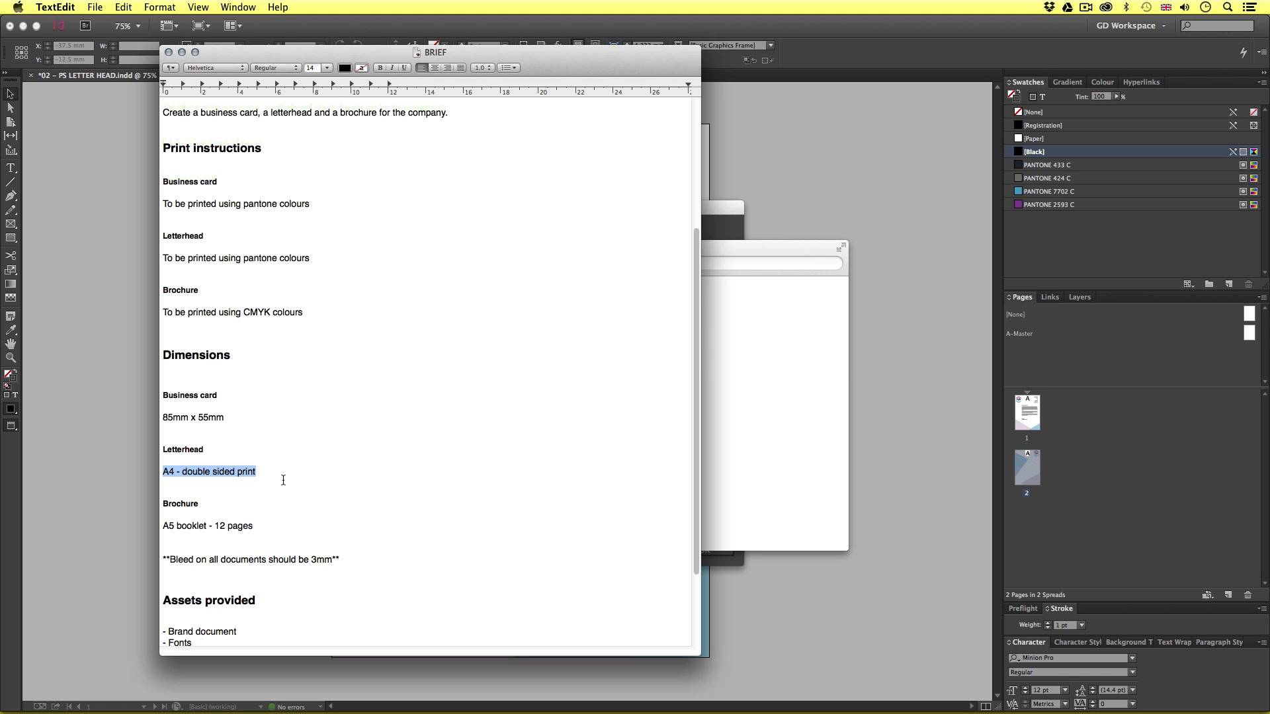
Switch back to InDesign and choose A4 as the new document's page size
key("super+Tab")
key("super+Tab")
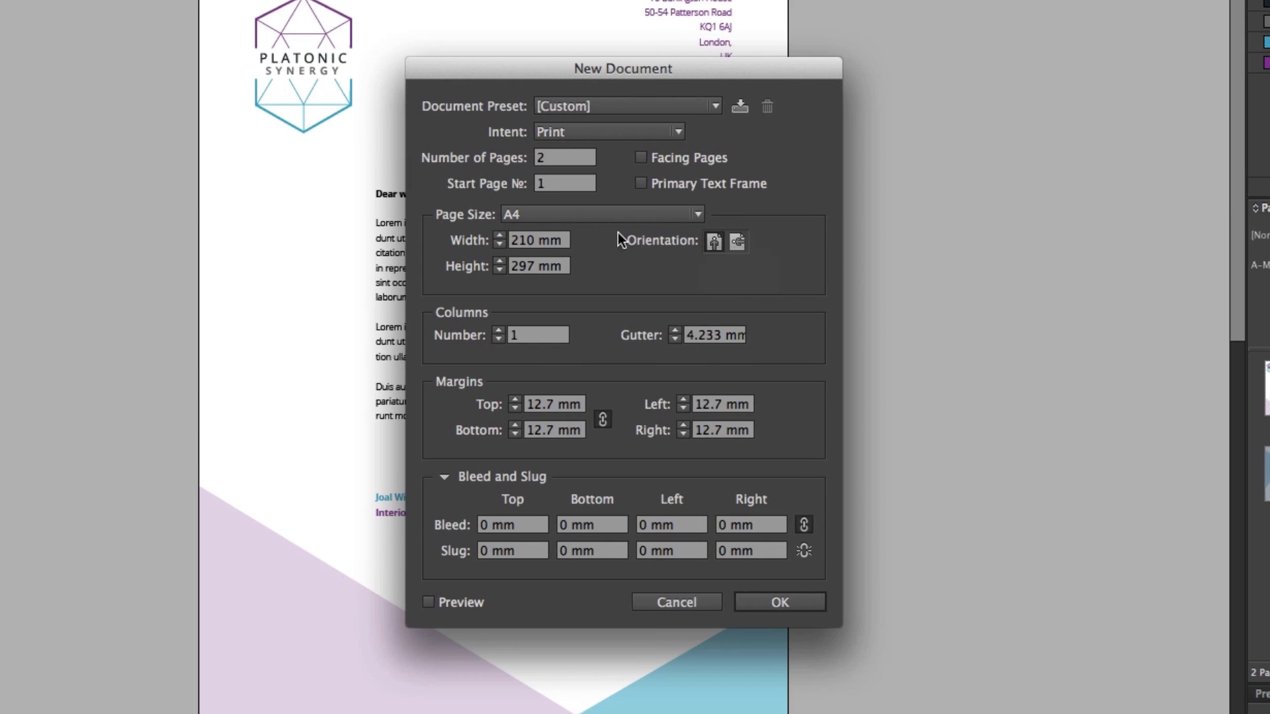
left_click(584, 213)
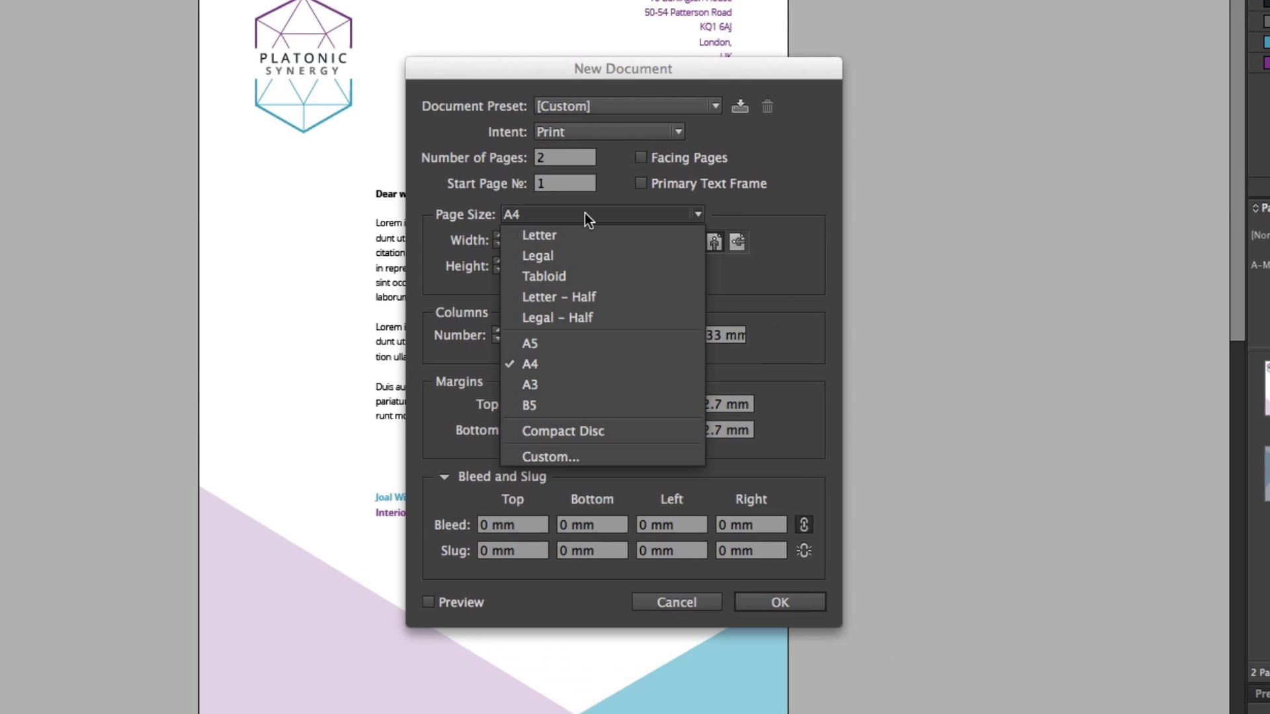
left_click(573, 372)
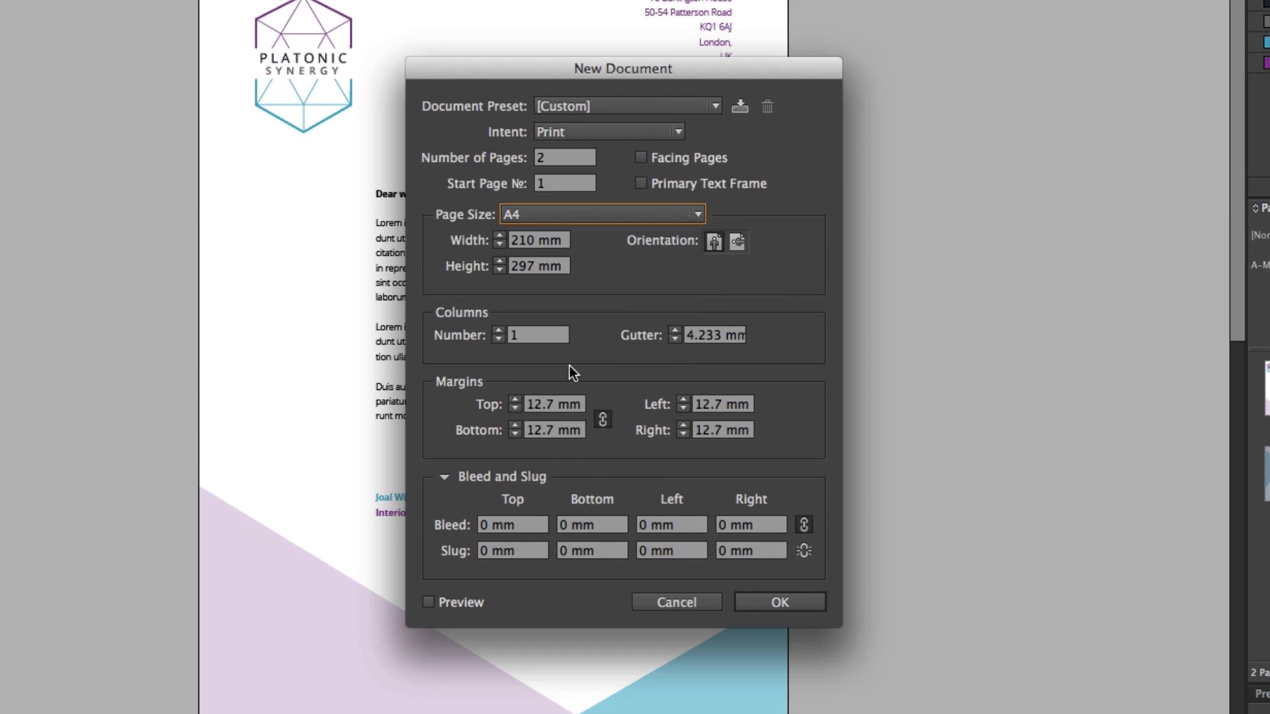
Set the new document to 4 columns with a 2 mm gutter and 20 mm margins on all sides
double_click(521, 336)
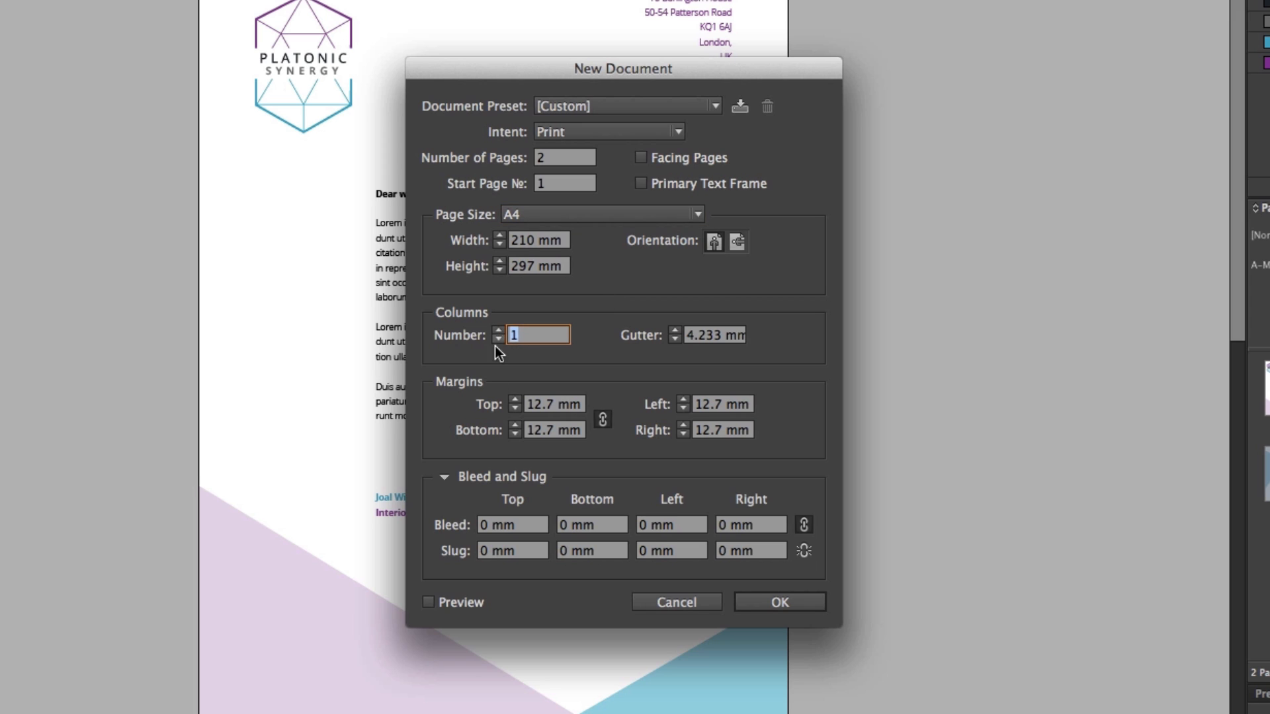
type("4")
left_click(694, 340)
left_click_drag(685, 336, 718, 336)
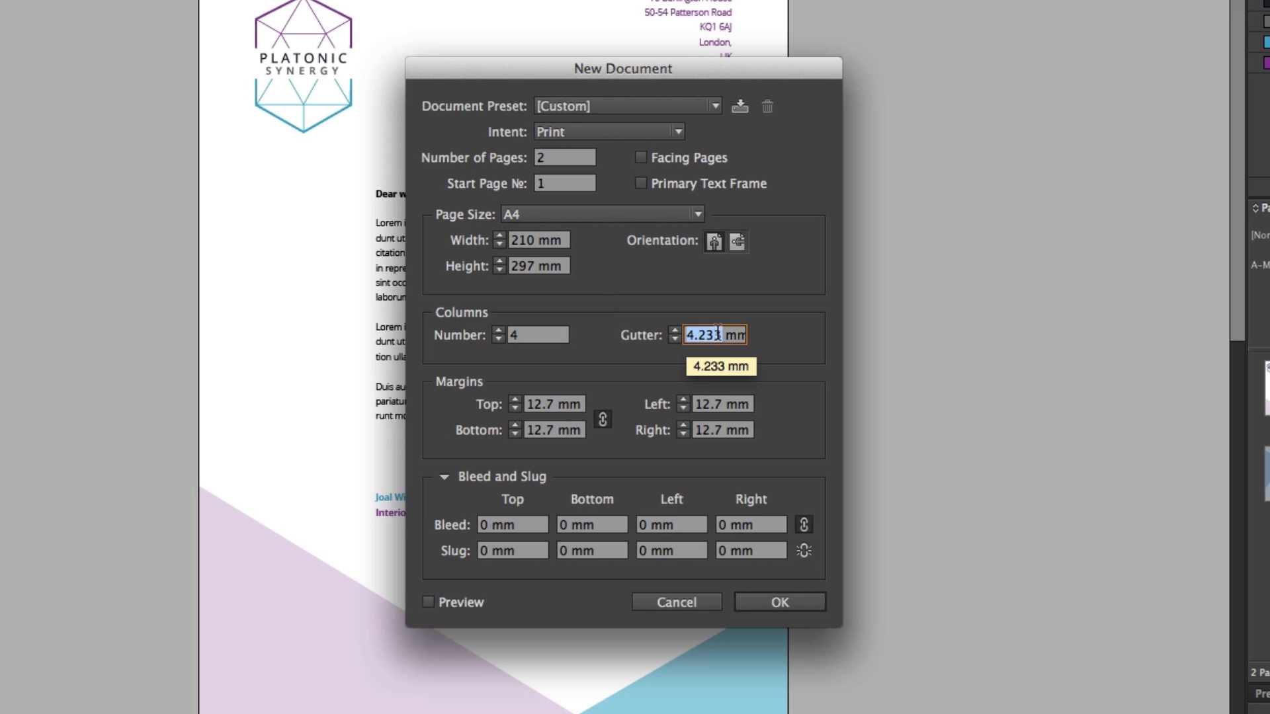
type("2")
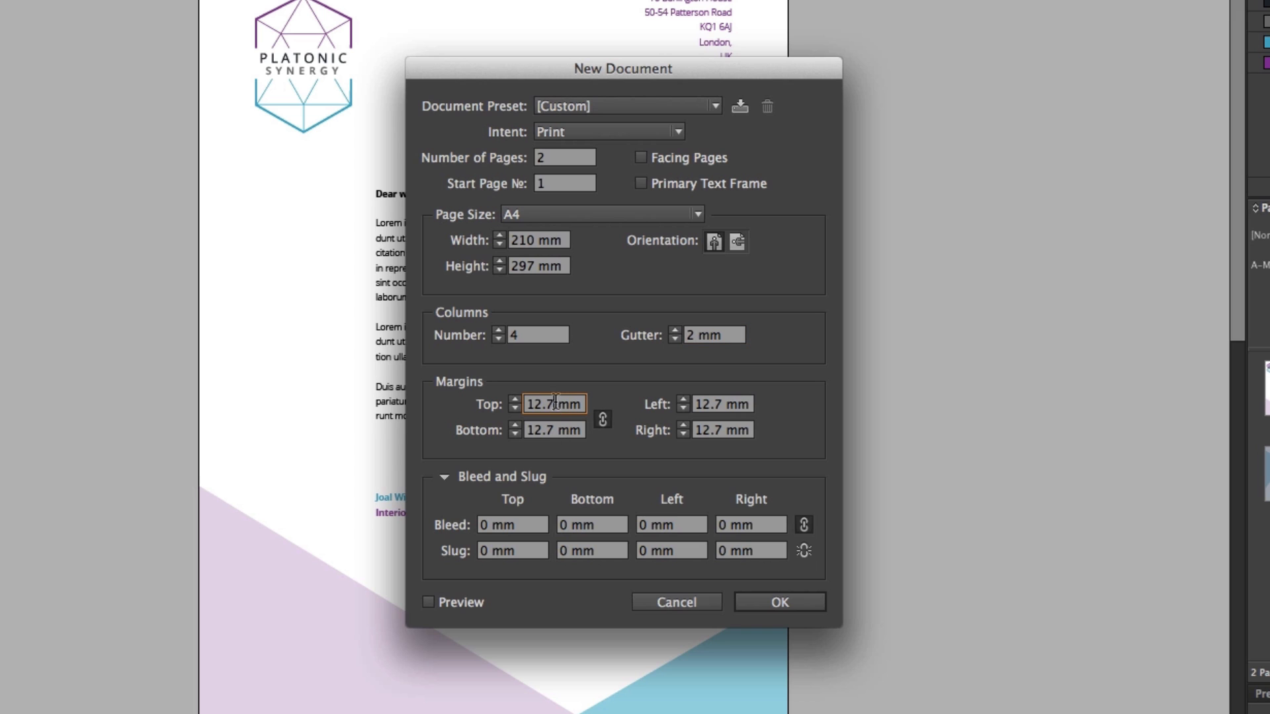
left_click_drag(554, 404, 516, 402)
type("20")
key("Tab")
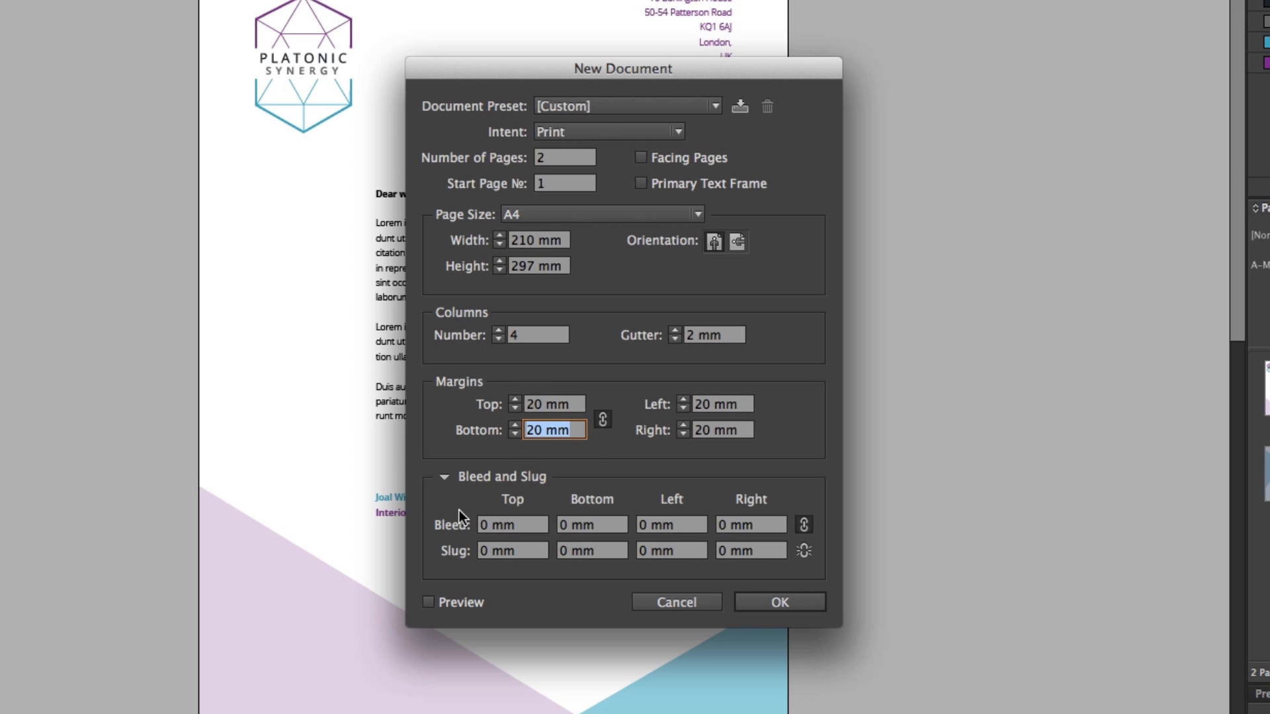
Check the bleed requirement in the BRIEF file, highlight that line, and return to InDesign's new document settings
left_click(444, 477)
left_click(436, 476)
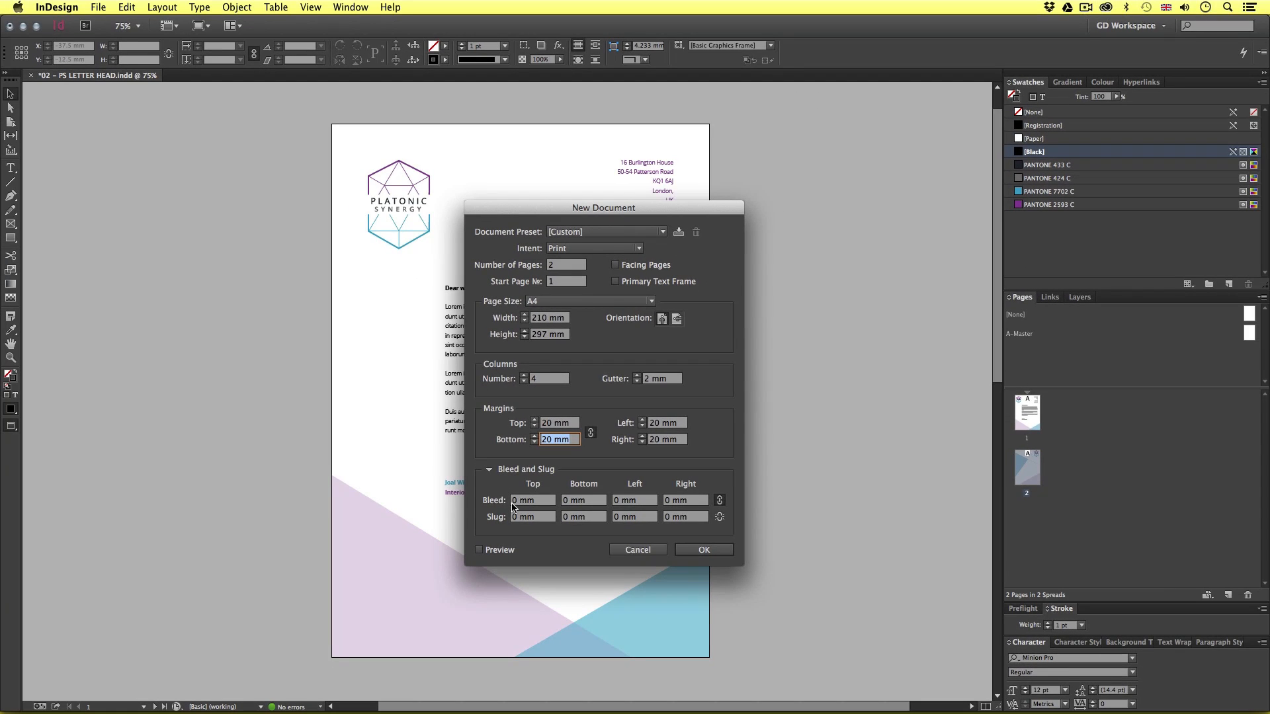
key("super+Tab")
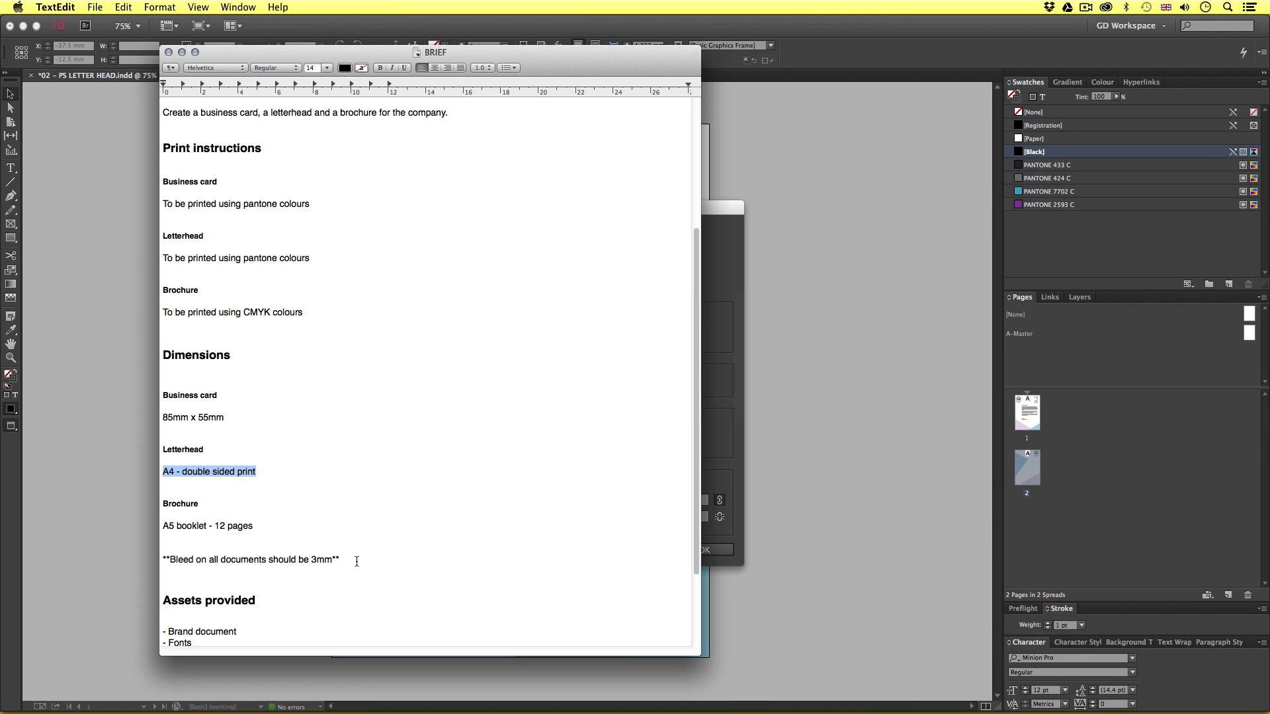
left_click_drag(356, 561, 163, 561)
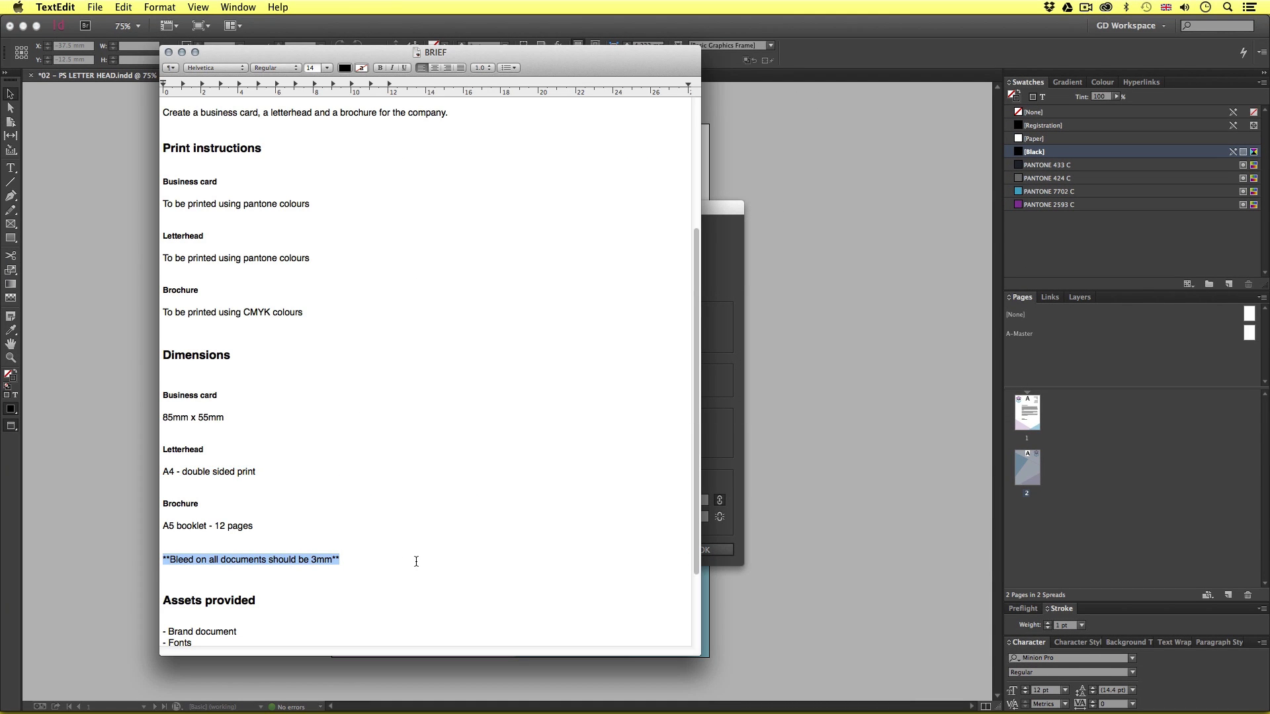
left_click(385, 560)
key("super+Tab")
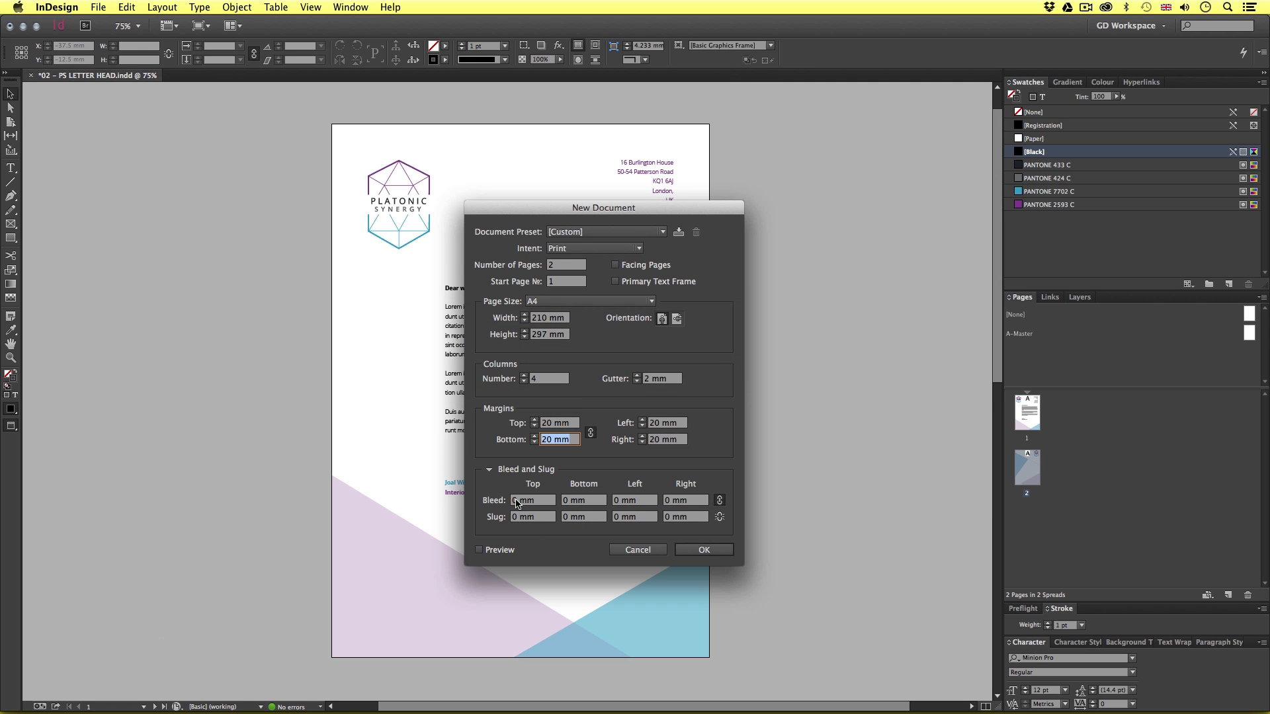
Set the bleed to 3 mm on all sides and create the document
double_click(515, 500)
type("3")
key("Tab")
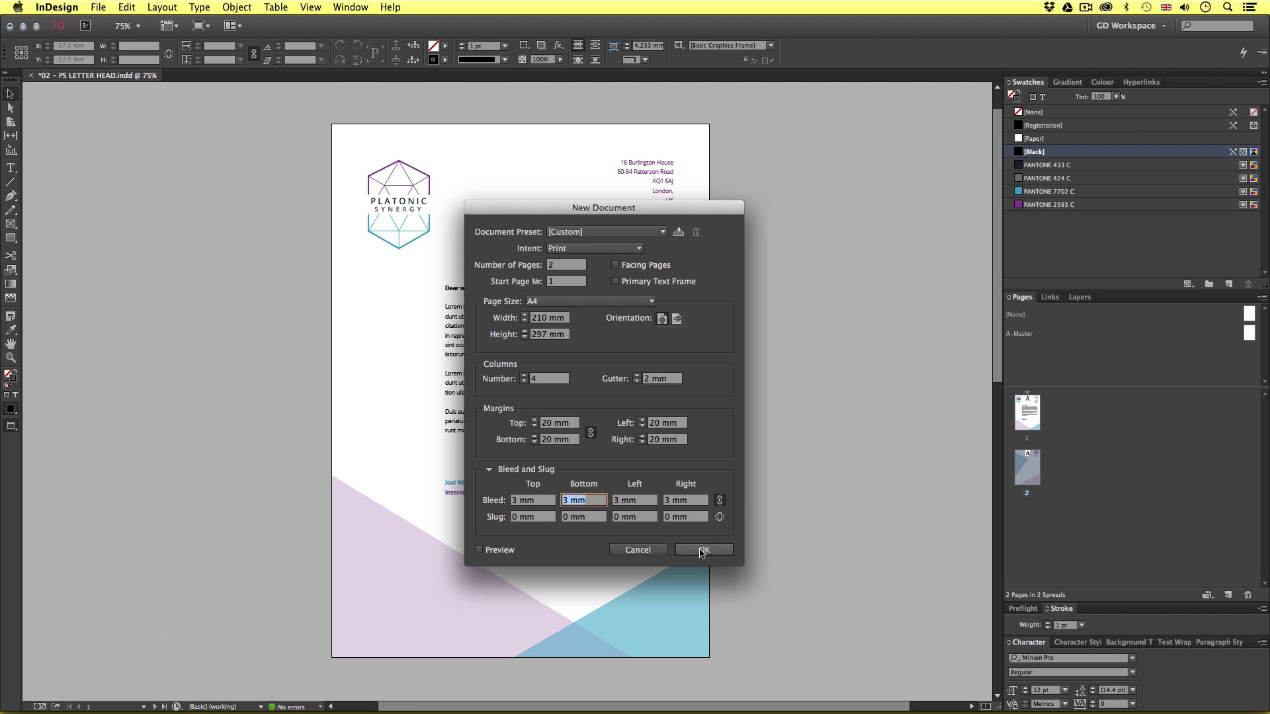
left_click(702, 550)
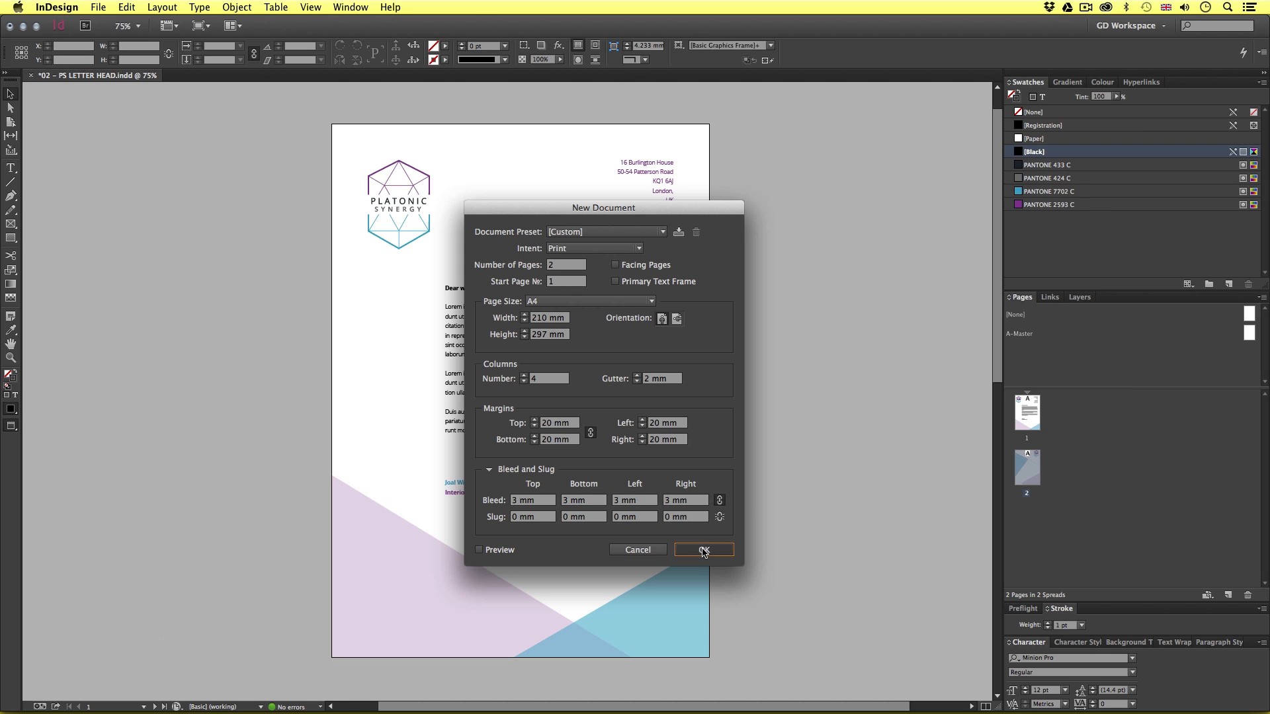
View both blank pages together and compare them in normal and preview screen modes
key("z")
left_click(582, 442, "alt")
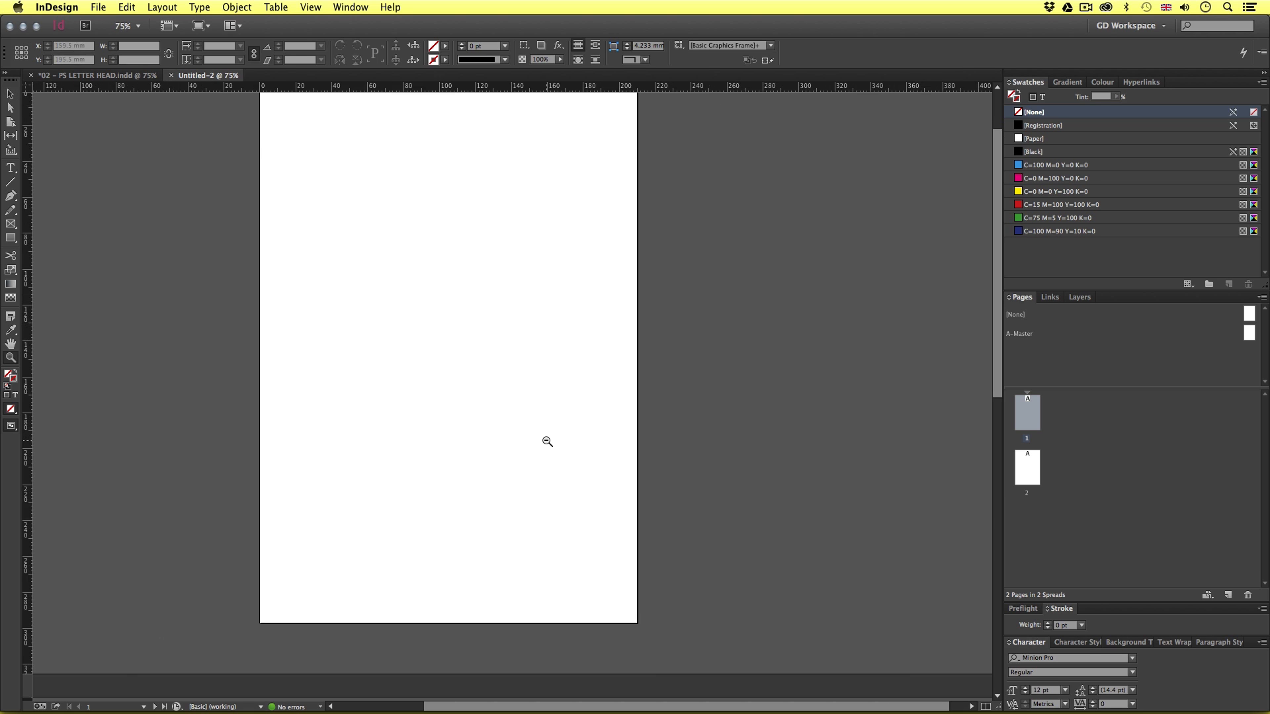
left_click(546, 442, "alt")
left_click(520, 443, "alt")
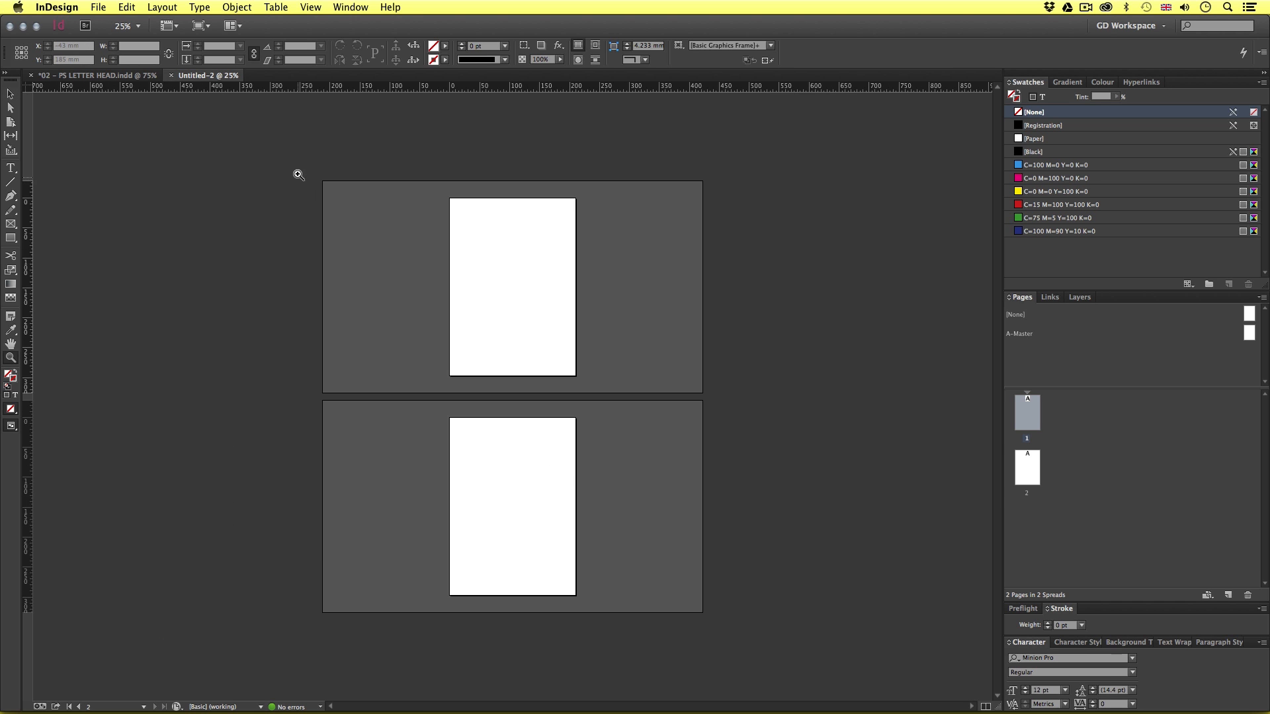
left_click_drag(306, 165, 723, 631)
key("w")
key("w")
key("w")
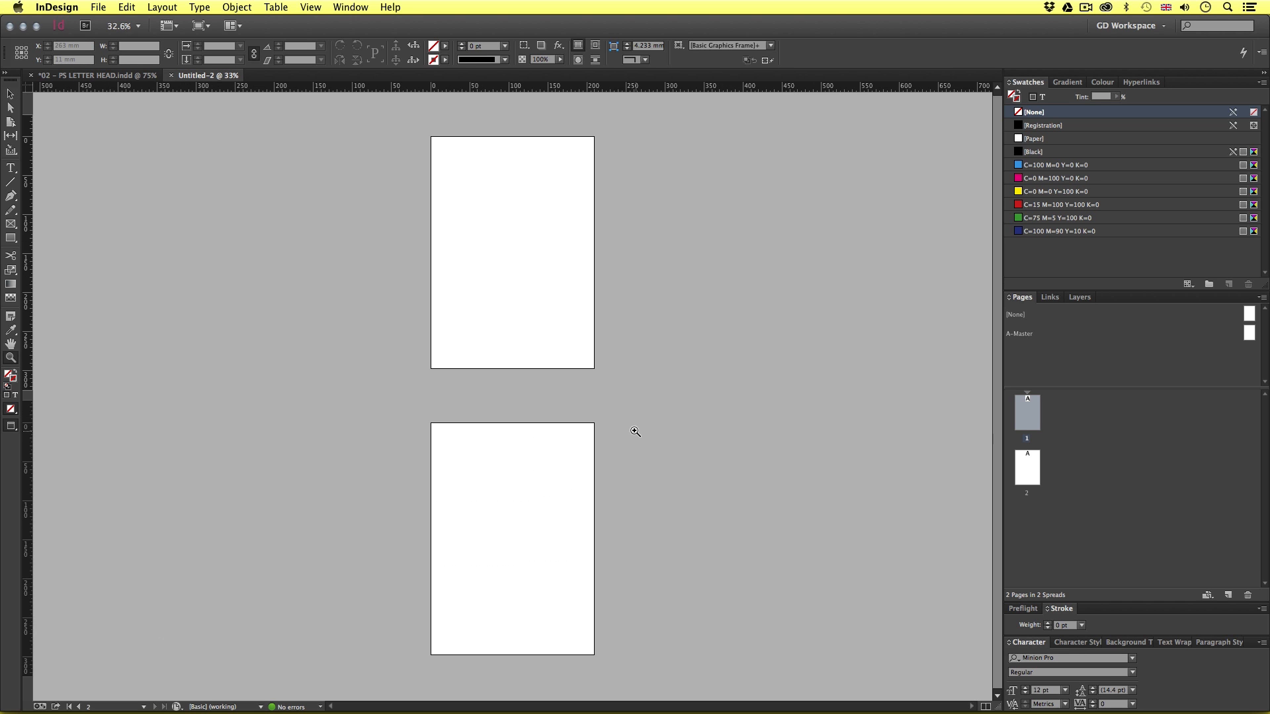
key("w")
key("w")
key("w")
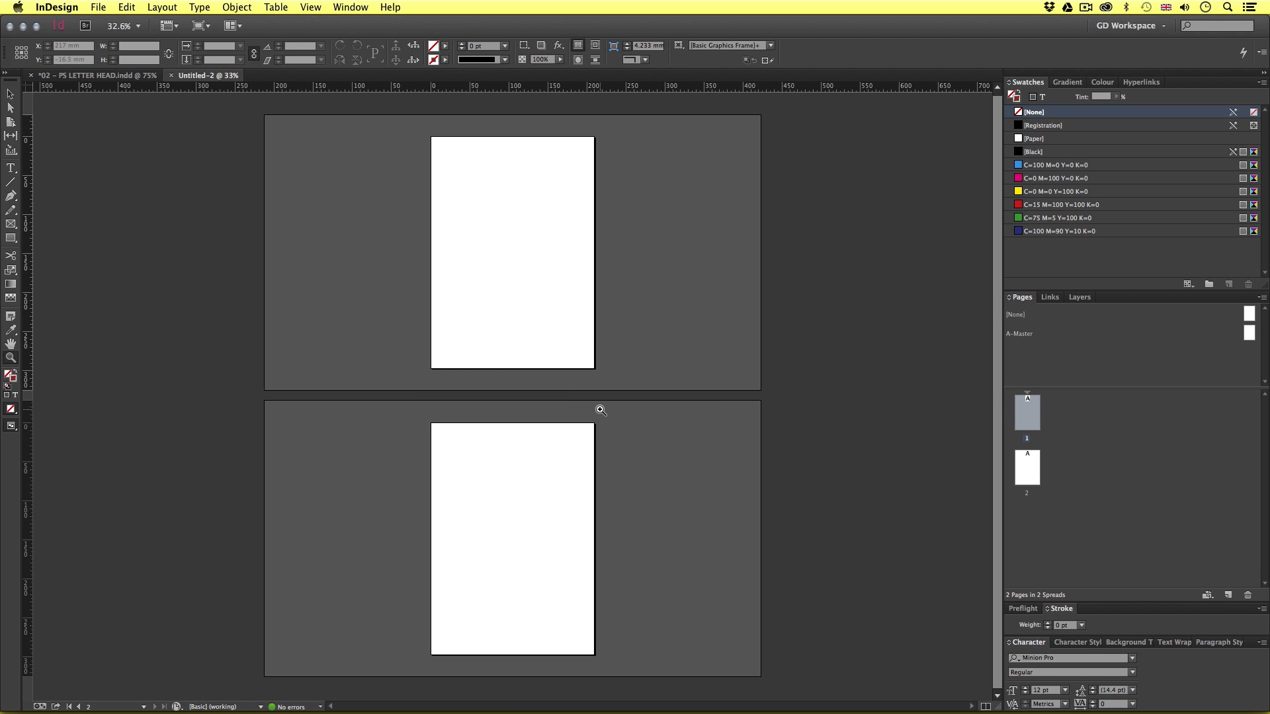
Show the margin, column and bleed guides and inspect them on the first page
key("w")
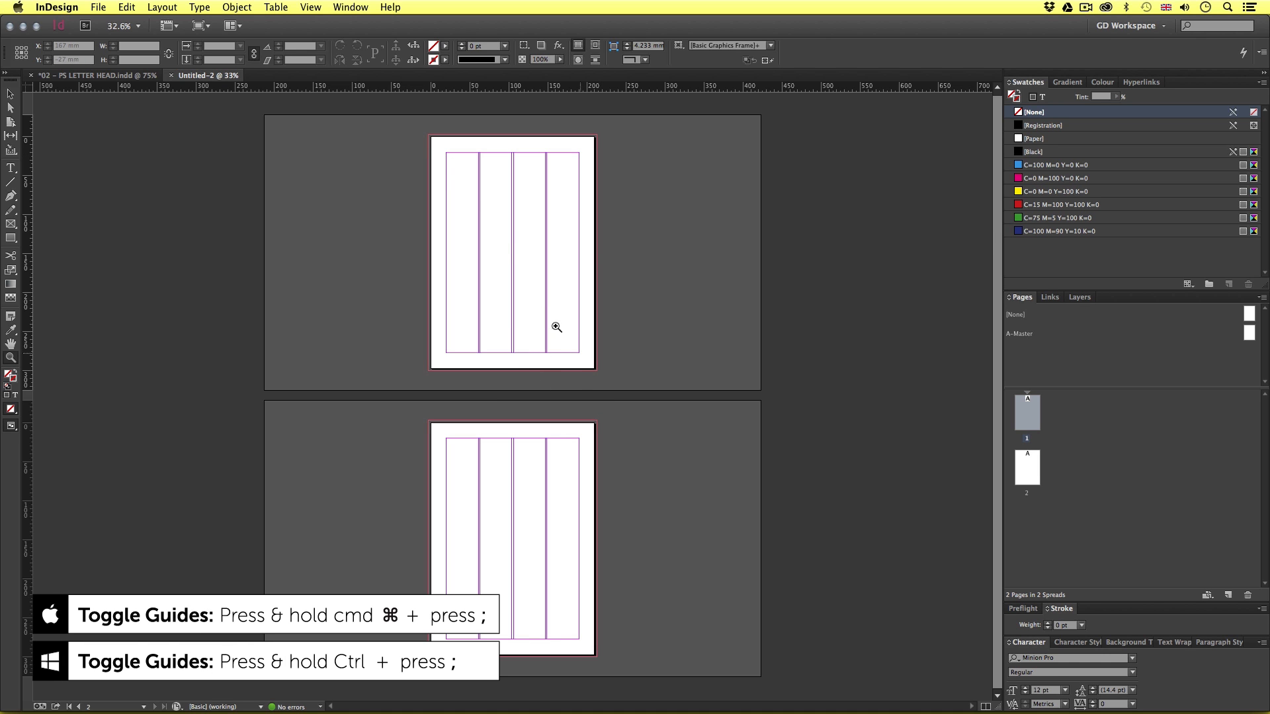
left_click_drag(407, 120, 612, 376)
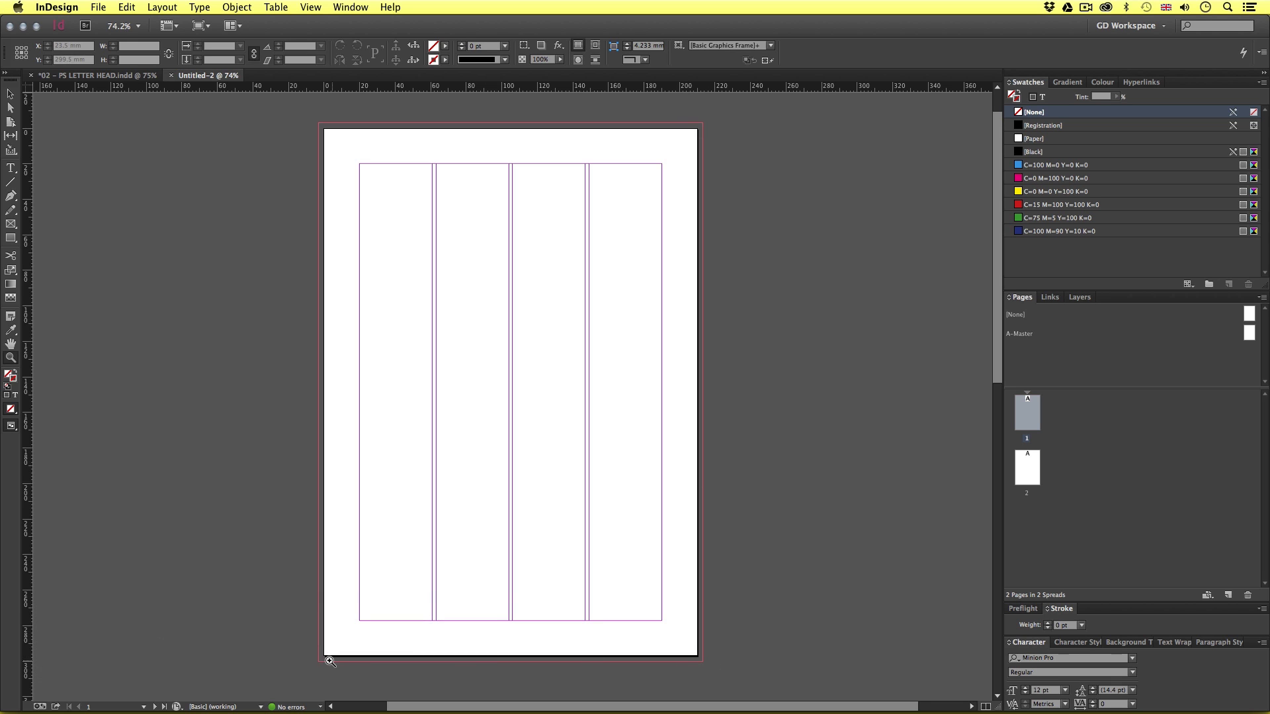
key("v")
Switch to the BRIEF file and highlight the letterhead's colour requirement under Print instructions
key("super+Tab")
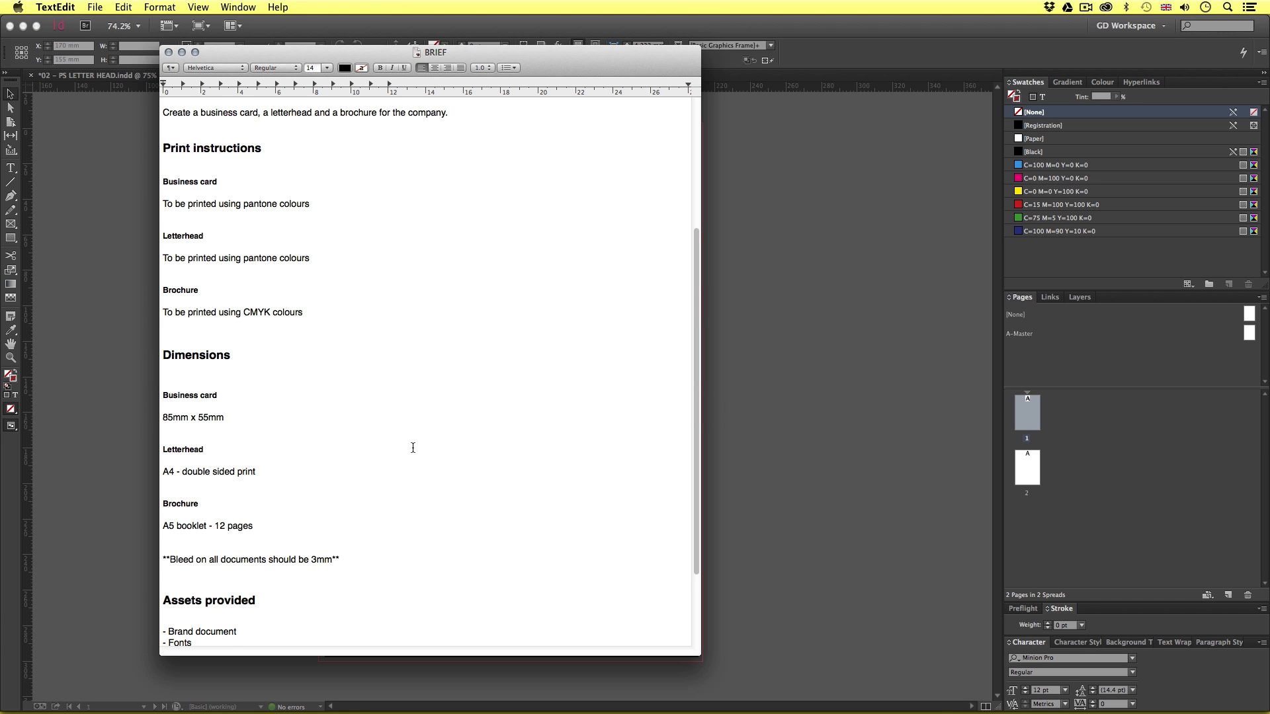
scroll(344, 338, "up", 1)
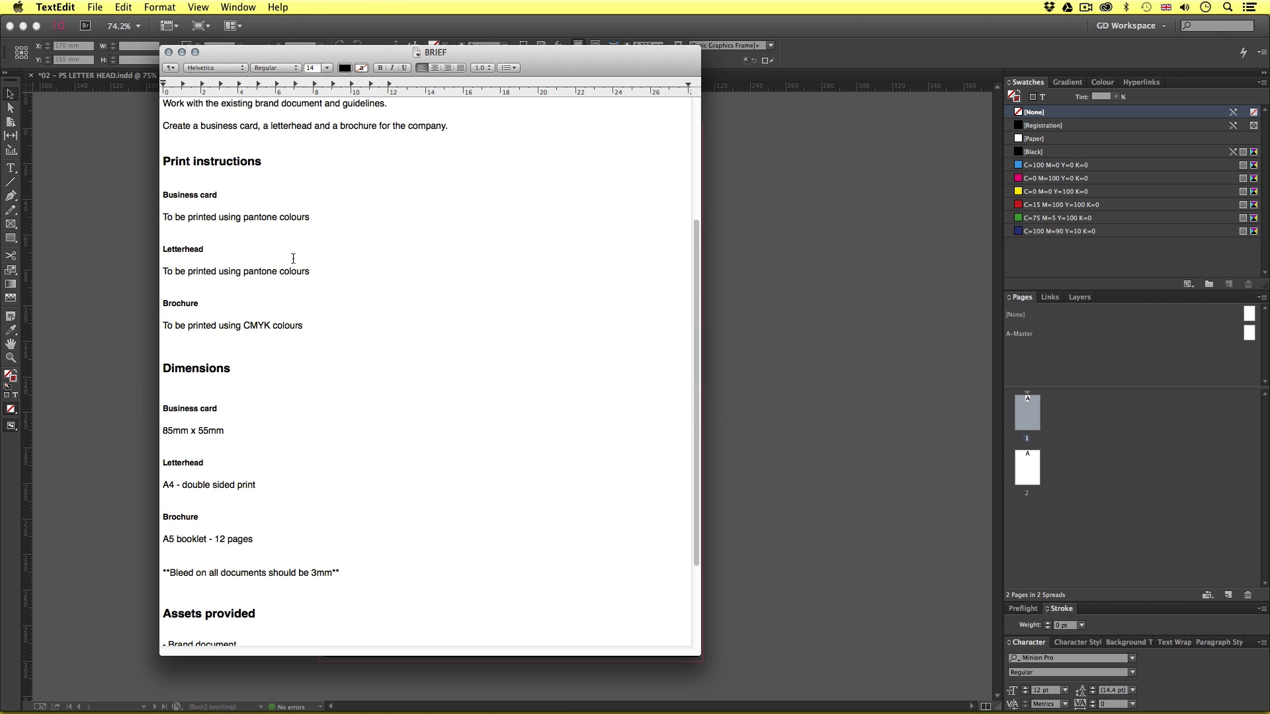
left_click_drag(310, 271, 162, 271)
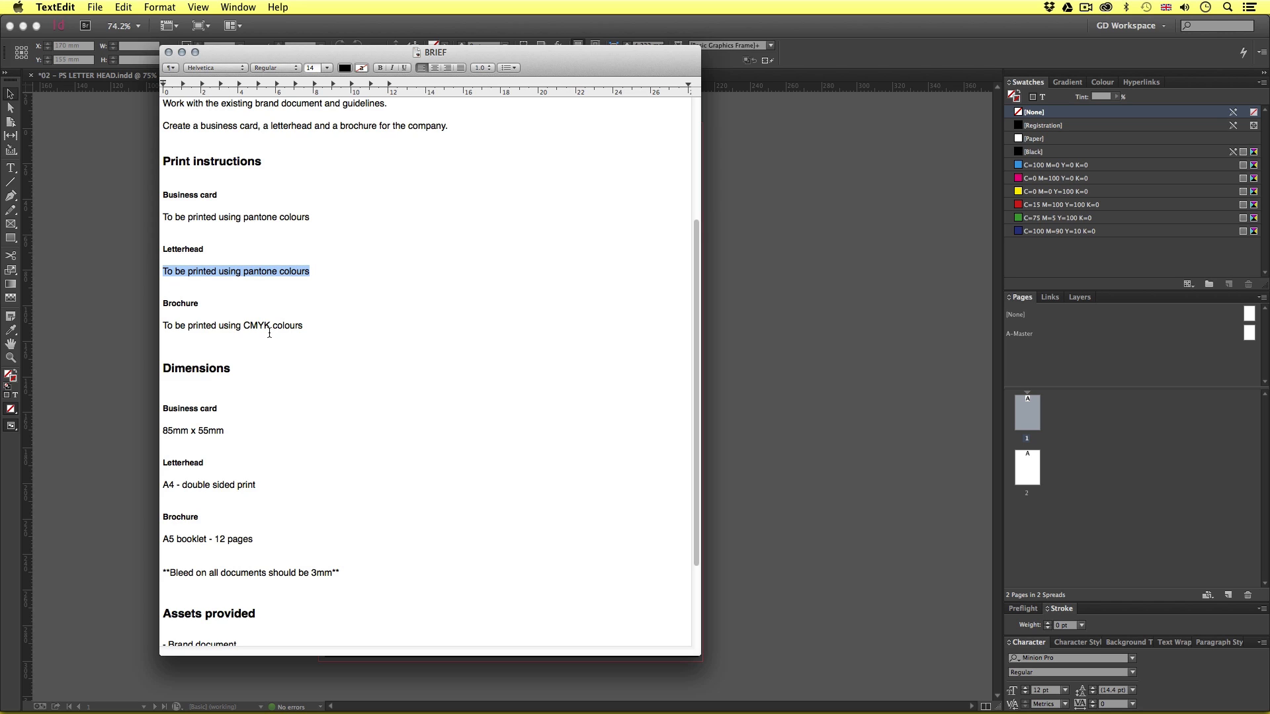
left_click(319, 271)
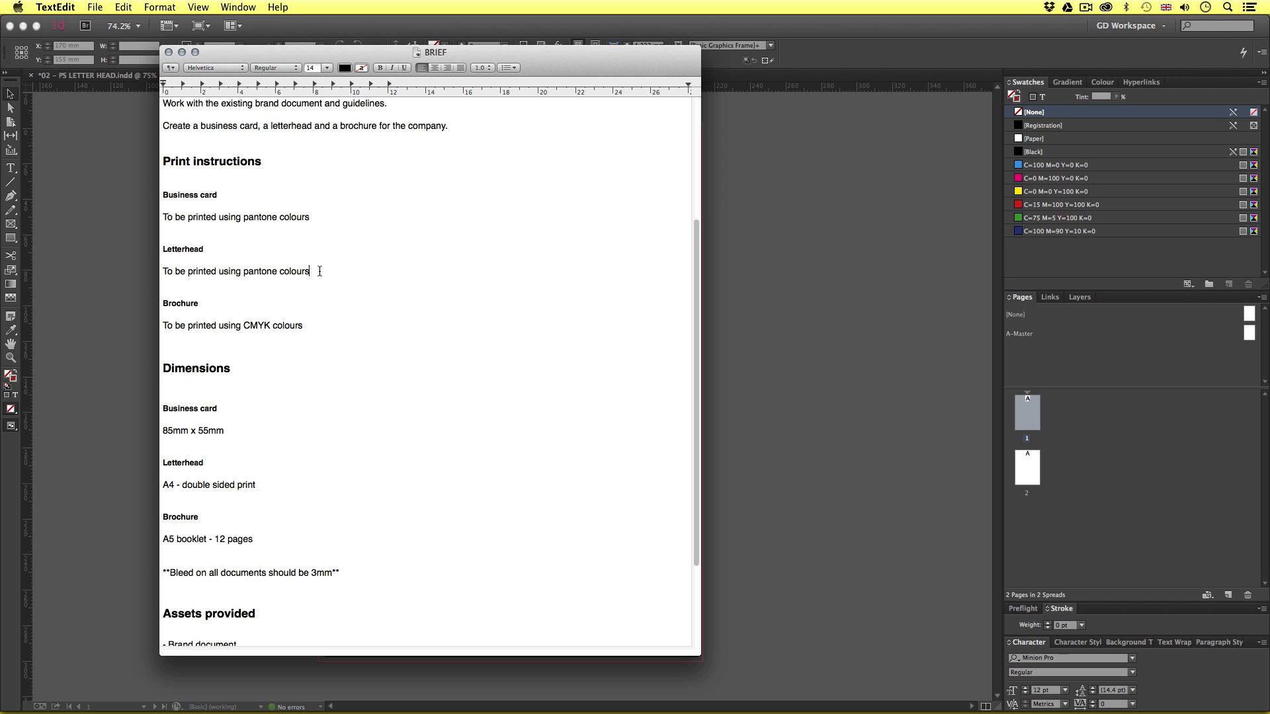
Switch to Finder and open BRANDING.ai from the 02 - BRANDING folder inside 04 - PROJECT ASSETS
left_click(818, 444)
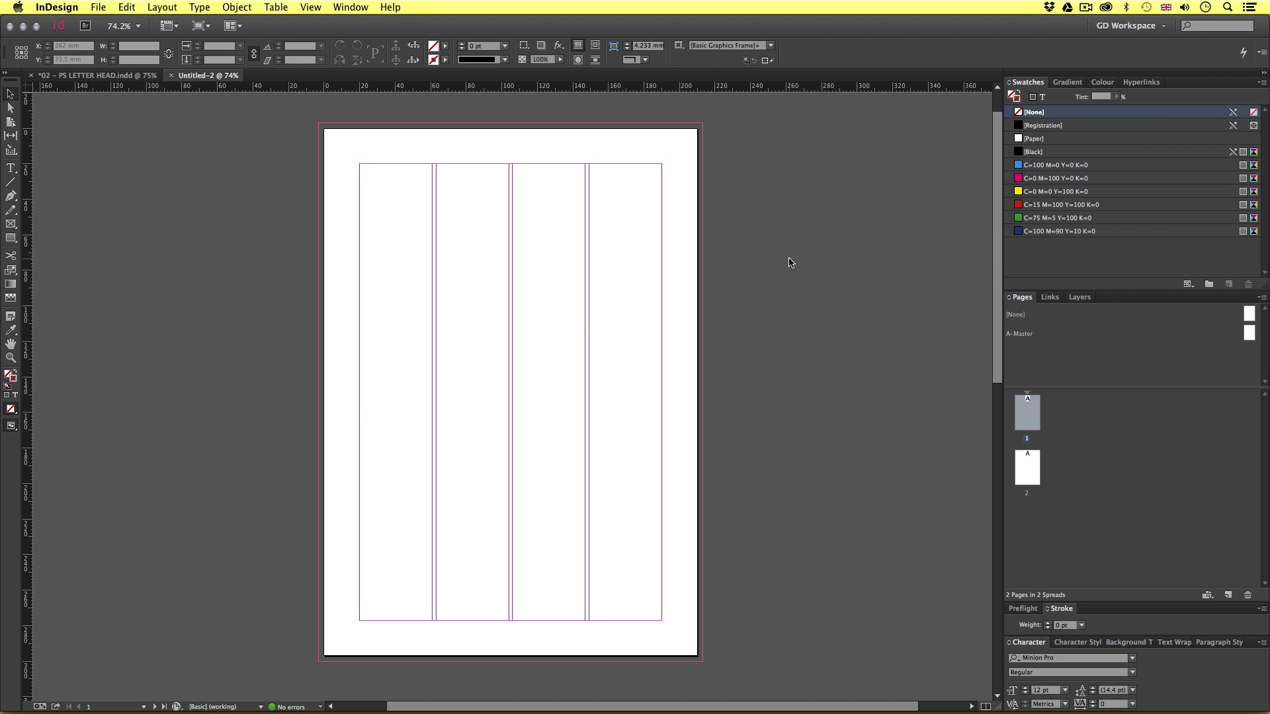
key("super+Tab")
key("super+Tab")
left_click(277, 262)
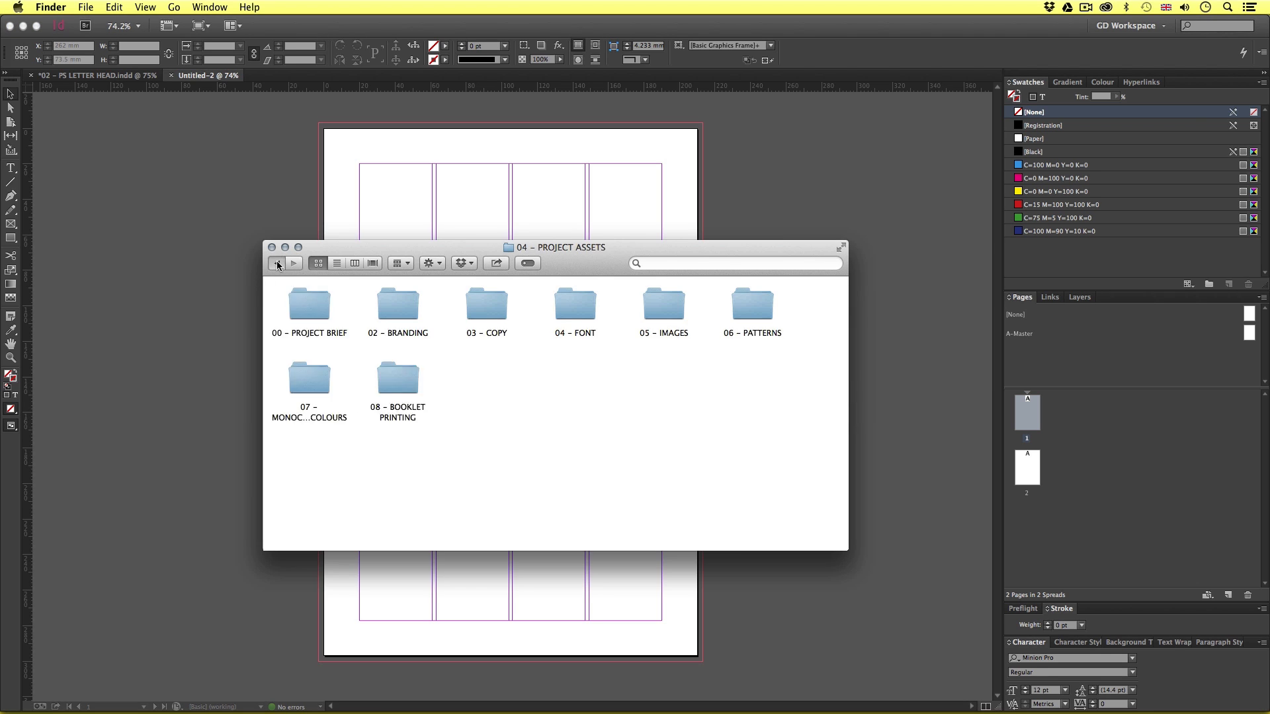
left_click(276, 262)
left_click(651, 301)
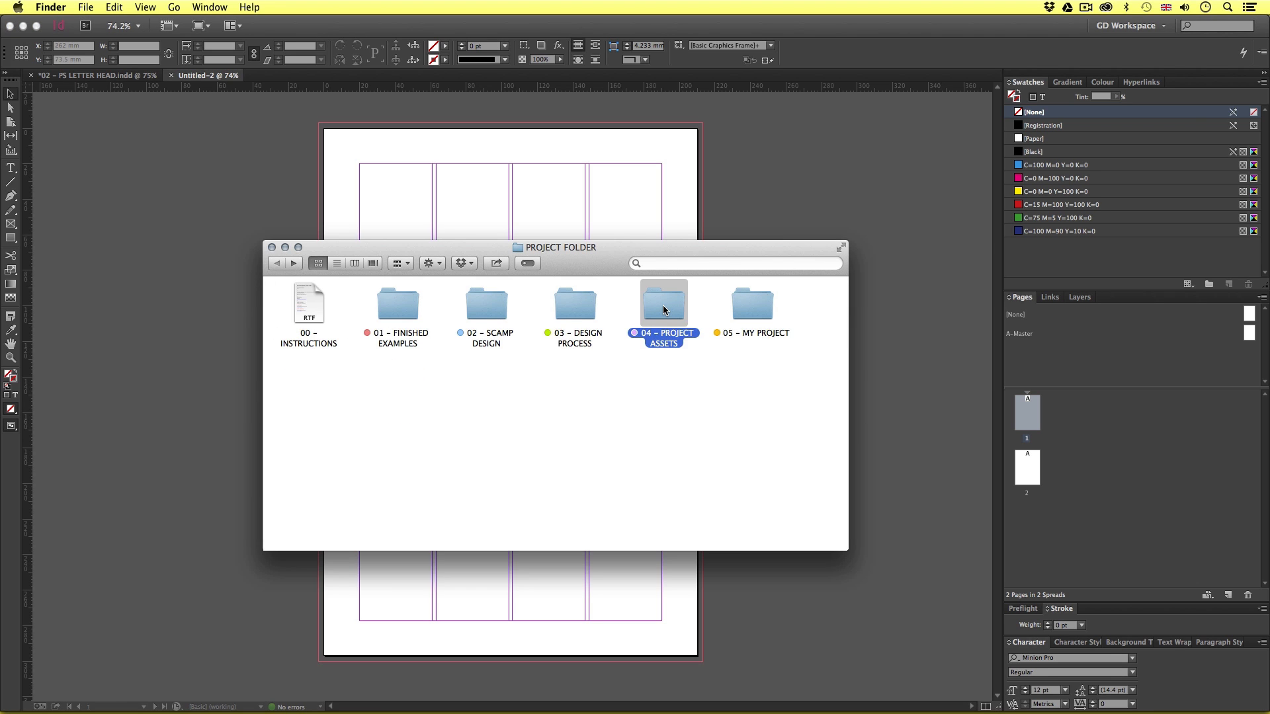
double_click(664, 309)
left_click(396, 310)
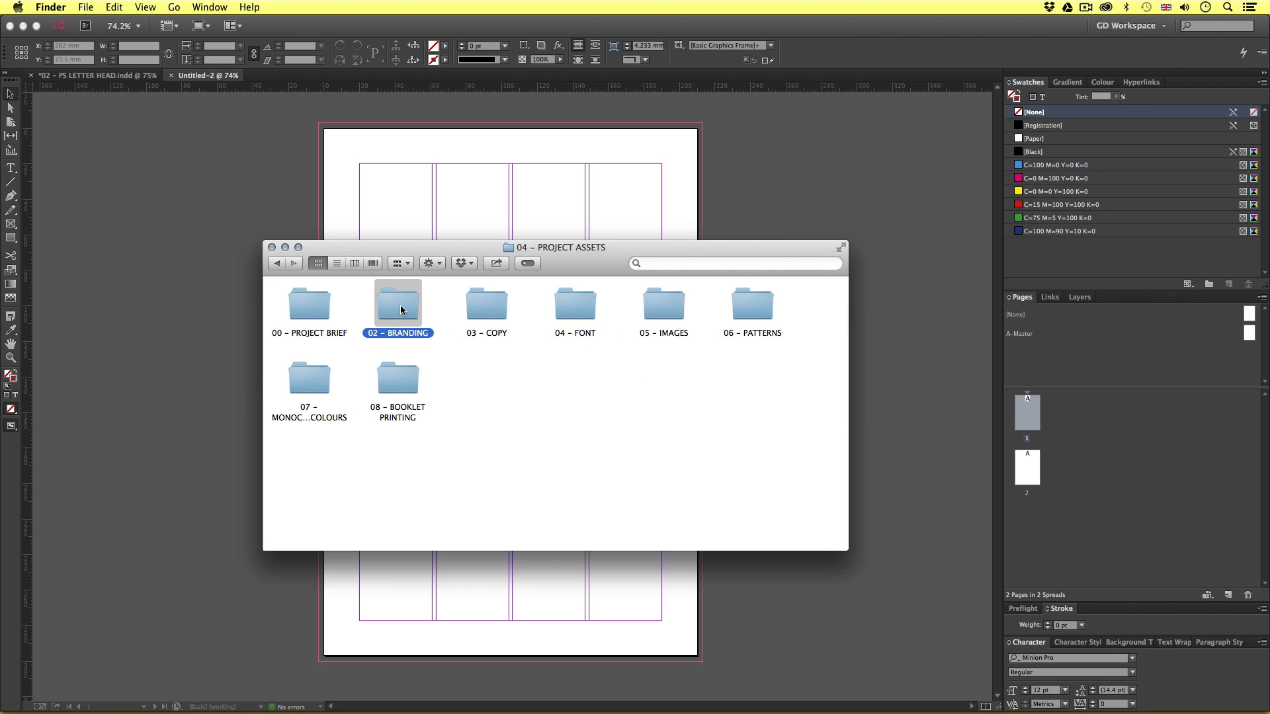
double_click(401, 309)
left_click(308, 307)
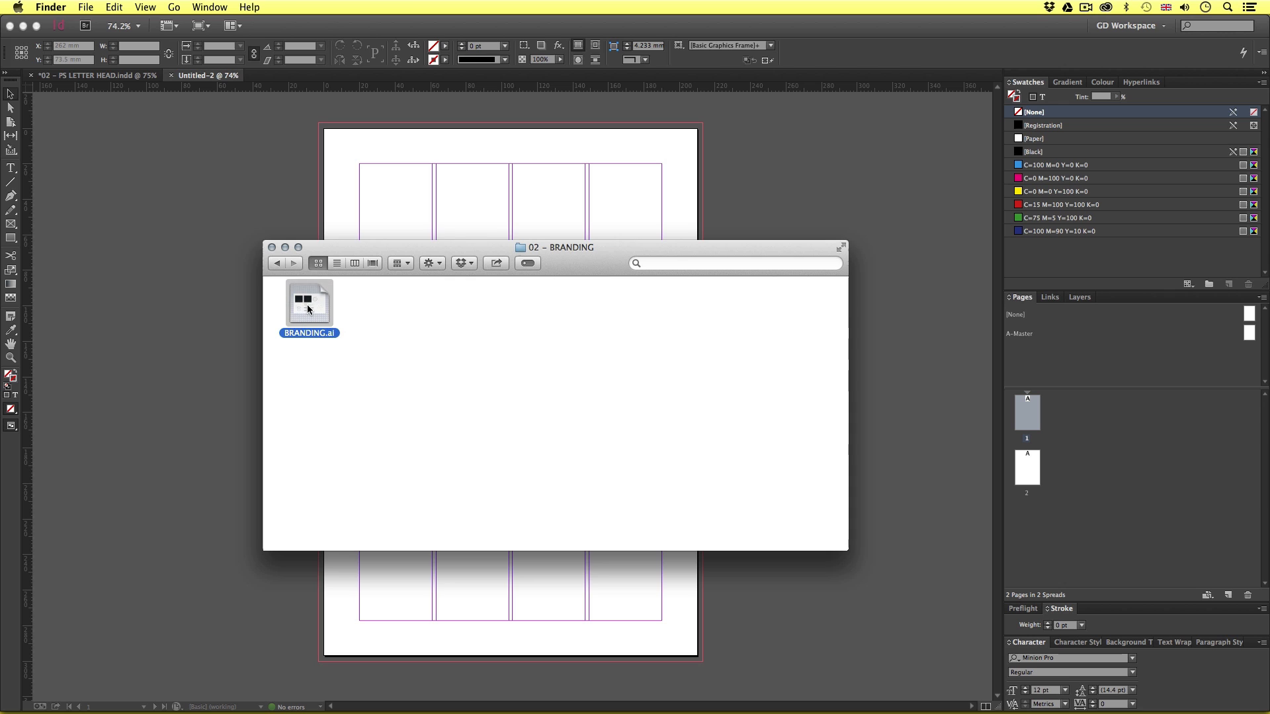
double_click(307, 305)
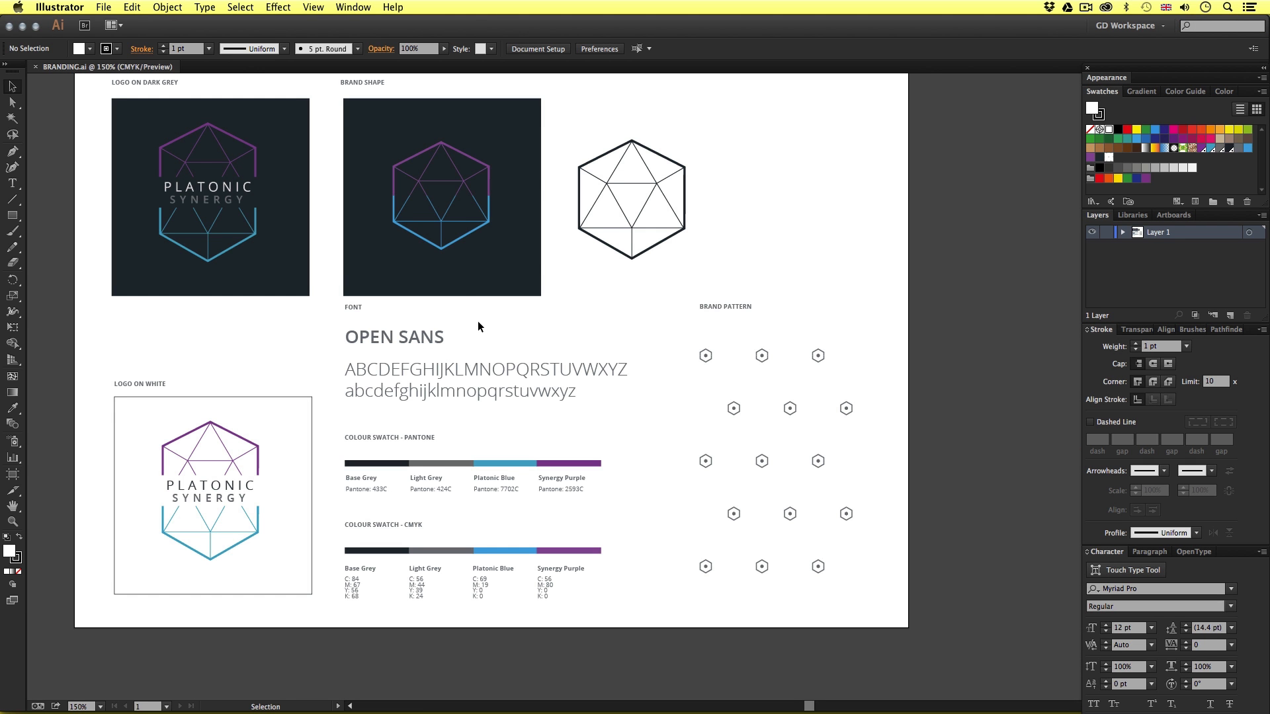
Examine the brand sheet, focusing on its font sample and the Pantone and CMYK colour swatches
key("space")
left_click_drag(456, 287, 531, 334)
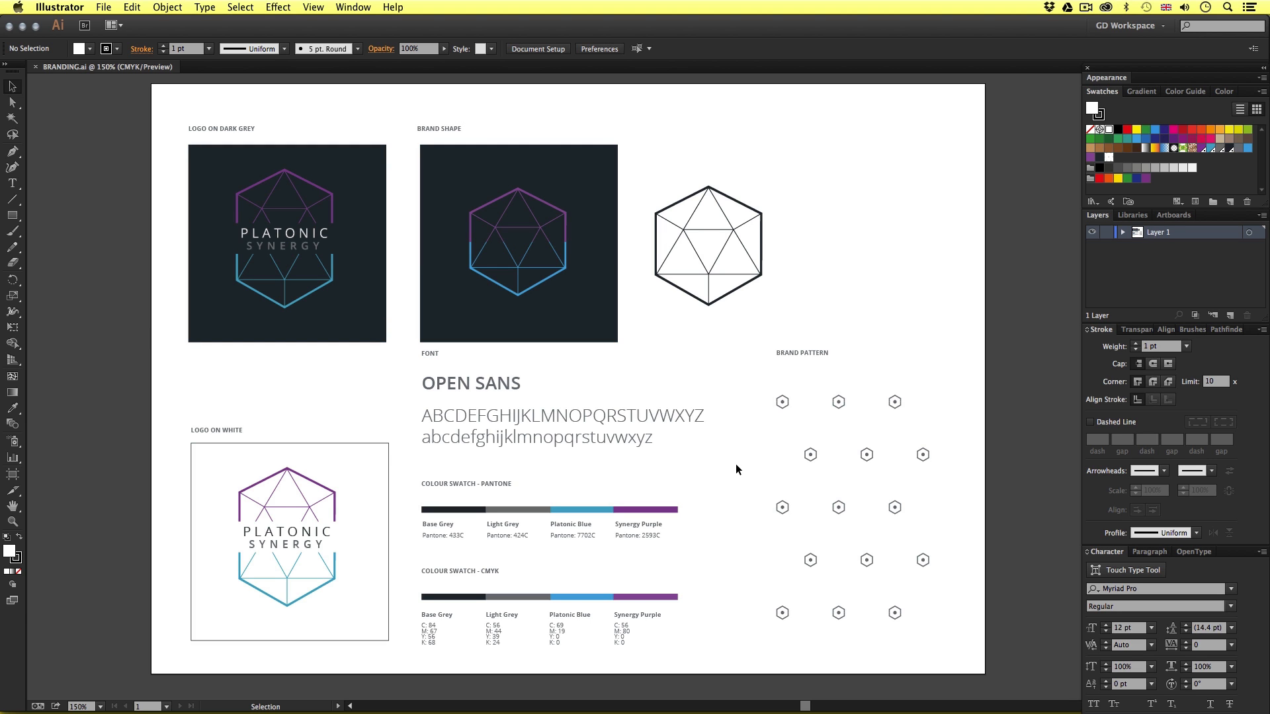
key("z")
left_click(552, 499)
left_click(615, 409)
key("space")
left_click_drag(714, 396, 620, 396)
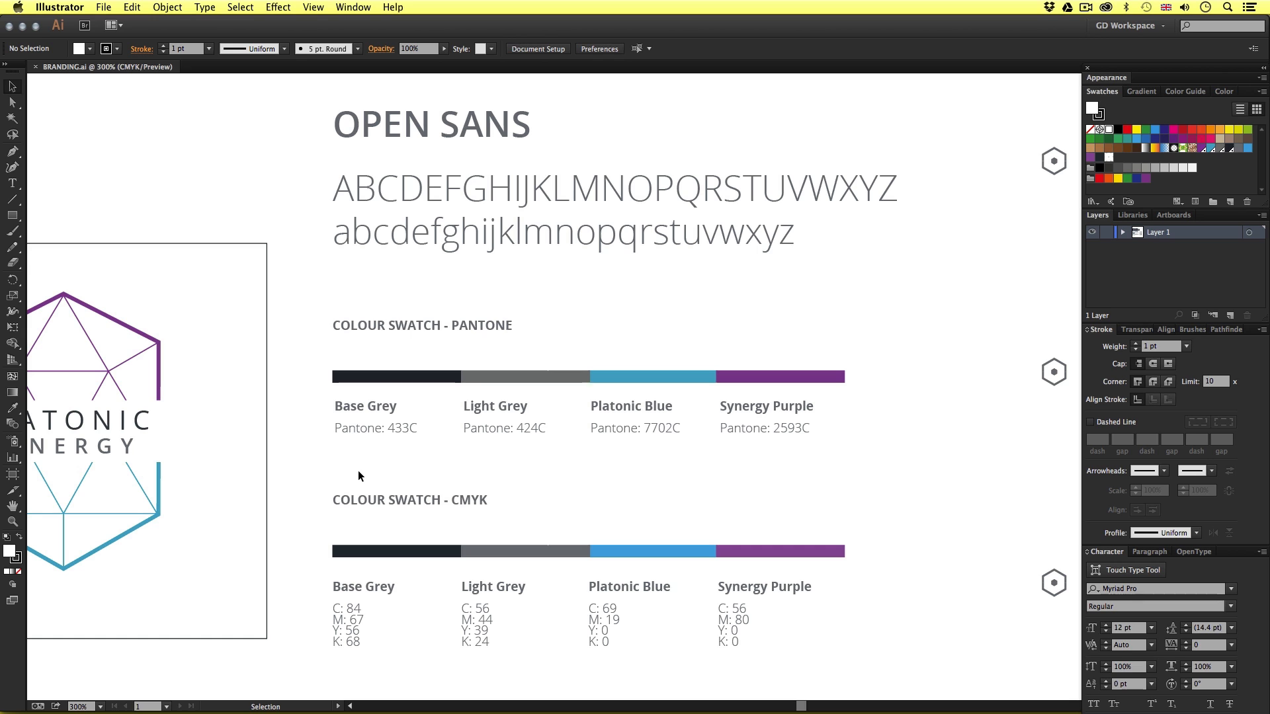
Copy the four Pantone colour name and code labels from the brand sheet and paste them onto page 1 of the new InDesign document
left_click_drag(357, 472, 803, 413)
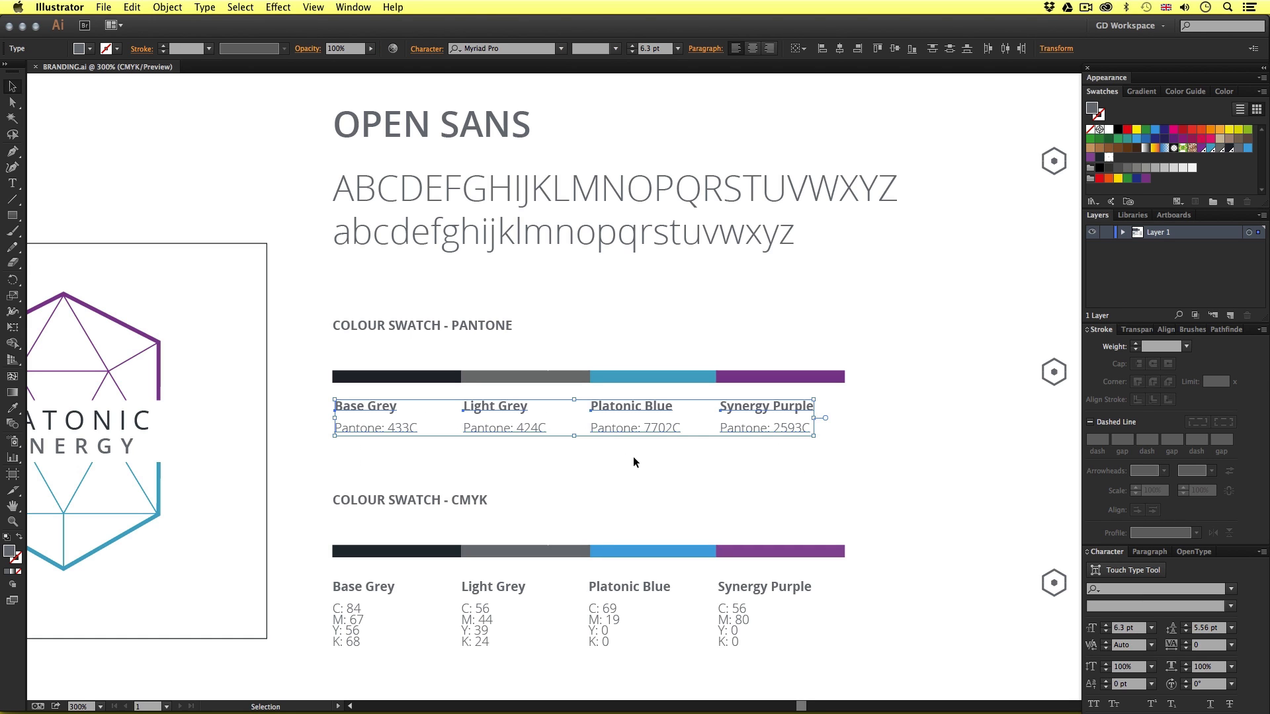
key("super+Tab")
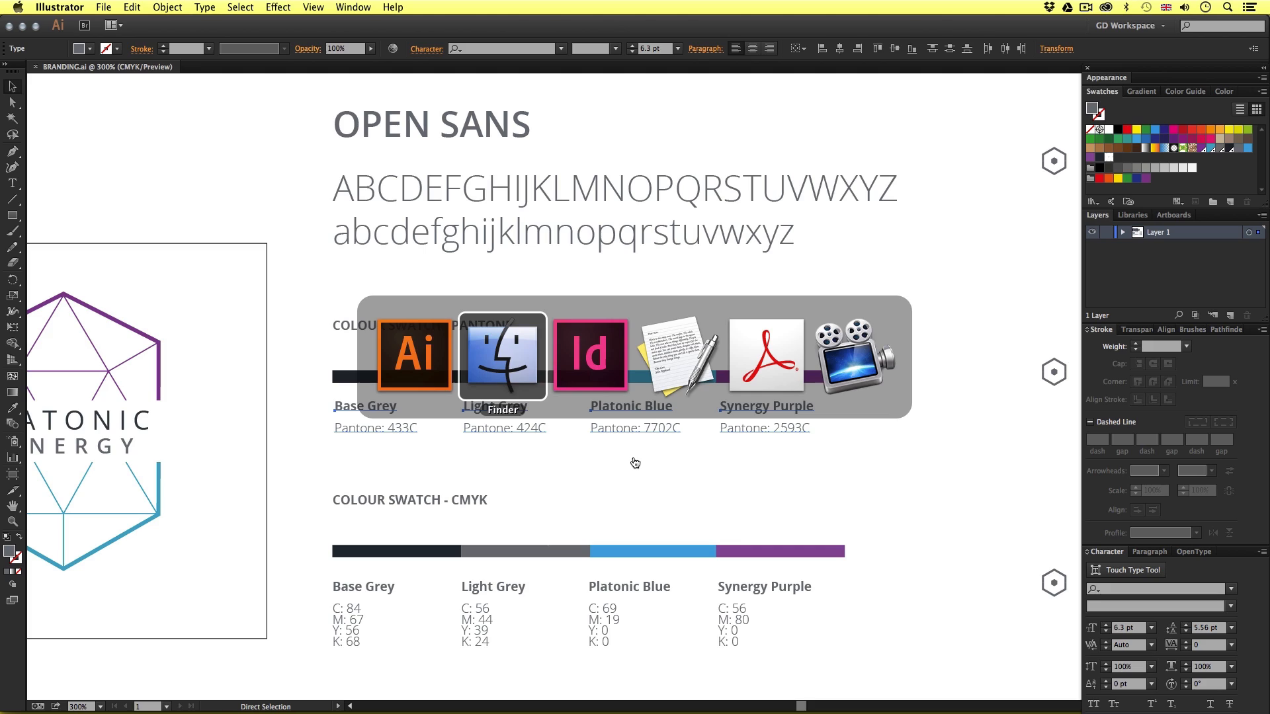
key("super+Tab")
key("super+v")
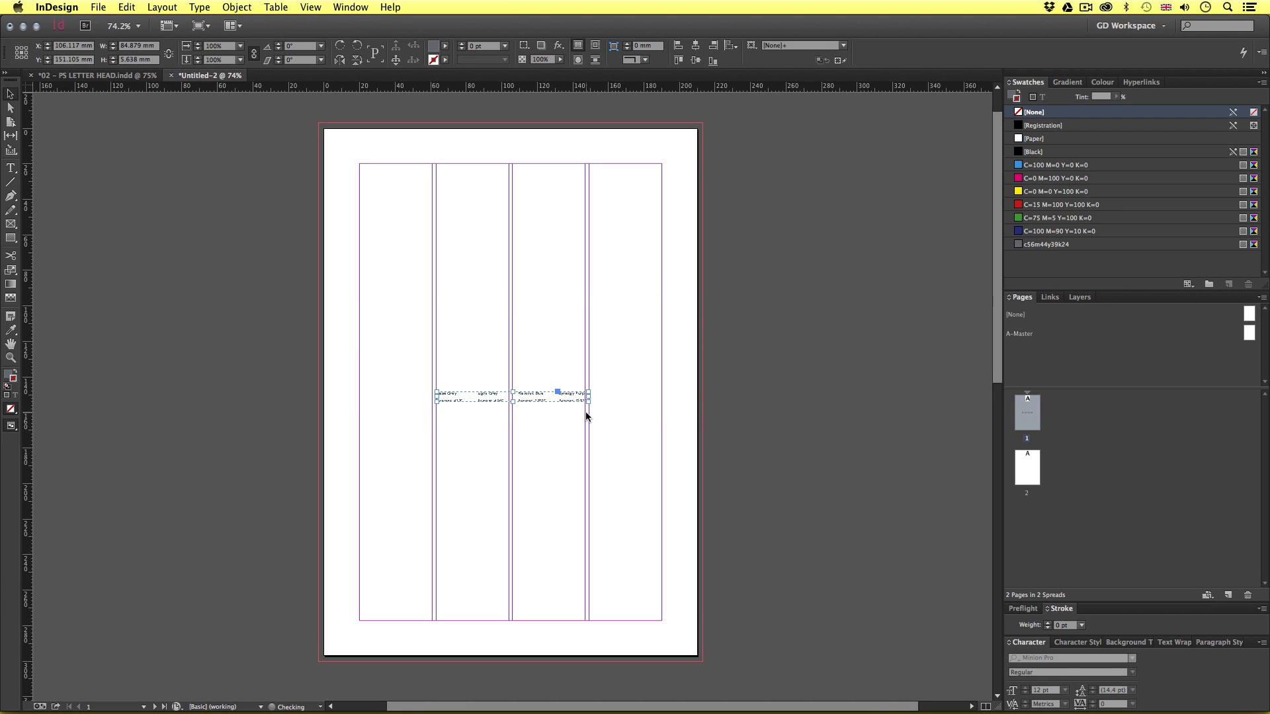
key("z")
left_click(533, 405)
left_click(504, 387)
left_click(525, 397)
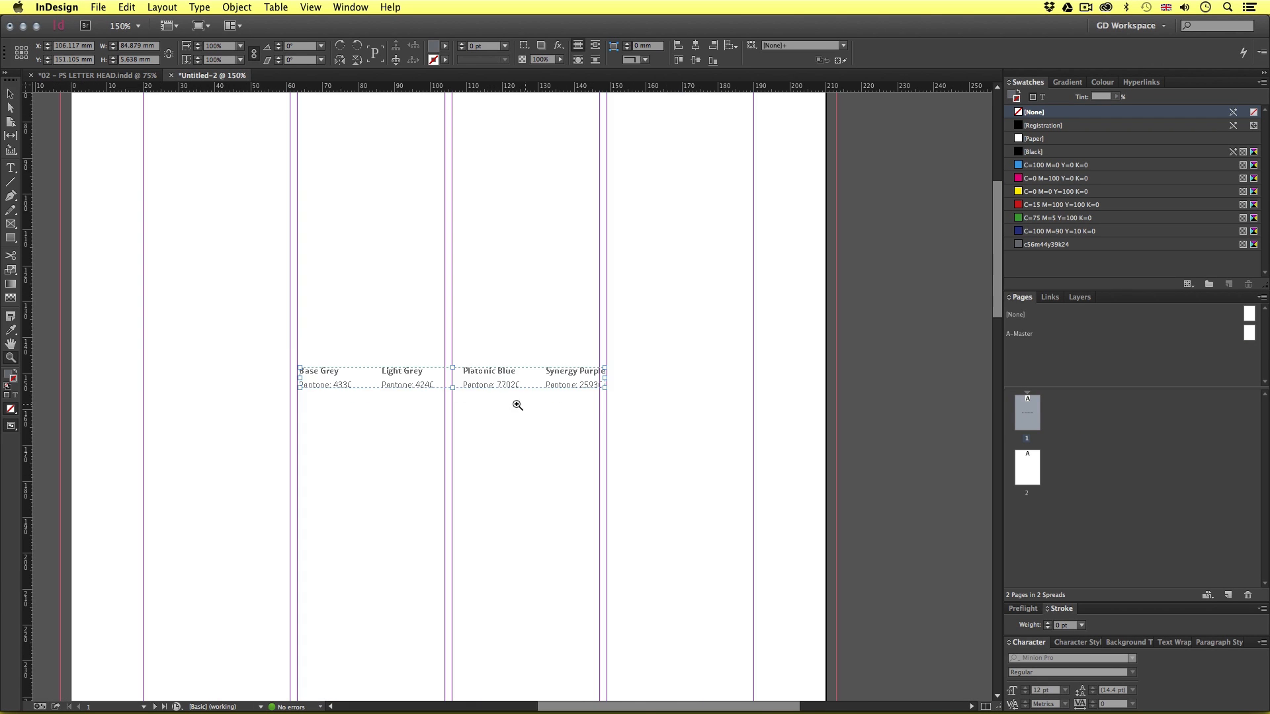
Move the pasted Pantone reference labels slightly up and to the left on page 1, then deselect them
left_click(503, 406)
left_click(515, 406)
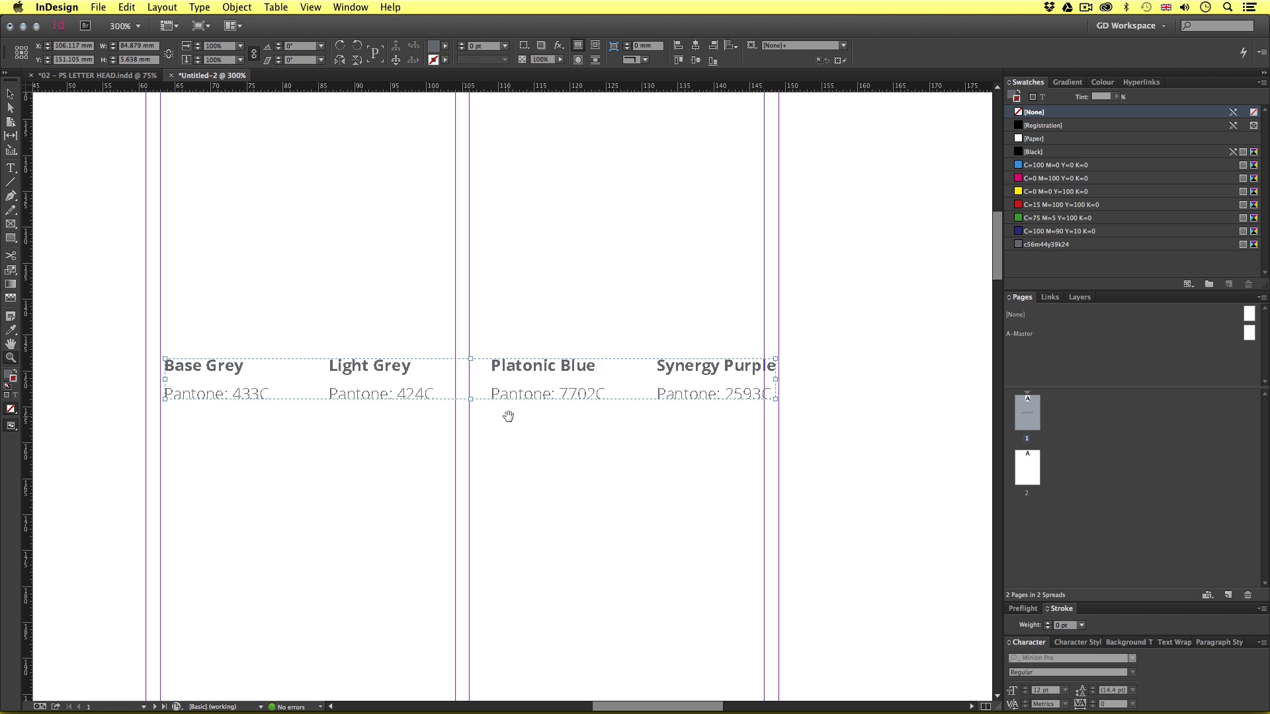
scroll(507, 414, "down", 2)
scroll(507, 414, "left", 1)
key("v")
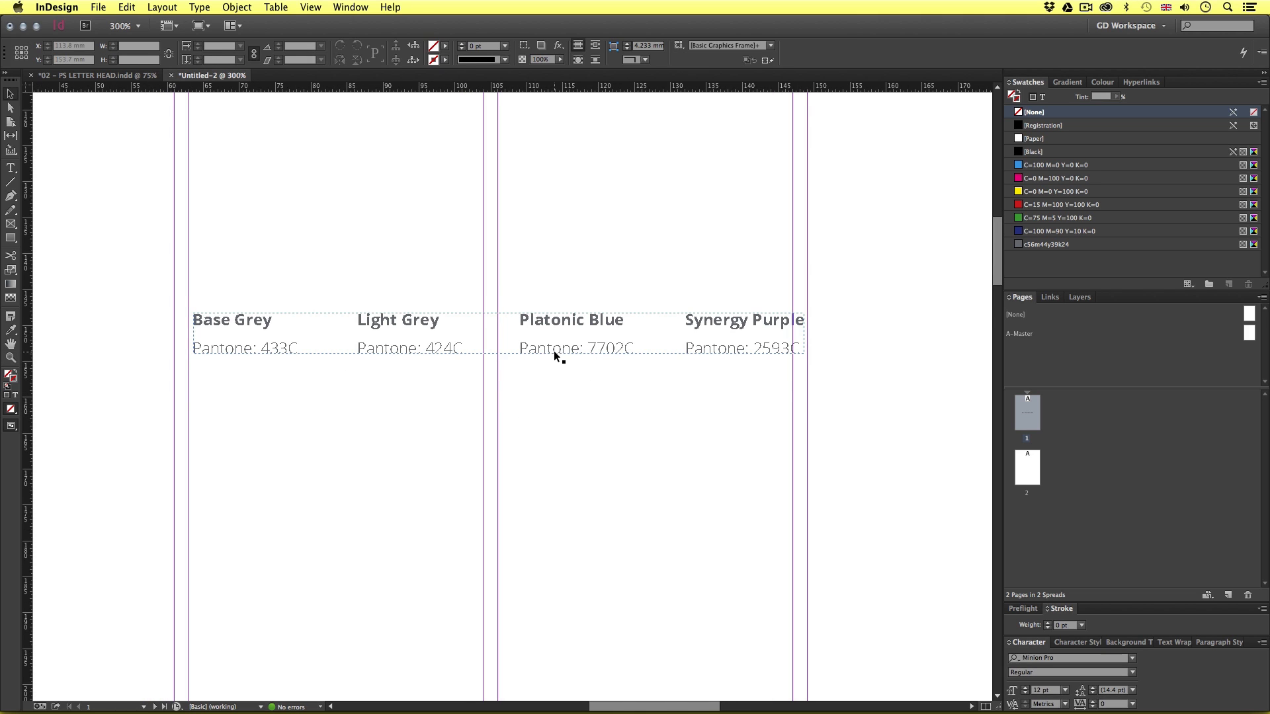
left_click_drag(553, 350, 528, 332)
left_click(454, 398)
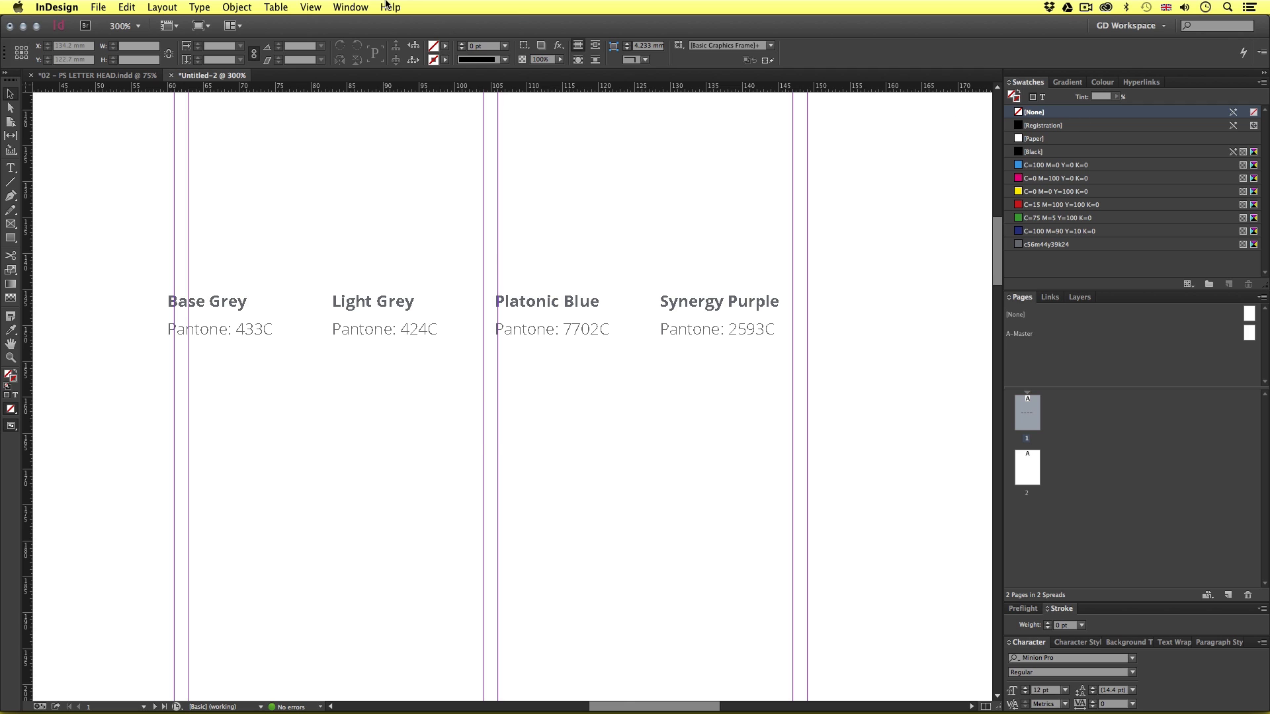
left_click(351, 7)
mouse_move(405, 96)
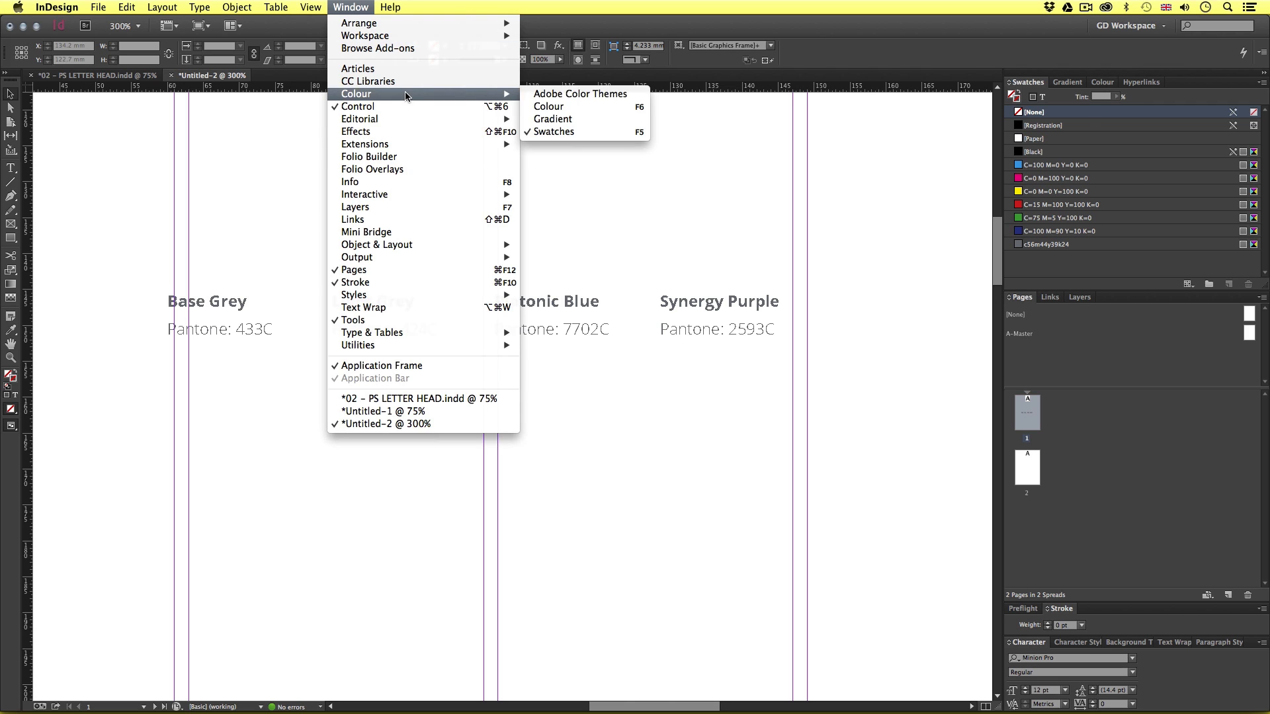
left_click(667, 146)
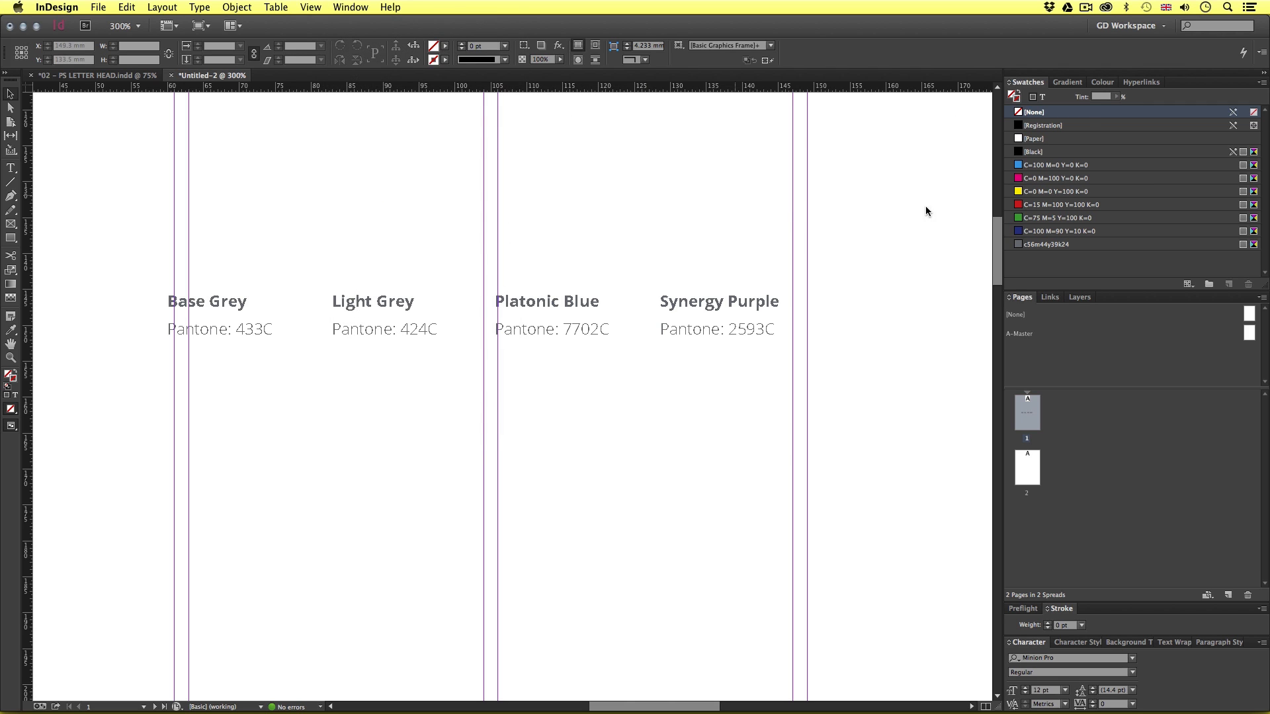
Create a new colour swatch from the PANTONE+ Solid Coated library and add PANTONE 433 C to the swatches
left_click(1262, 85)
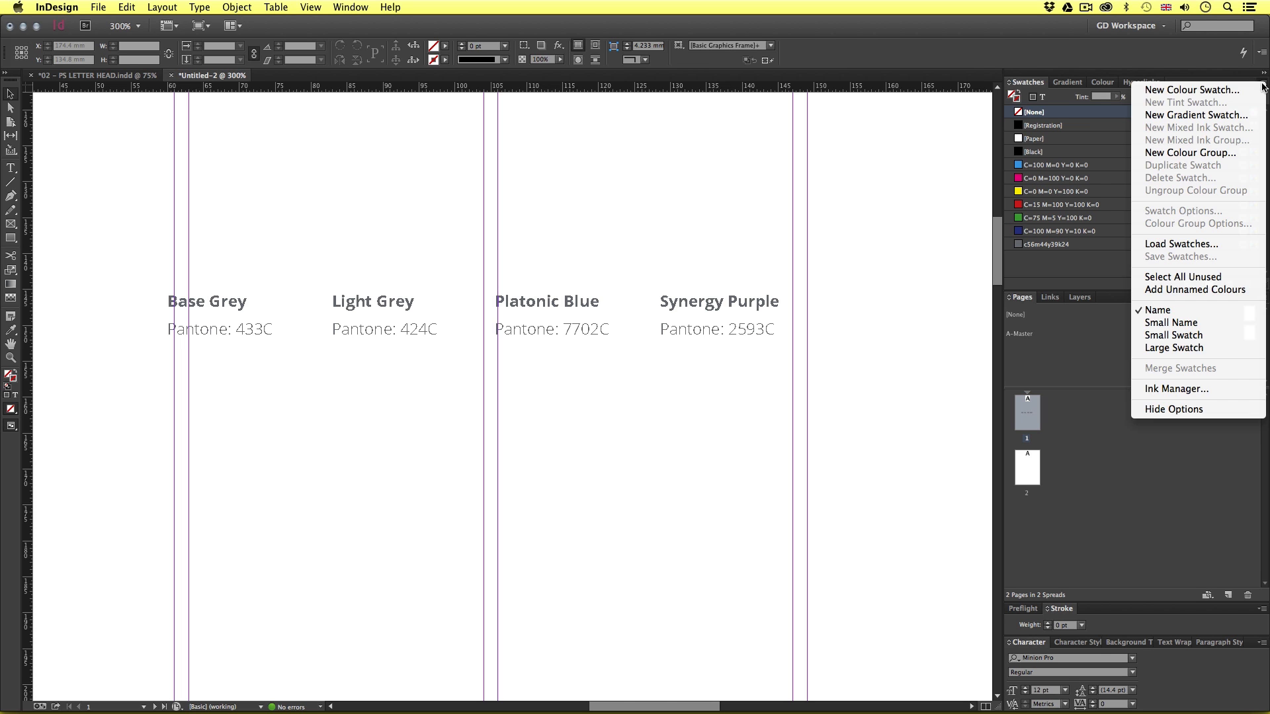
left_click(1219, 89)
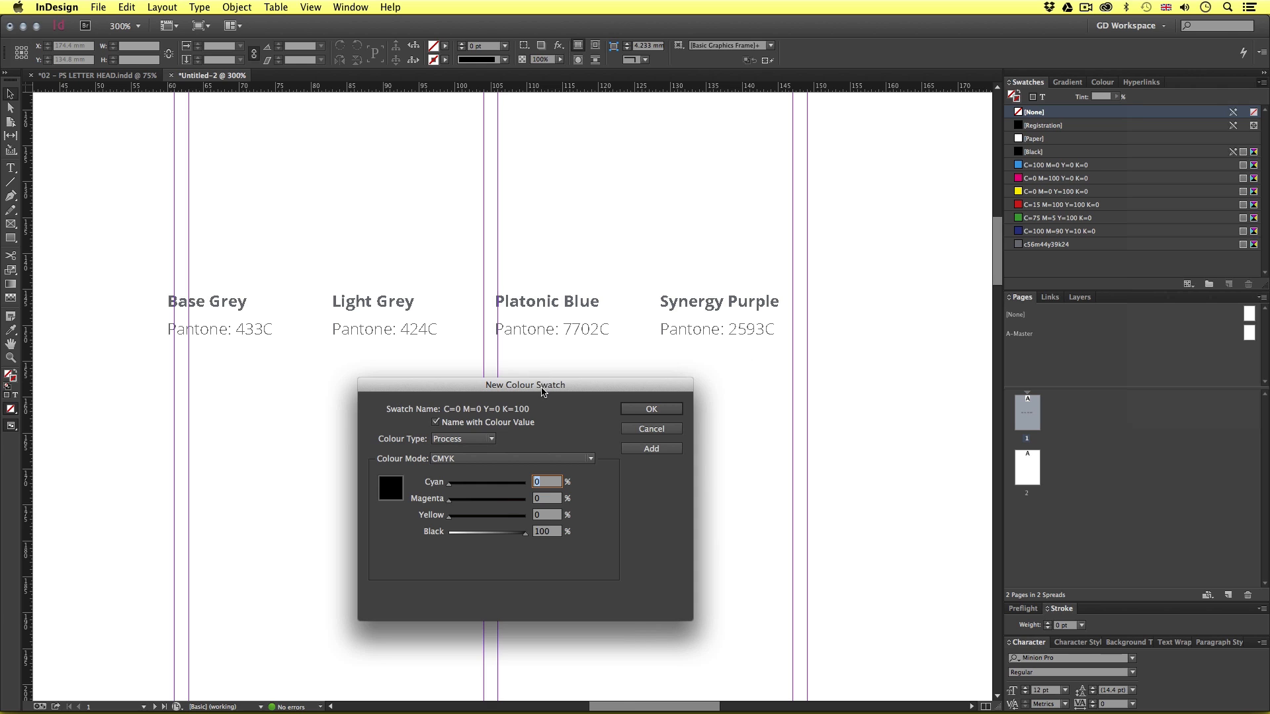
left_click_drag(544, 391, 508, 395)
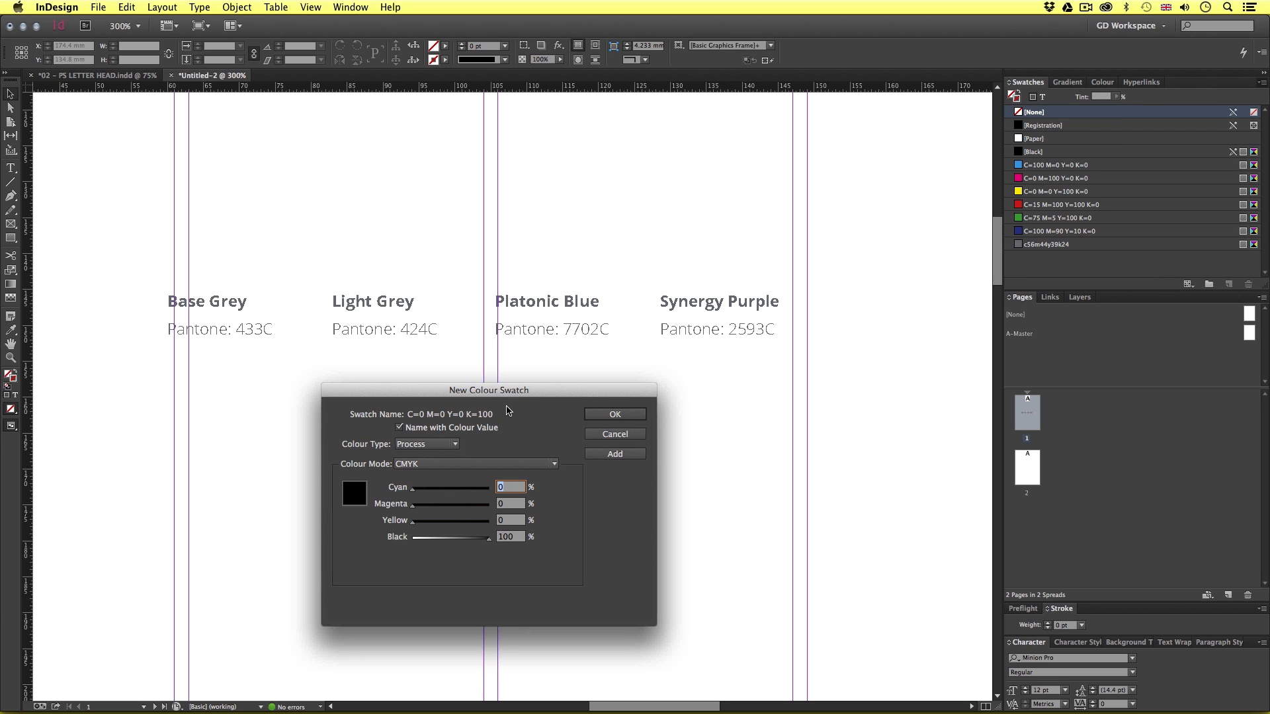
left_click(414, 467)
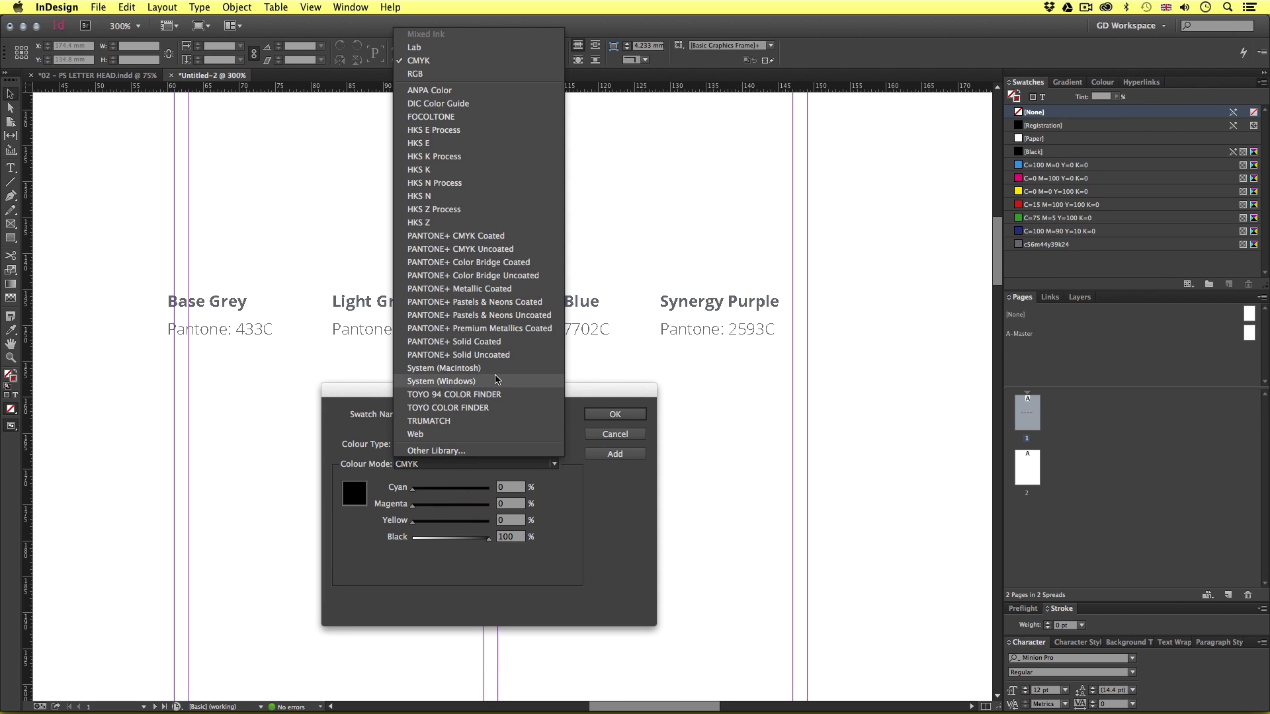
left_click(473, 344)
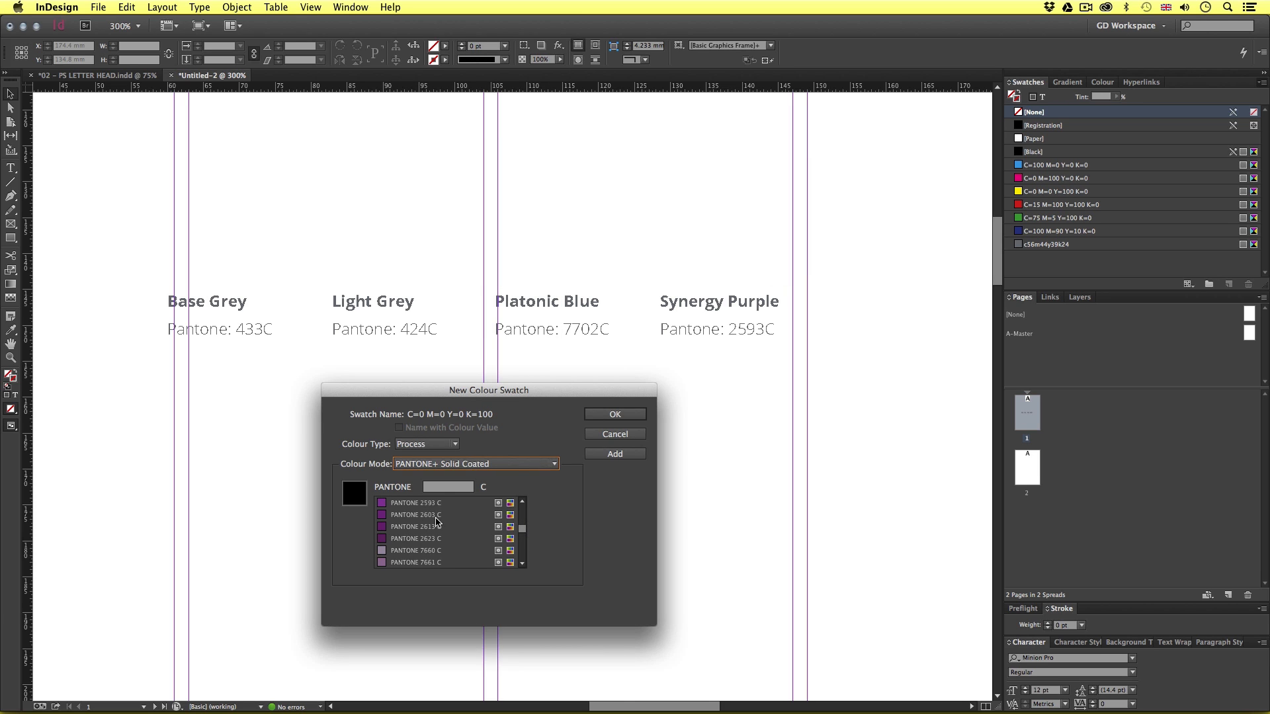
left_click(437, 488)
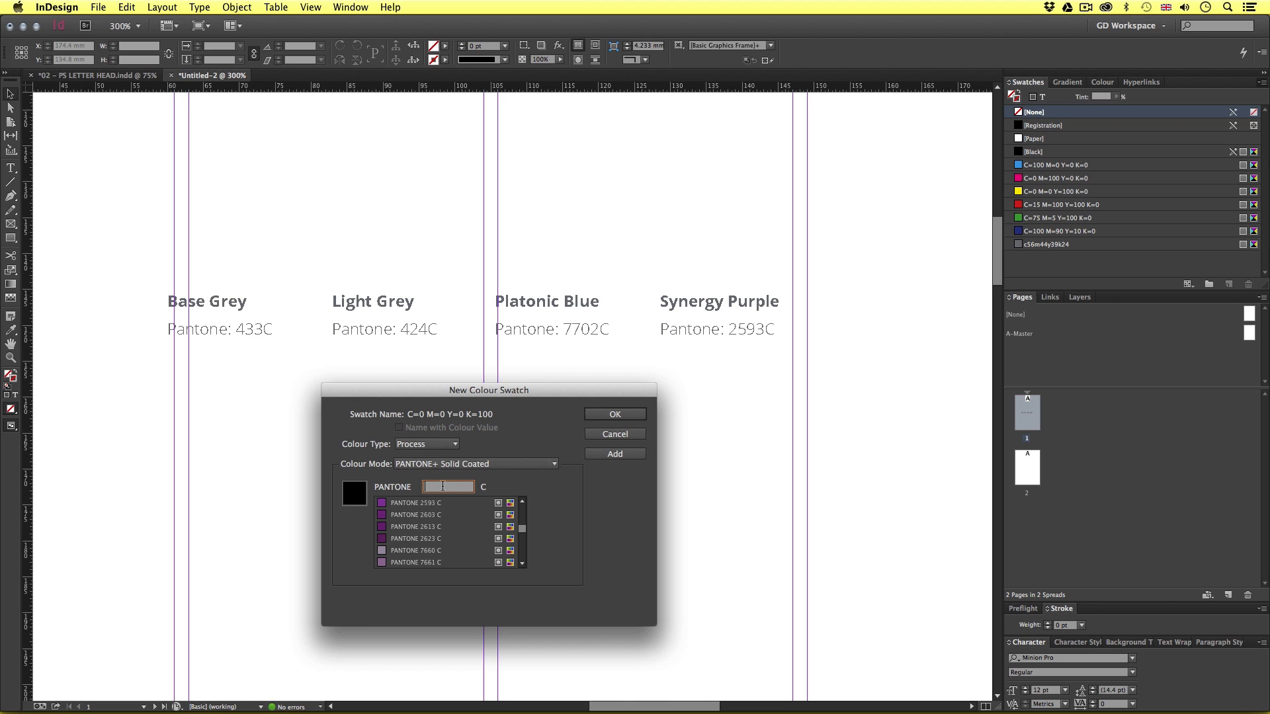
type("433")
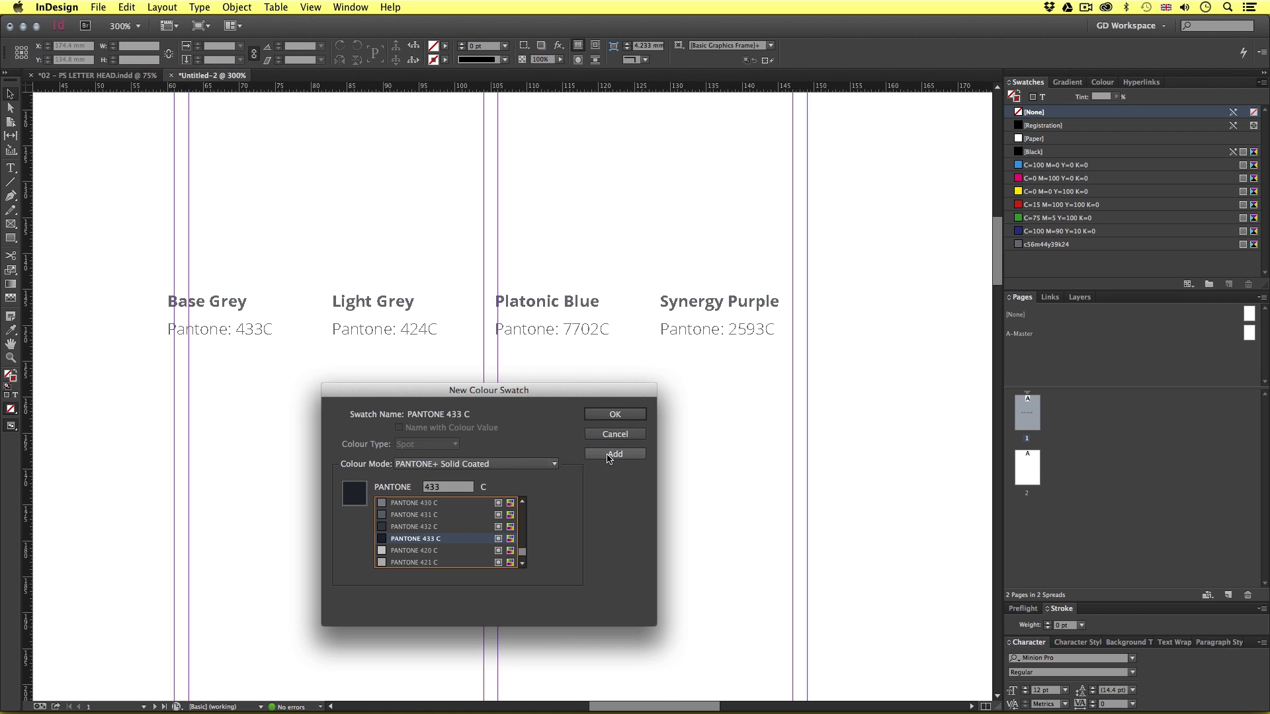
left_click(608, 455)
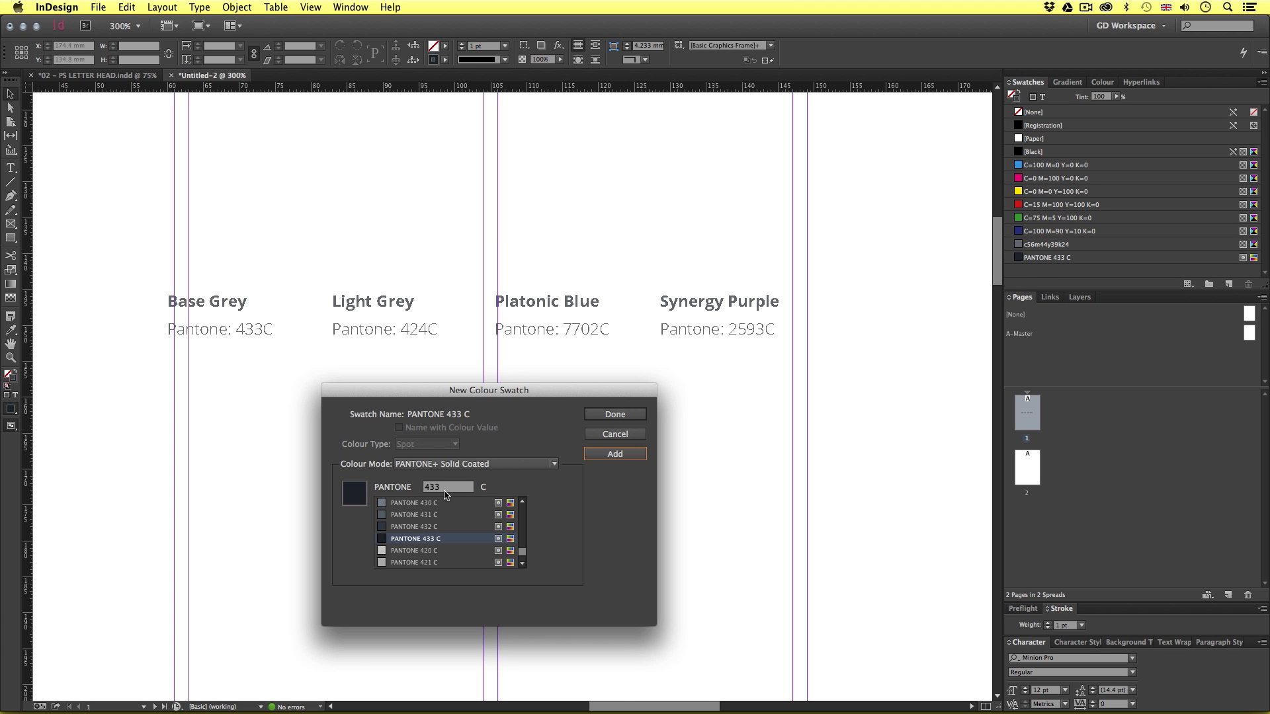
Add PANTONE 424 C from the same solid coated library for Light Grey
left_click_drag(453, 488, 413, 487)
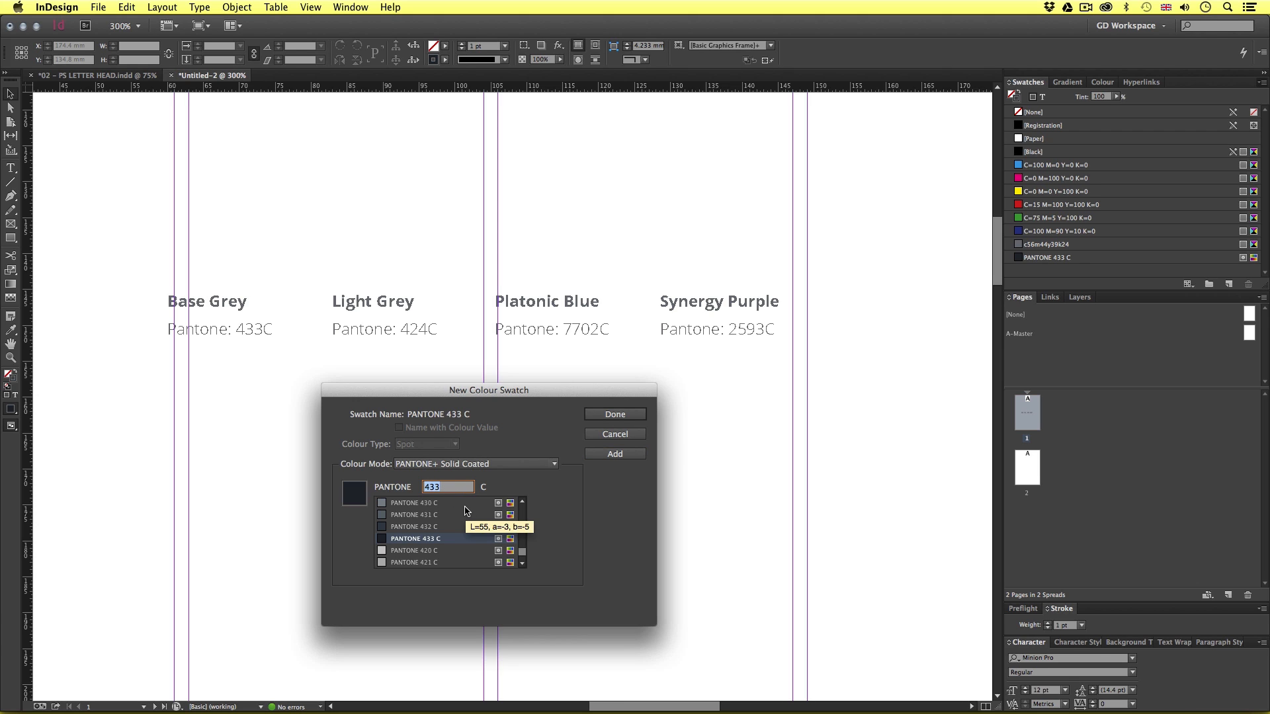
type("424")
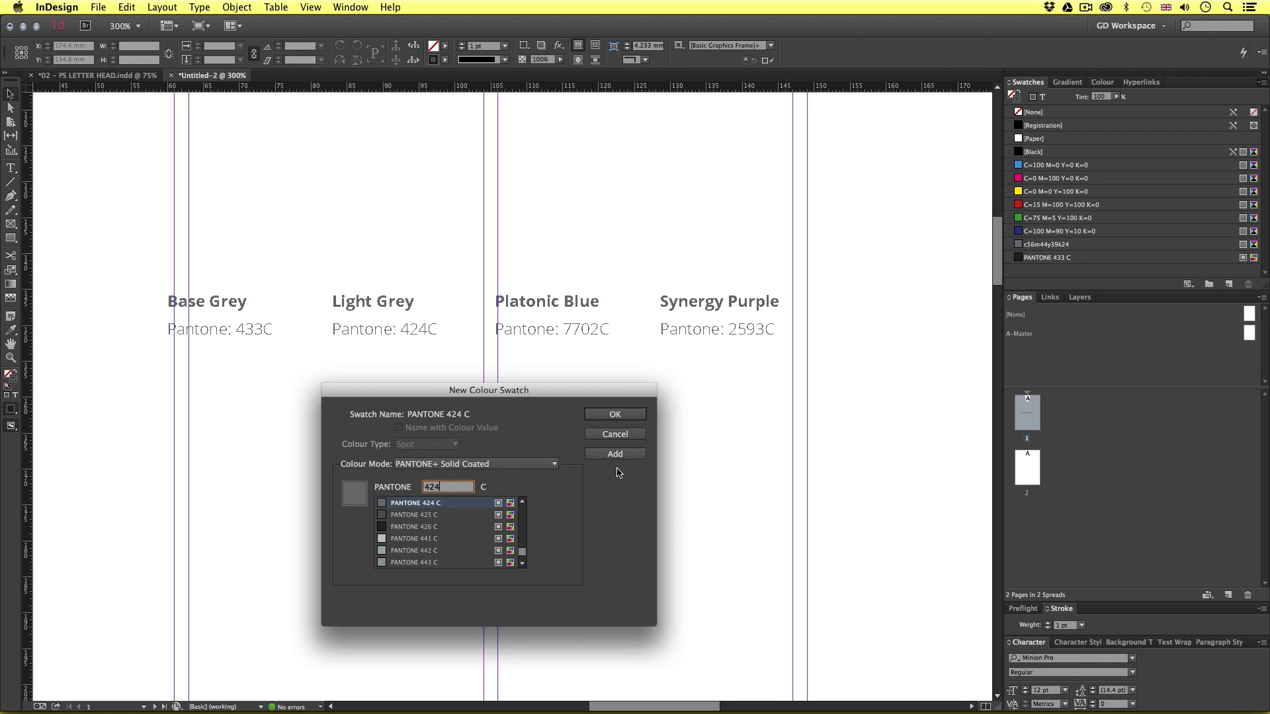
left_click(615, 454)
Add PANTONE 7702 C as the Platonic Blue swatch
left_click_drag(456, 488, 414, 486)
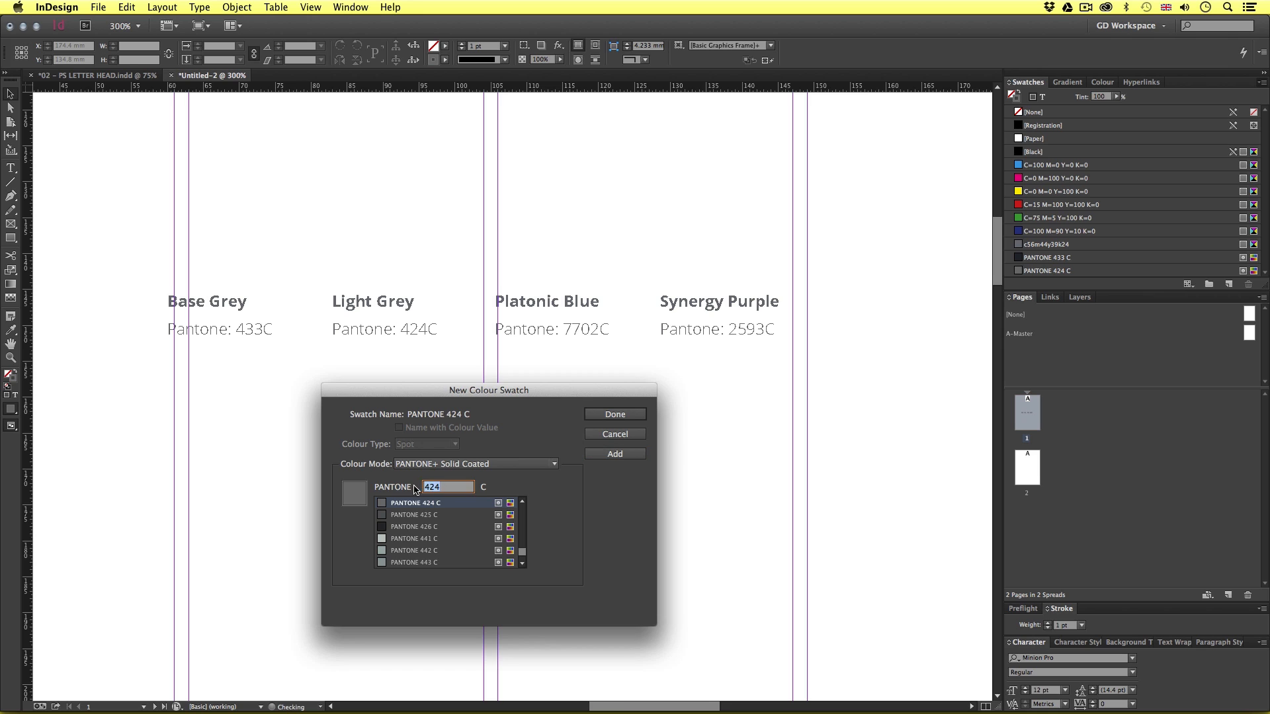
type("7700")
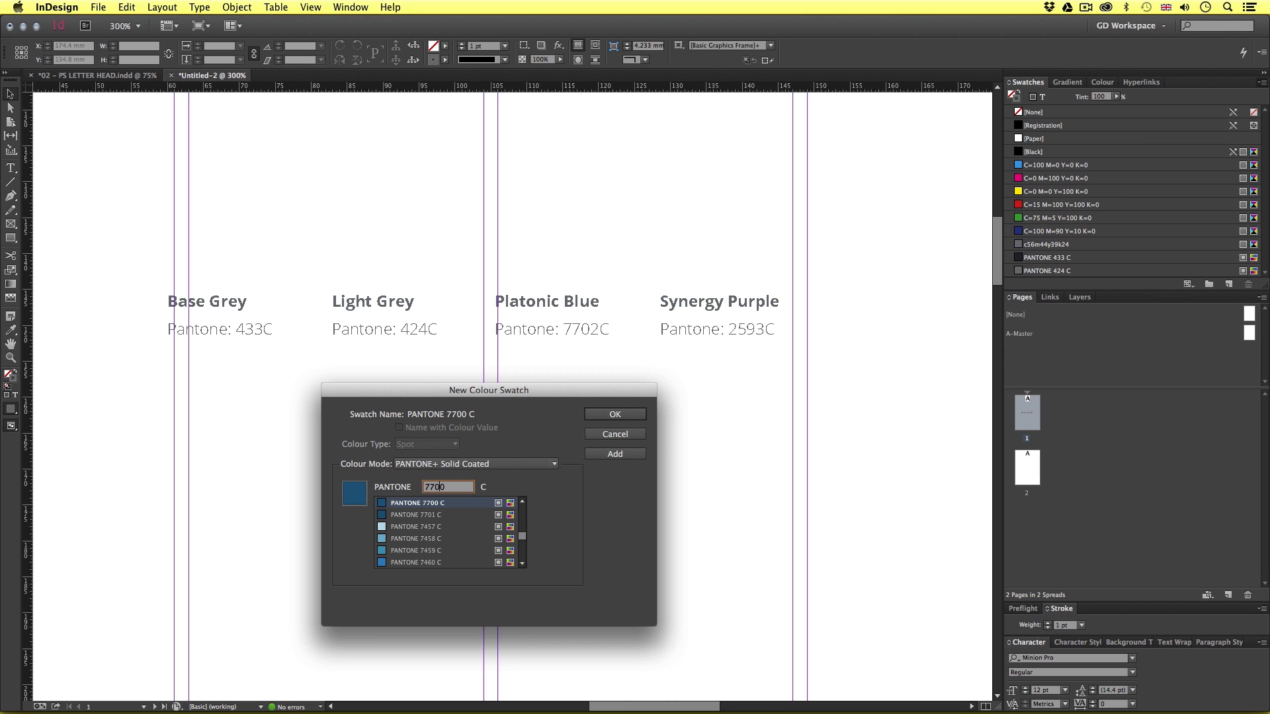
key("BackSpace")
type("2")
left_click(615, 454)
Add PANTONE 2593 C as the Synergy Purple swatch and finish creating new swatches
left_click_drag(461, 487, 418, 491)
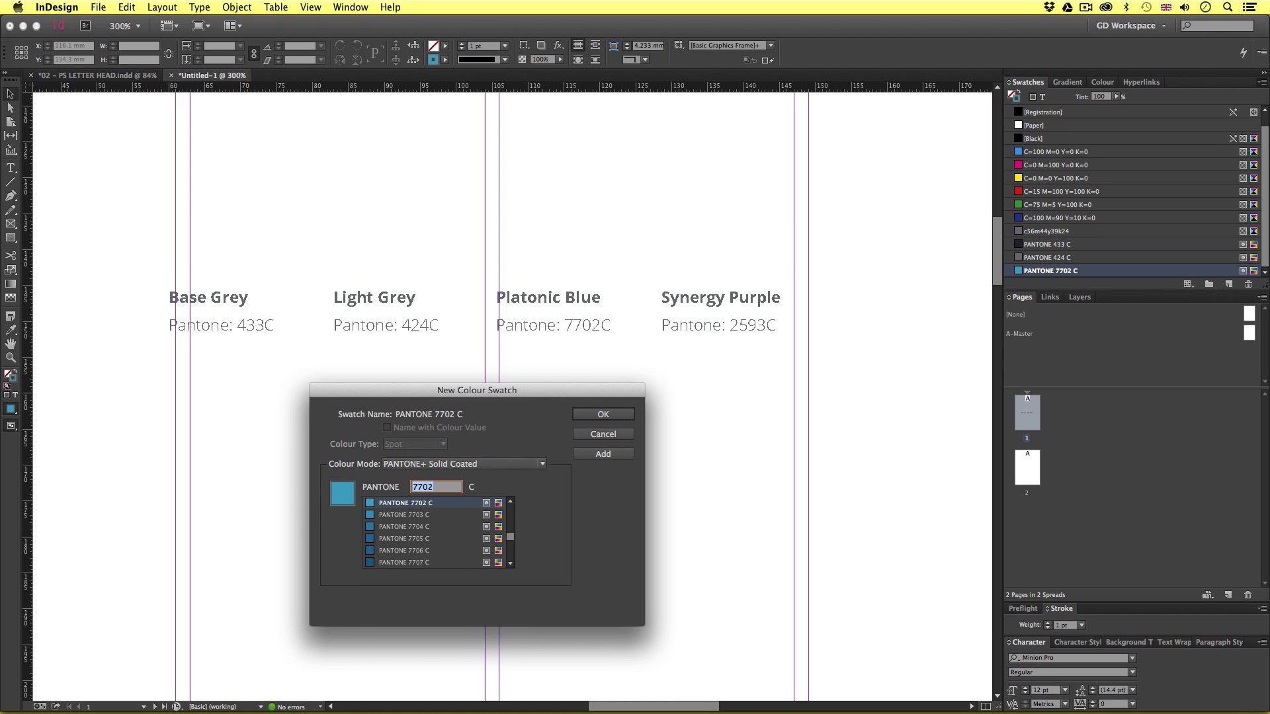
type("250")
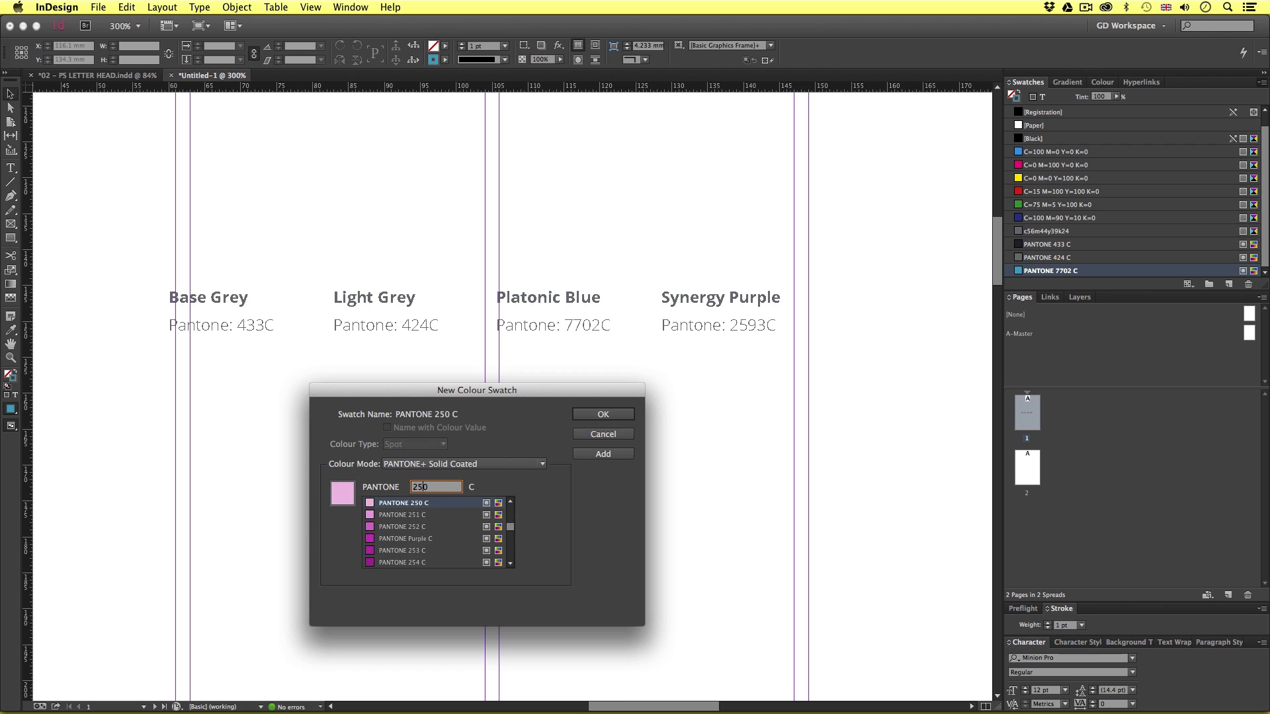
type("93")
left_click(595, 455)
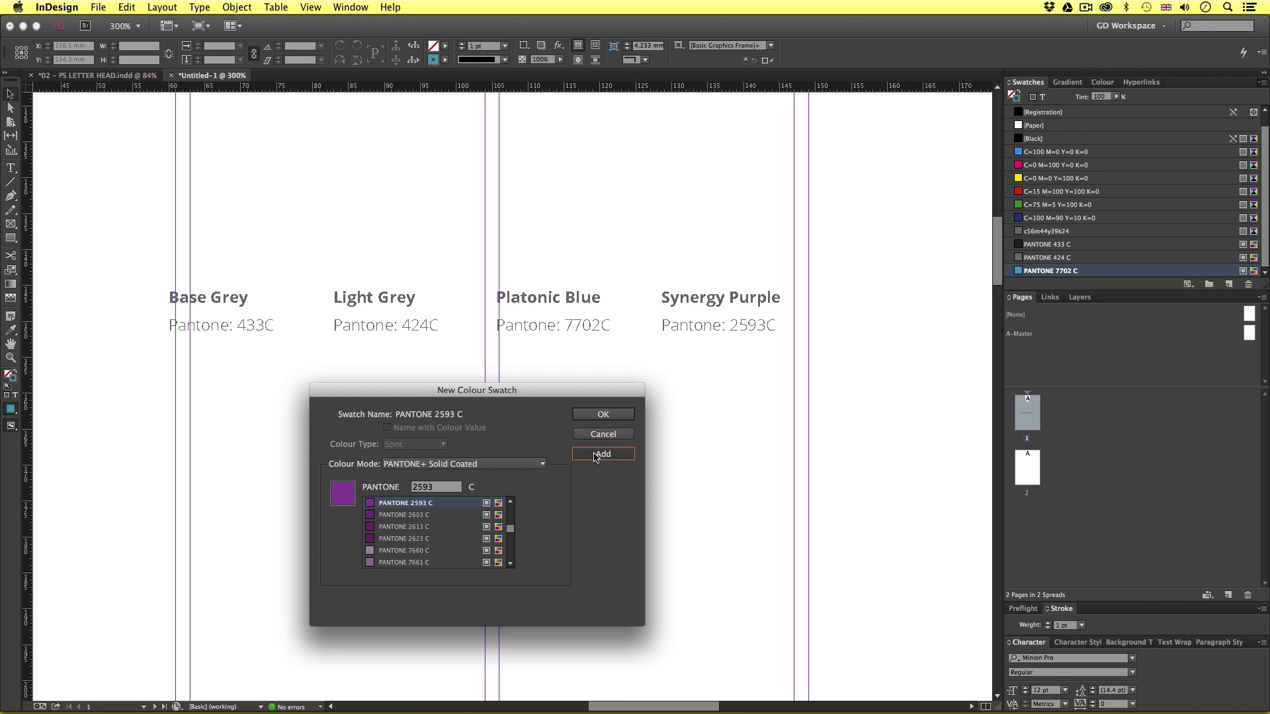
left_click(602, 414)
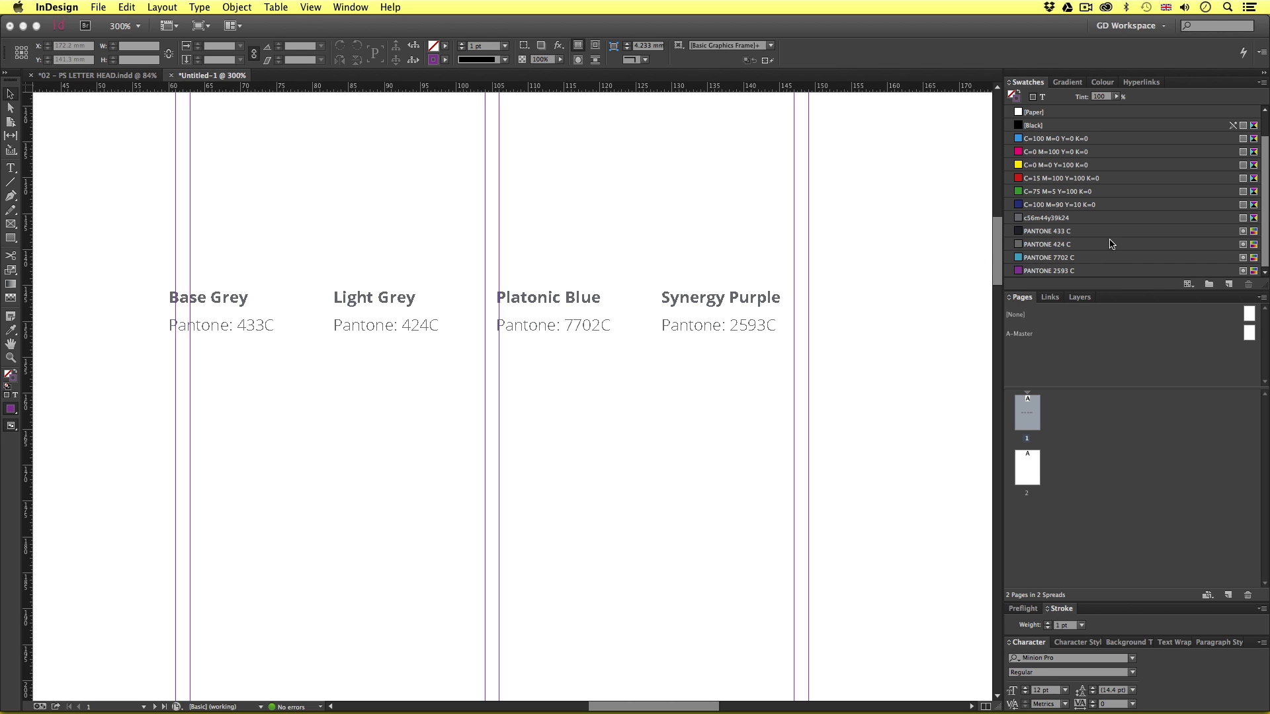
Delete the CMYK swatches from C=100 M=0 Y=0 K=0 through c56m44y39k24, replacing them with [Black]
left_click(1056, 138)
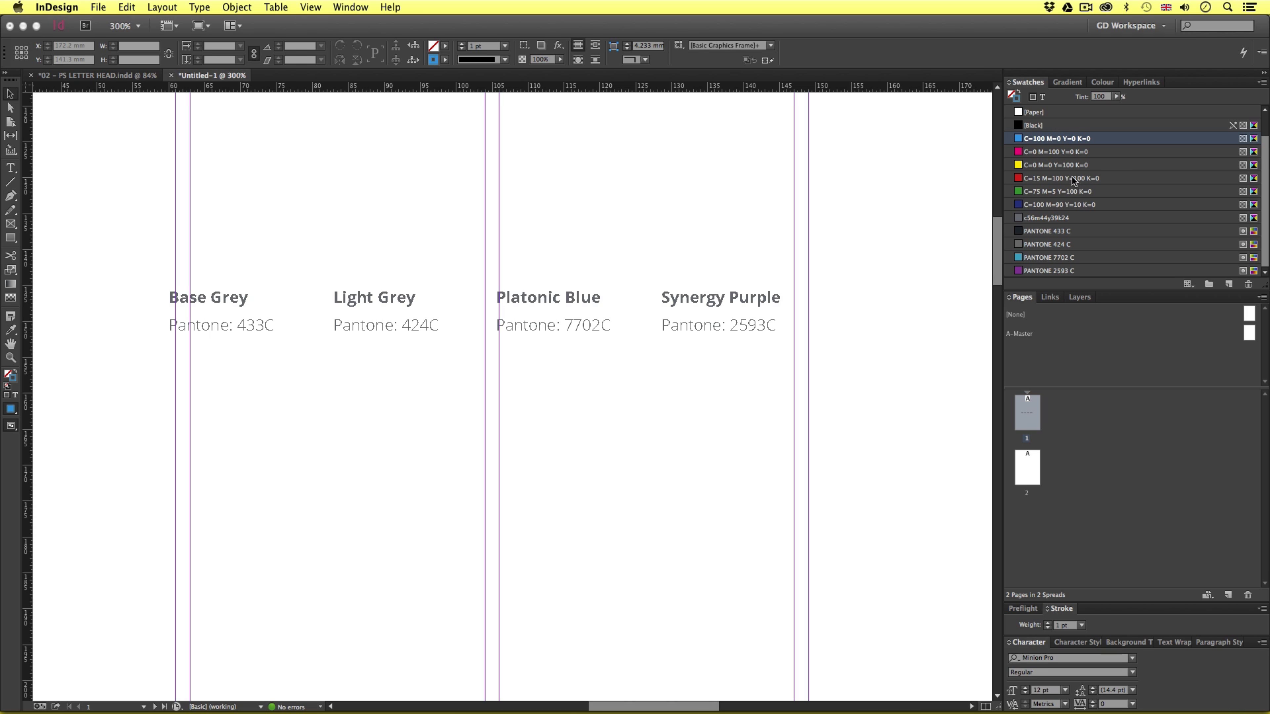
left_click(1055, 219, "shift")
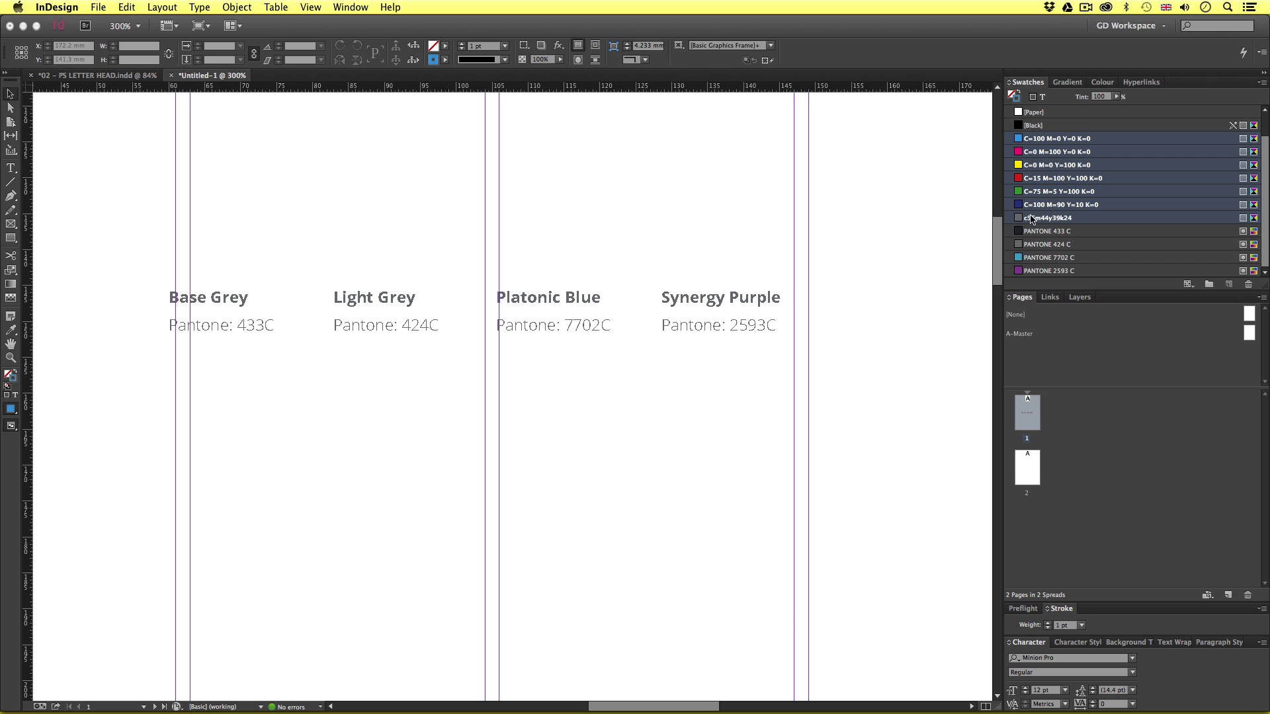
left_click(1248, 286)
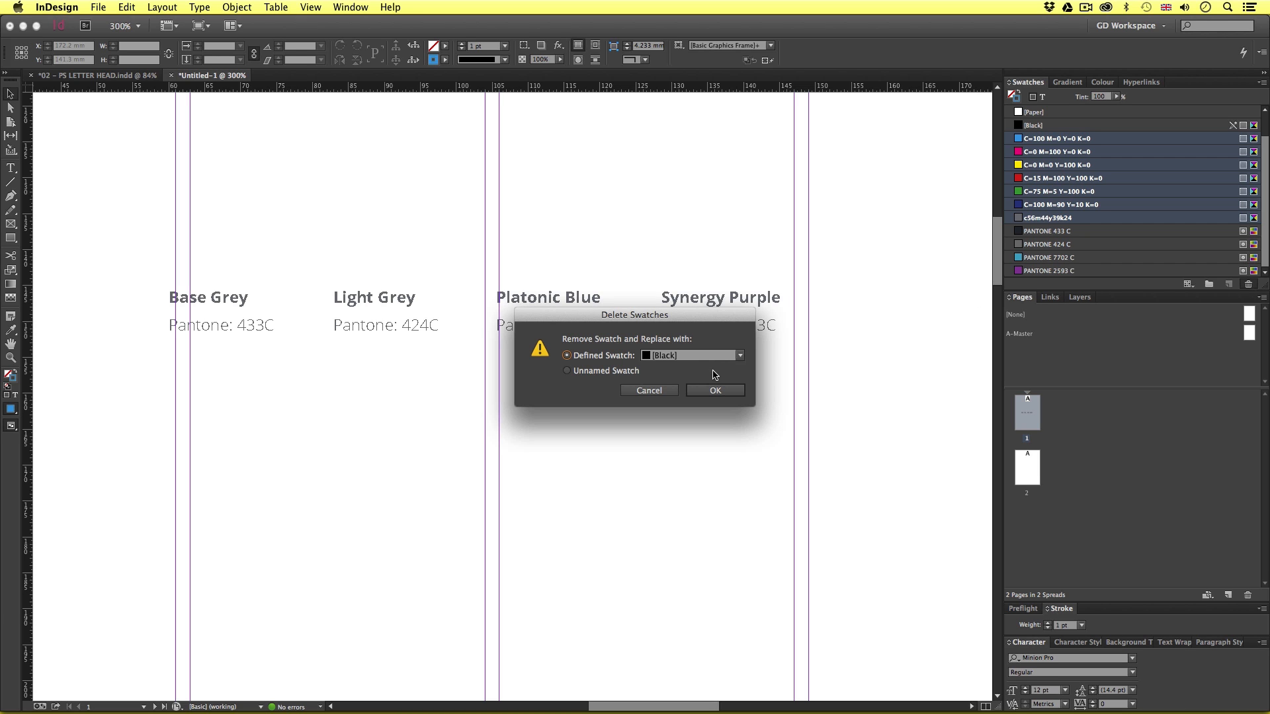
left_click(715, 390)
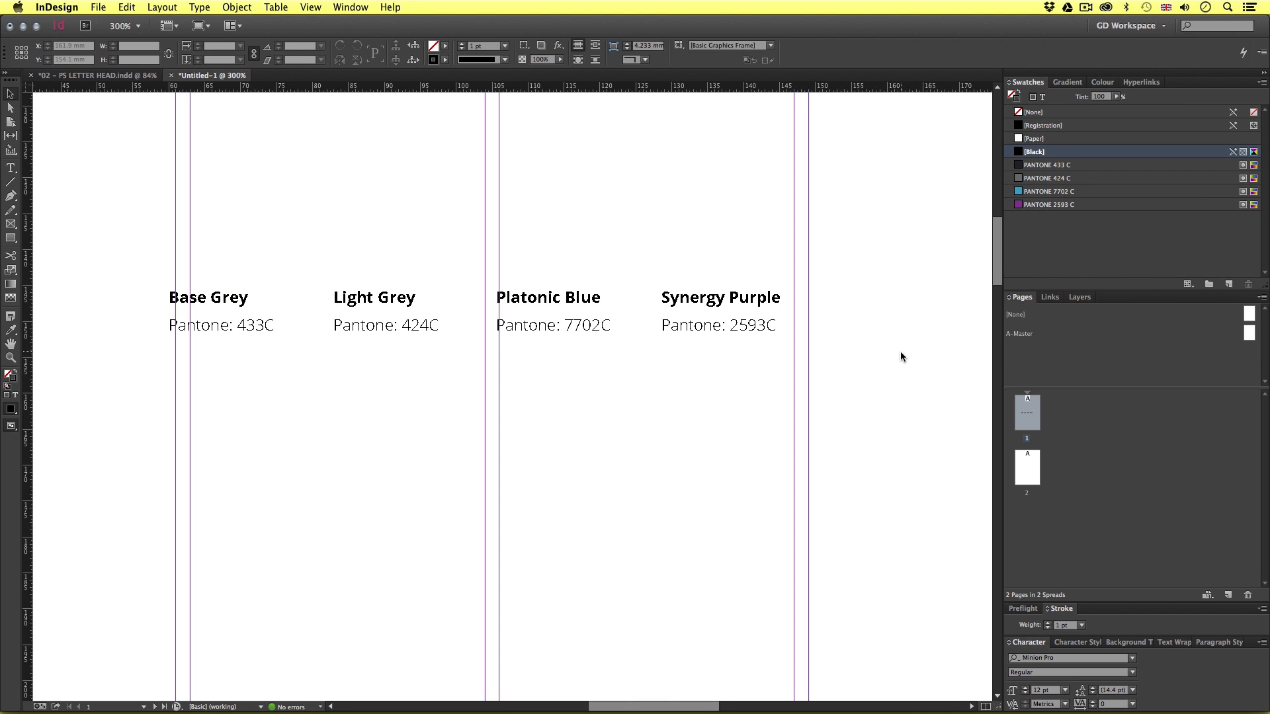
Delete the pasted Pantone reference labels from page 1 and show the whole page
left_click(730, 330)
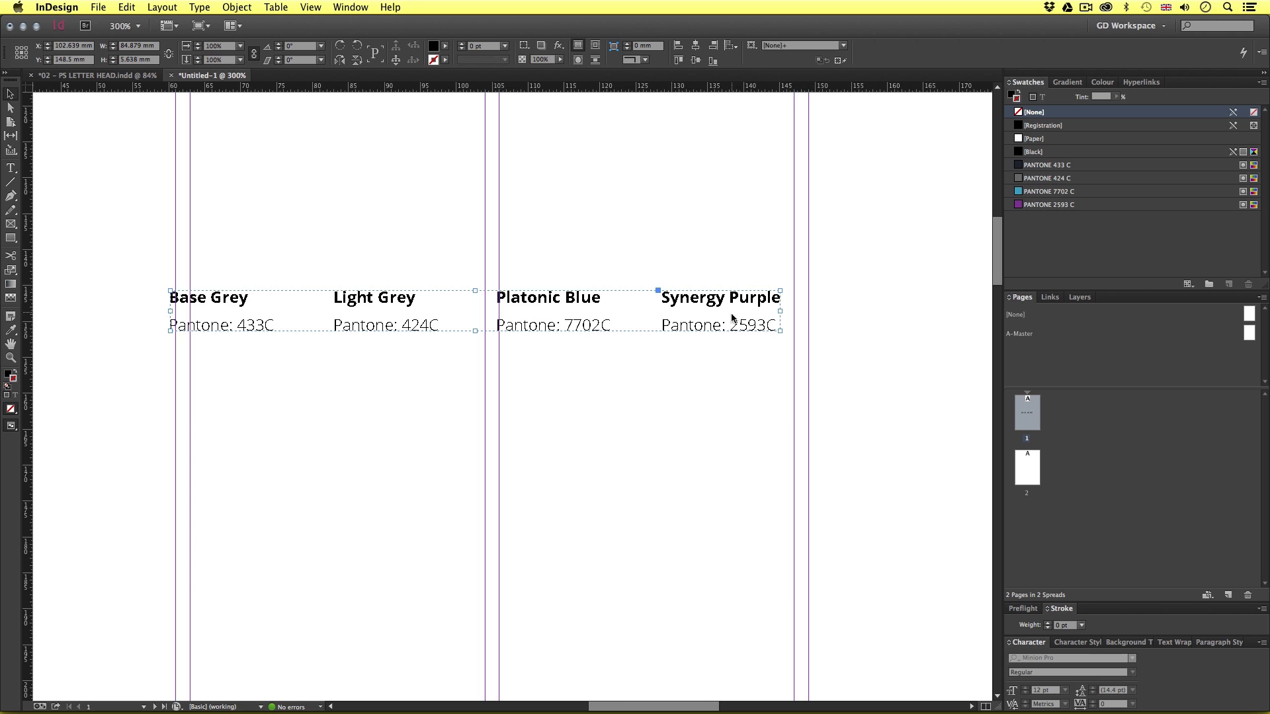
key("Delete")
key("z")
key("super+0")
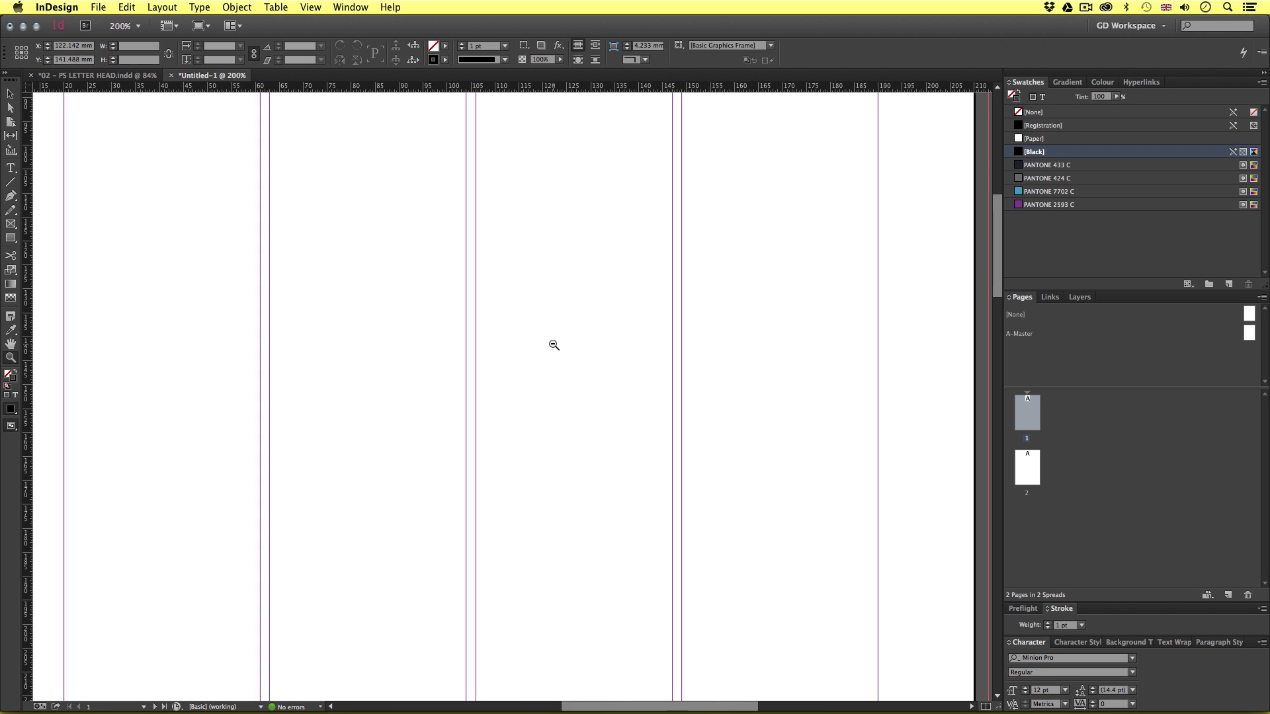
left_click_drag(587, 382, 582, 381)
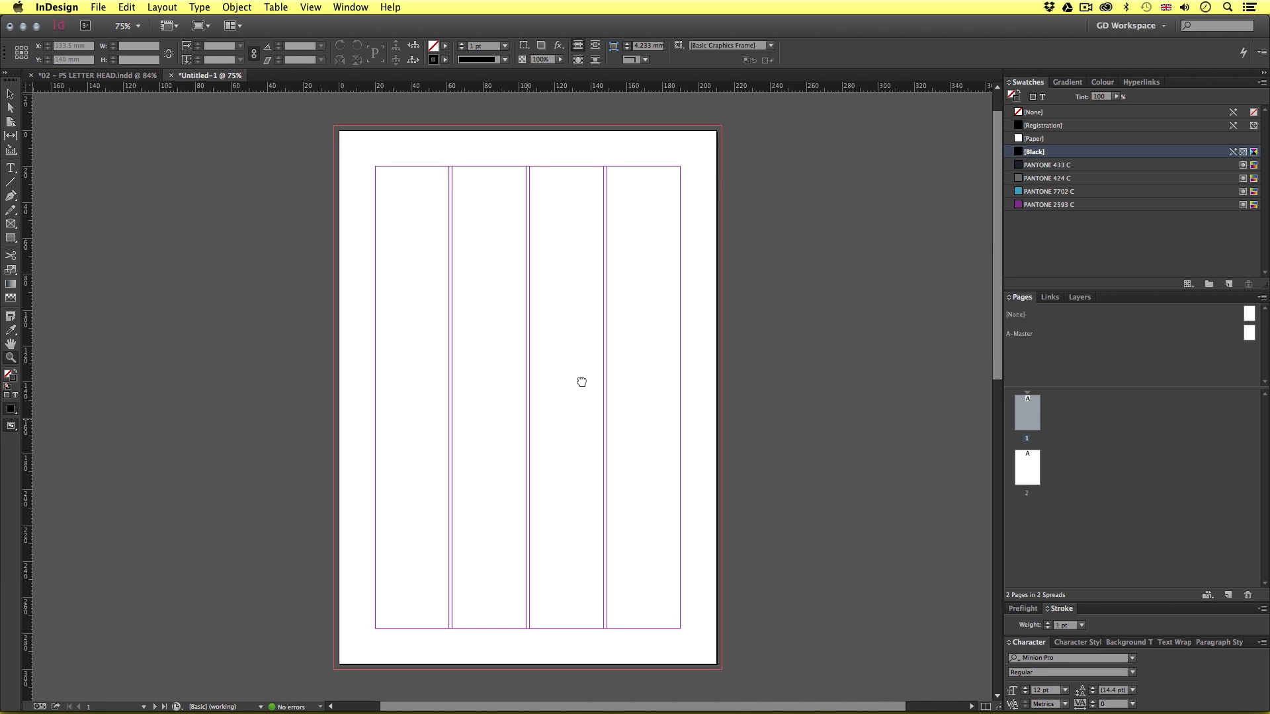
key("v")
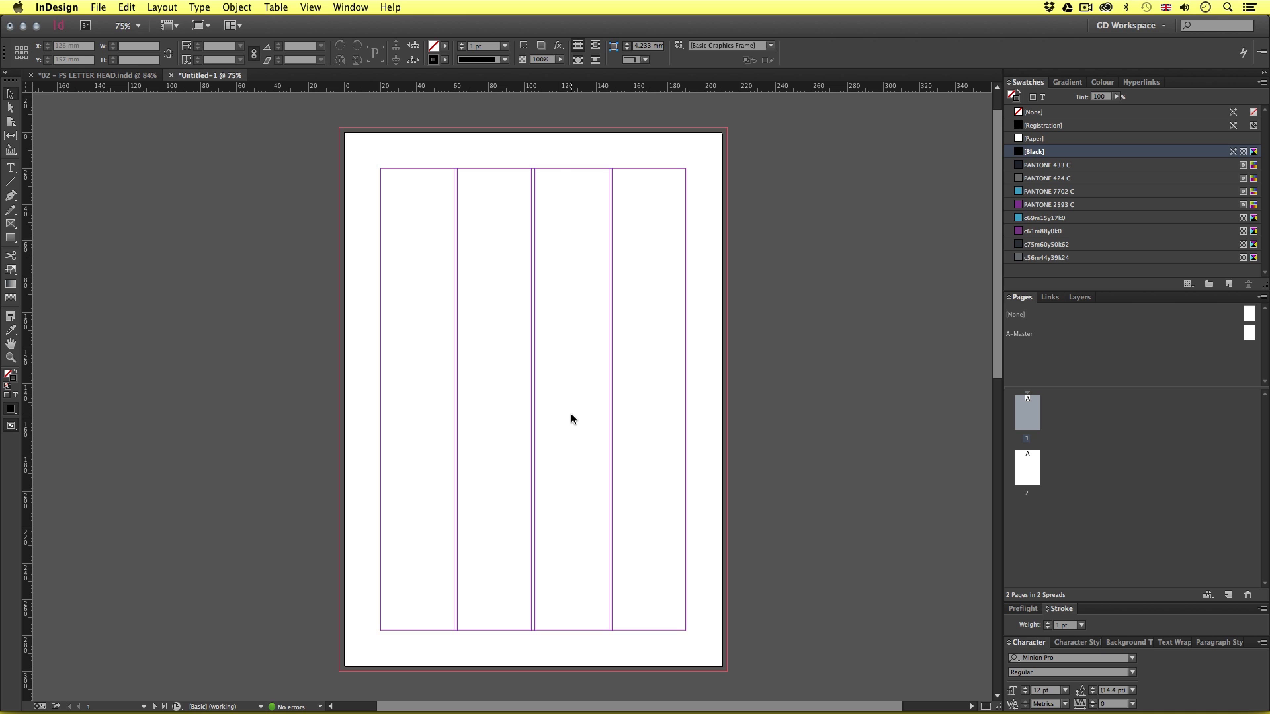
Switch to BRANDING.ai in Illustrator and examine the Platonic Synergy logo under LOGO ON WHITE, checking how its artwork is grouped
key("super+Tab")
key("super+Tab")
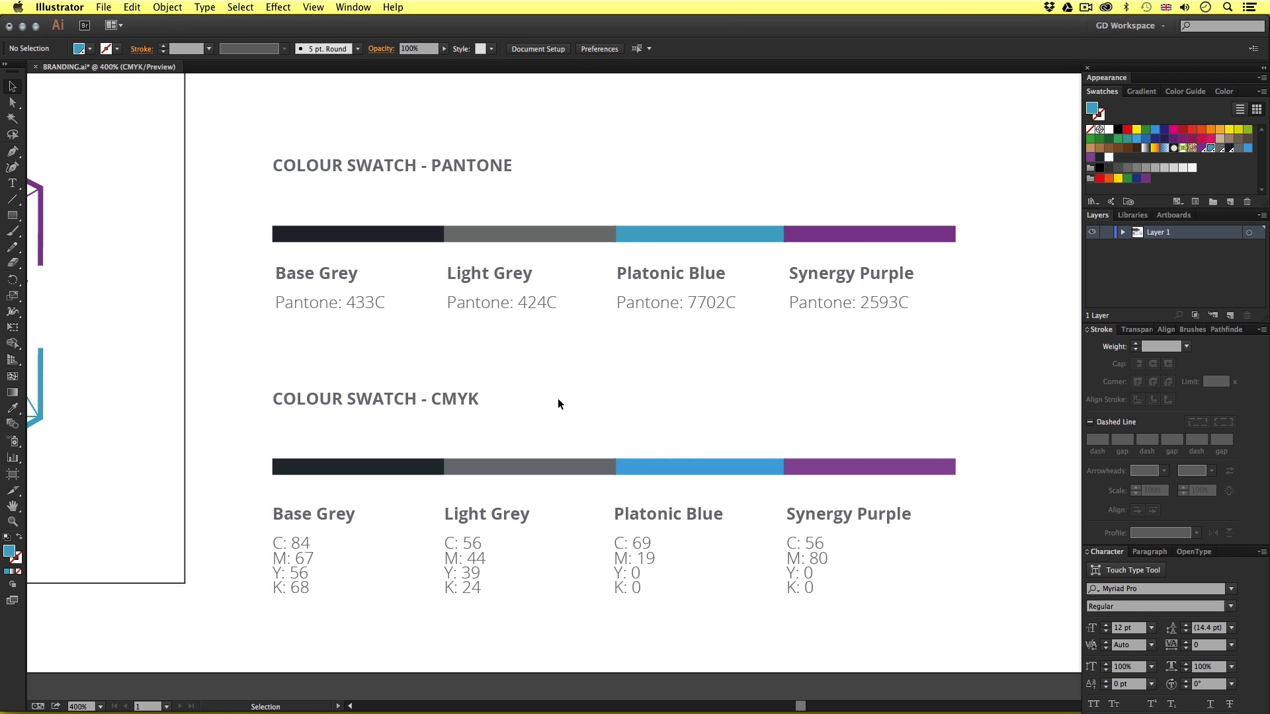
scroll(557, 398, "left", 10)
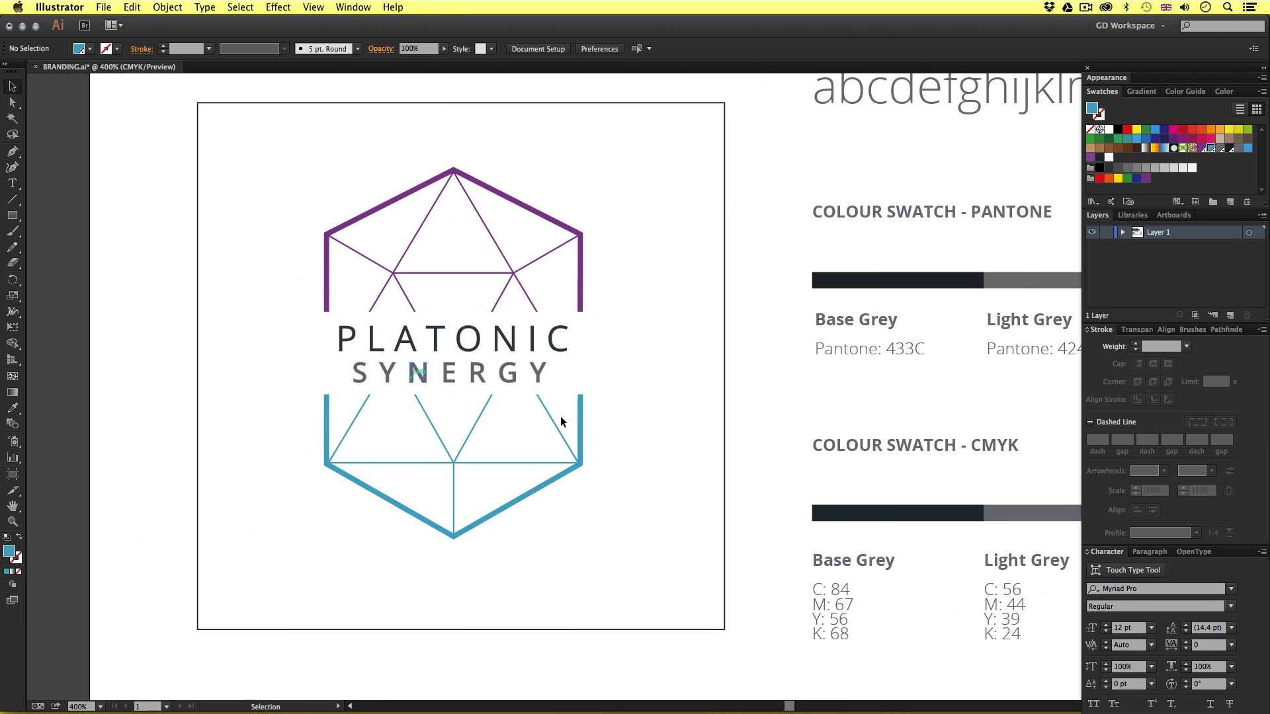
key("space")
left_click_drag(525, 290, 557, 329)
key("z")
left_click(598, 334, "alt")
left_click(599, 333, "alt")
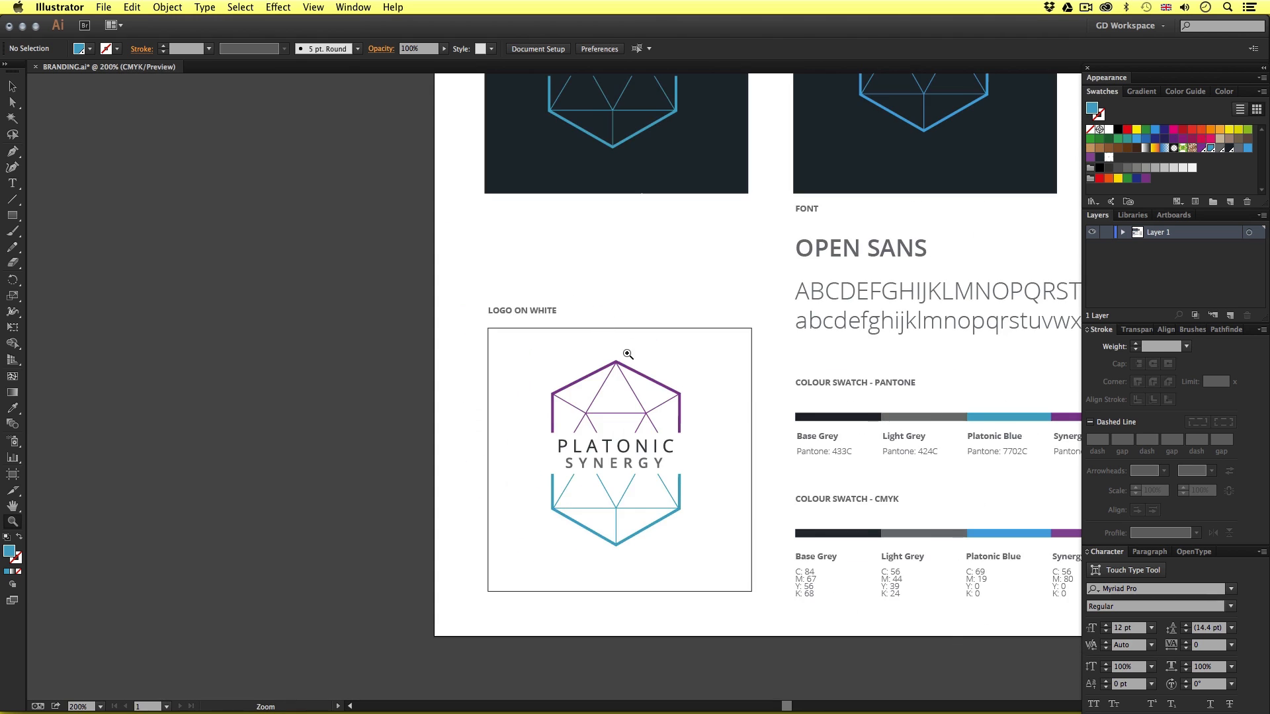
scroll(627, 355, "right", 10)
left_click_drag(211, 359, 542, 690)
scroll(595, 410, "right", 5)
key("v")
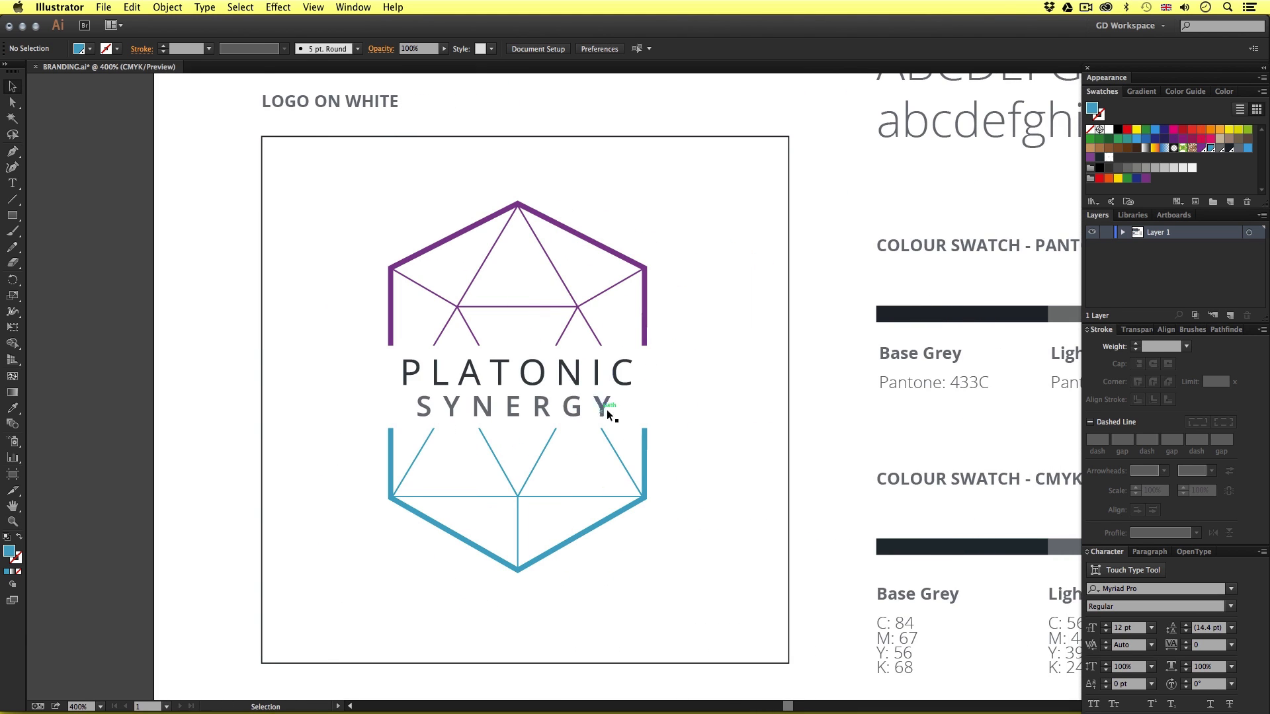
left_click(645, 310)
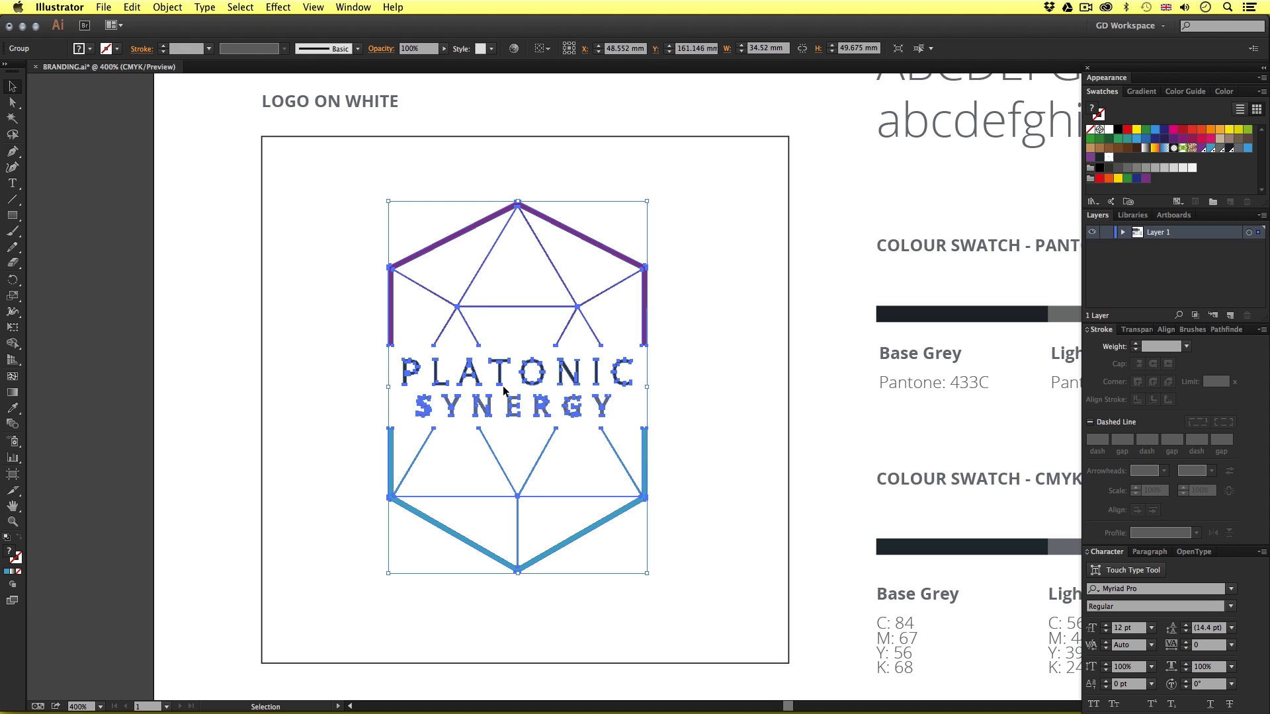
left_click(689, 320)
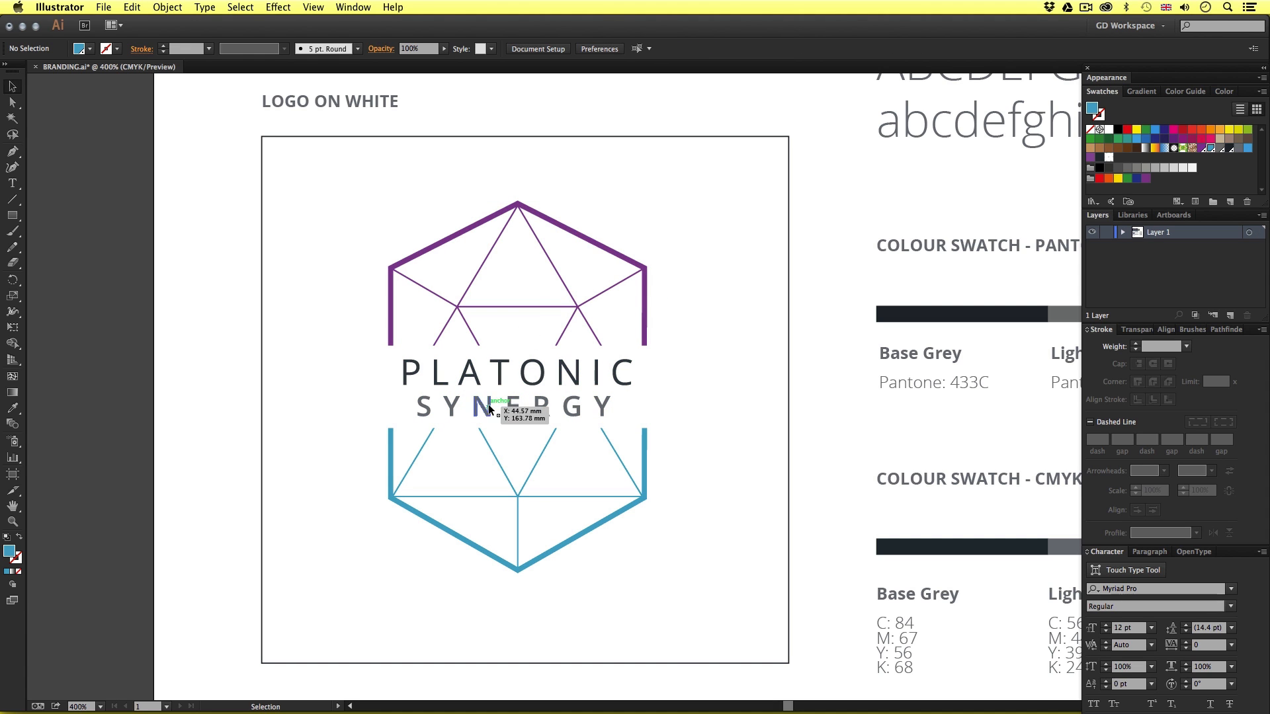
Copy the whole logo group under LOGO ON WHITE in Illustrator and paste it onto page 1 of the InDesign letterhead
left_click(540, 368)
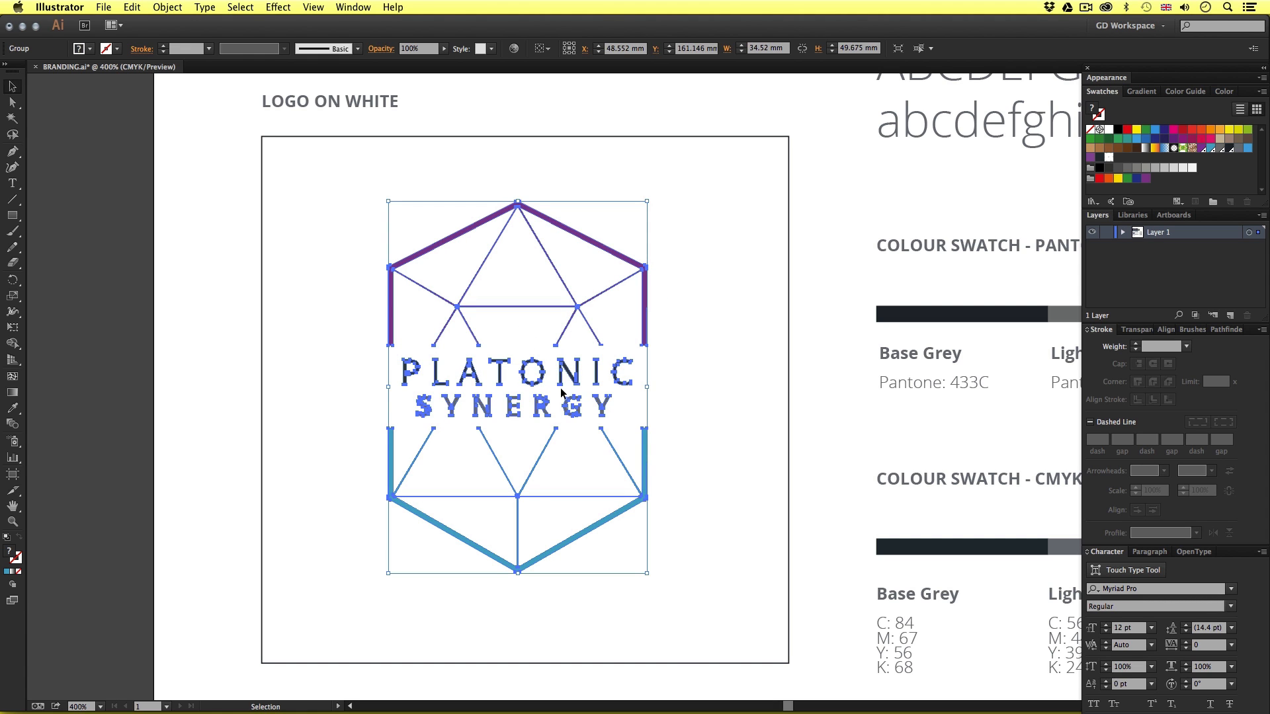
key("super+Tab")
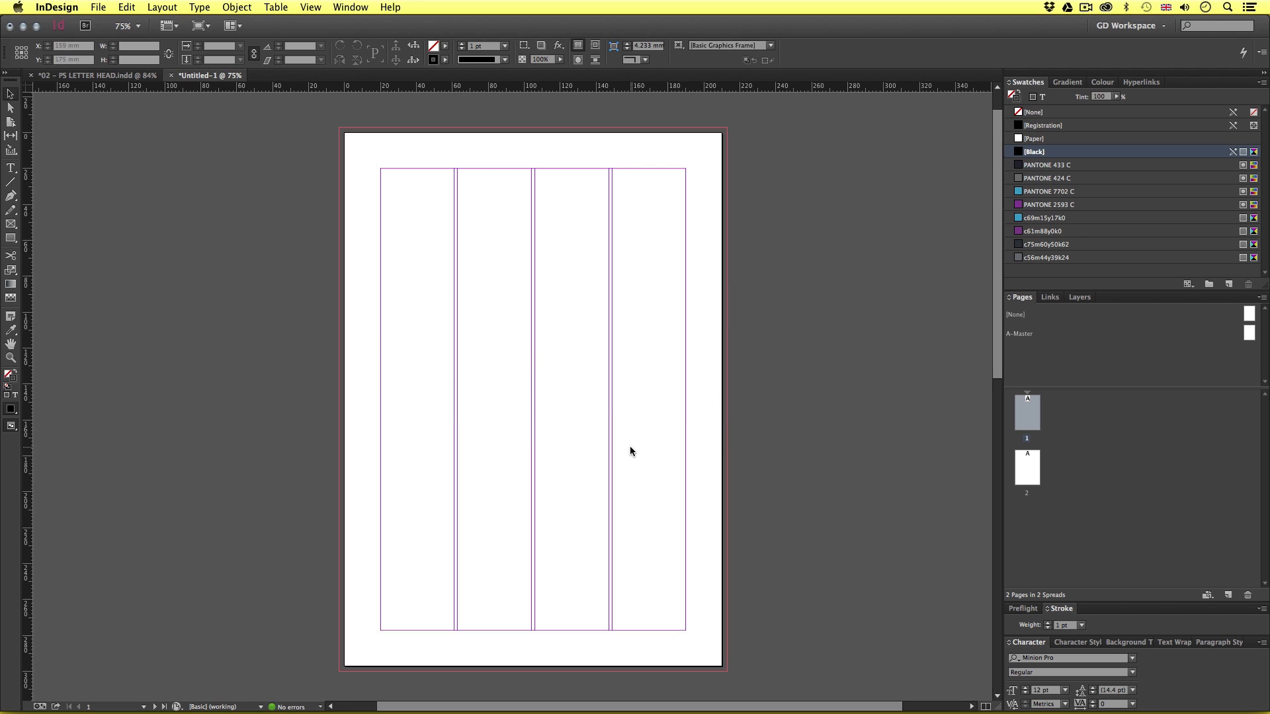
key("super+v")
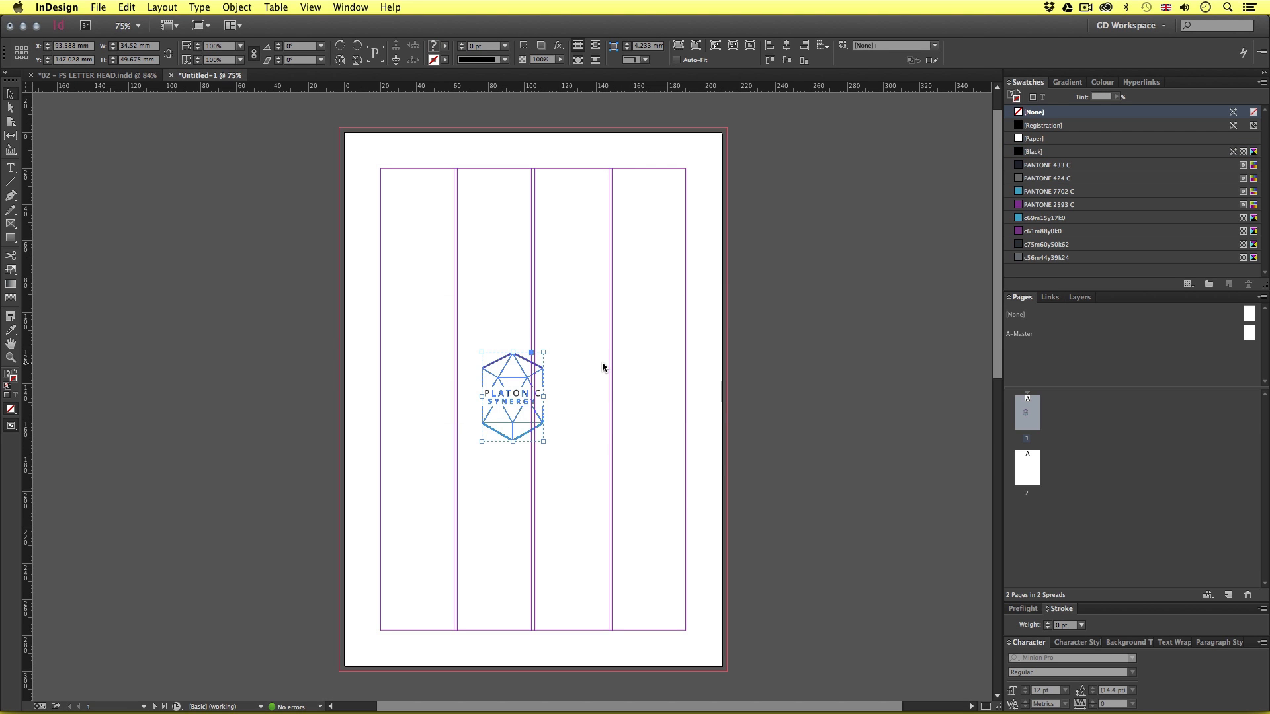
Examine the pasted Platonic Synergy logo up close, checking its lines and lettering
key("z")
left_click(569, 373)
left_click(501, 416)
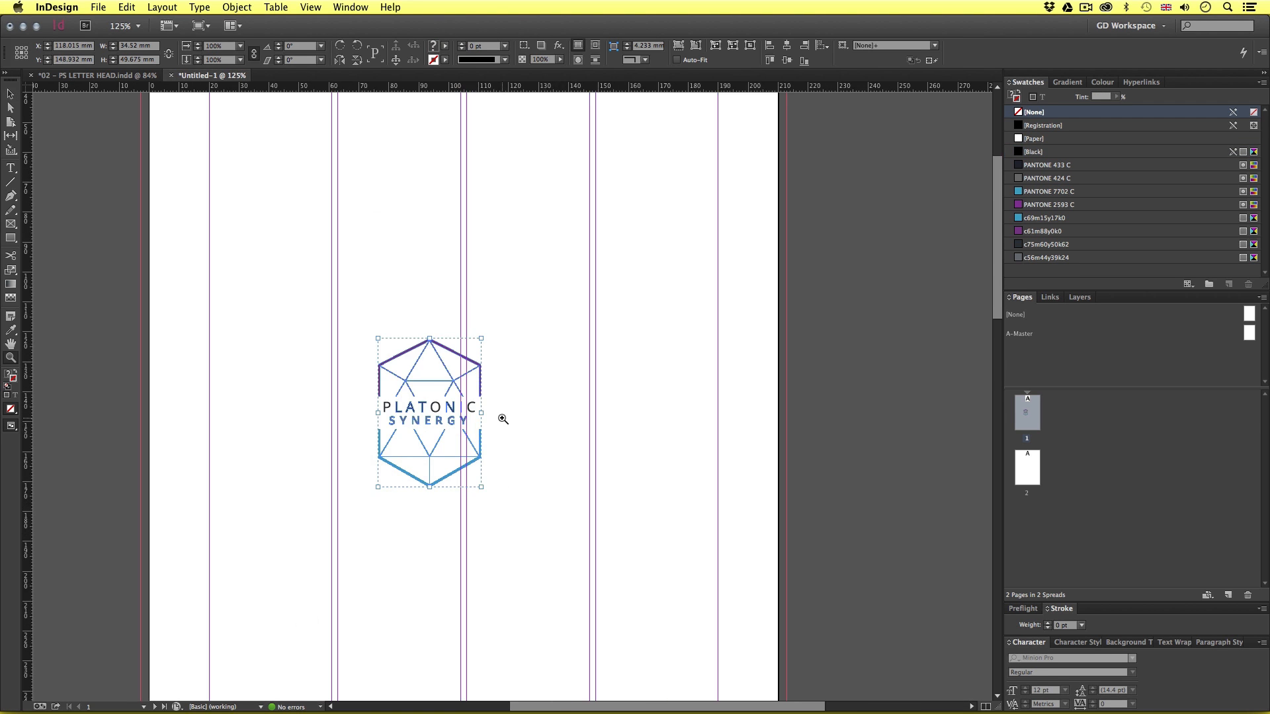
left_click(504, 419)
key("v")
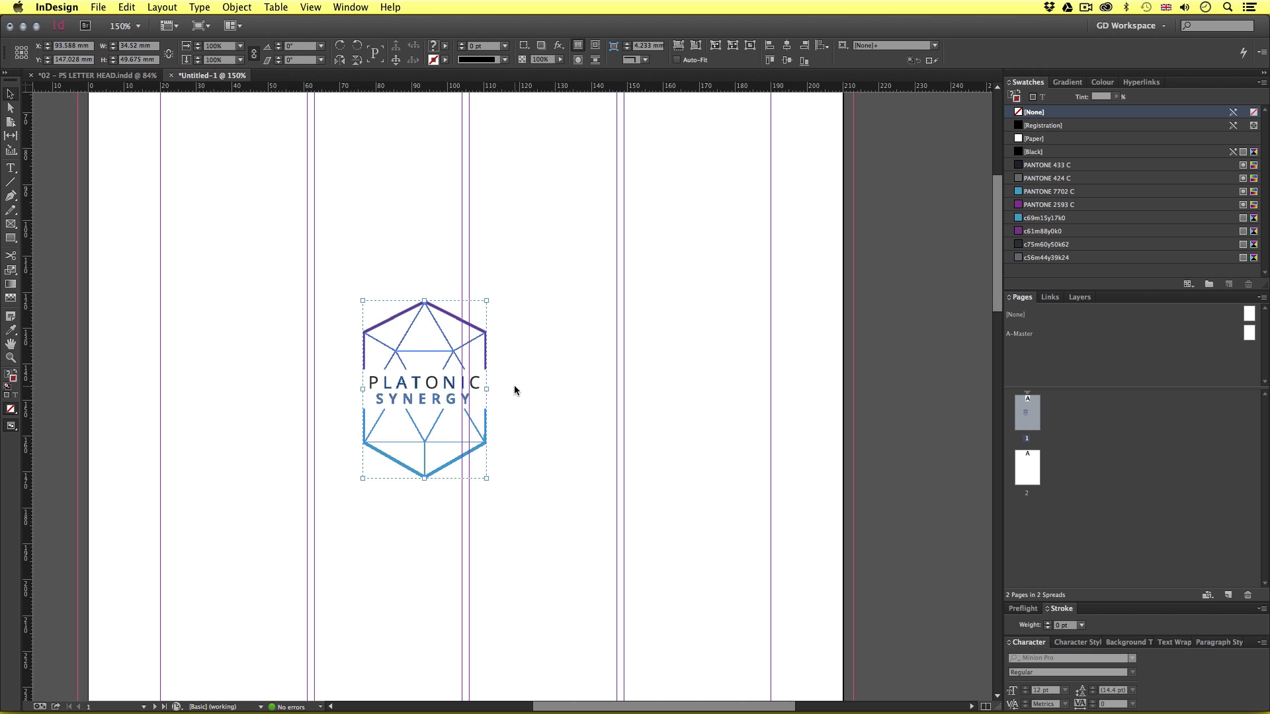
left_click(504, 421)
key("z")
left_click_drag(323, 255, 550, 526)
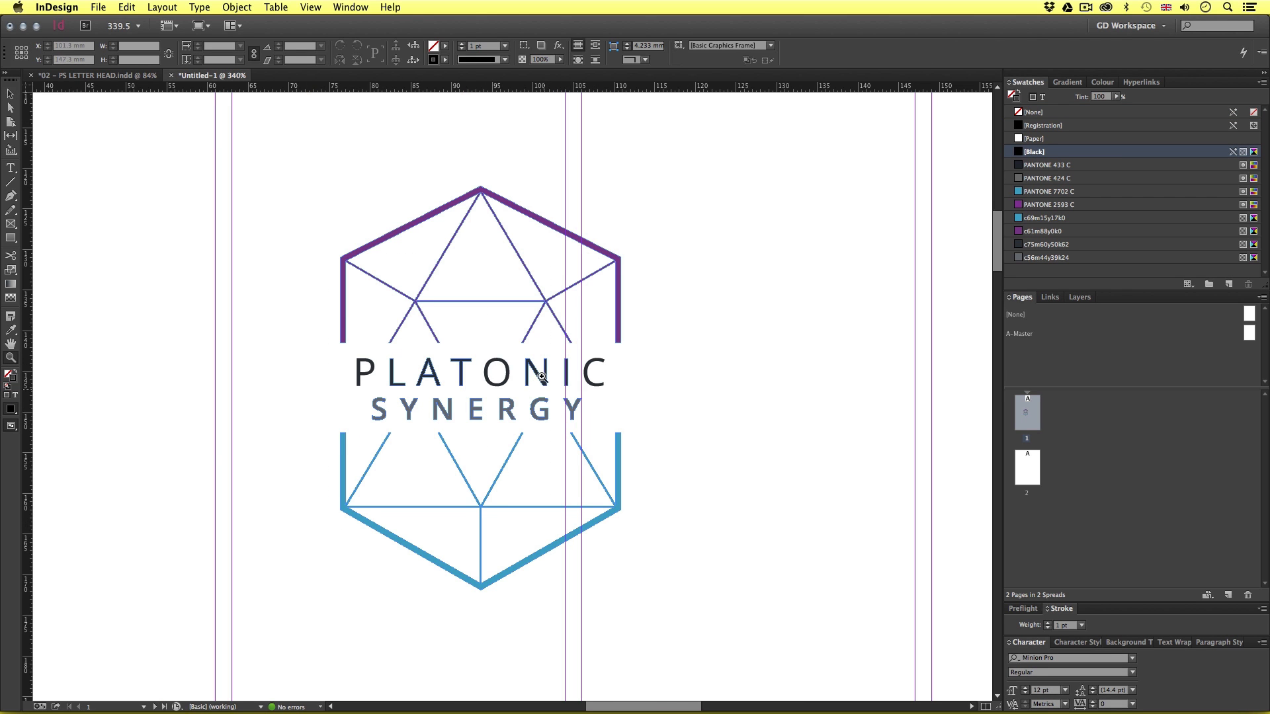
left_click_drag(492, 368, 528, 369)
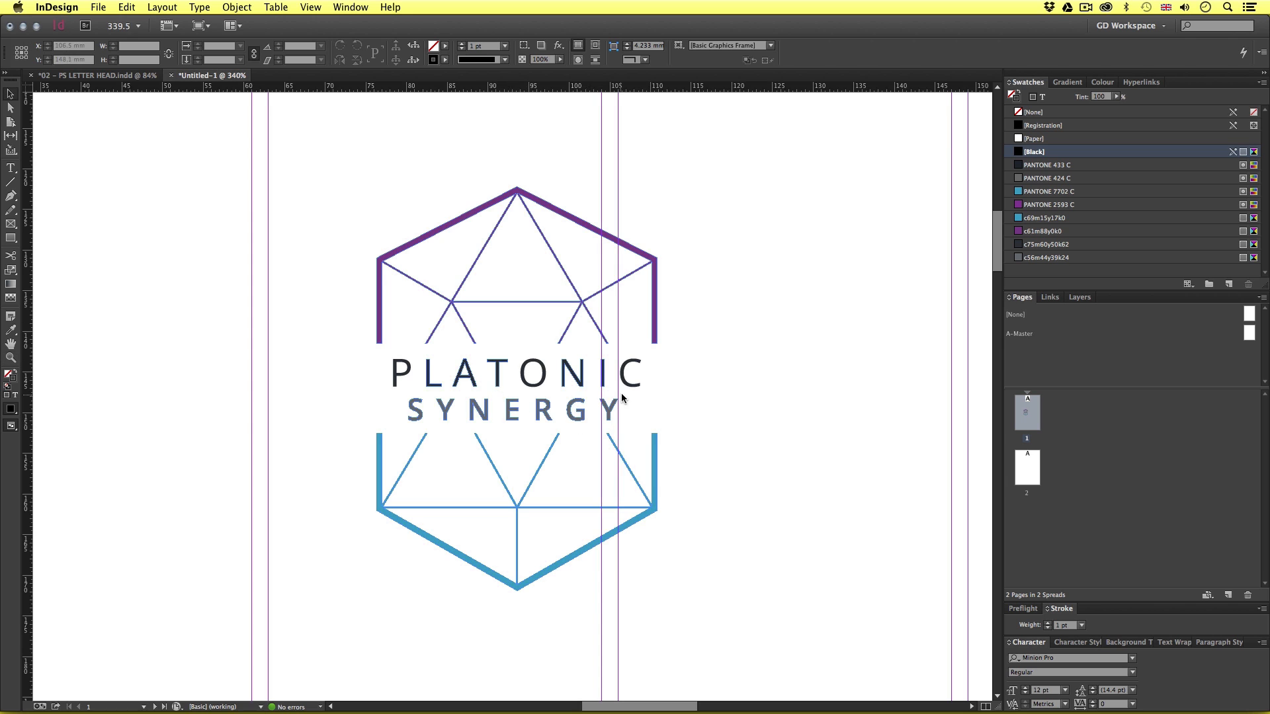
Move the logo into the upper-left corner of page 1's margins, keeping its original size
left_click(555, 390, "alt")
left_click(555, 390, "alt")
left_click(554, 388, "alt")
left_click(542, 383, "alt")
left_click(538, 384, "alt")
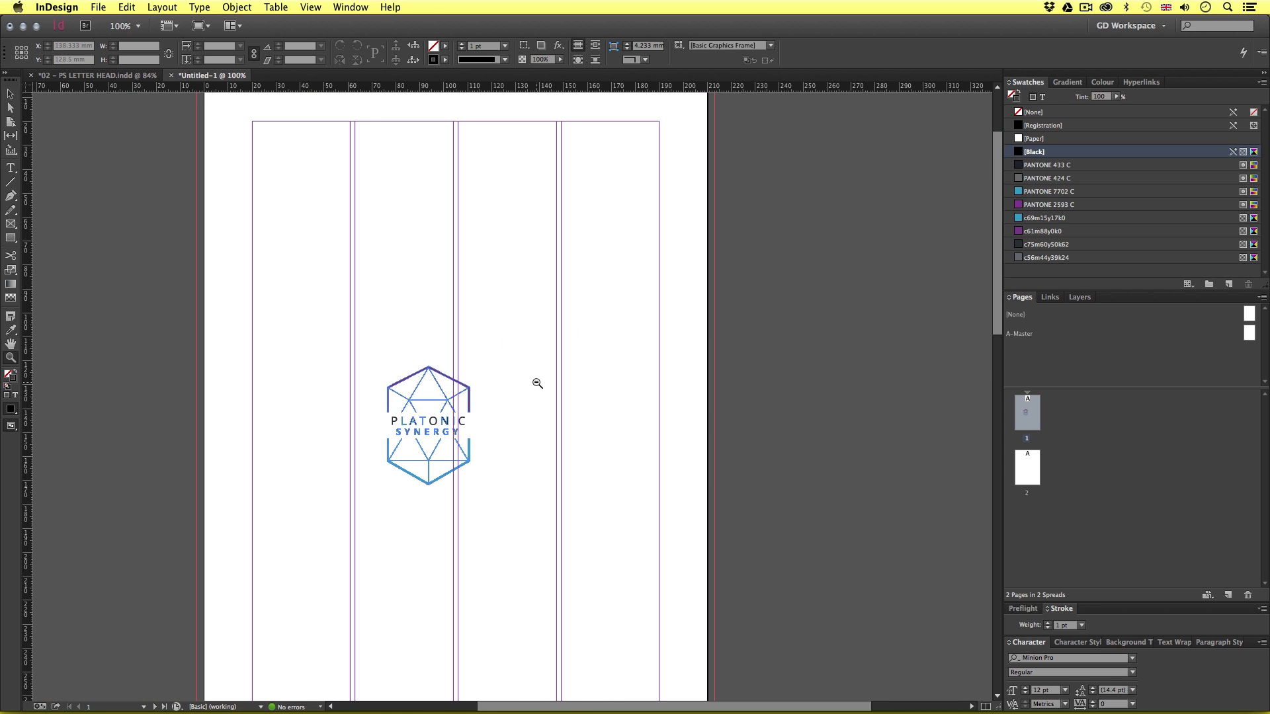
key("v")
left_click(468, 395)
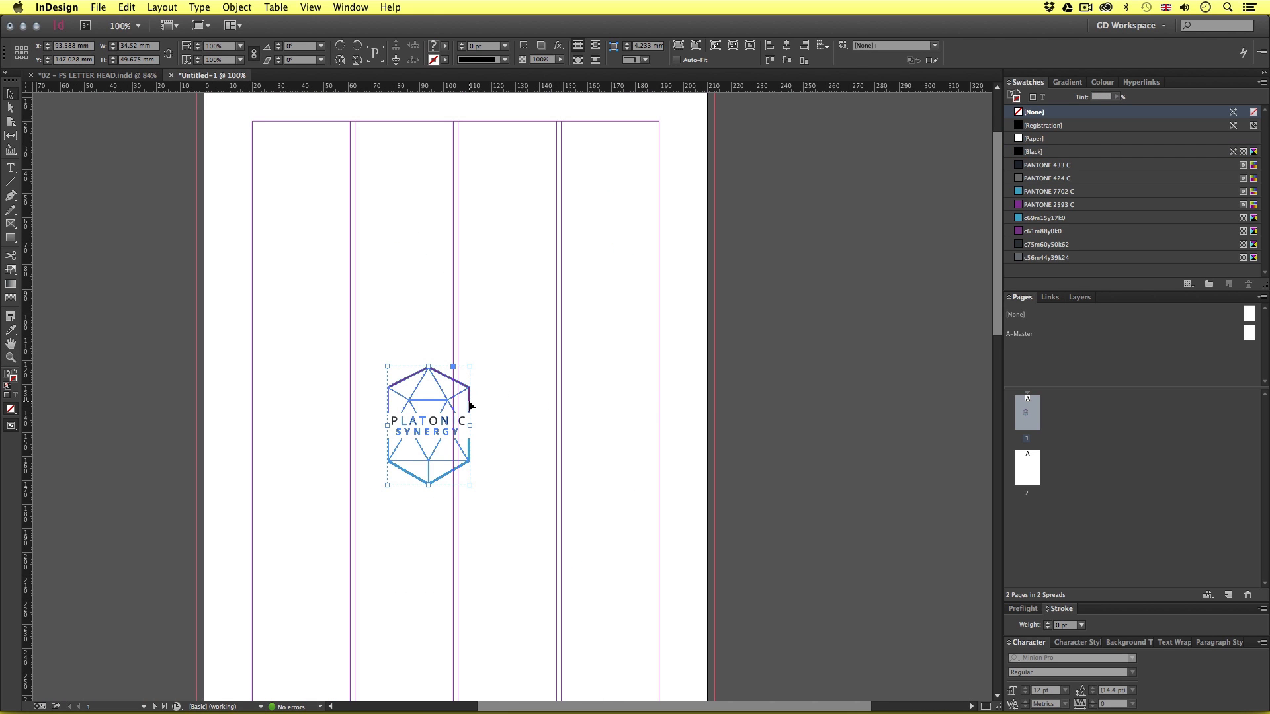
left_click_drag(469, 404, 335, 163)
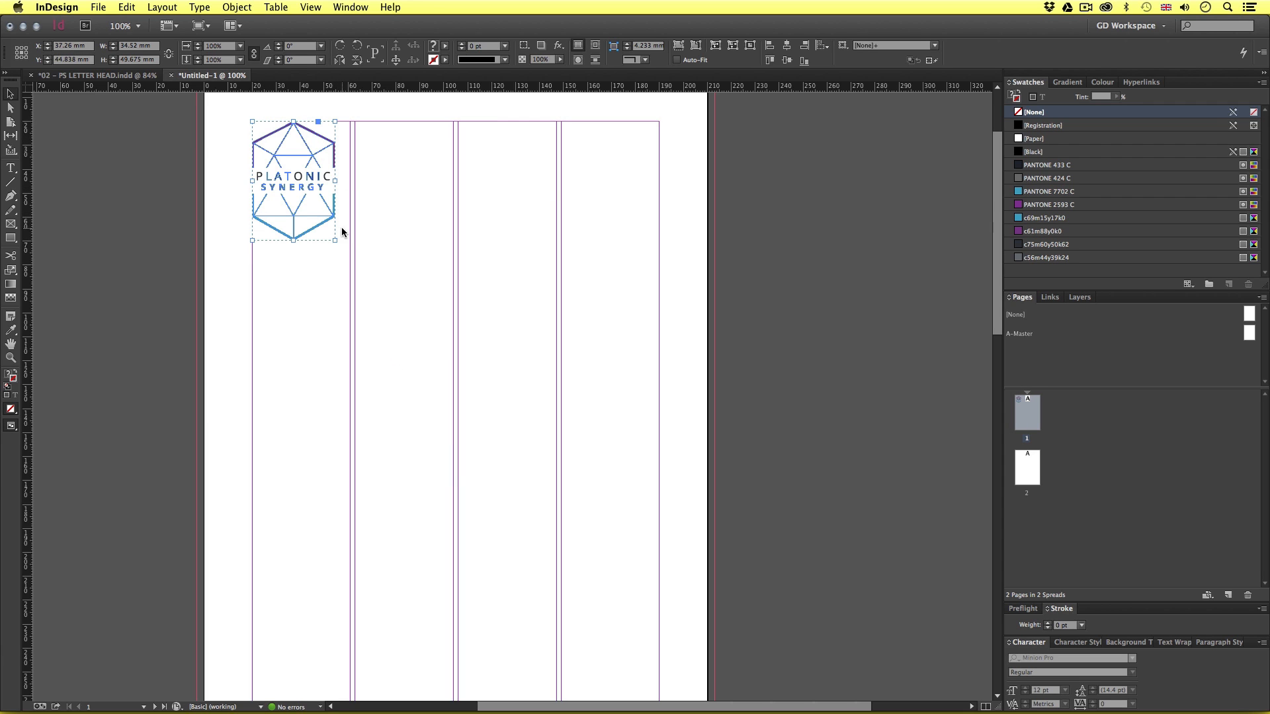
left_click_drag(336, 240, 336, 241)
mouse_move(336, 241)
left_mouse_down()
mouse_move(326, 235)
mouse_move(335, 243)
left_mouse_up()
Deselect the logo and preview the head of page 1 without guides or frame edges
key("w")
left_click(448, 244)
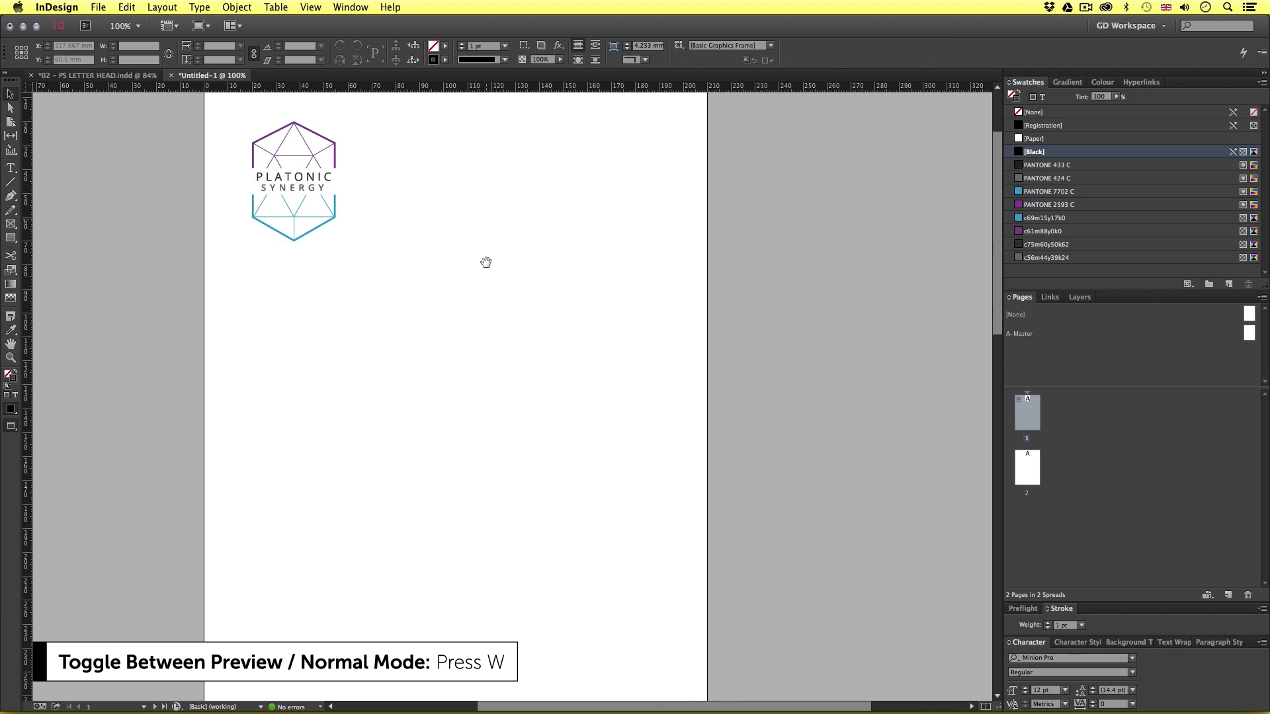
left_click_drag(486, 218, 486, 271)
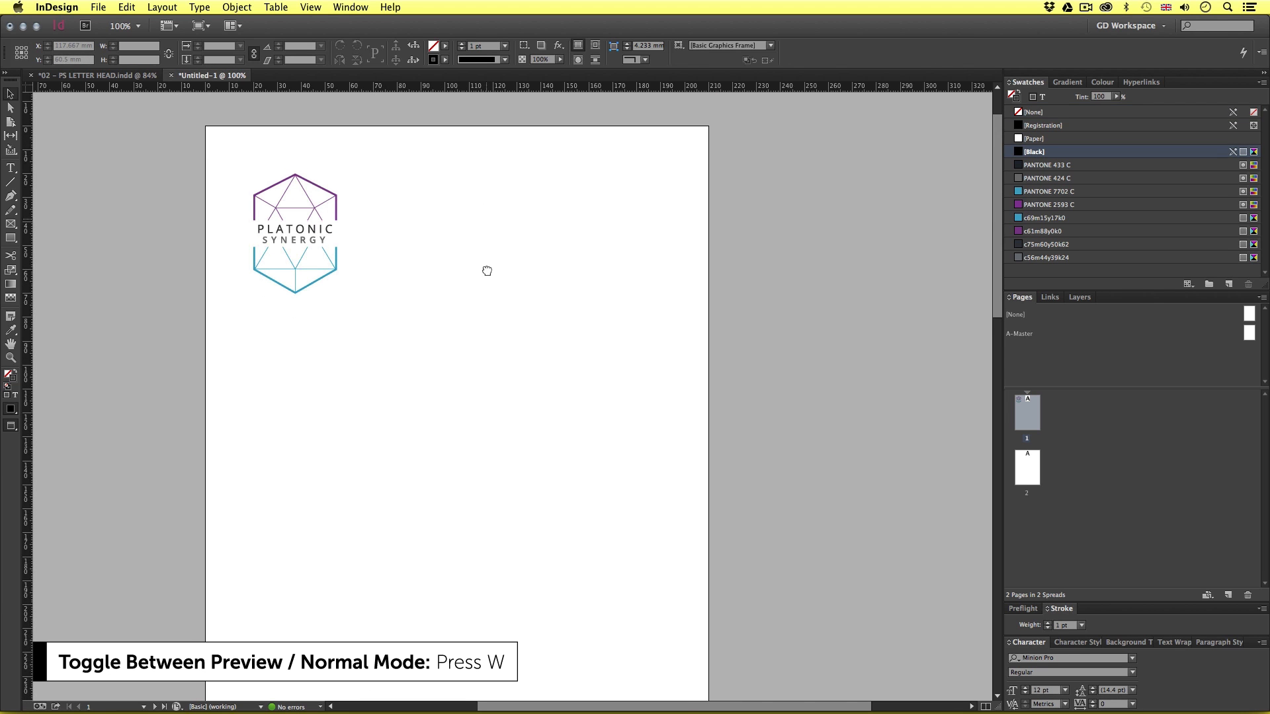
Check the CMYK swatches brought in with the logo: c69m15y17k0, c61m88y0k0, c75m60y50k62 and c56m44y39k24
left_click(1044, 219)
left_click(1044, 232)
left_click(1046, 245)
left_click(1047, 258)
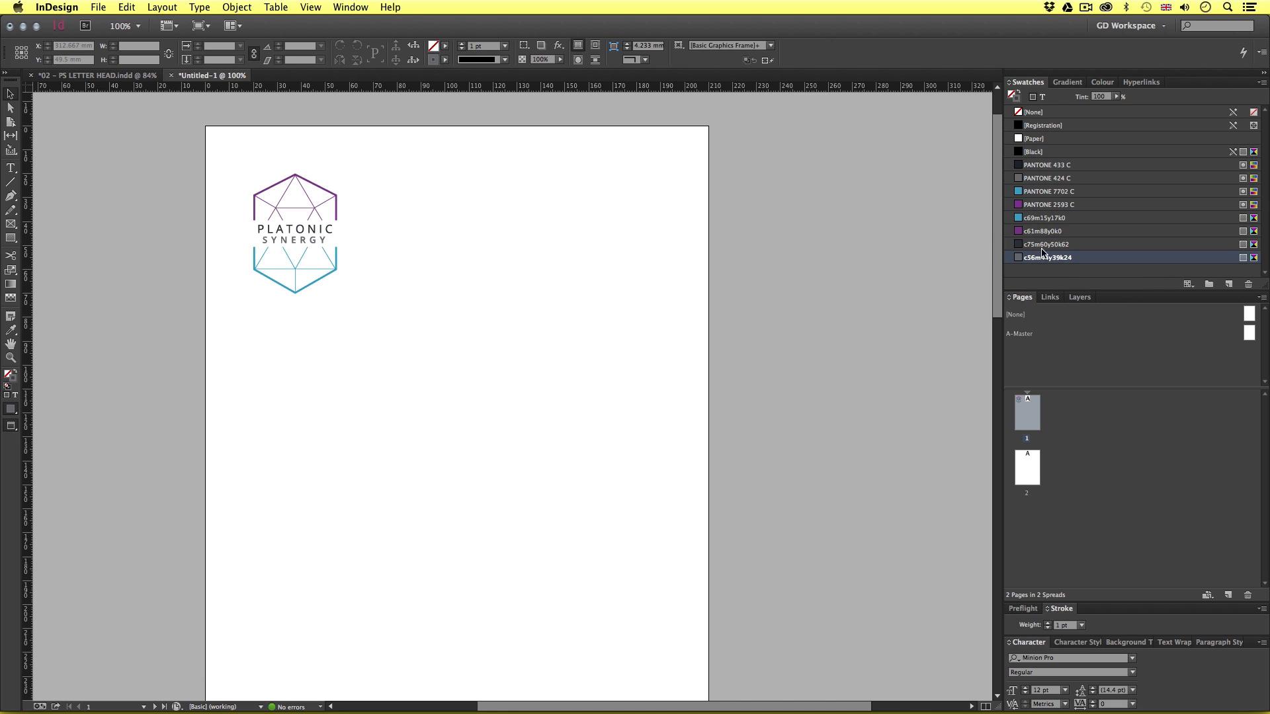
left_click(1046, 245)
left_click(1045, 231)
left_click(1044, 218)
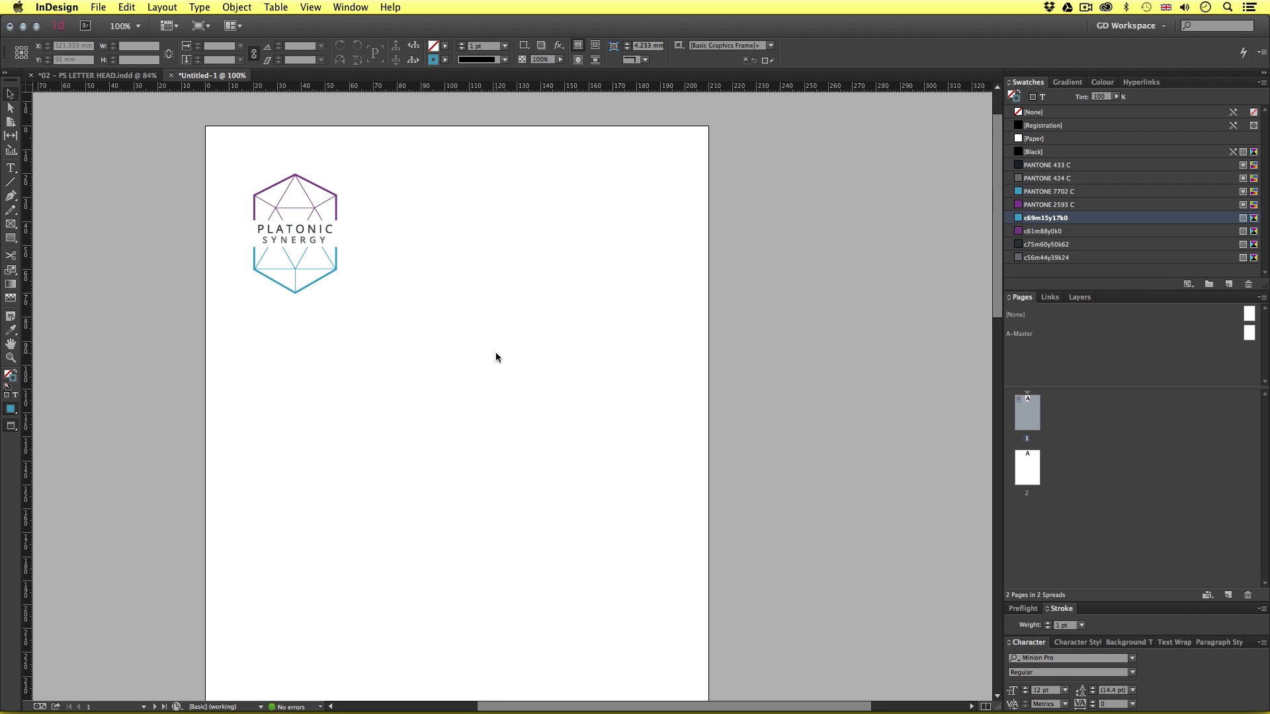
left_click_drag(496, 357, 574, 354)
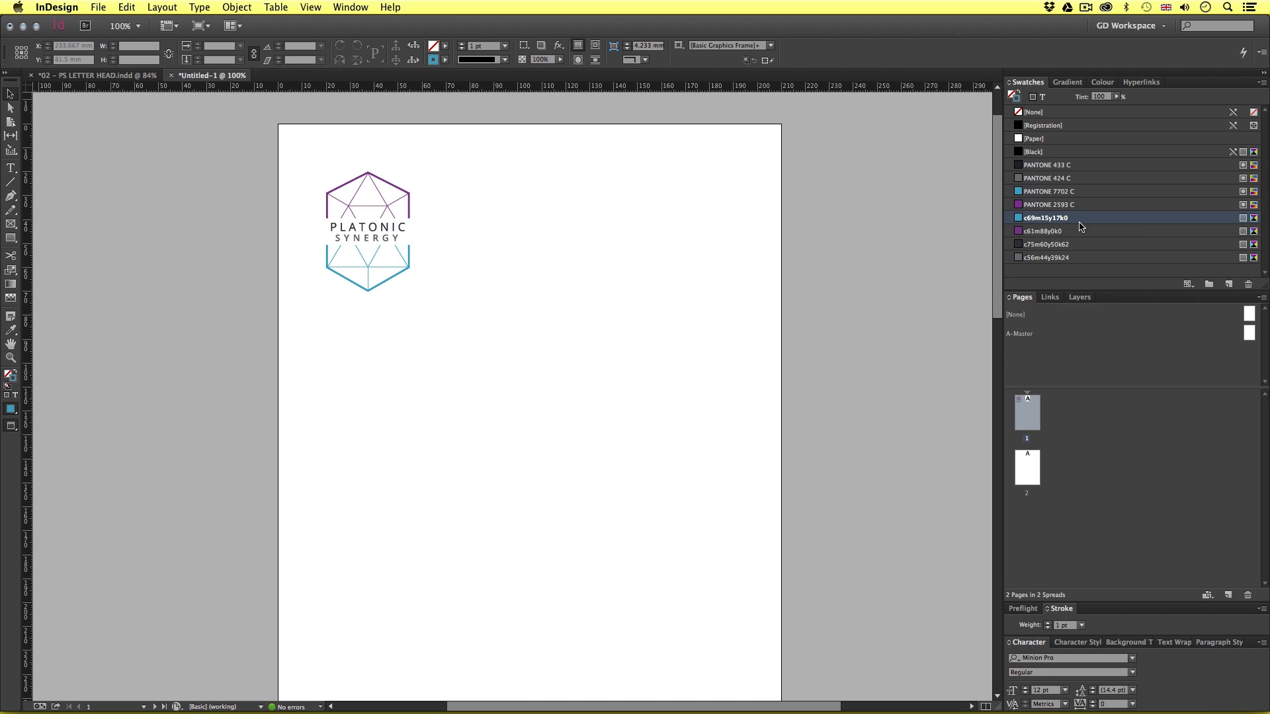
left_click(1046, 231)
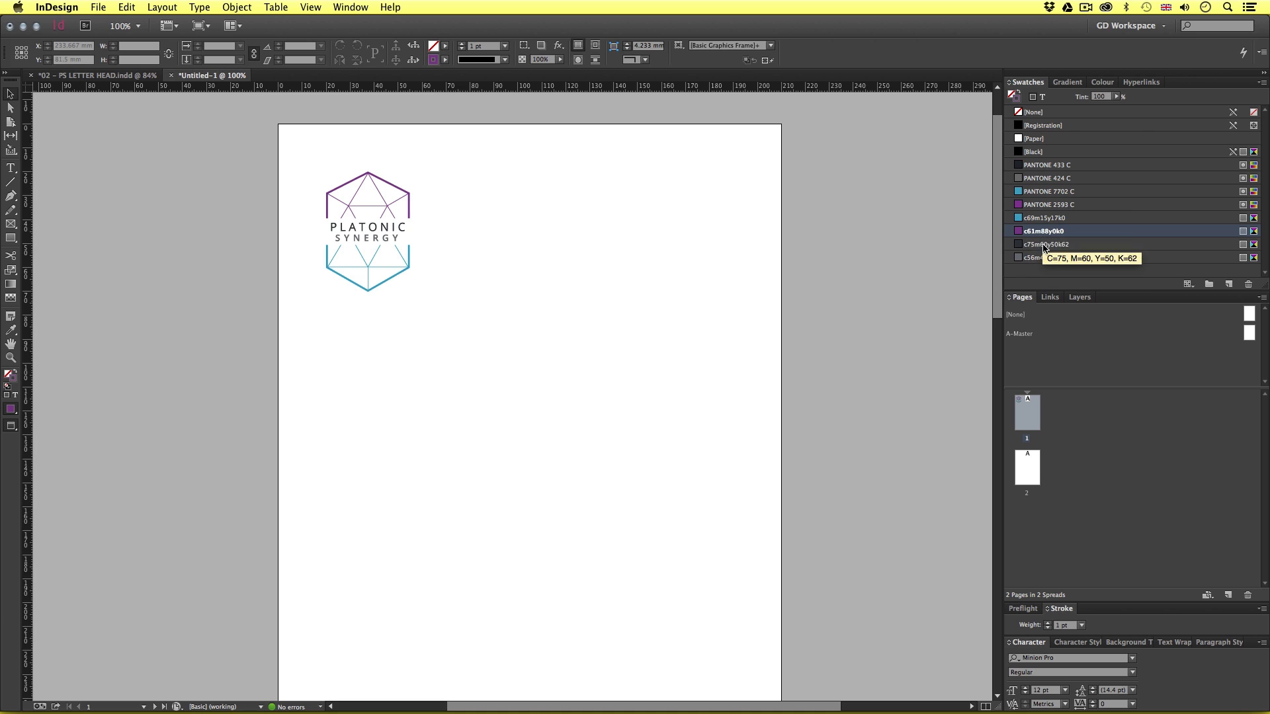
left_click(1042, 242)
left_click(1042, 256)
Delete the c69m15y17k0 swatch, replacing it with the defined swatch PANTONE 7702 C
left_click(1041, 219)
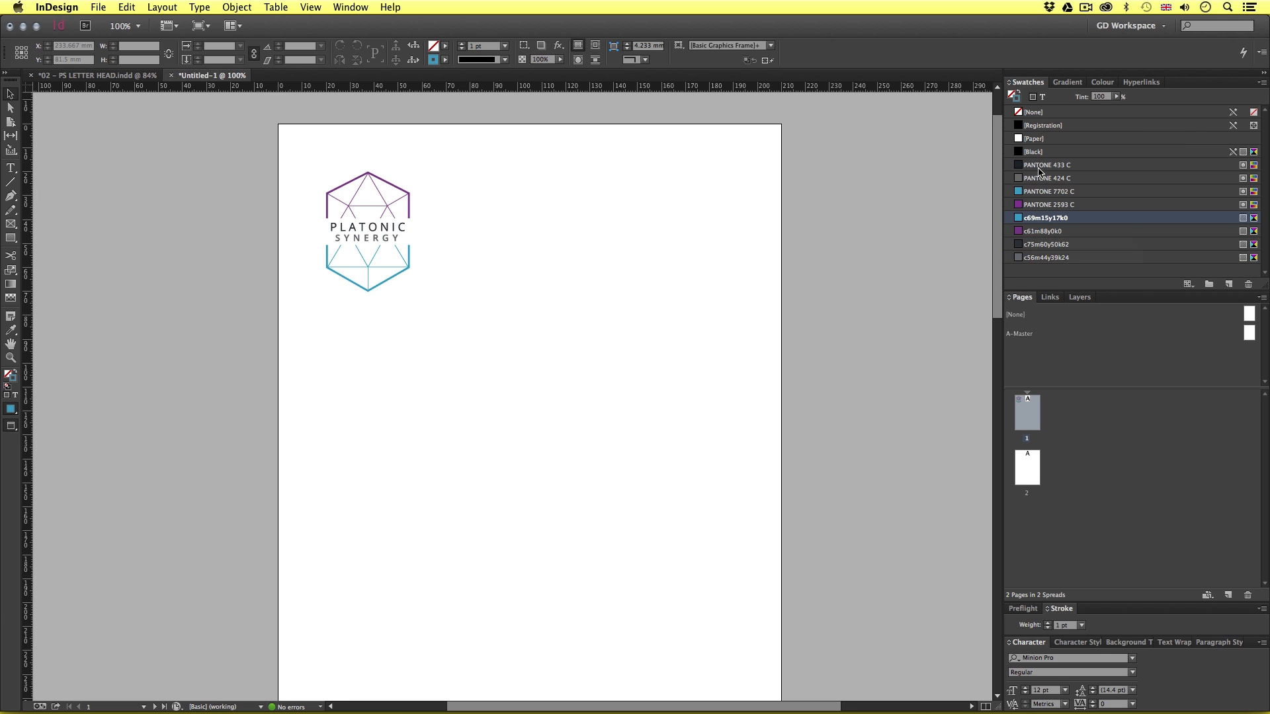
right_click(1047, 221)
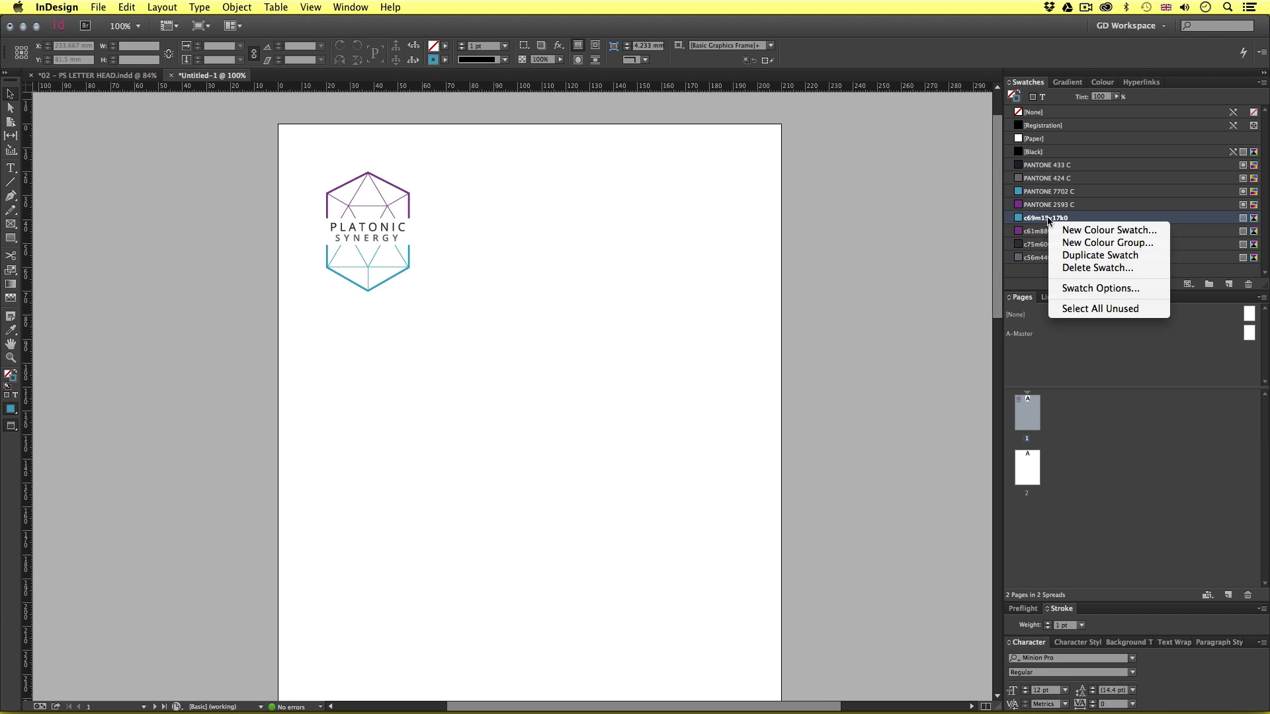
left_click(1084, 268)
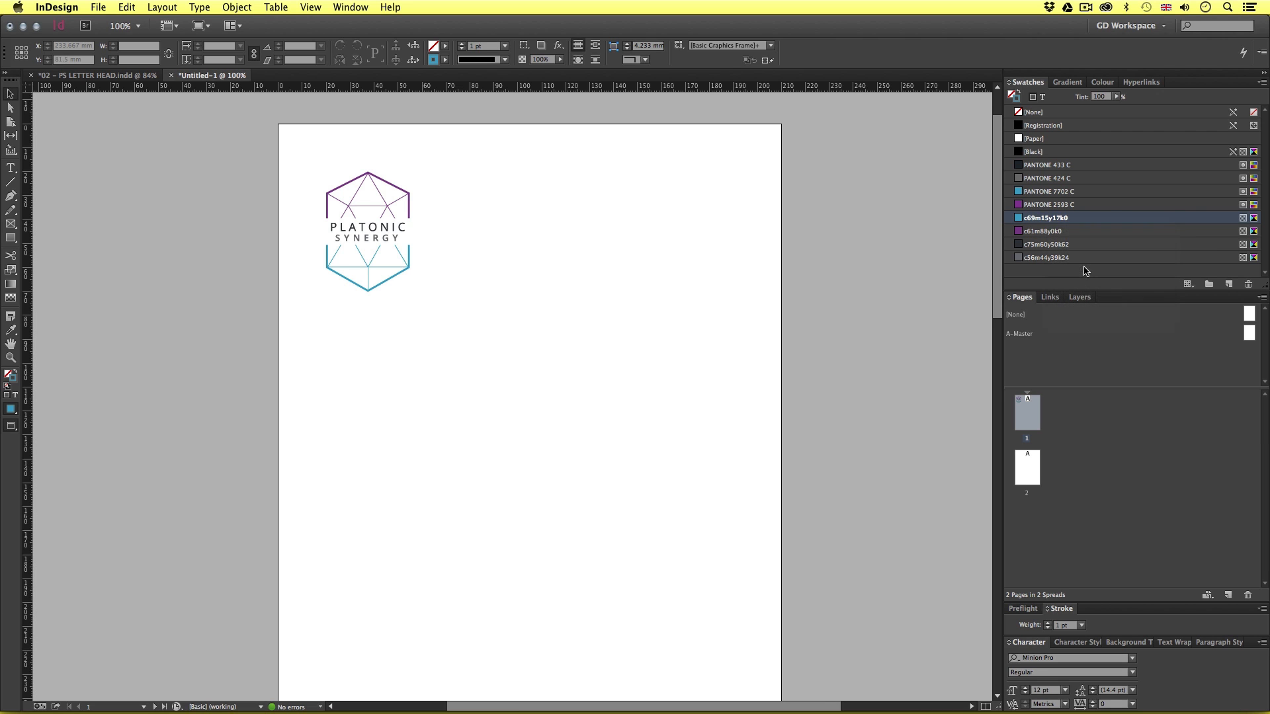
left_click_drag(636, 318, 607, 331)
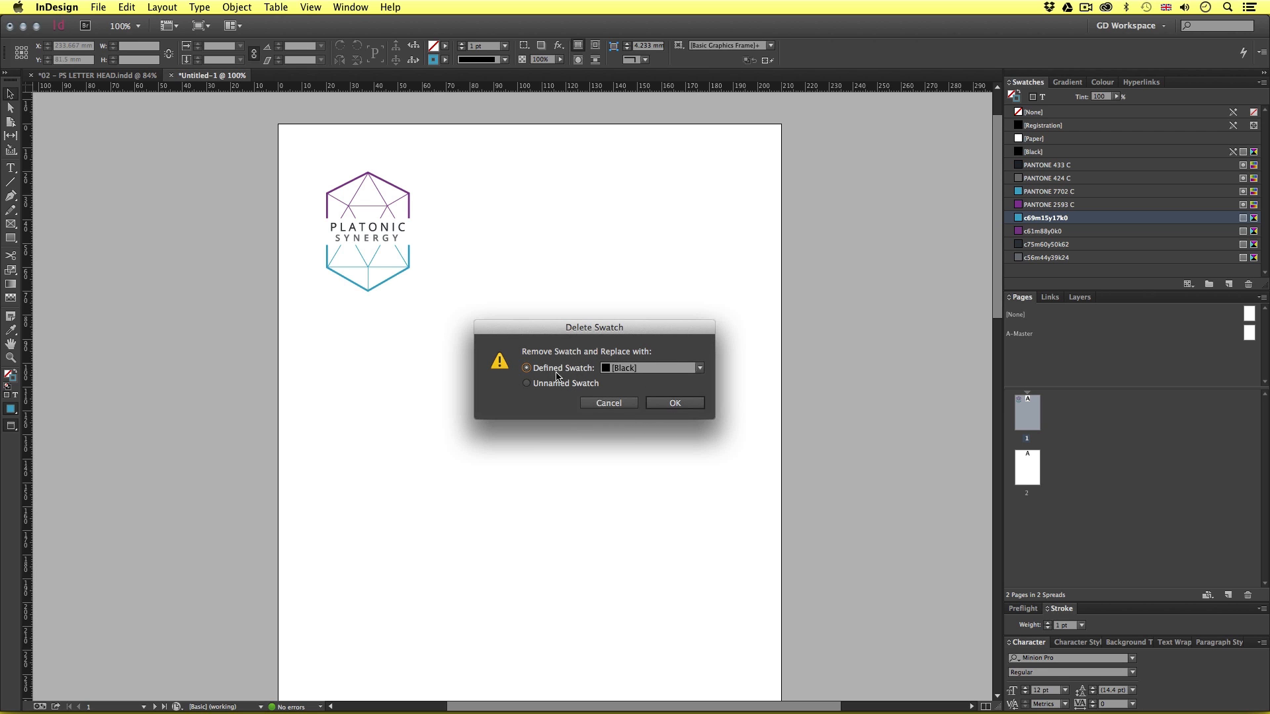
left_click(698, 368)
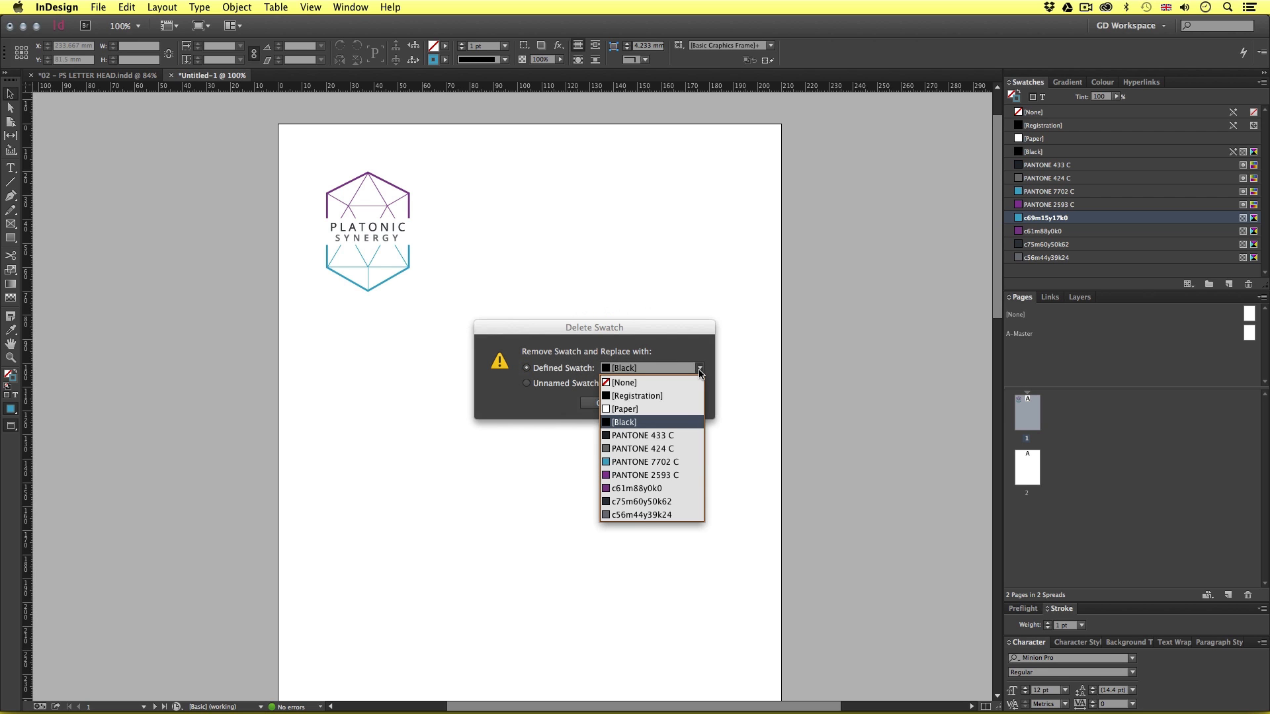
left_click(659, 462)
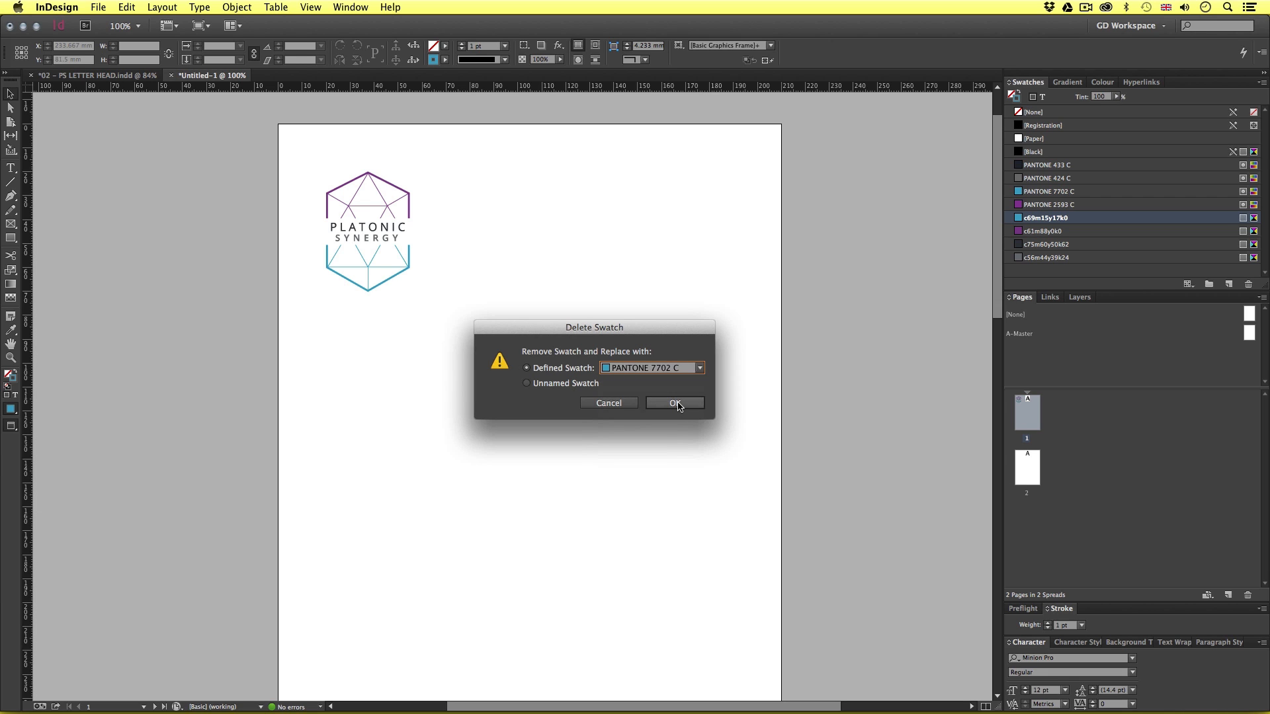
left_click(674, 404)
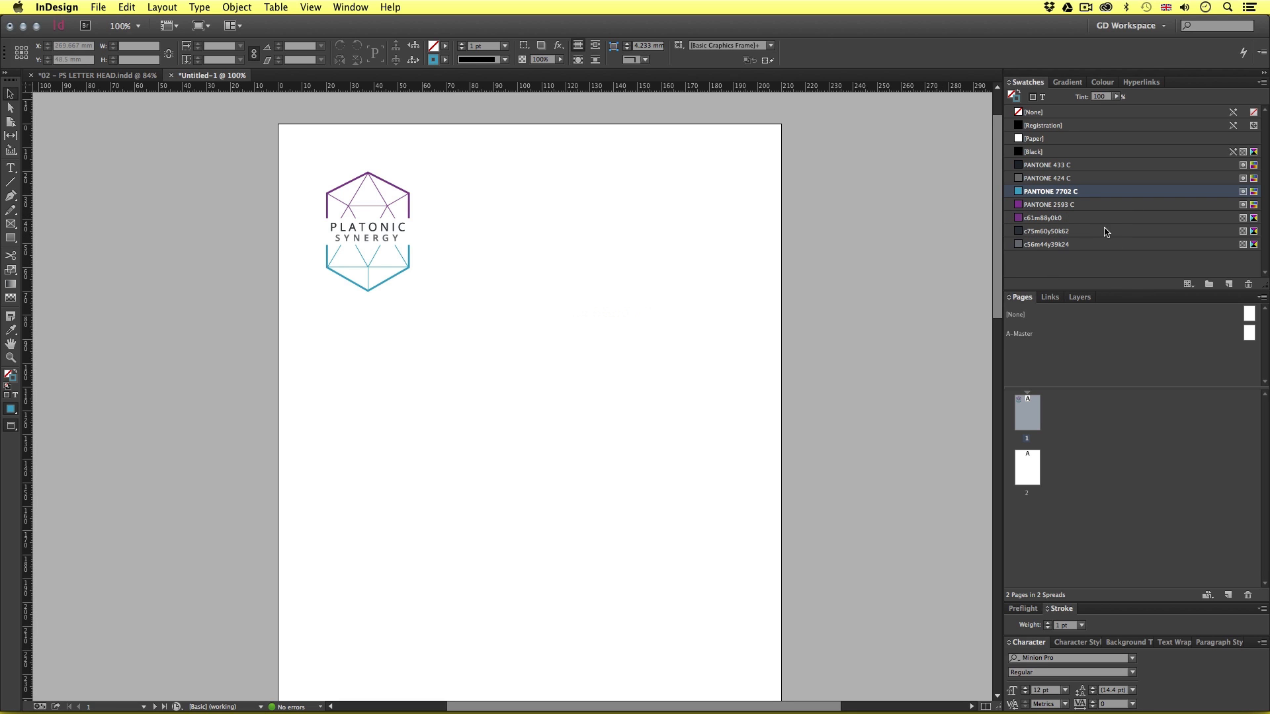
Delete the c61m88y0k0 swatch, replacing it with the defined swatch PANTONE 2593 C
left_click(1066, 218)
right_click(1065, 220)
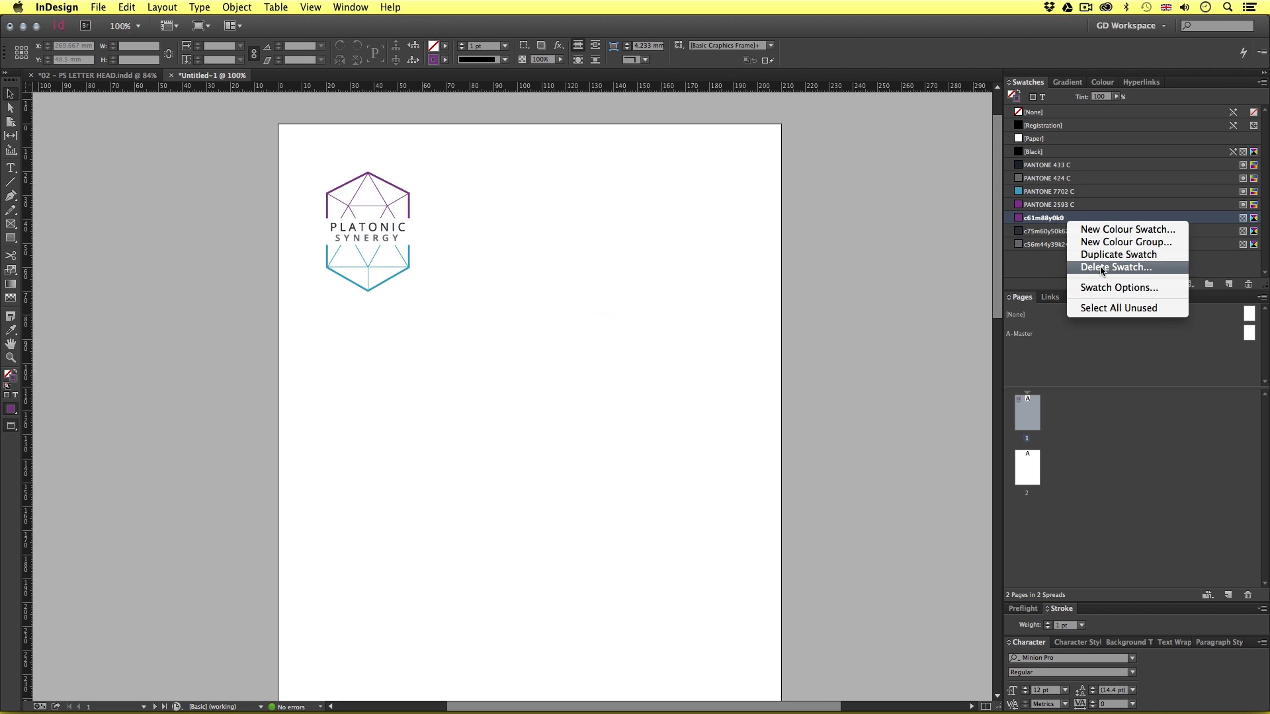
left_click(1101, 269)
left_click(684, 375)
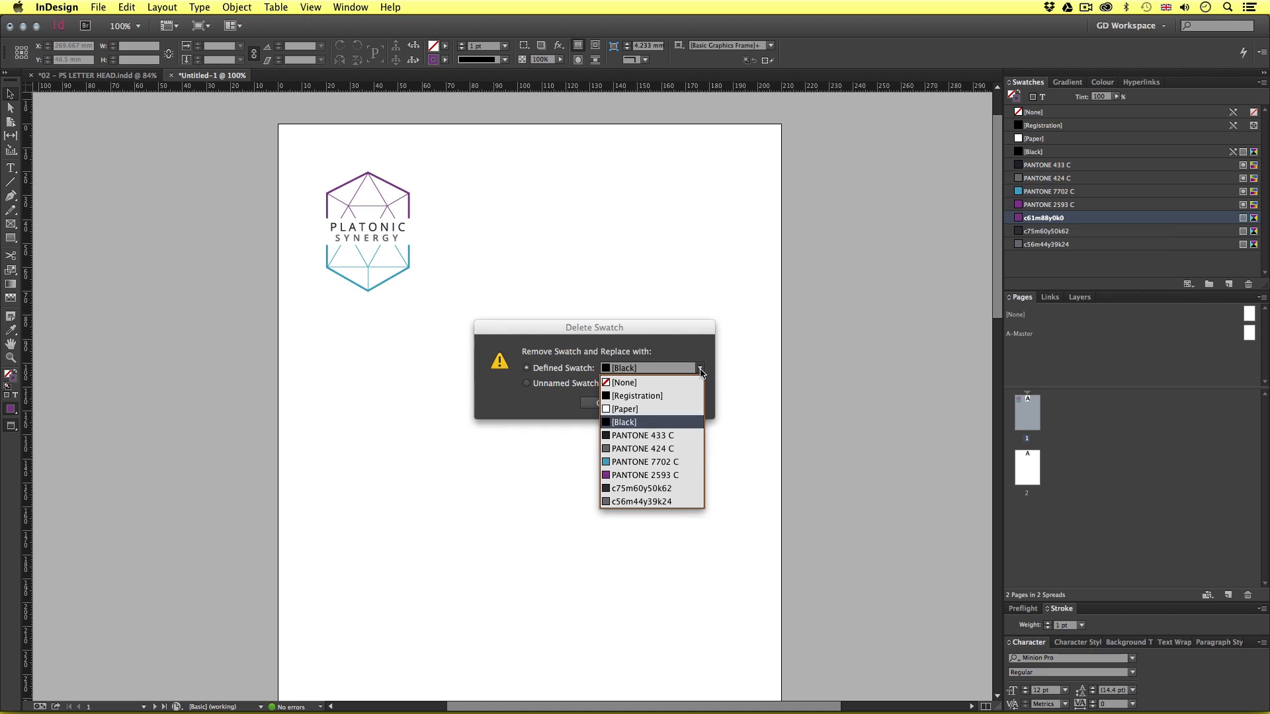
left_click(661, 478)
left_click(681, 403)
Delete the c75m60y50k62 swatch, replacing it with the defined swatch PANTONE 433 C
left_click(1066, 219)
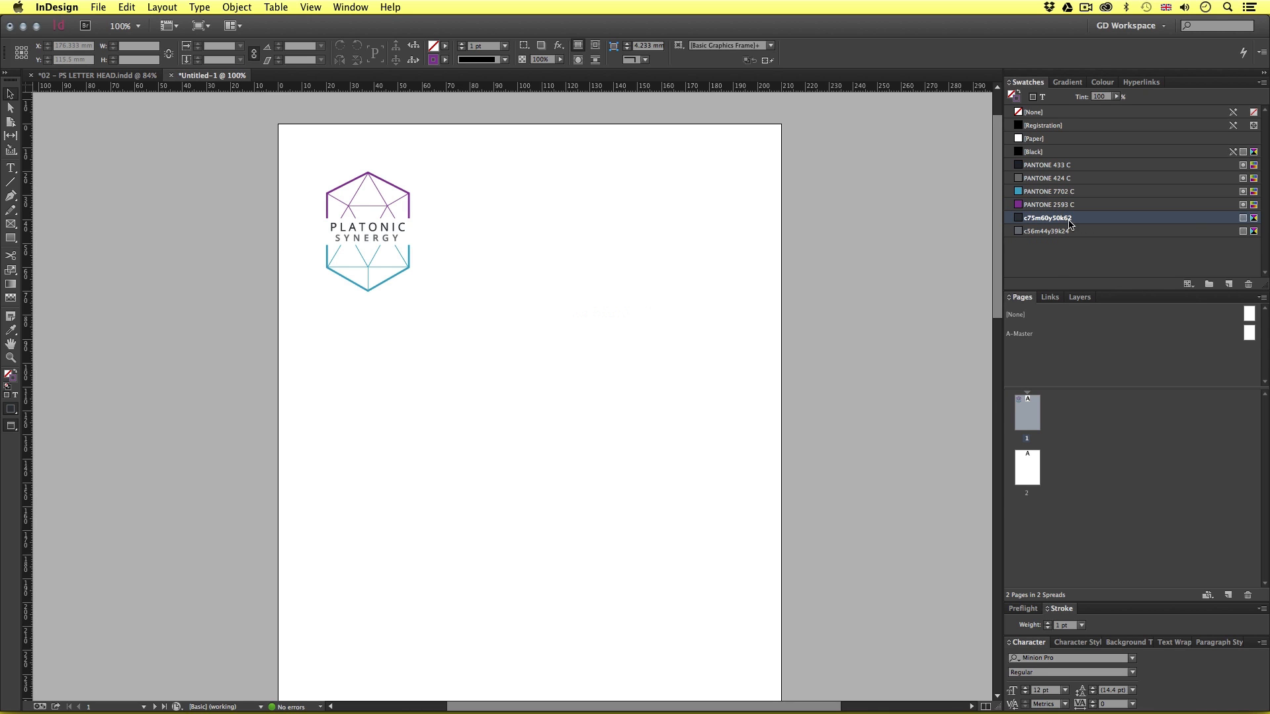
right_click(1067, 221)
left_click(1109, 271)
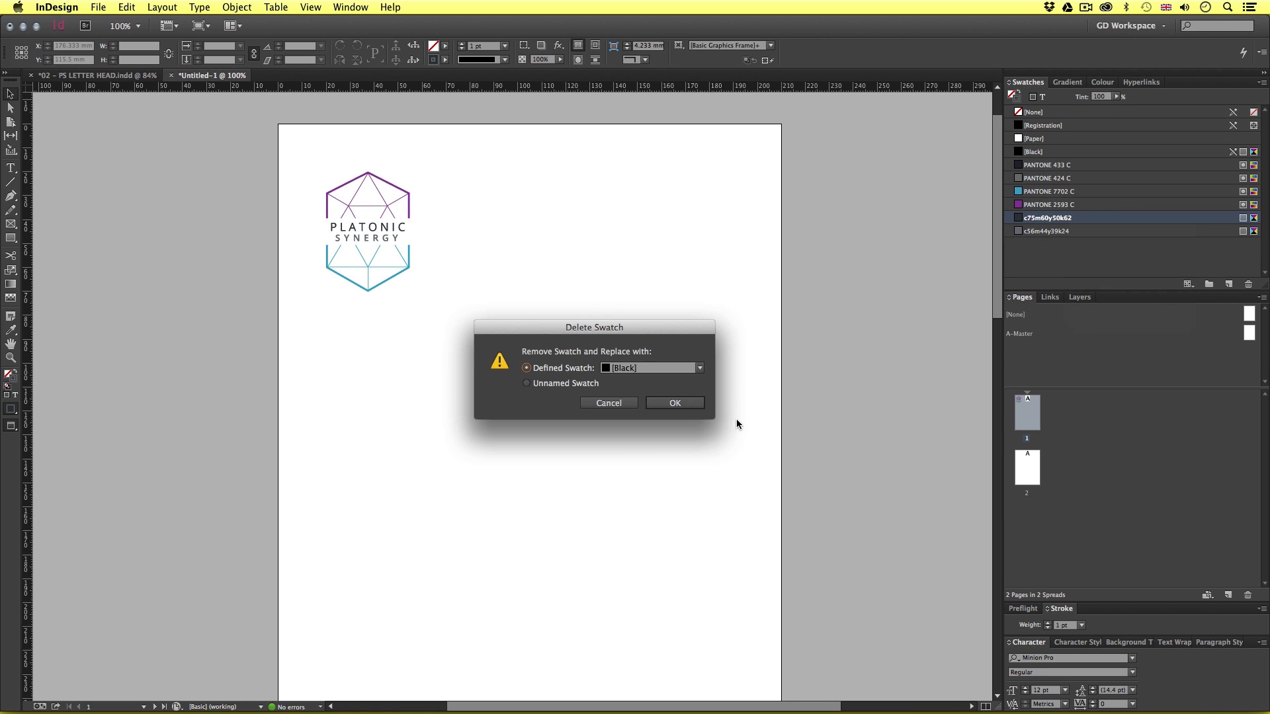
left_click(667, 368)
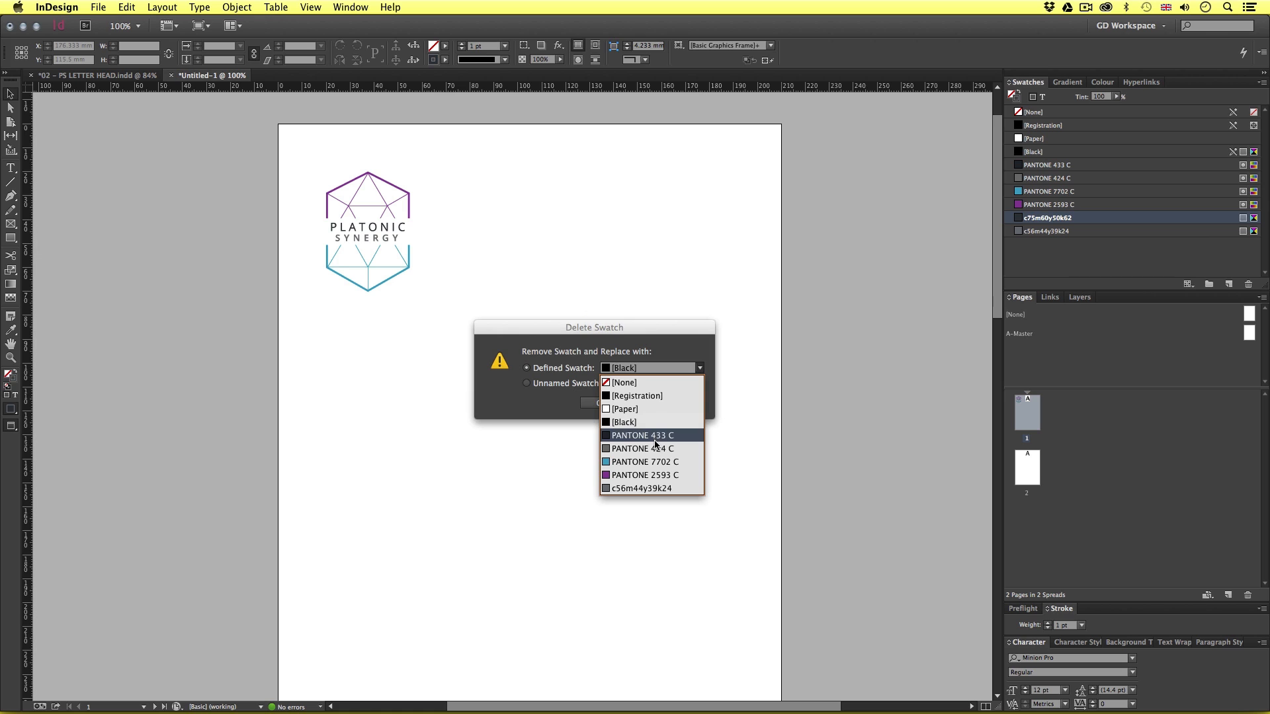
left_click(654, 436)
left_click(680, 404)
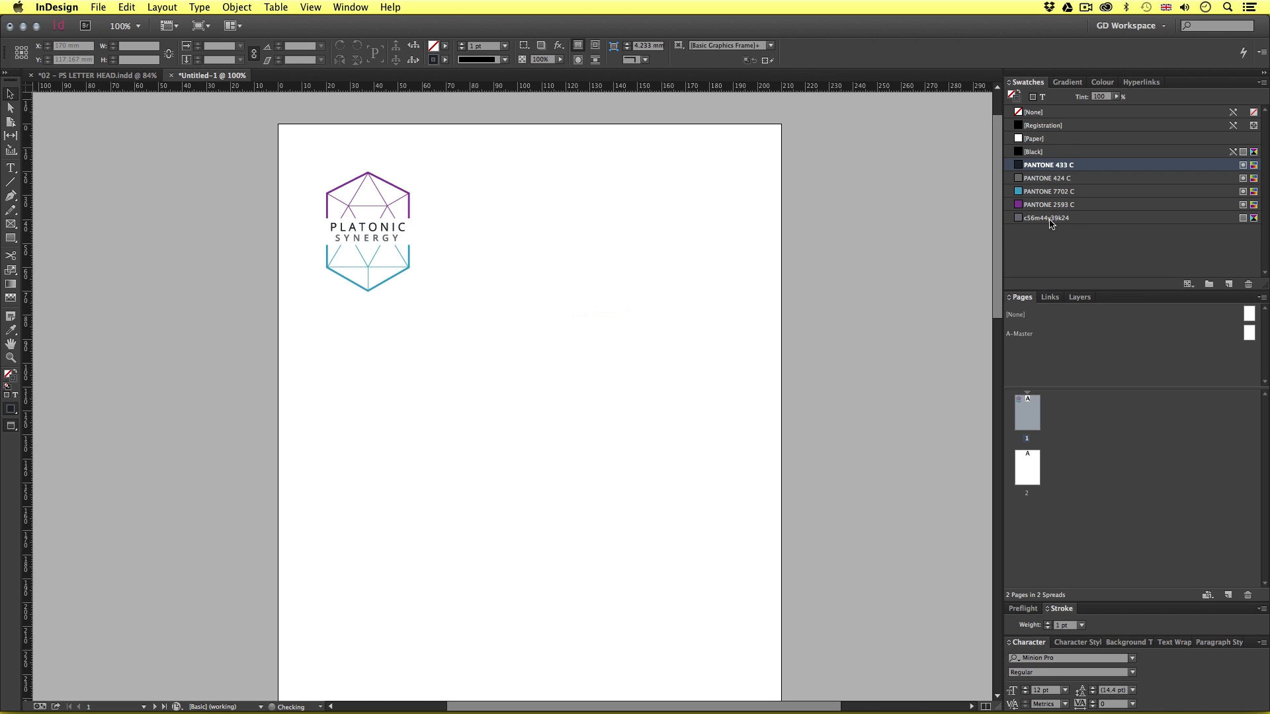
Delete the c56m44y39k24 swatch, replacing it with the defined swatch PANTONE 424 C
left_click(1033, 218)
right_click(1032, 220)
left_click(1077, 271)
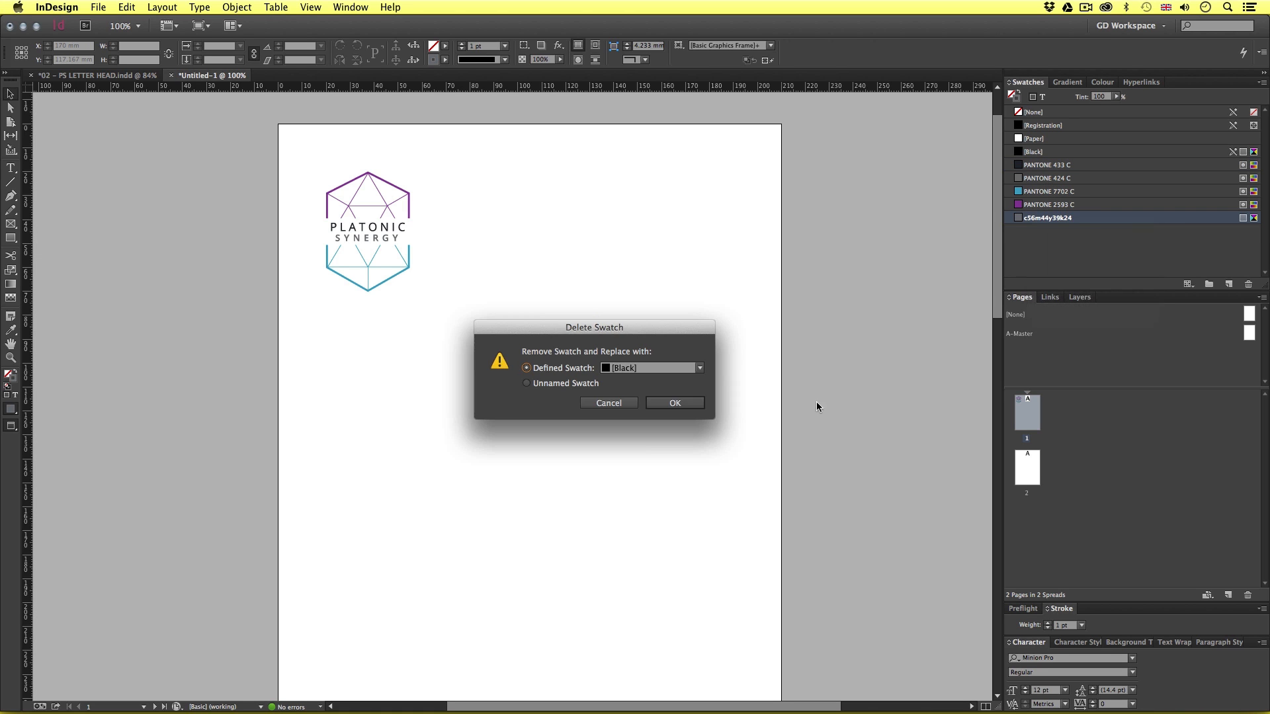
left_click(693, 376)
left_click(661, 455)
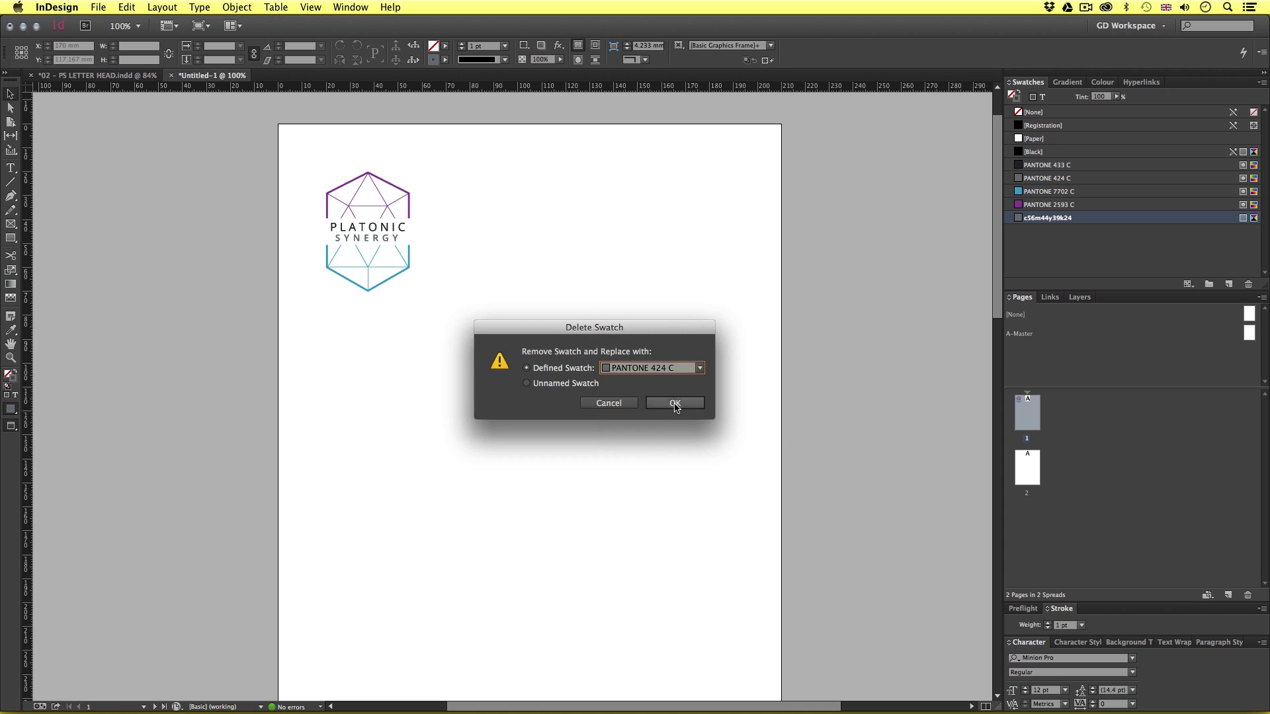
left_click(693, 404)
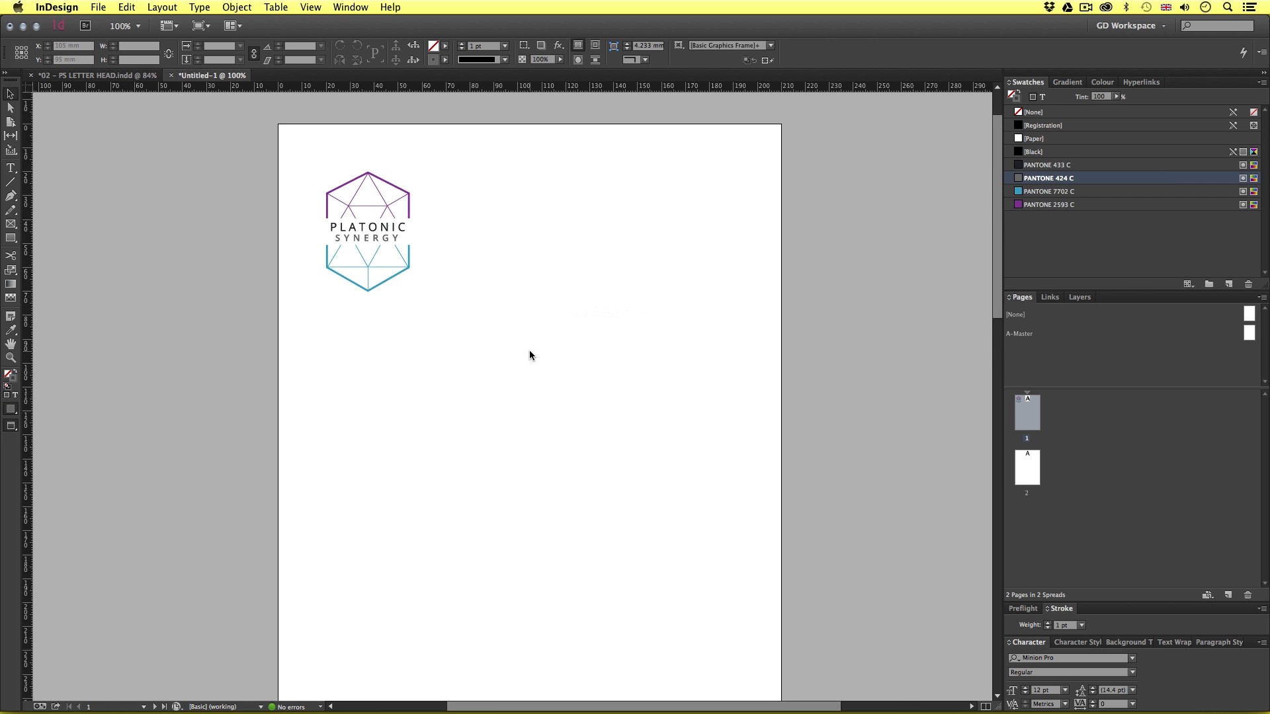
Review the front and back letterhead sketches in DESIGN PROCESS.pdf in Acrobat, and return to the InDesign letterhead with its guides shown
key("super+Tab")
key("super+Tab")
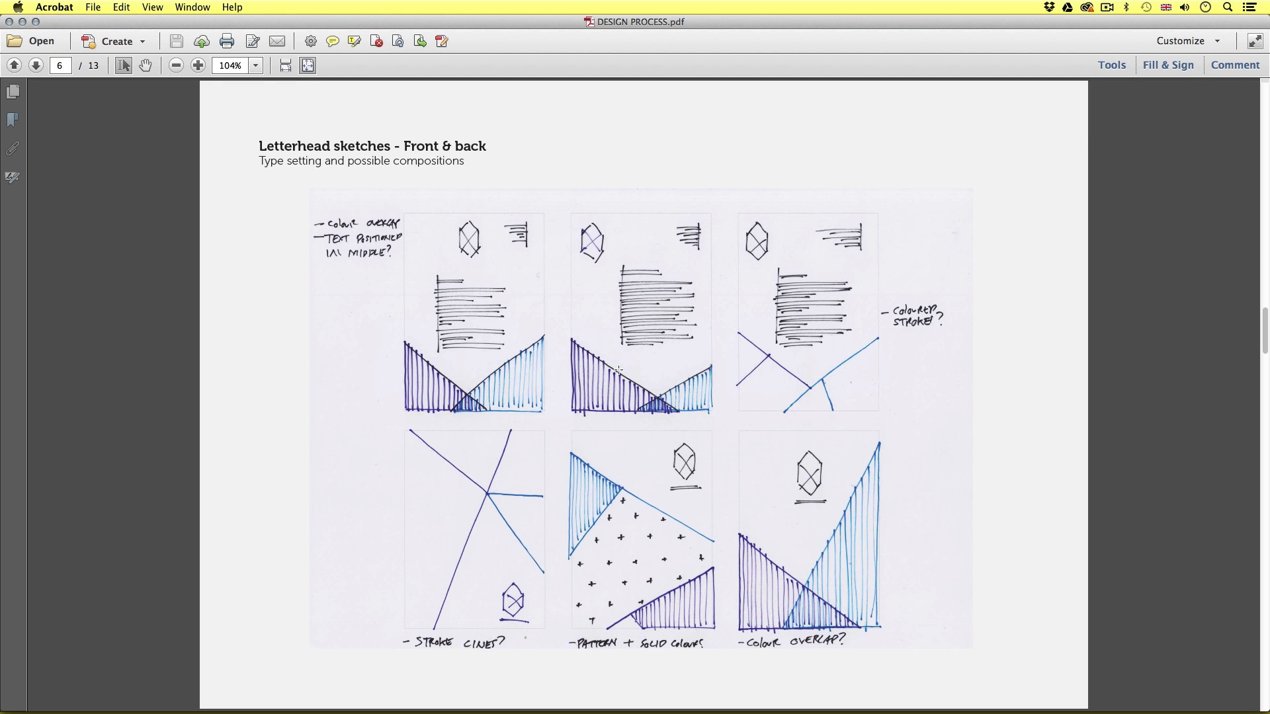
key("super+Tab")
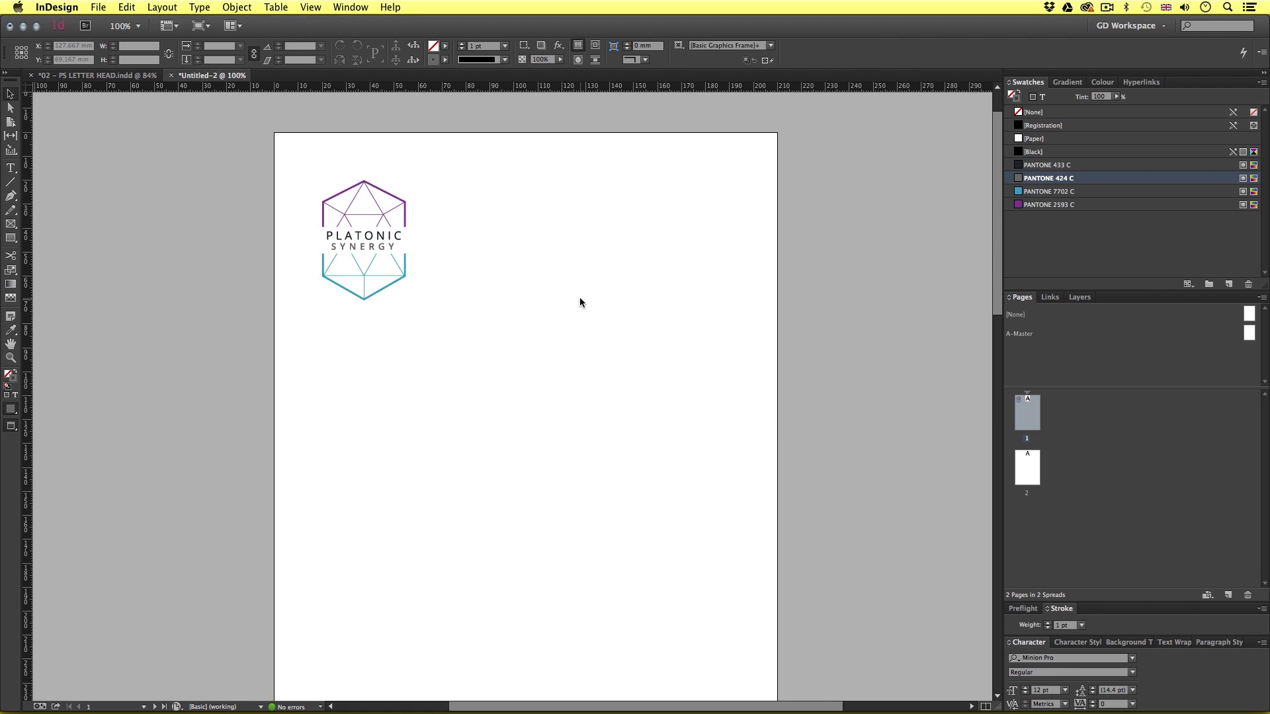
key("w")
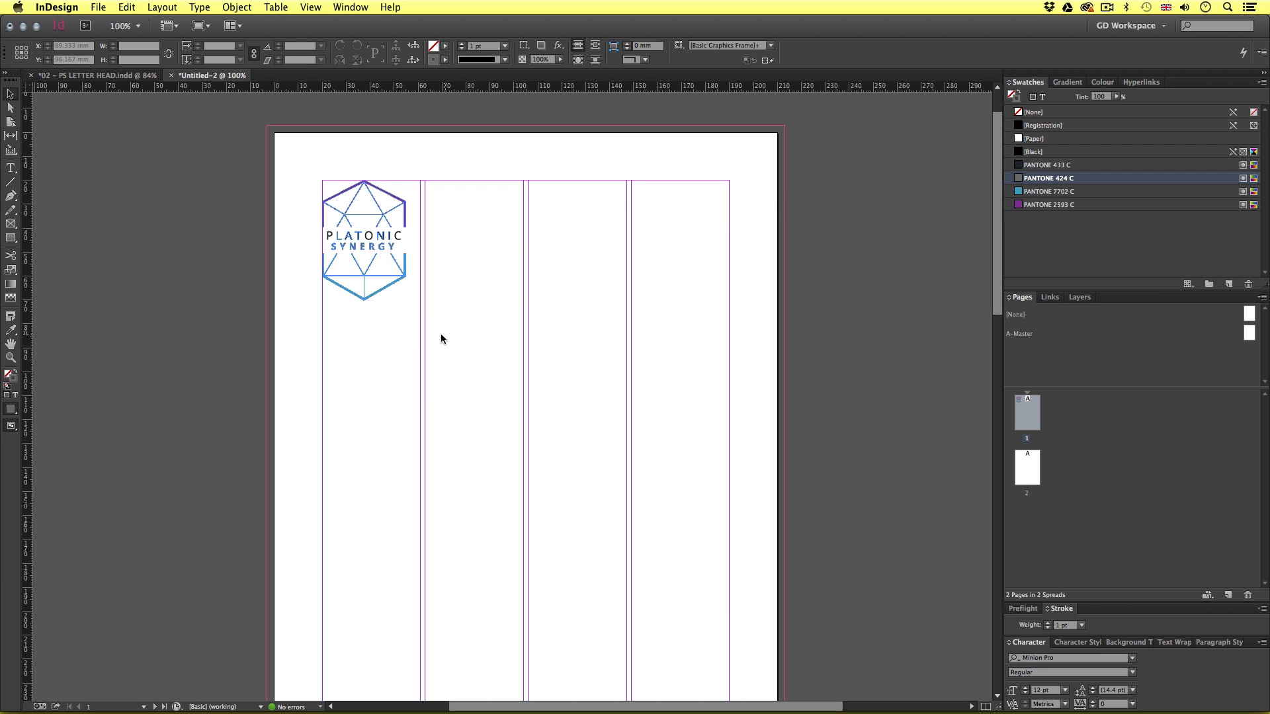
Add a horizontal ruler guide across the whole spread at 20 mm, along the top margin
key("z")
left_click(526, 353)
key("space")
left_click_drag(568, 385, 560, 387)
key("super+r")
key("super+r")
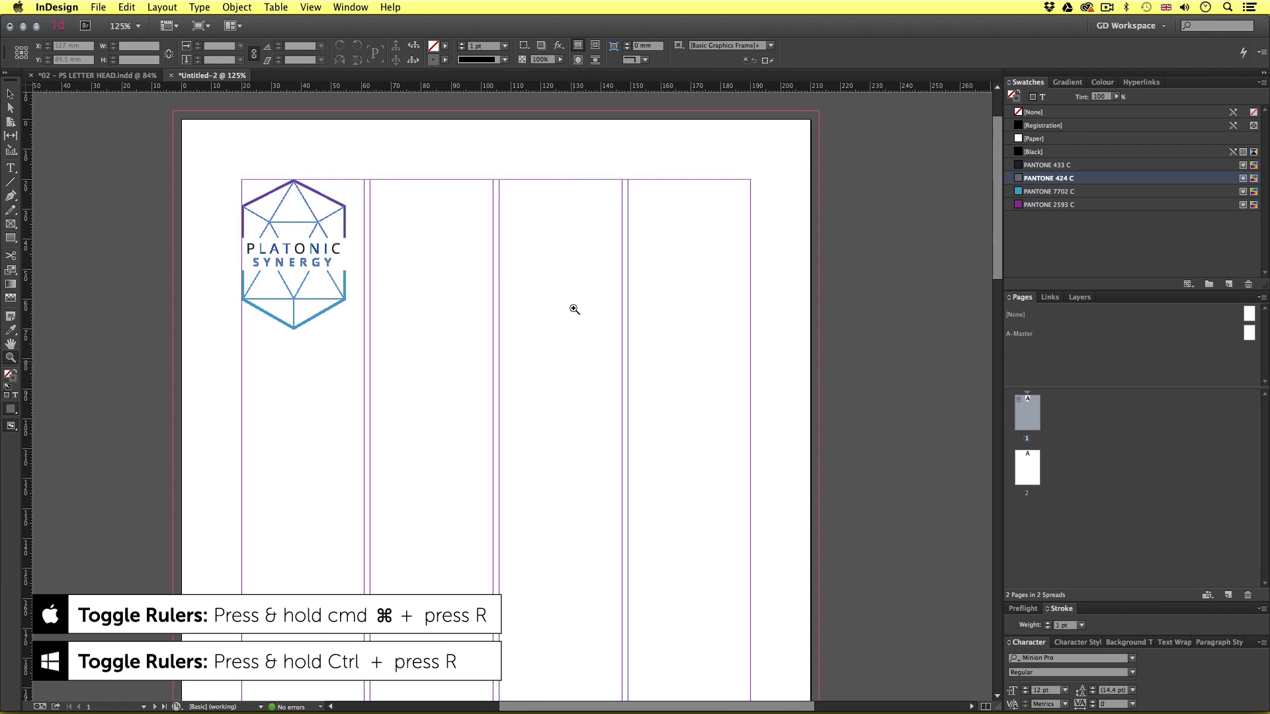
key("v")
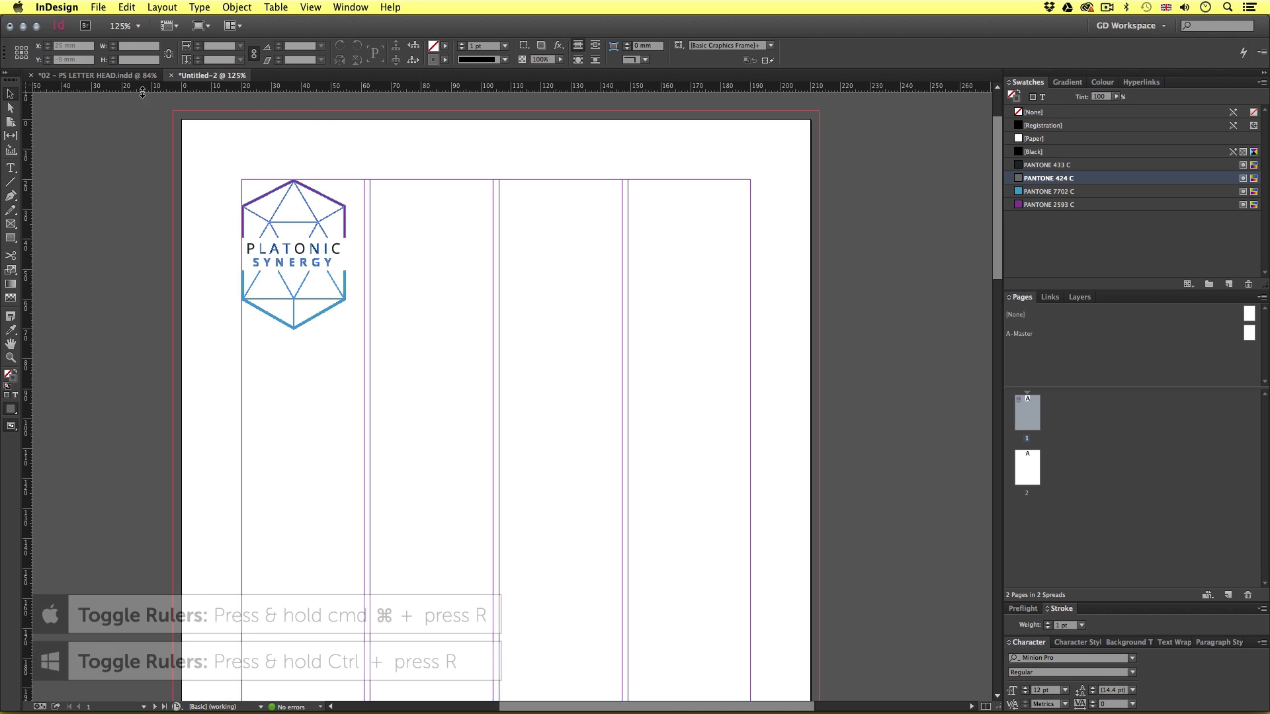
left_click_drag(258, 93, 127, 180)
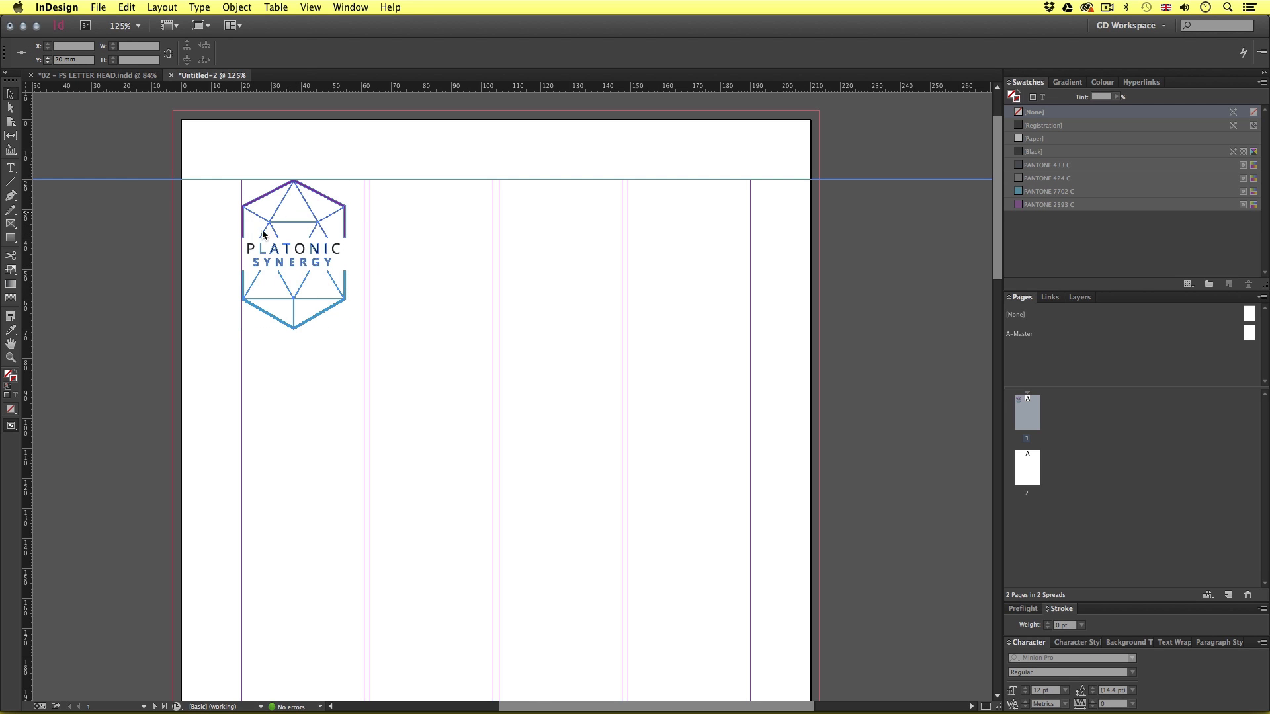
Add a second full-width horizontal guide at the lower tip of the logo, at about 70.3 mm
key("super+equal")
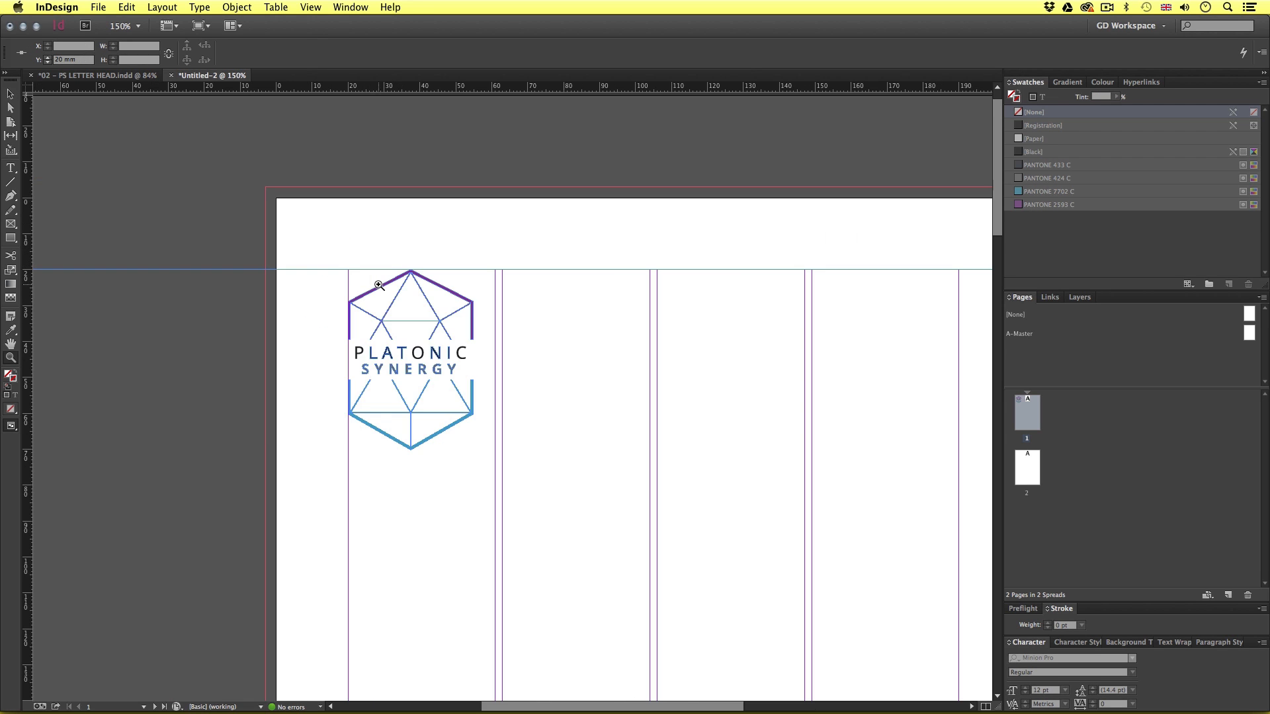
left_click_drag(546, 322, 414, 258)
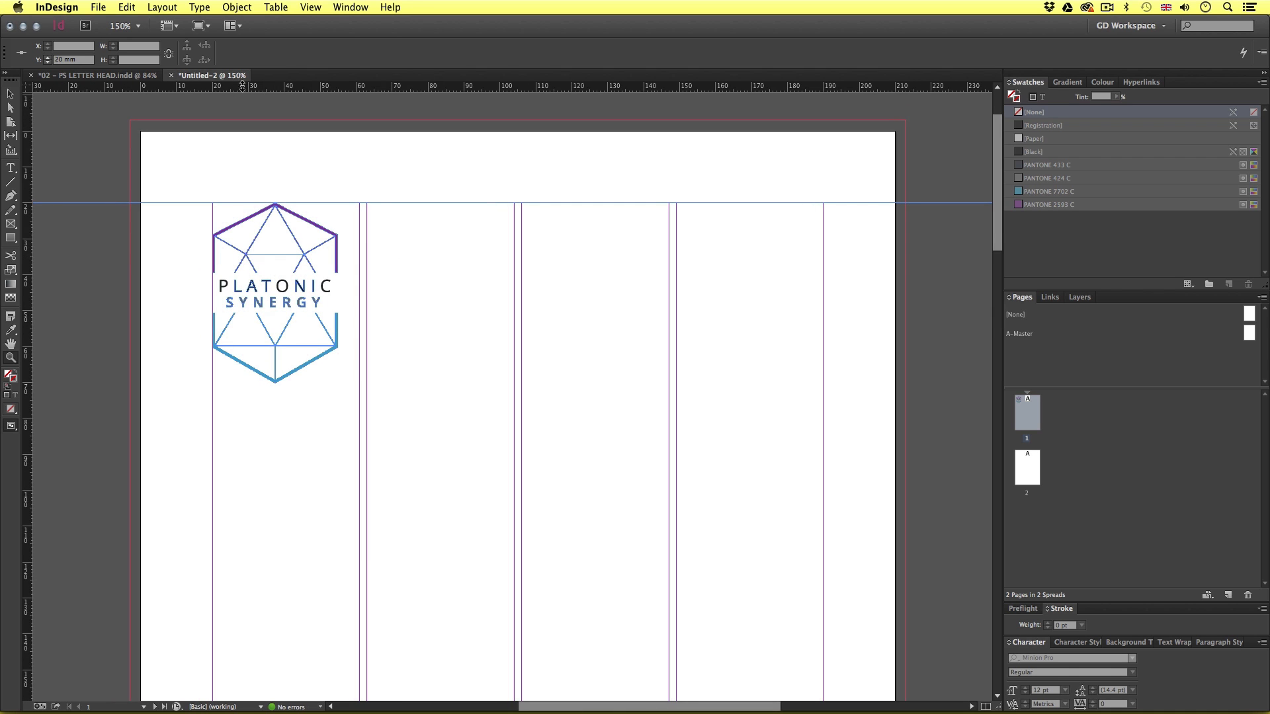
left_click_drag(243, 86, 88, 383)
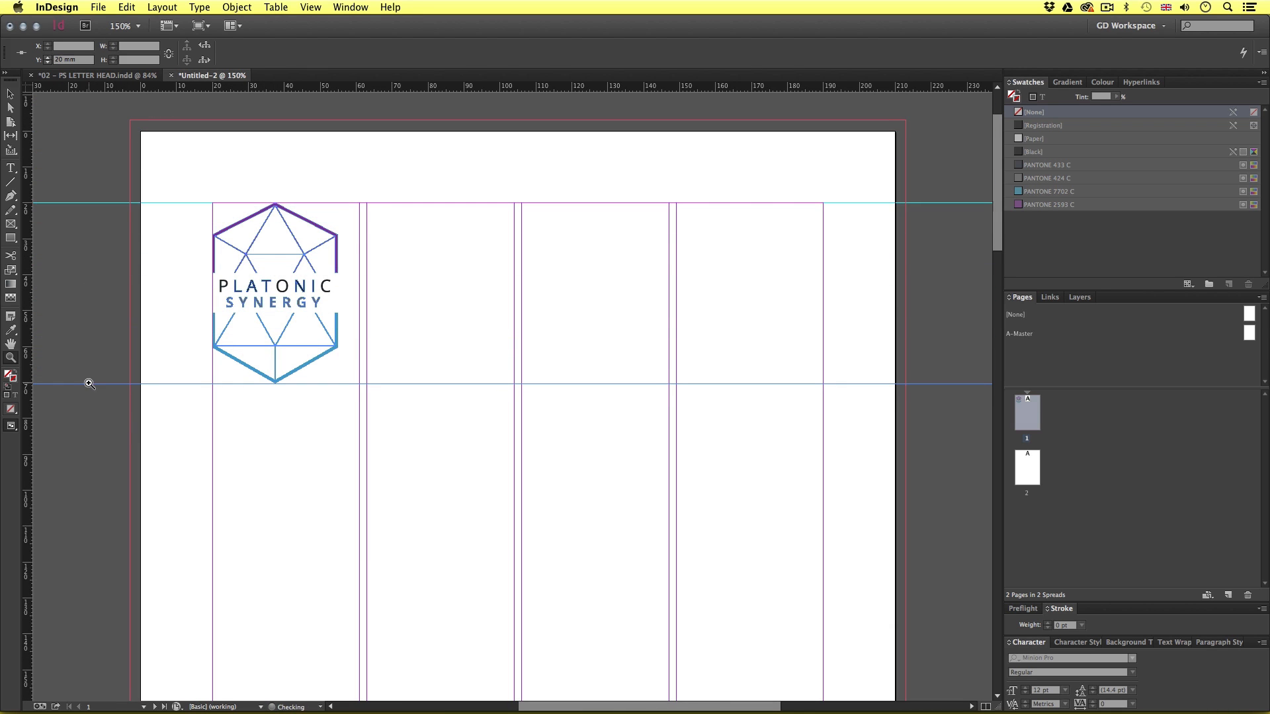
left_click_drag(286, 384, 342, 384)
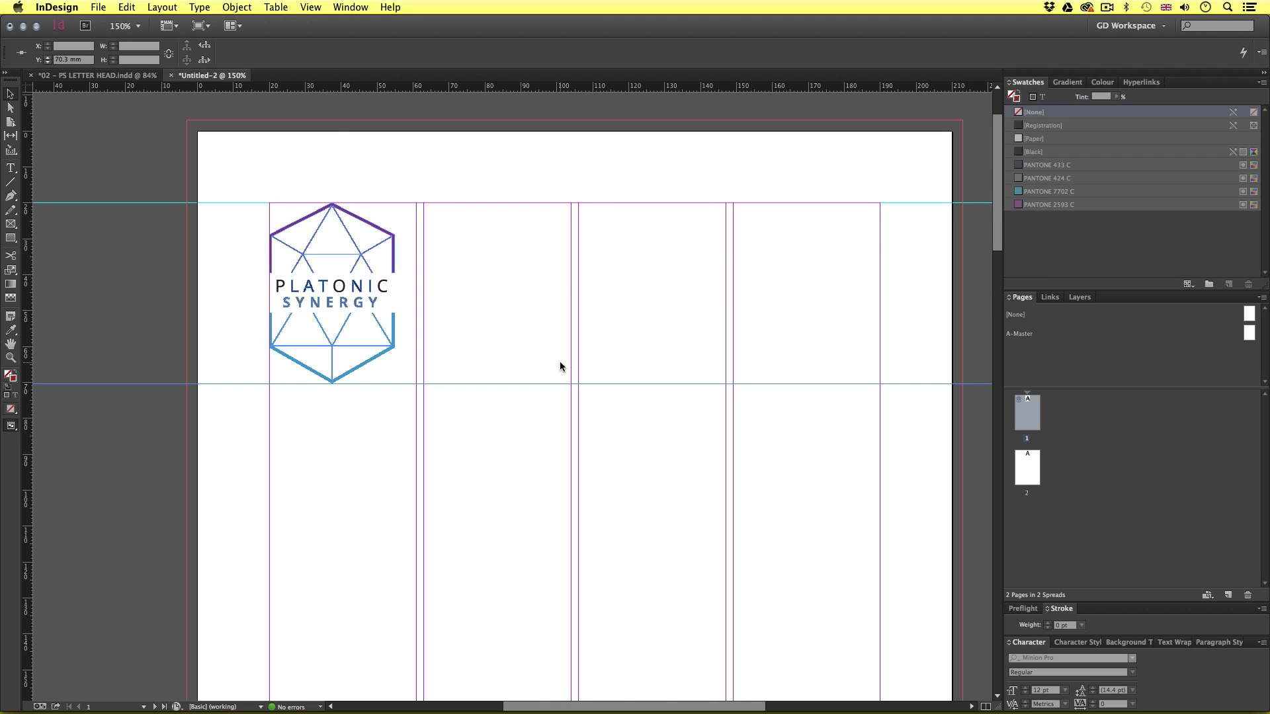
Draw a spacer rectangle about 14 by 20 mm between the page's top edge and margin guide, swap its stroke and fill, and move it below the logo guide
left_click(11, 238)
left_click_drag(324, 132, 375, 203)
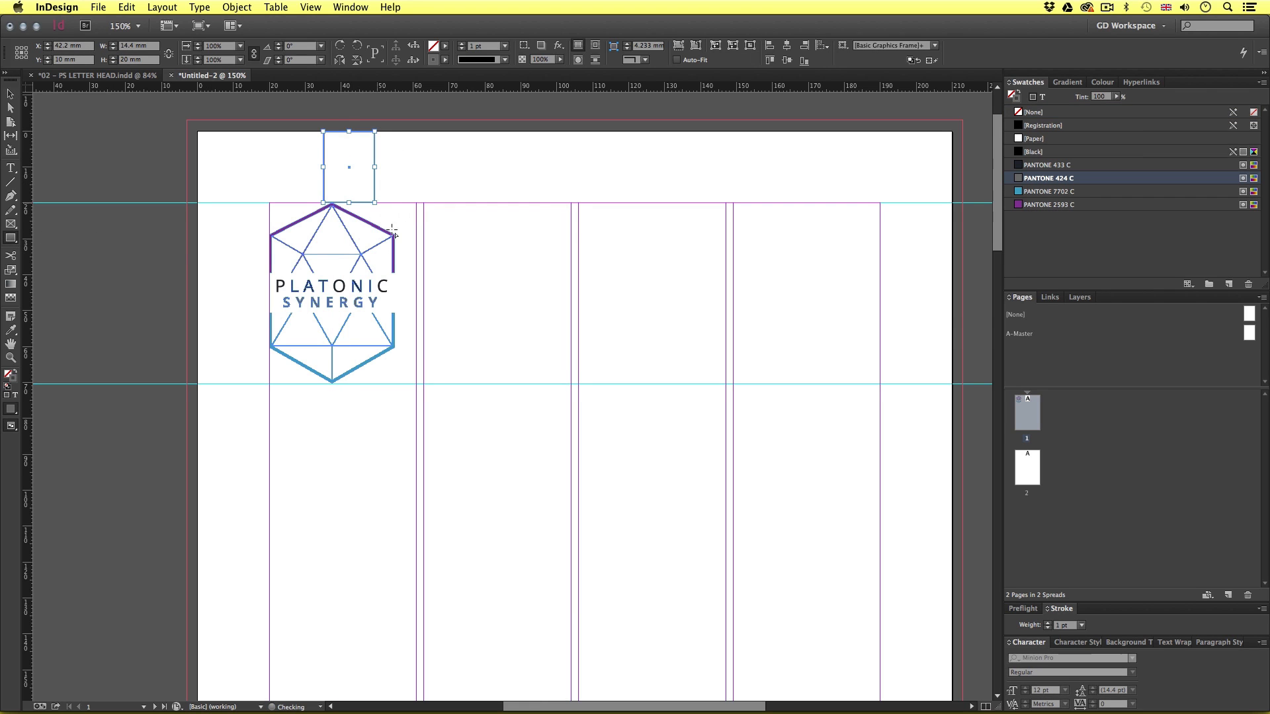
left_click(15, 373)
left_click(15, 374)
key("v")
left_click_drag(347, 149, 347, 404)
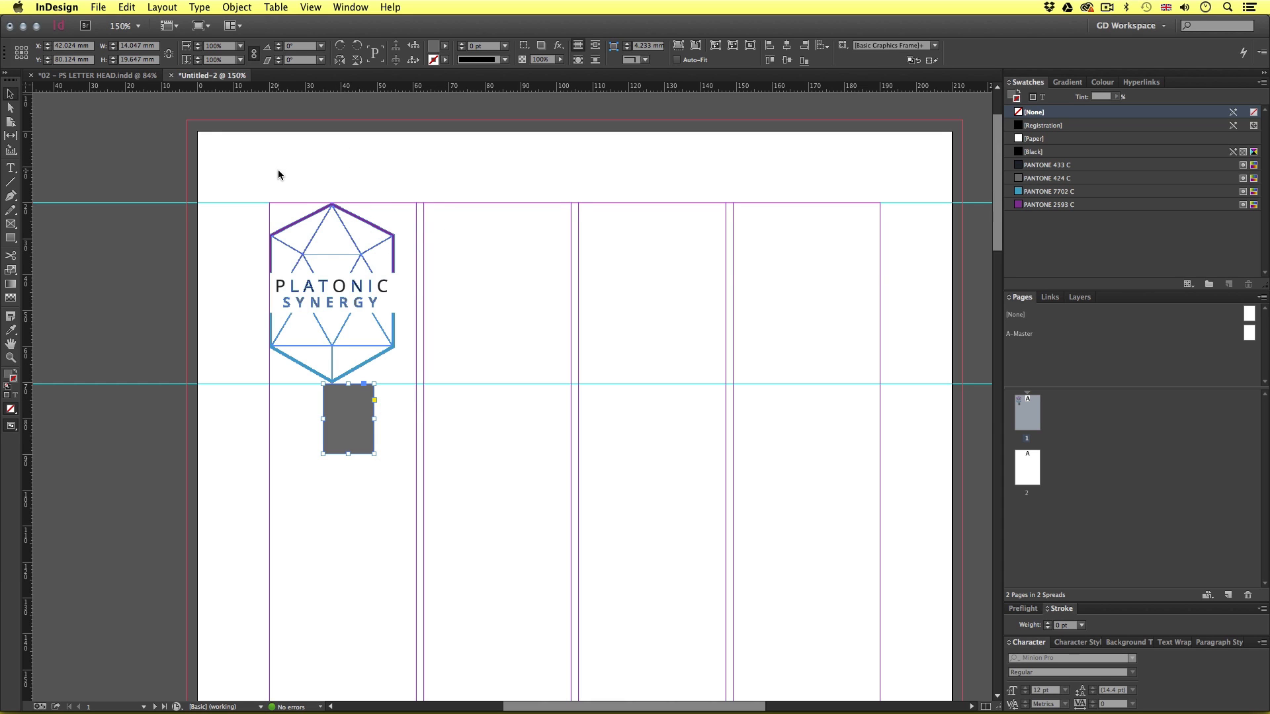
Add a full-width horizontal guide along the spacer rectangle's lower edge, and delete the rectangle
left_click_drag(131, 89, 136, 455)
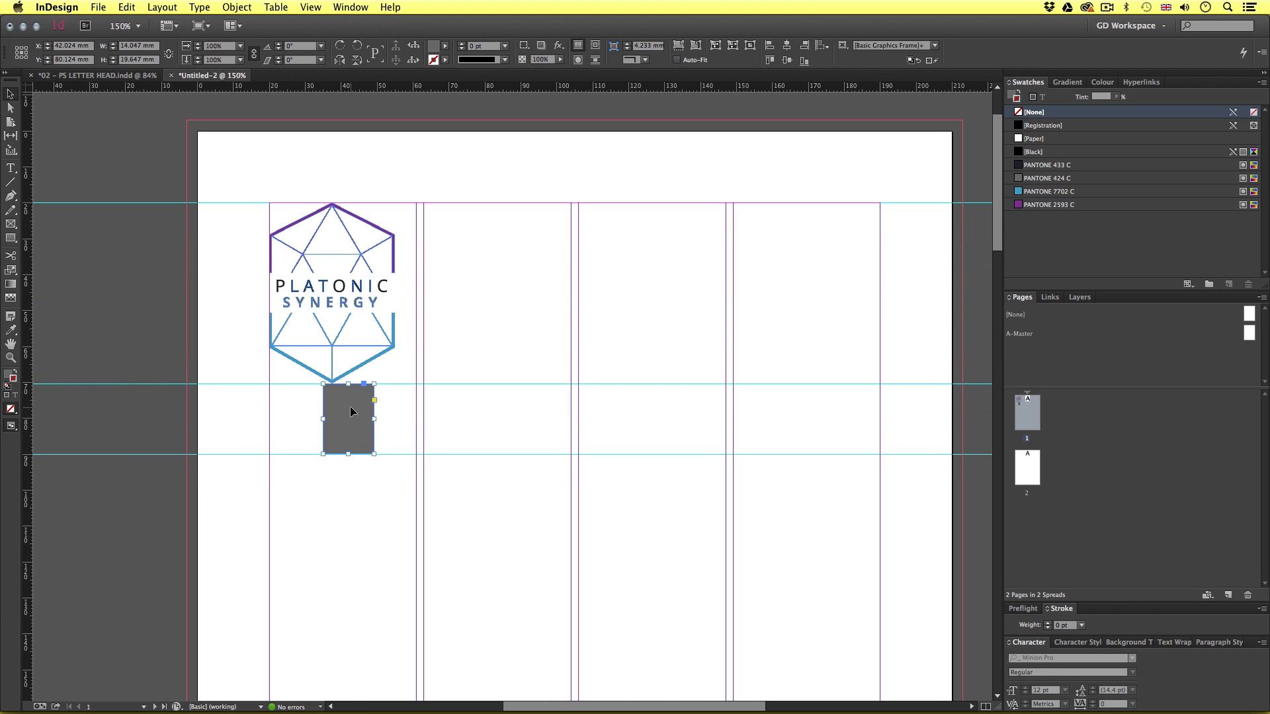
key("Delete")
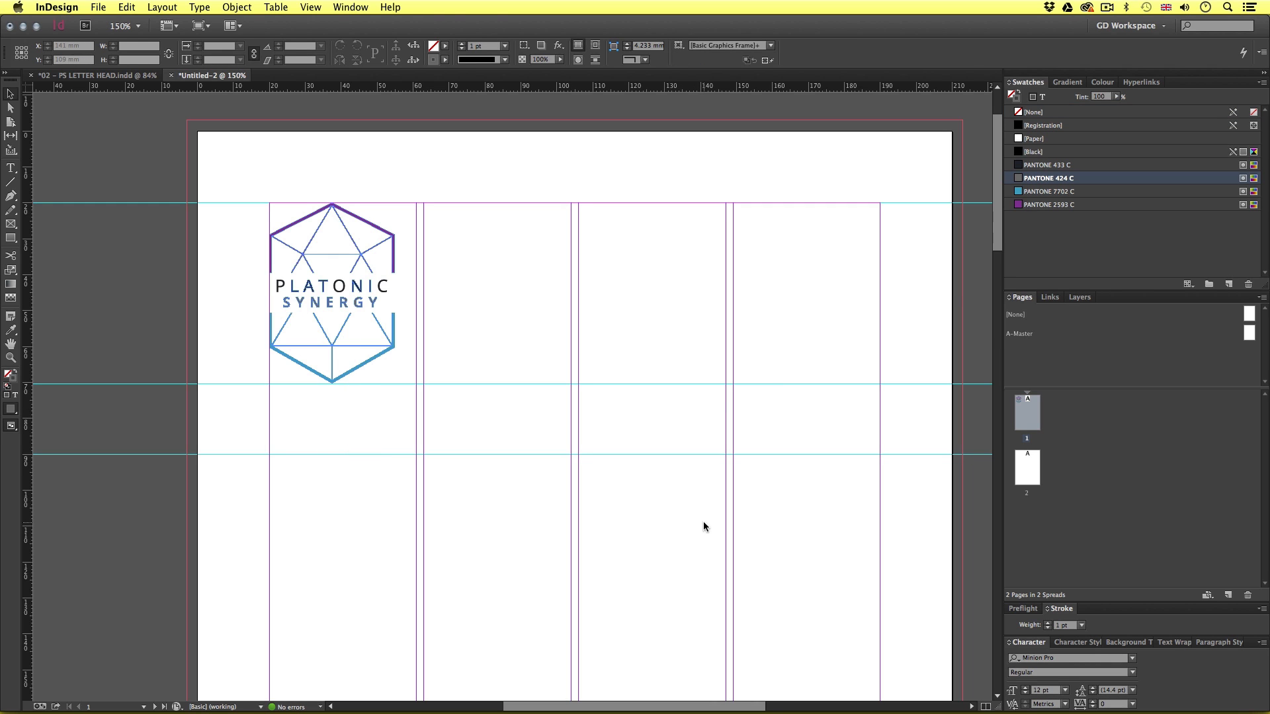
Rename Layer 1 as LETTERHEAD BASE
left_click_drag(711, 519, 610, 487)
key("super+1")
key("super+r")
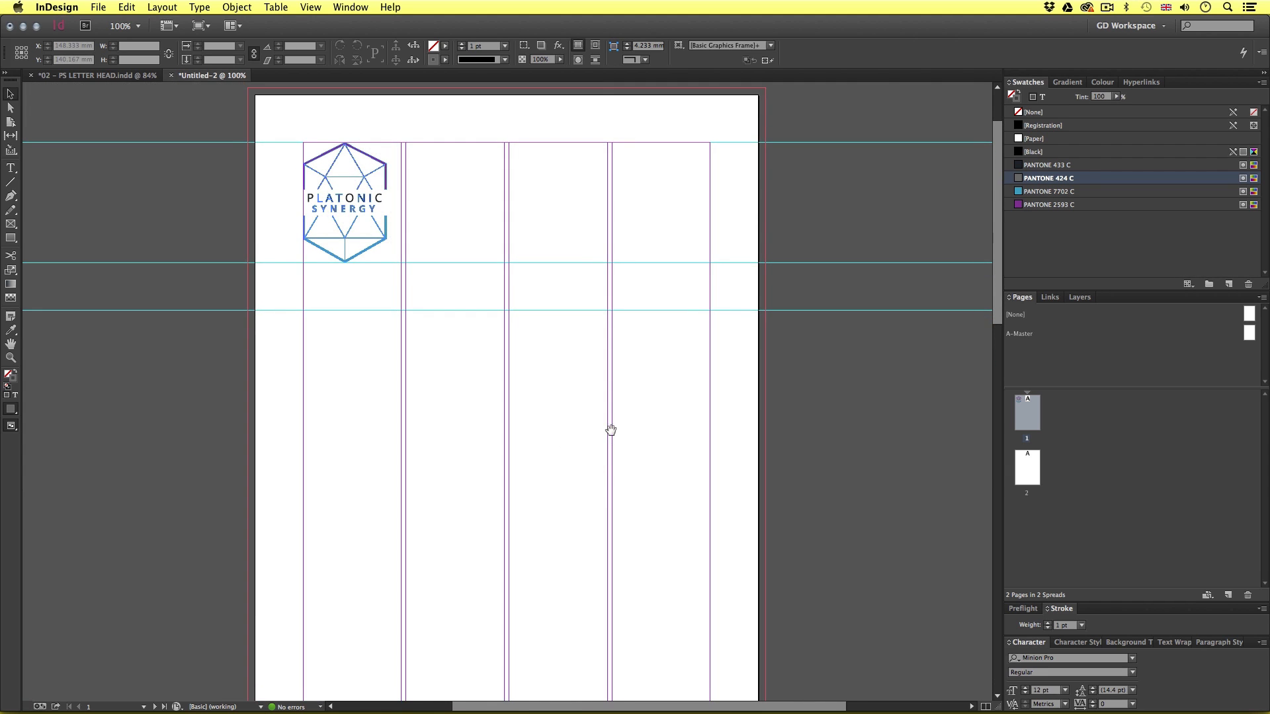
key("super+r")
left_click_drag(620, 445, 617, 444)
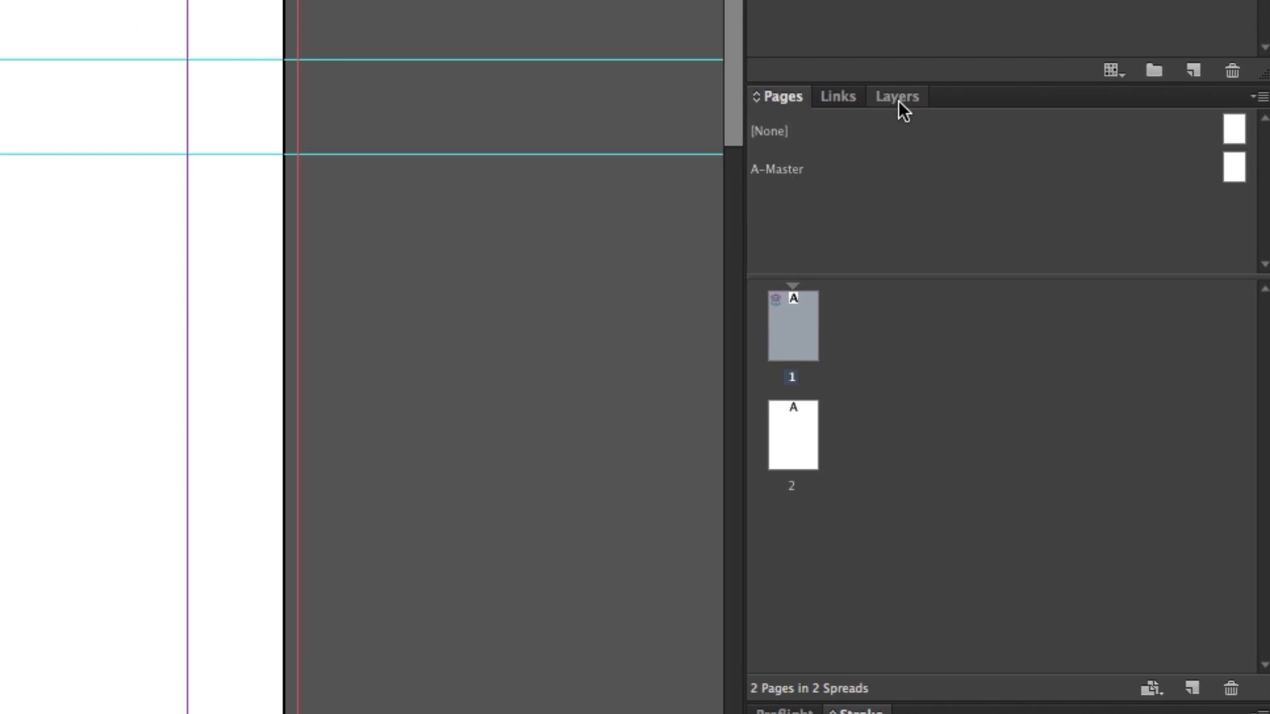
left_click(898, 98)
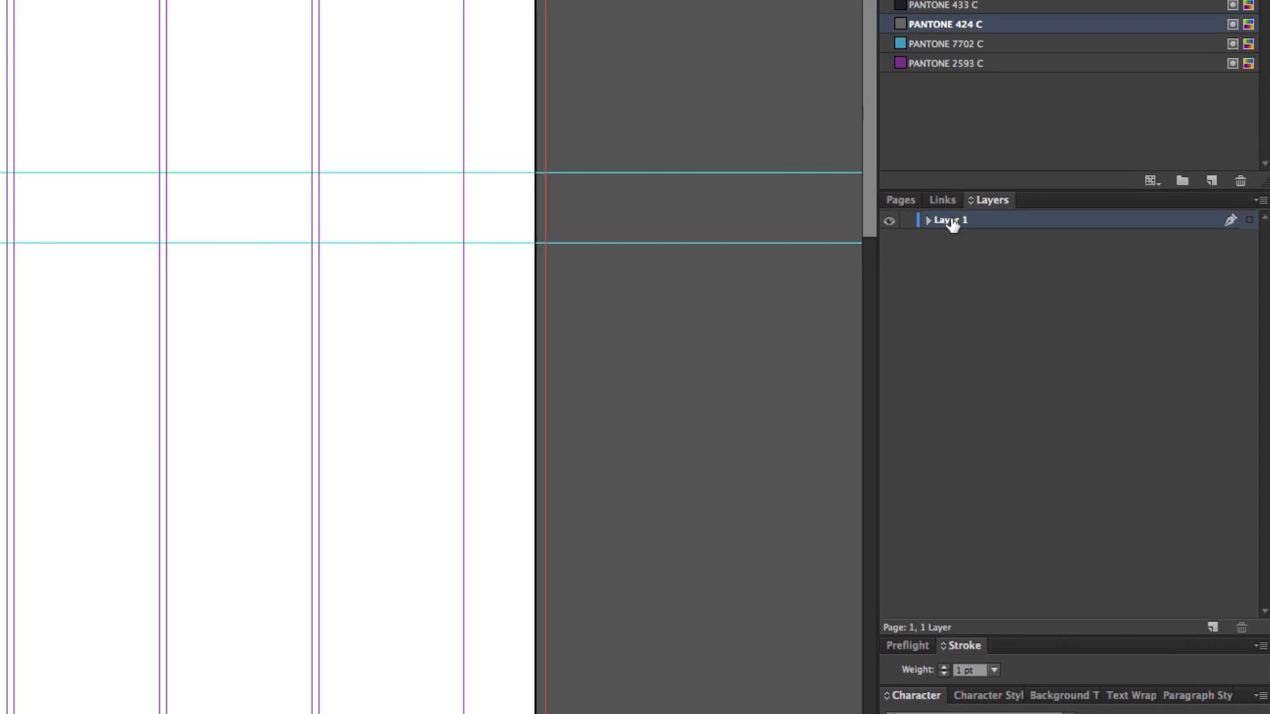
double_click(843, 125)
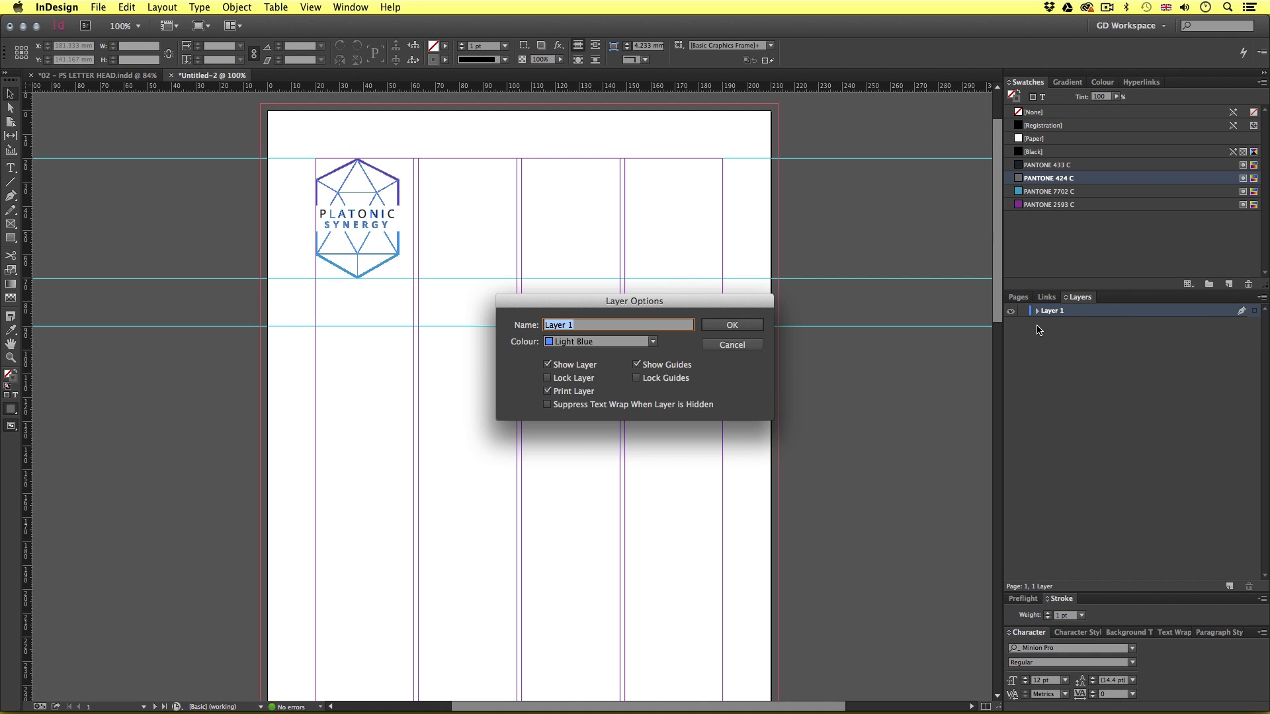
type("LETTERHEAD BASE")
left_click(729, 323)
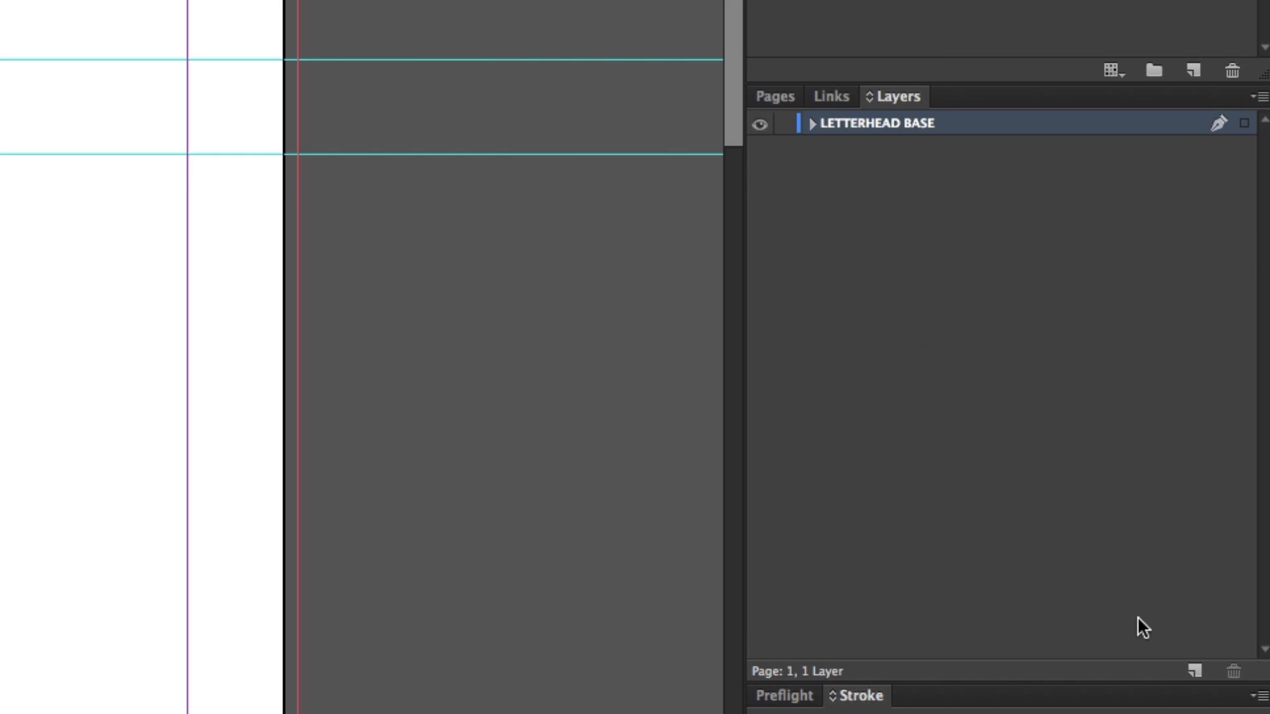
Create a new layer above LETTERHEAD BASE and name it COPY GUIDE
left_click(1198, 677)
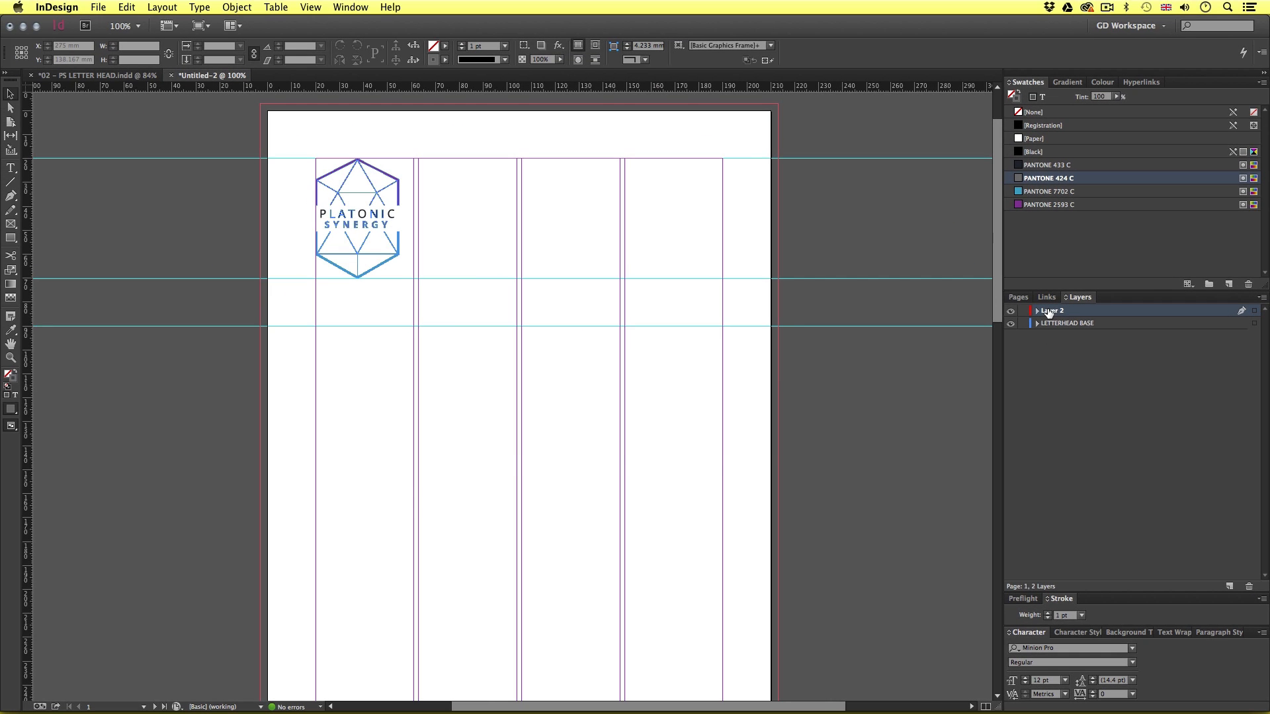
double_click(962, 232)
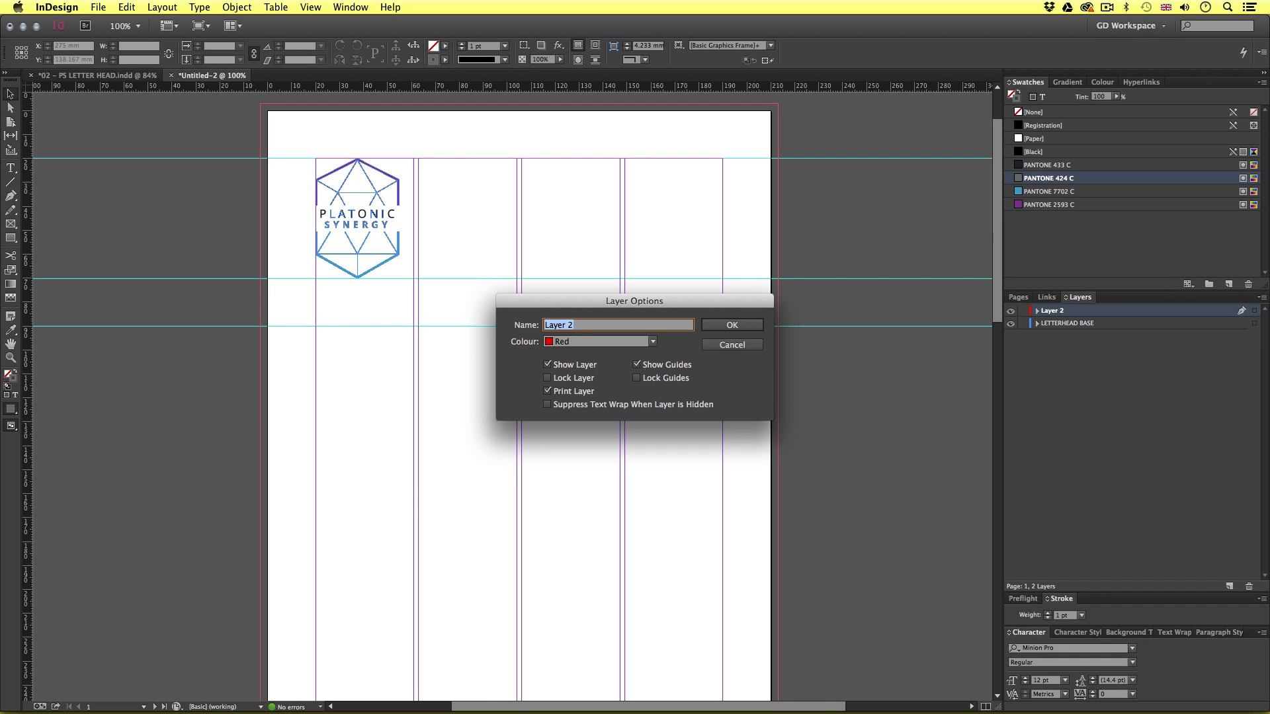
type("COPY GUIDE")
left_click(732, 325)
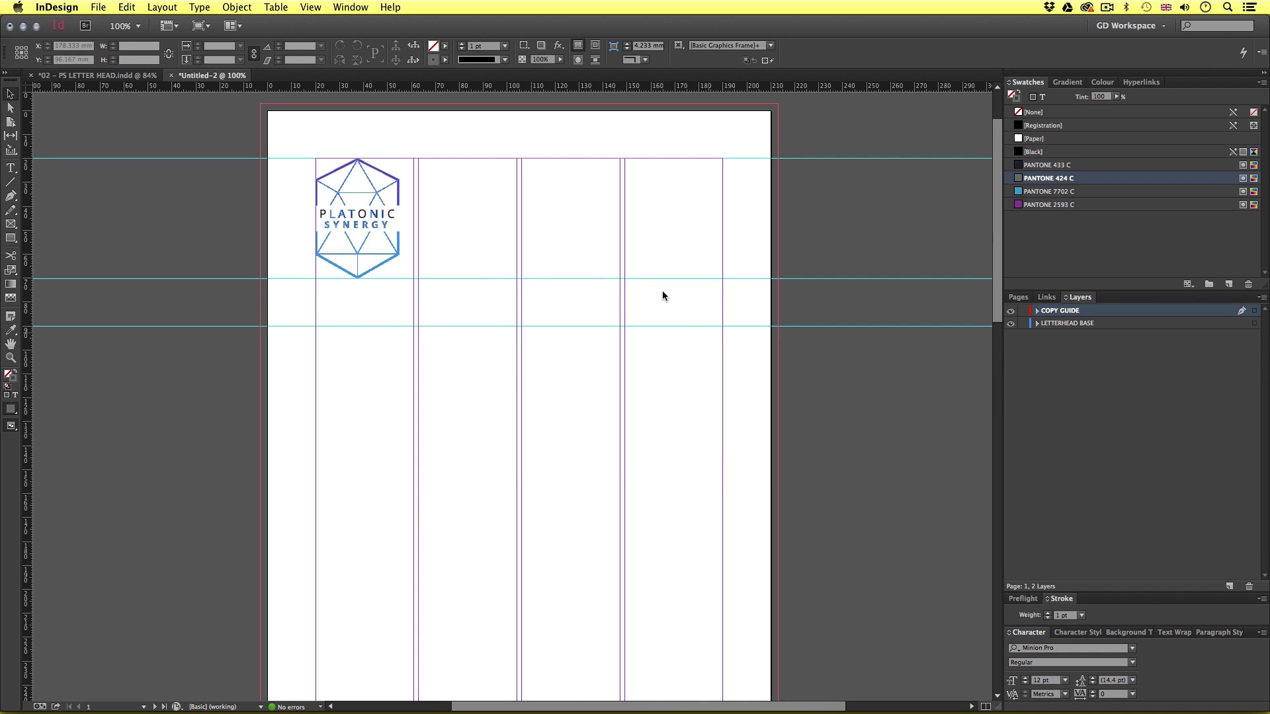
Draw a text frame on the COPY GUIDE layer, spanning the second to fourth columns and starting at the lowest horizontal guide
left_click(11, 169)
scroll(535, 332, "down", 5)
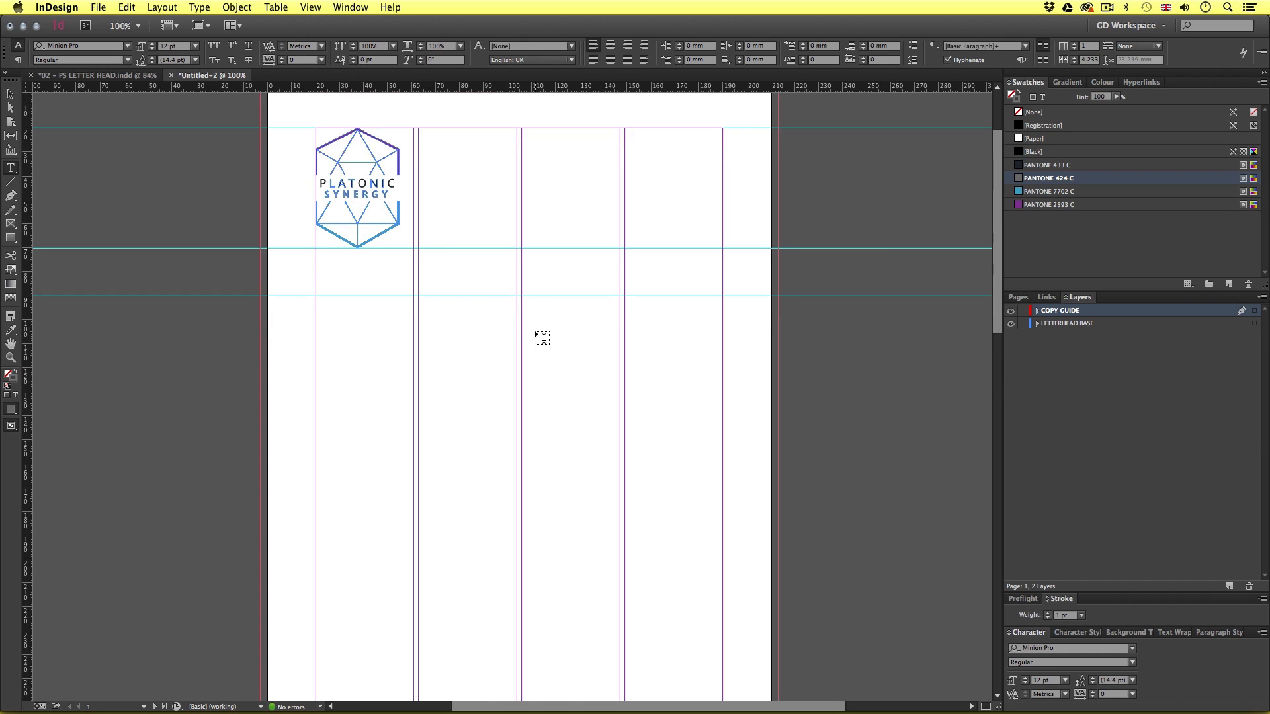
scroll(542, 336, "up", 3)
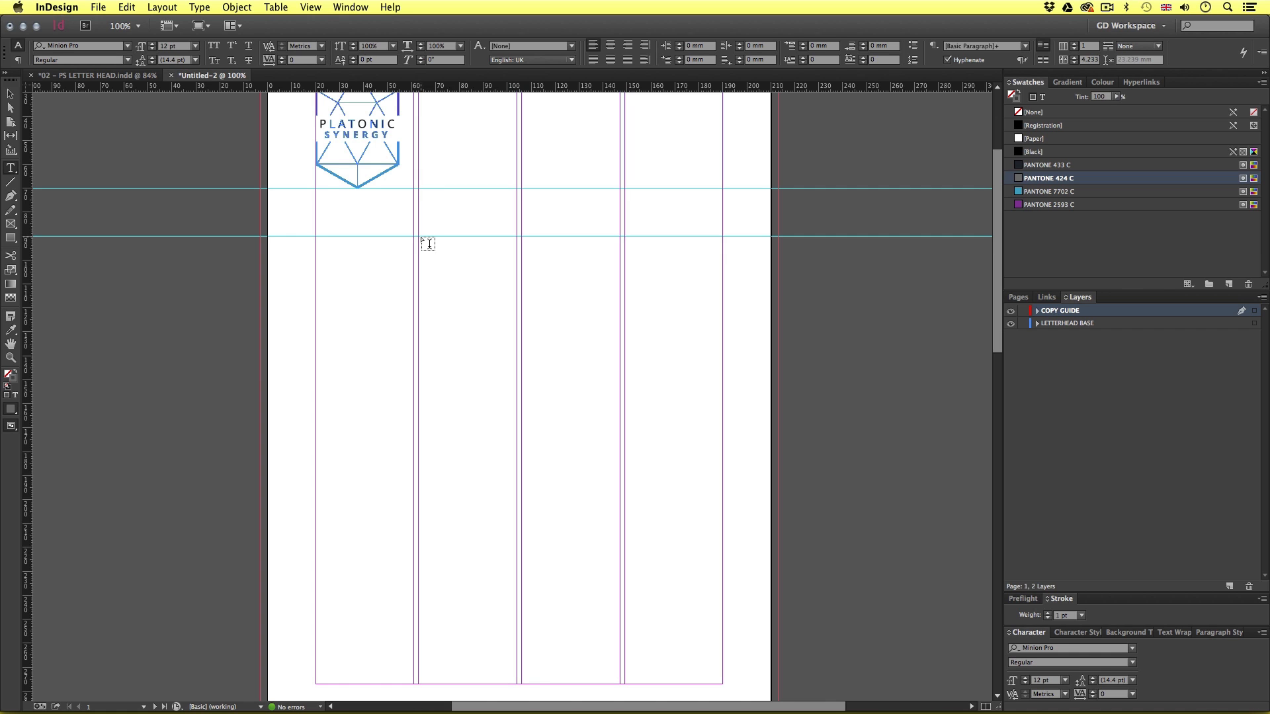
left_click_drag(419, 236, 725, 494)
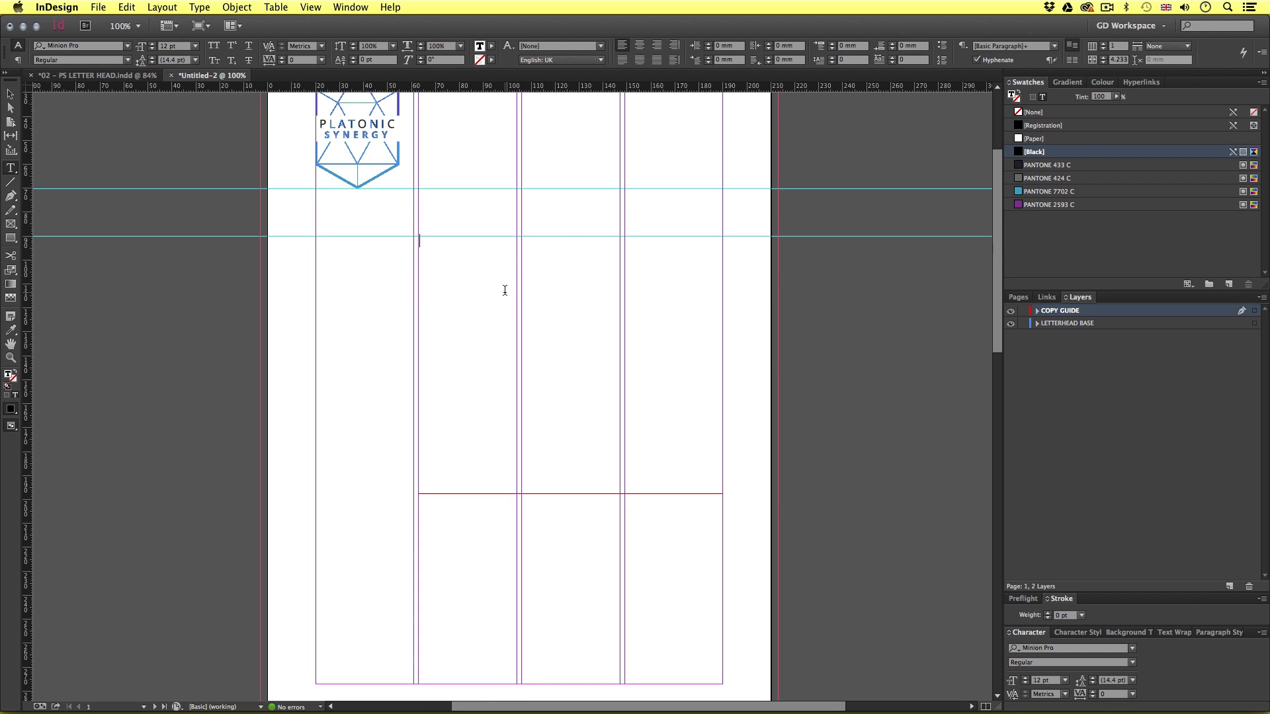
Switch to Finder and open 02 – LETTER HEAD COPY from the 03 – COPY folder inside 04 – PROJECT ASSETS
key("super+Tab")
key("super+Tab")
key("super+Tab")
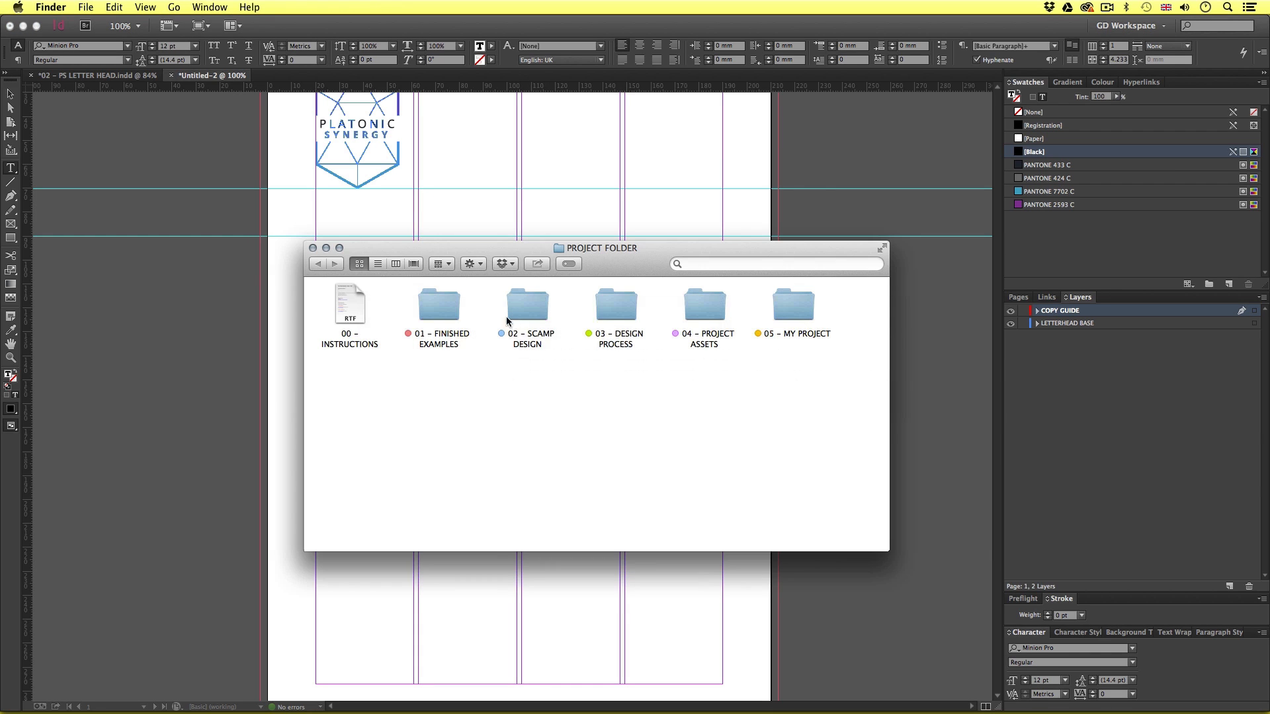
double_click(705, 308)
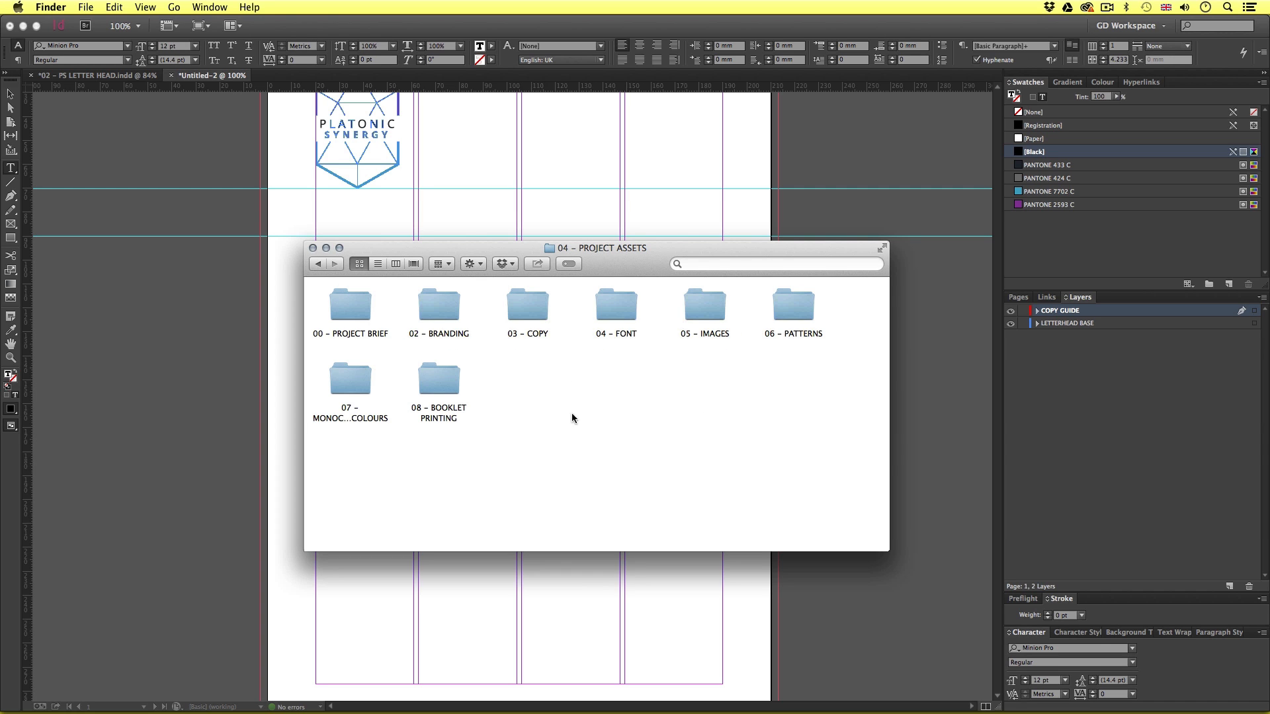
double_click(527, 305)
left_click(445, 342)
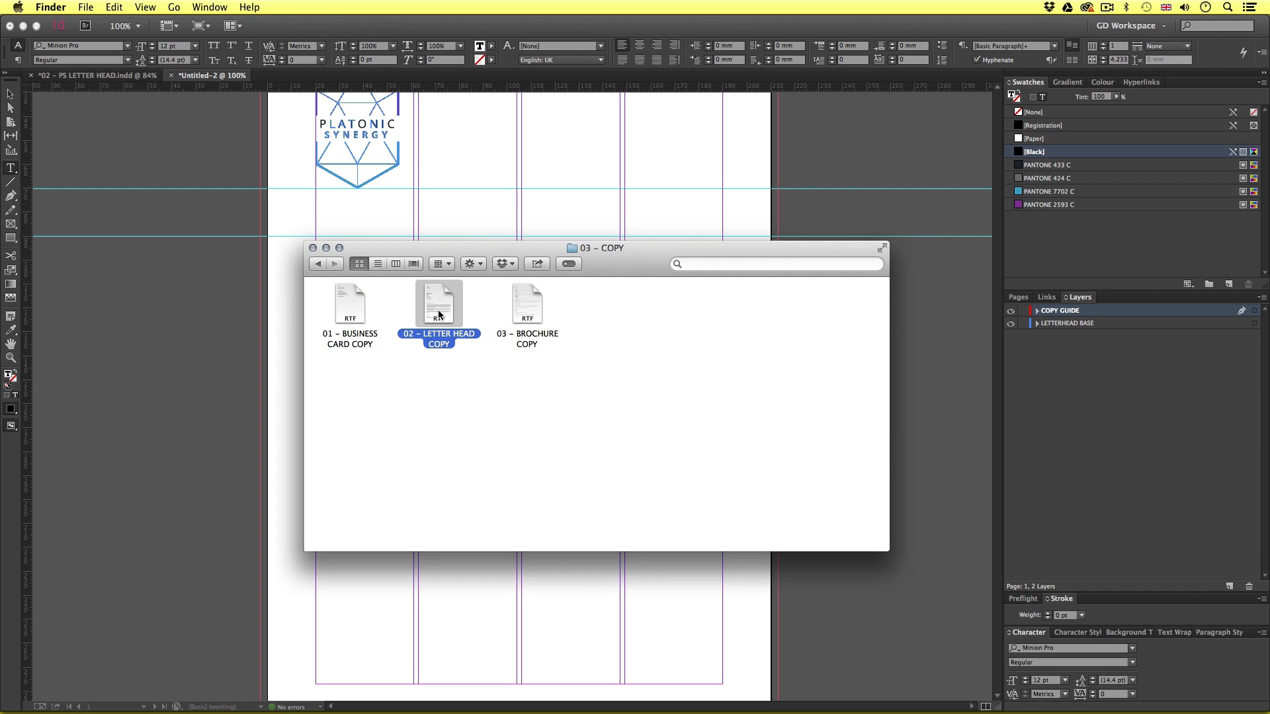
double_click(438, 308)
scroll(381, 448, "down", 2)
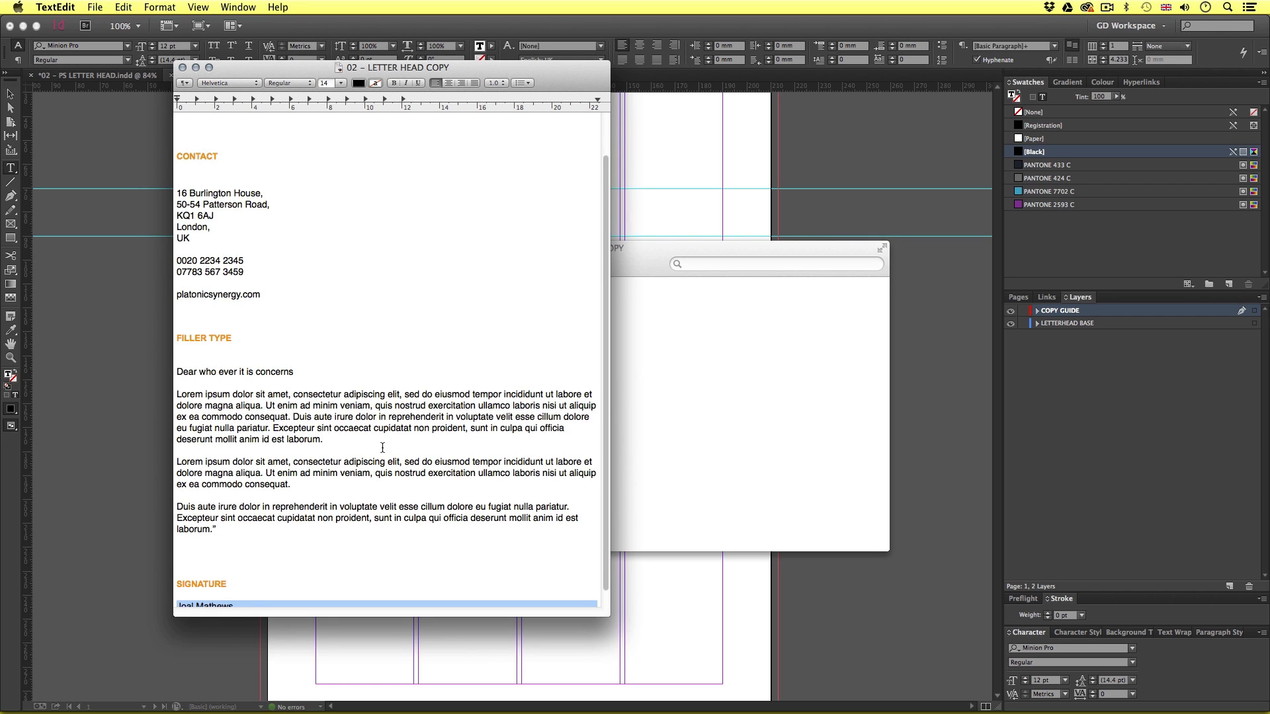
Copy the whole FILLER TYPE letter text from the copy document and paste it into the text frame in InDesign
mouse_move(175, 357)
left_mouse_down()
mouse_move(271, 504)
mouse_move(298, 509)
left_mouse_up()
key("super+c")
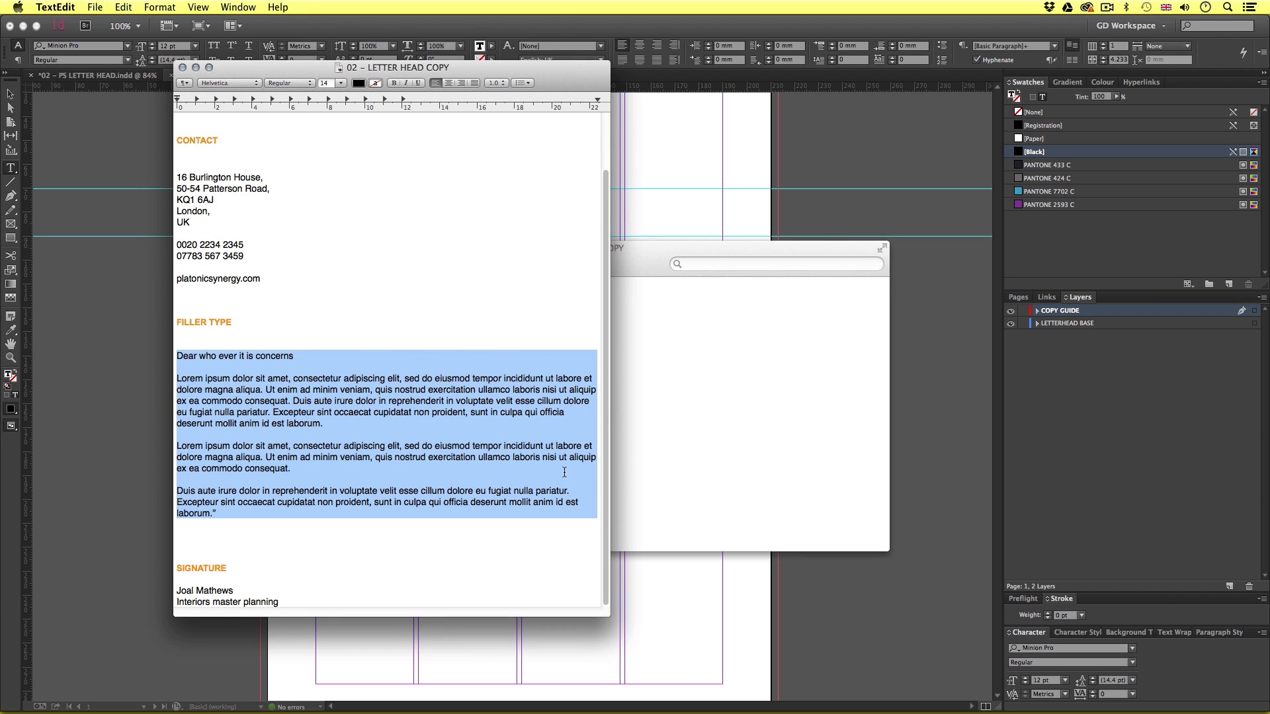
key("super+Tab")
key("super+Tab")
left_click(509, 370)
key("super+v")
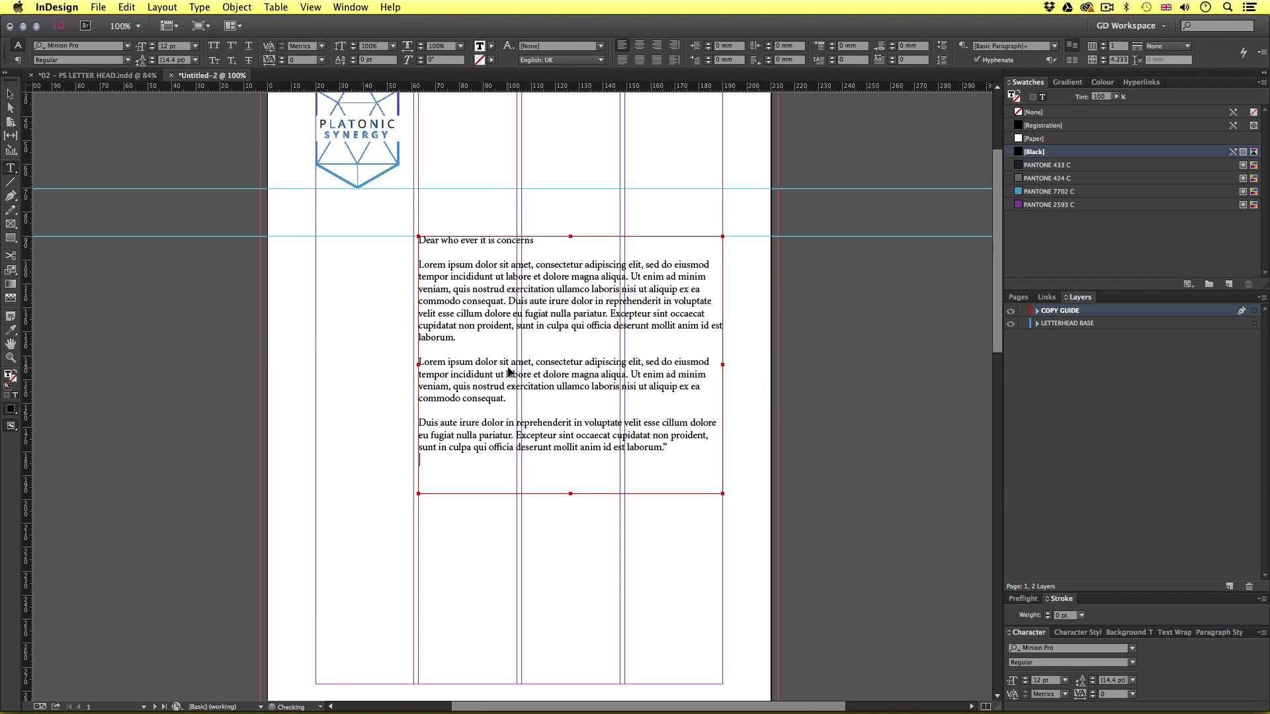
Set the font of all the pasted letter text to Open Sans Light
scroll(590, 397, "up", 2)
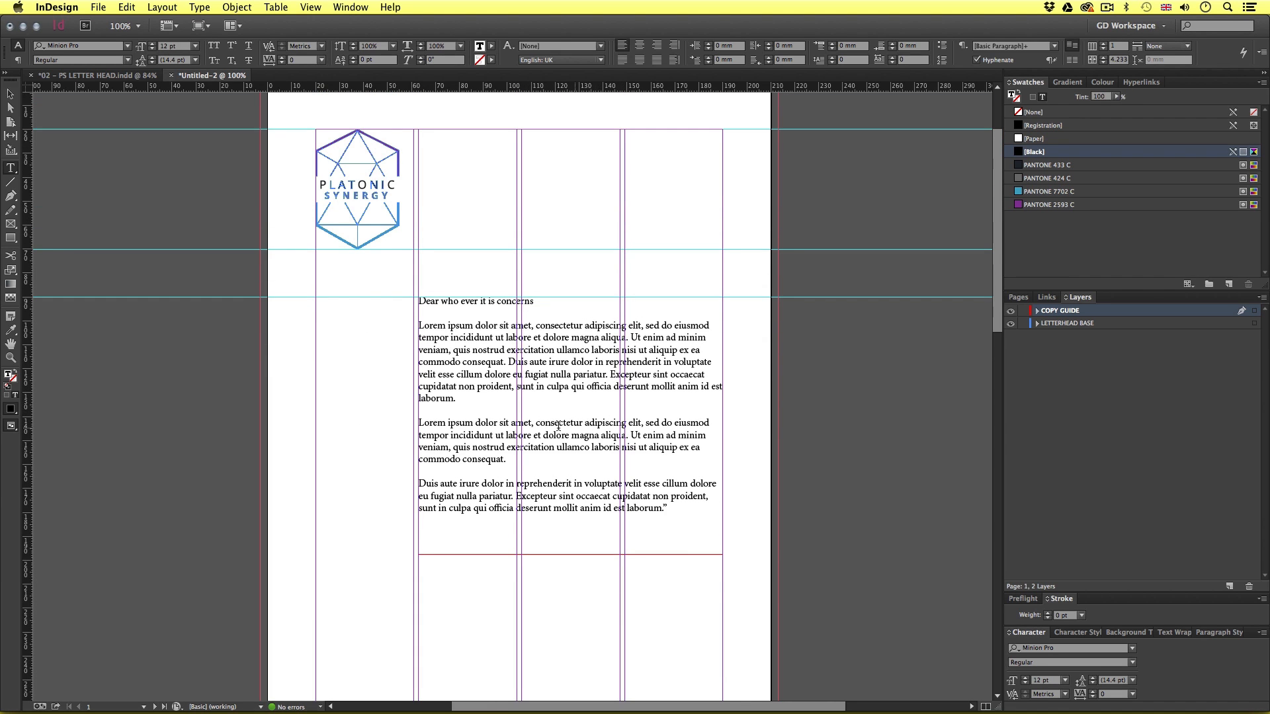
key("super+equal")
scroll(548, 435, "up", 2)
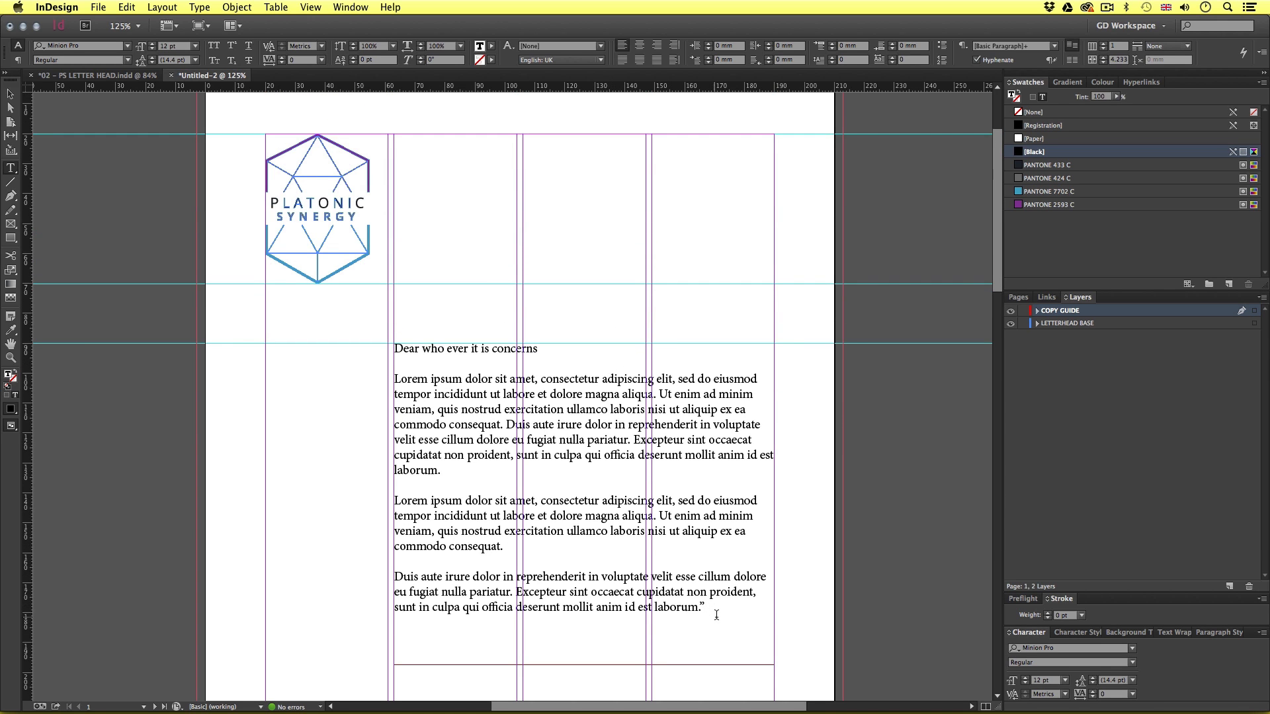
left_click_drag(716, 608, 394, 355)
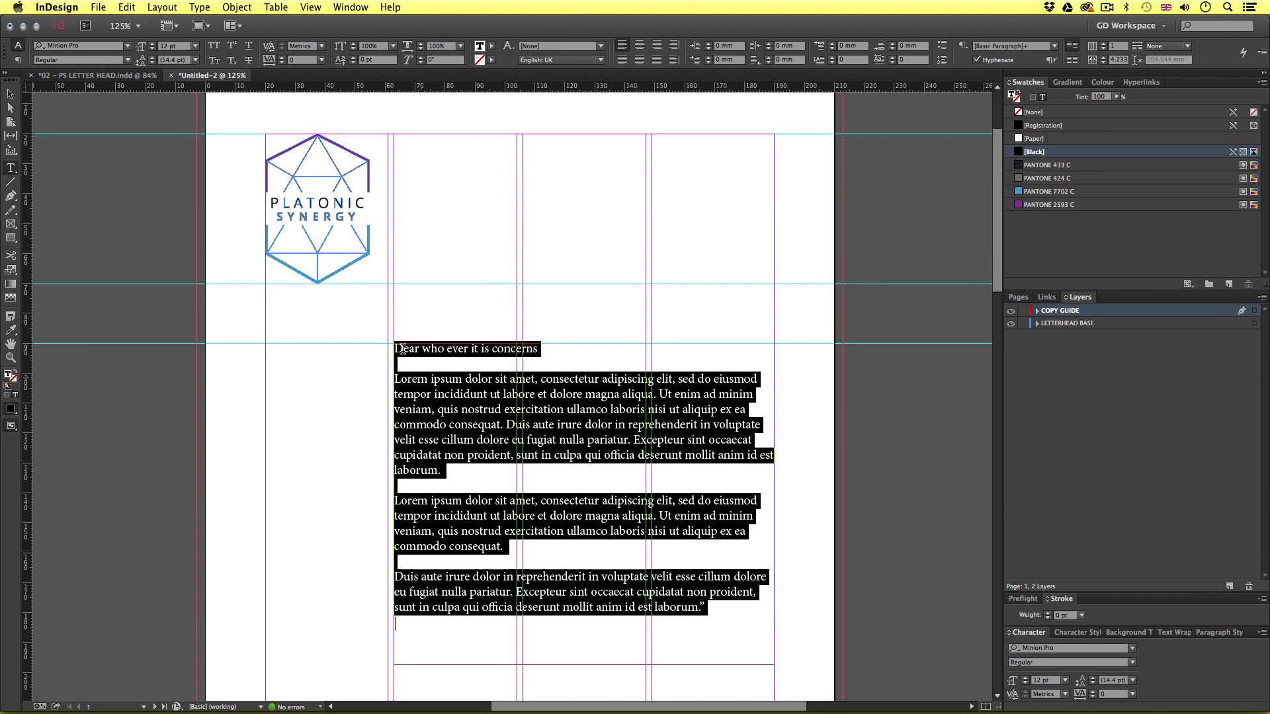
left_click(76, 46)
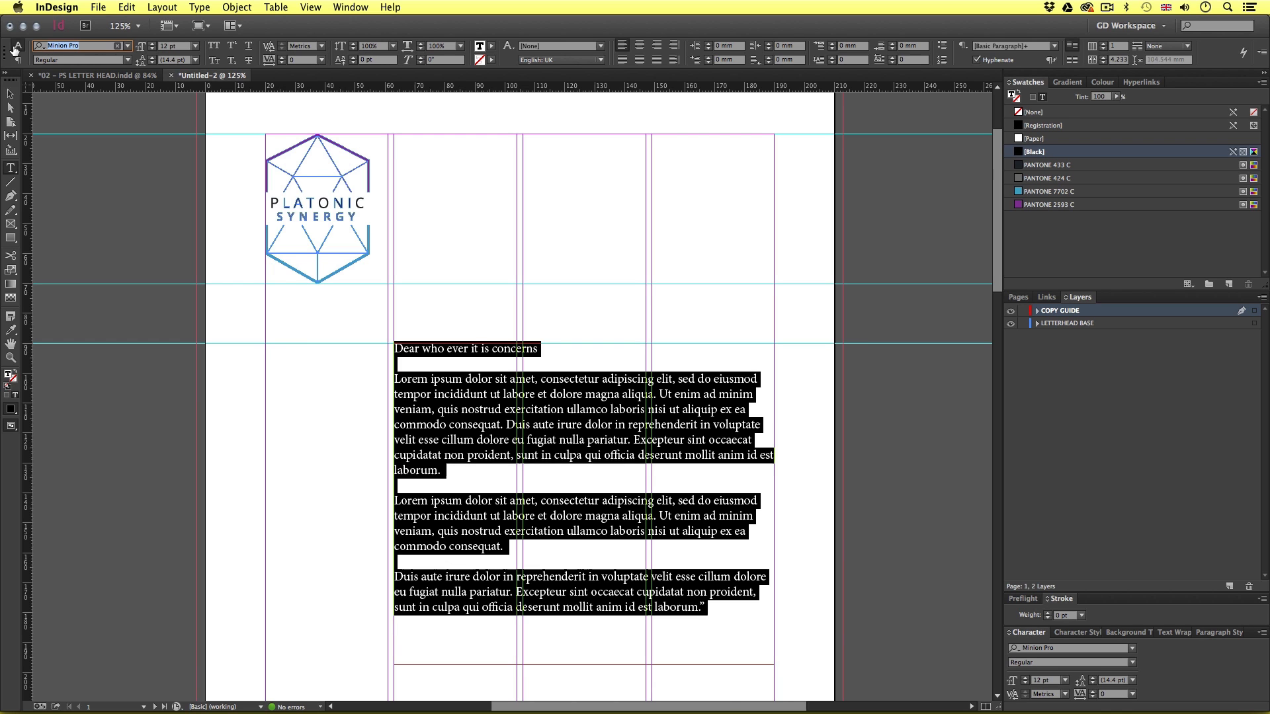
type("OPEN")
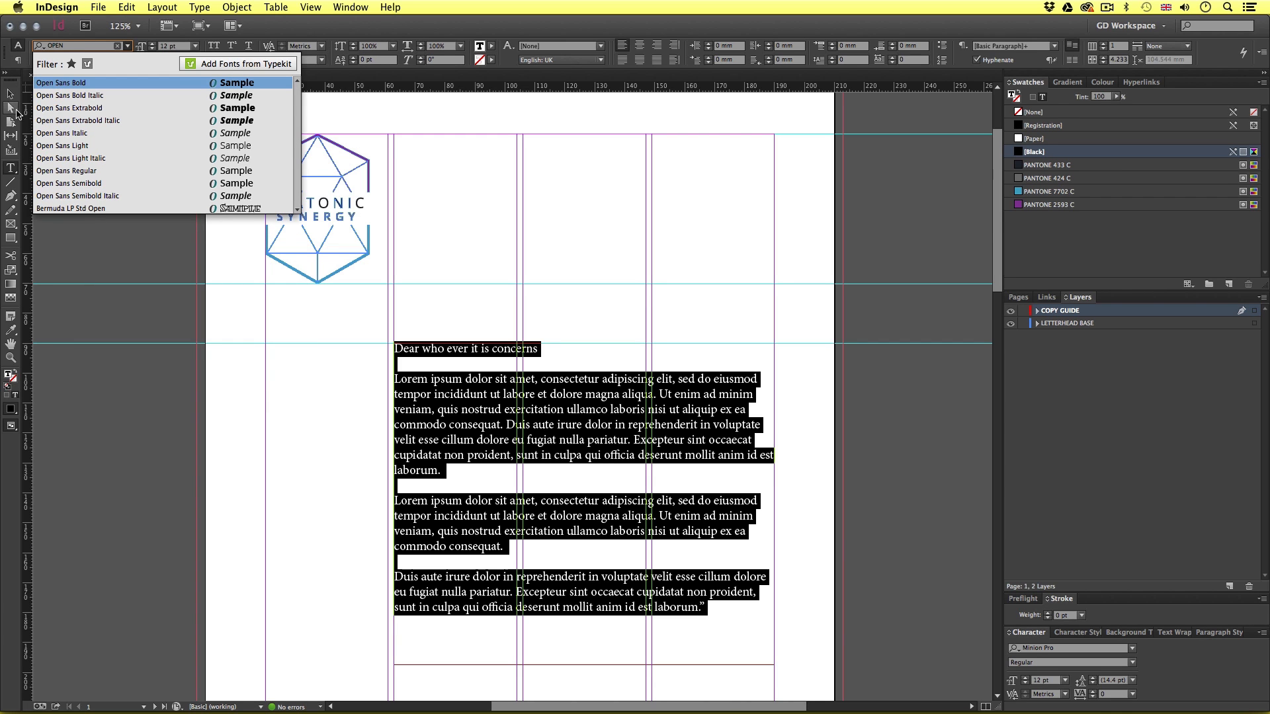
left_click(90, 151)
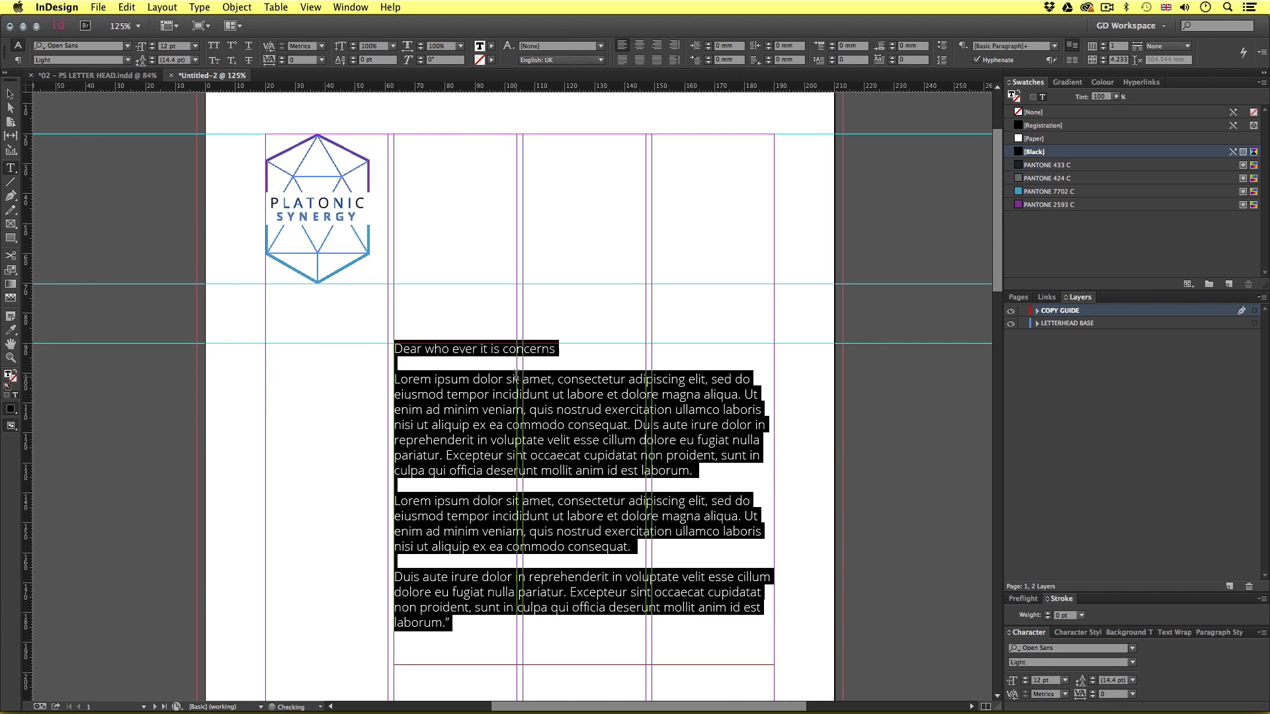
Set the selected letter text to 9 pt with 15 pt leading
left_click(168, 46)
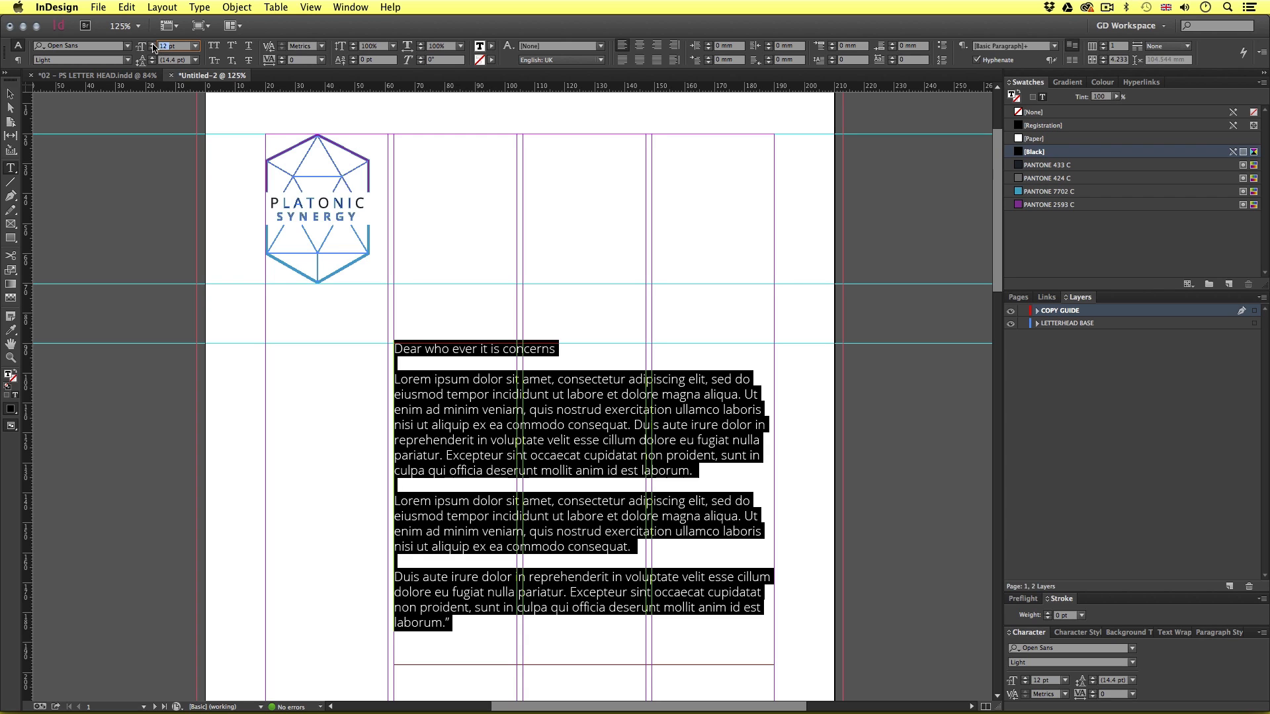
type("9")
key("Return")
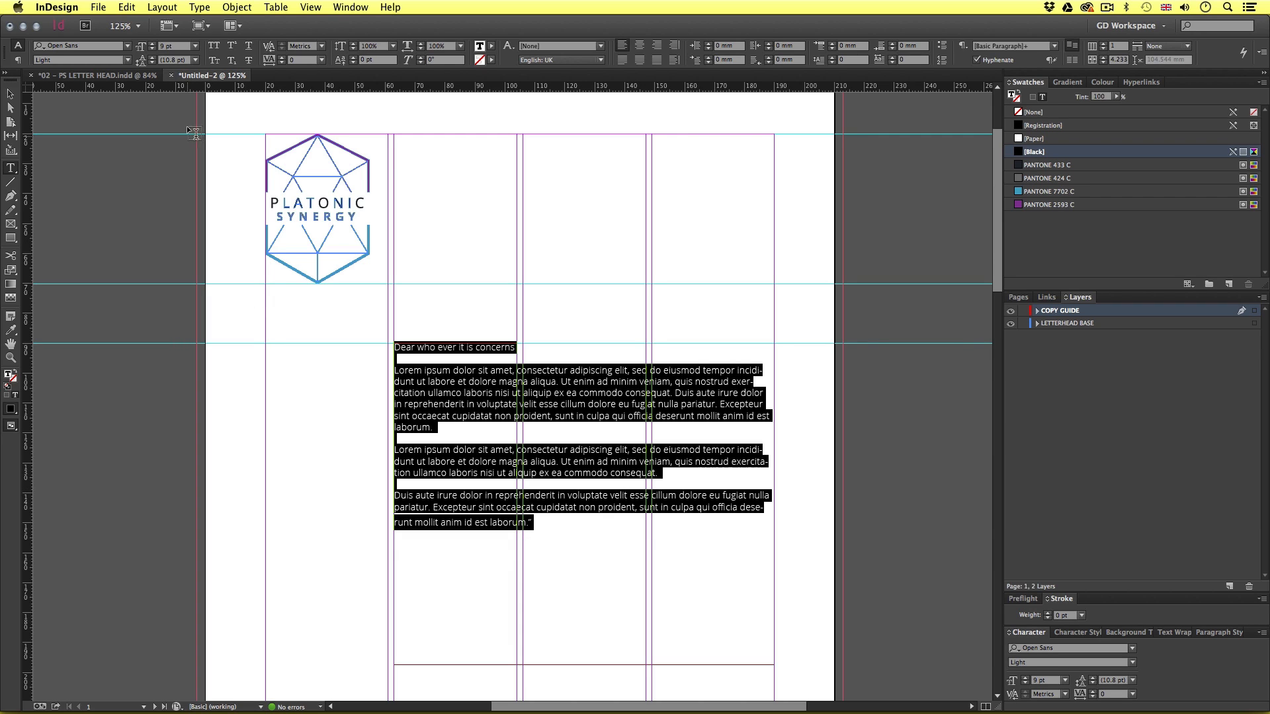
left_click(173, 60)
type("15")
key("Return")
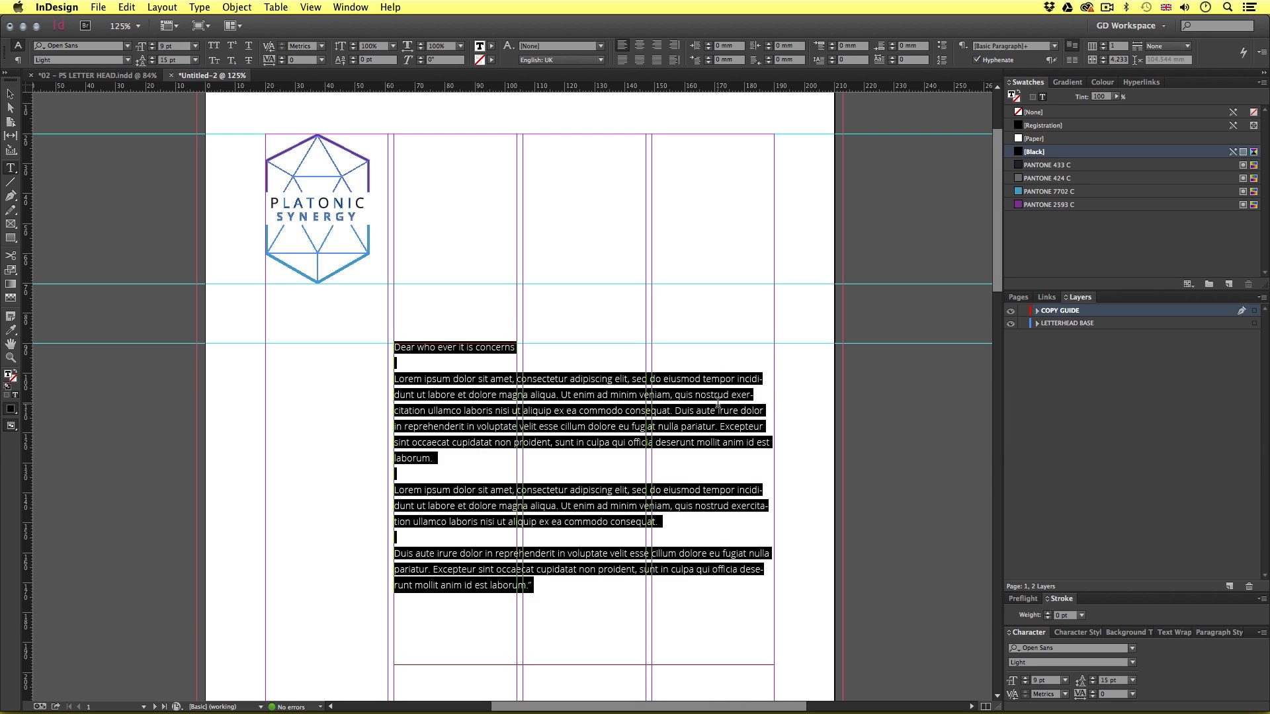
Shorten the letter's text frame to about 98 mm high by raising its lower edge
scroll(718, 403, "down", 2)
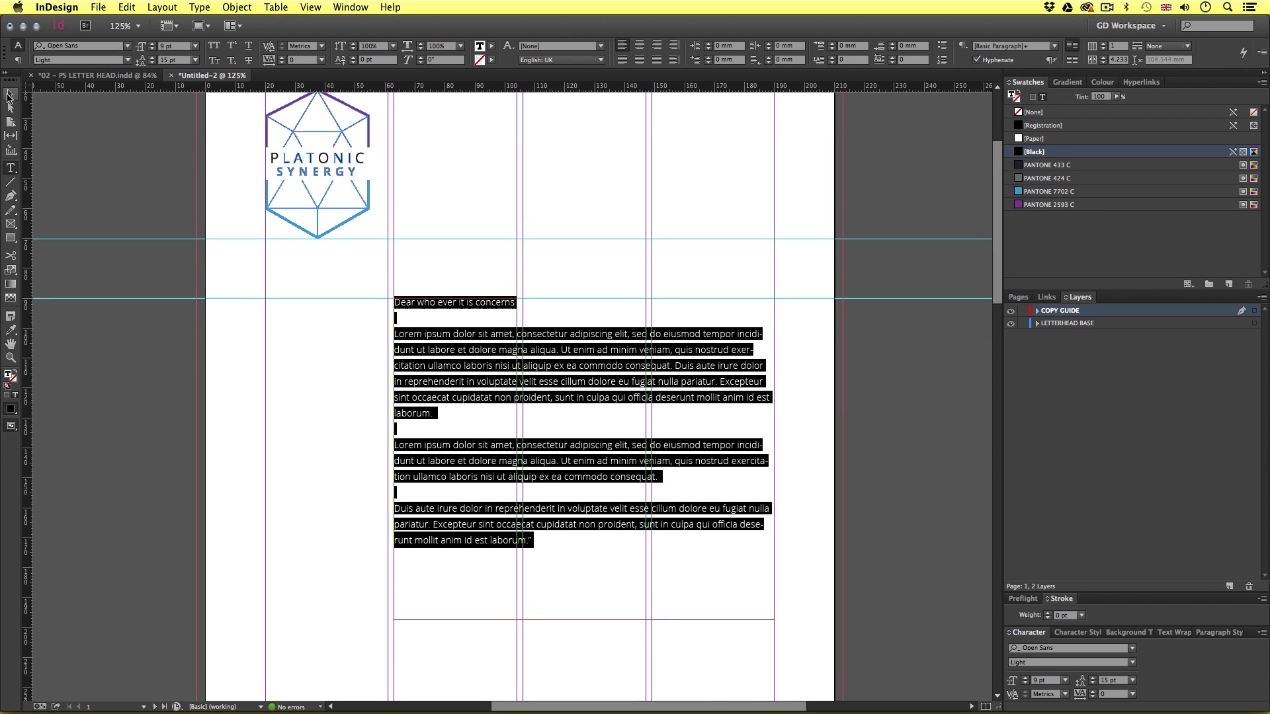
left_click(9, 96)
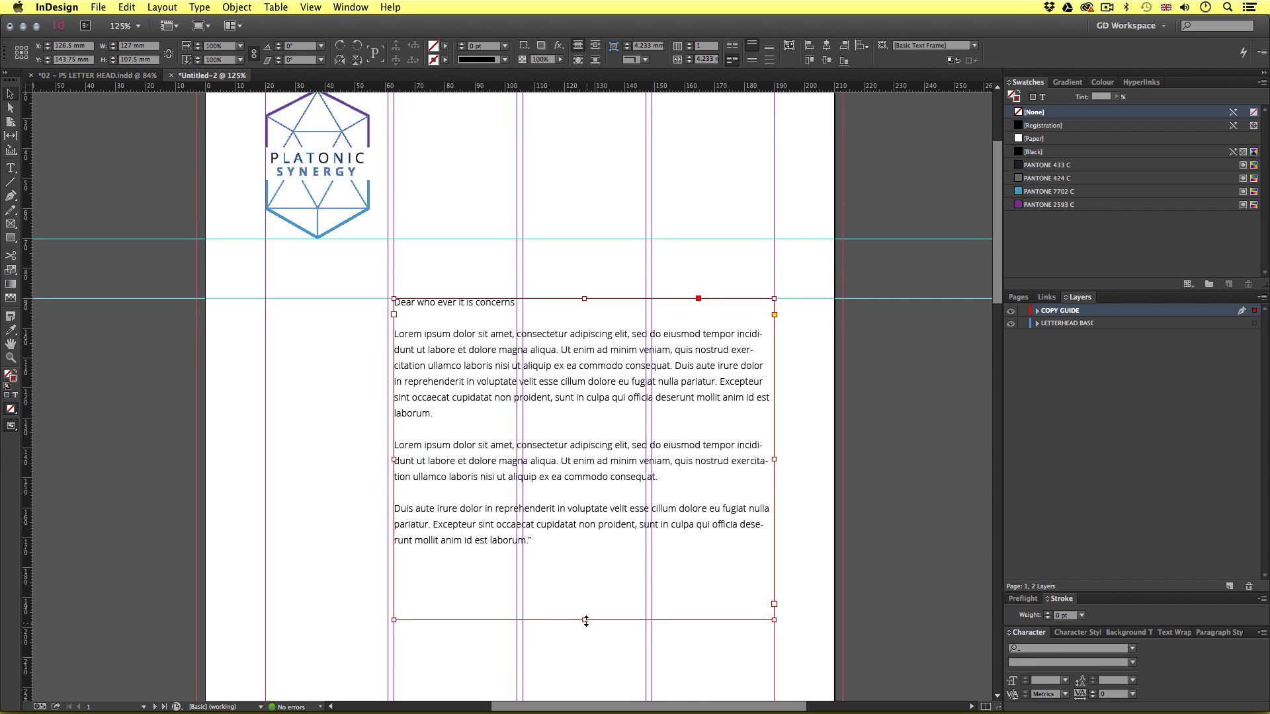
left_click_drag(586, 621, 584, 591)
key("super+z")
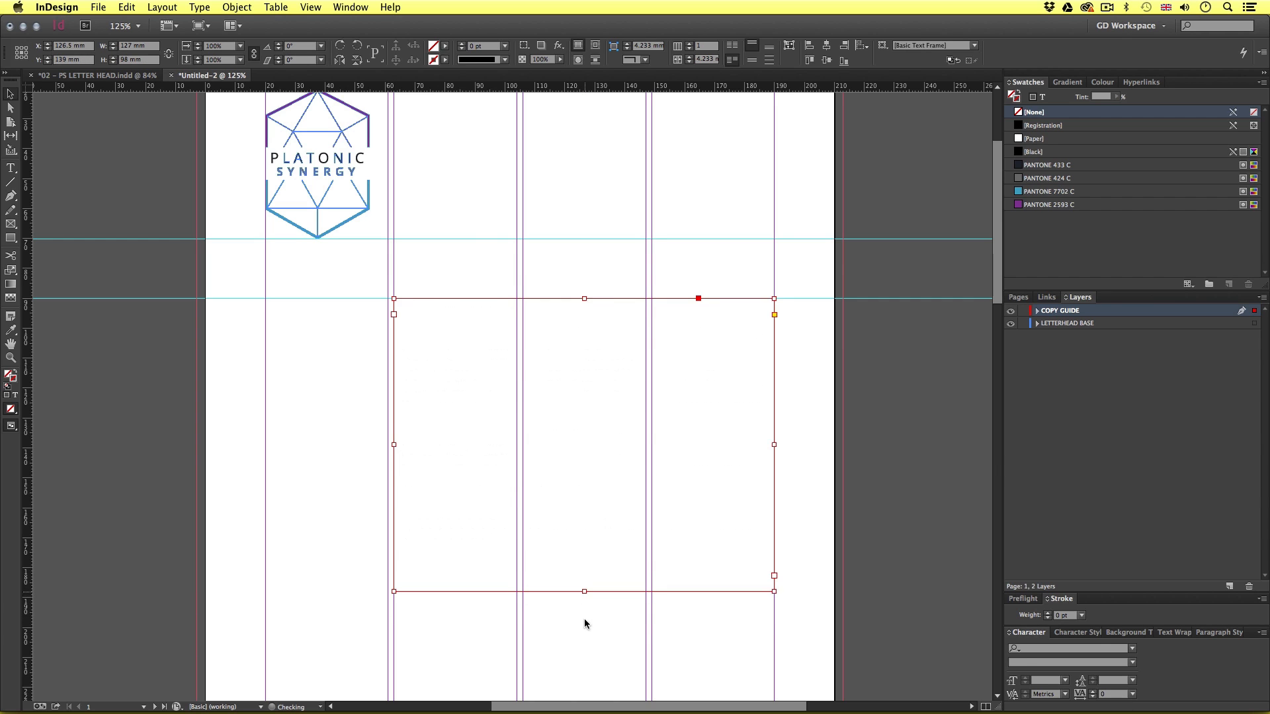
left_click(584, 619)
key("z")
left_click(584, 496, "alt")
left_click_drag(556, 409, 603, 513)
key("v")
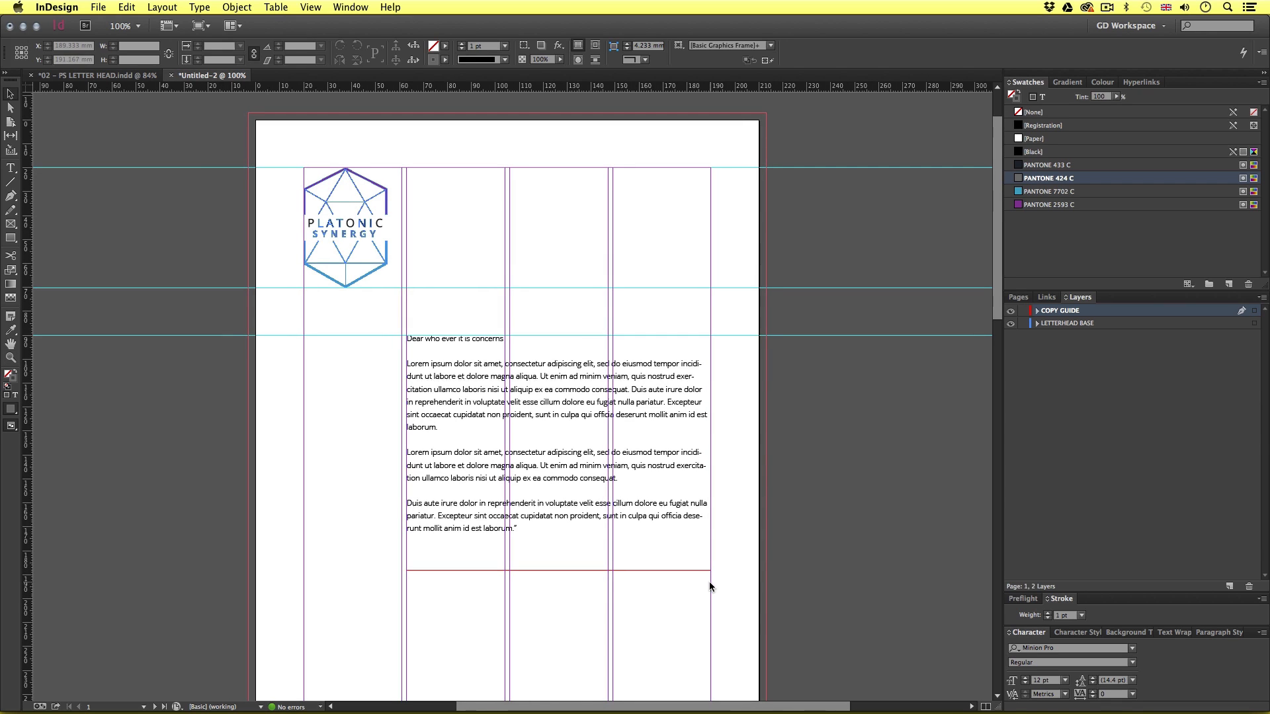
On the LETTERHEAD BASE layer, draw a text frame about 69 × 17.5 mm below the letter frame, starting at the second column's left edge
scroll(669, 454, "down", 2)
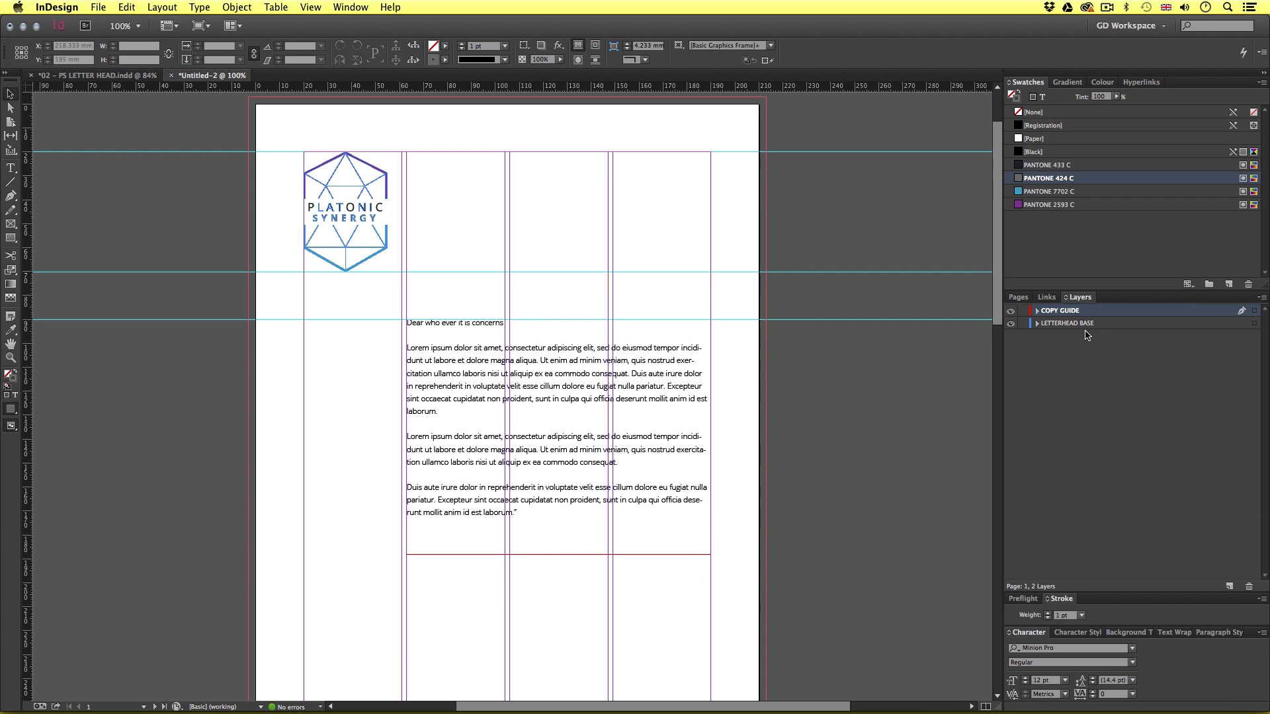
left_click(1066, 324)
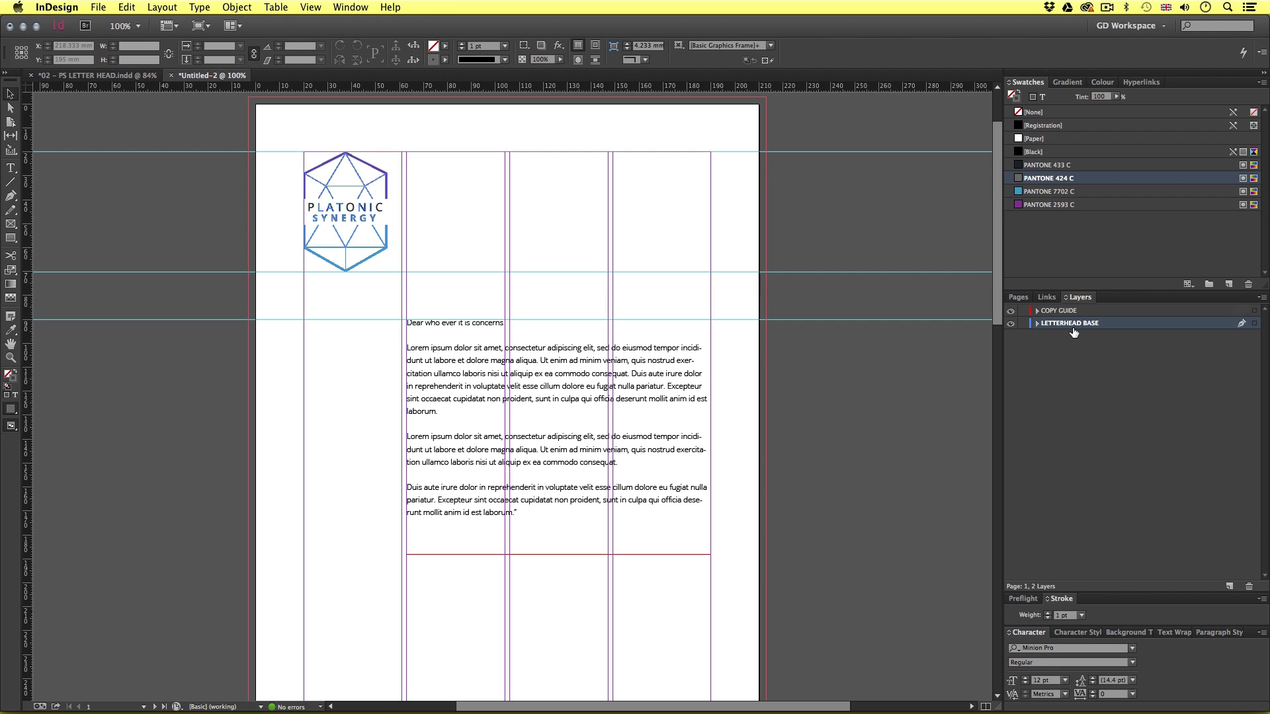
left_click(11, 169)
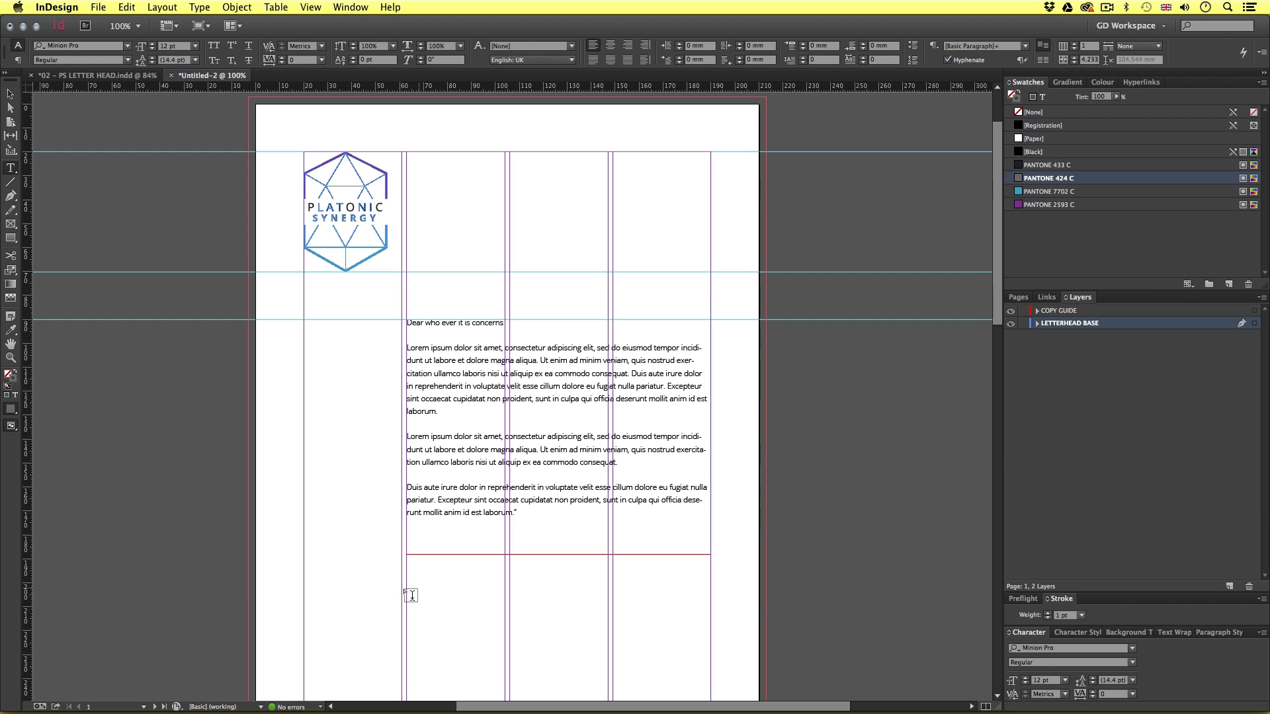
left_click_drag(407, 589, 570, 632)
left_click_drag(572, 631, 572, 630)
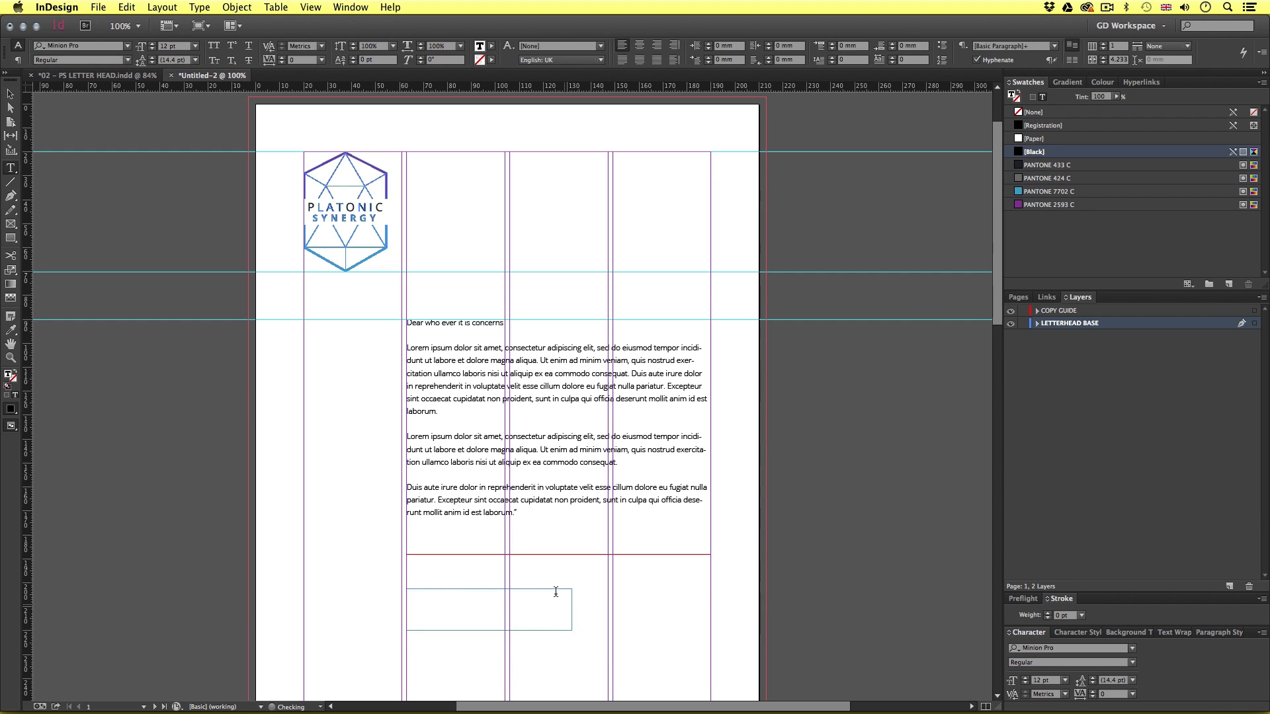
Copy the two SIGNATURE lines from the LETTER HEAD COPY document in TextEdit and paste them into the new frame in InDesign
key("super+Tab")
key("super+Tab")
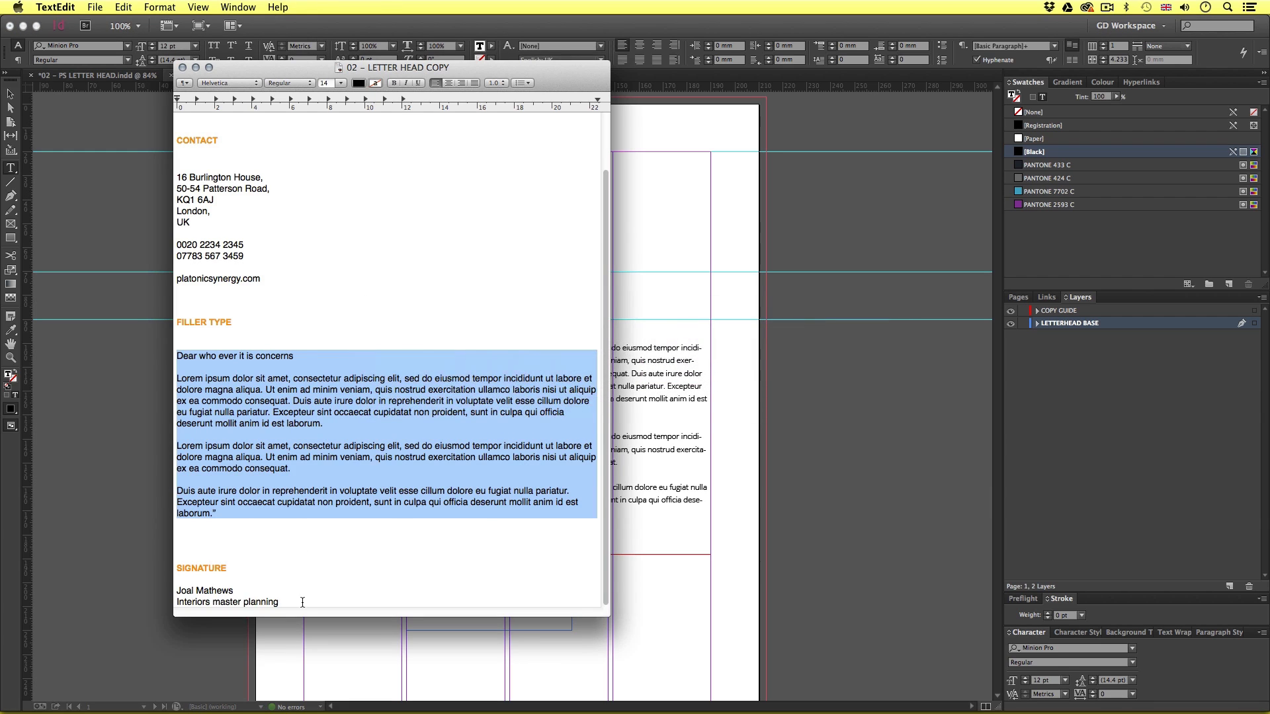
left_click_drag(303, 602, 173, 590)
key("super+c")
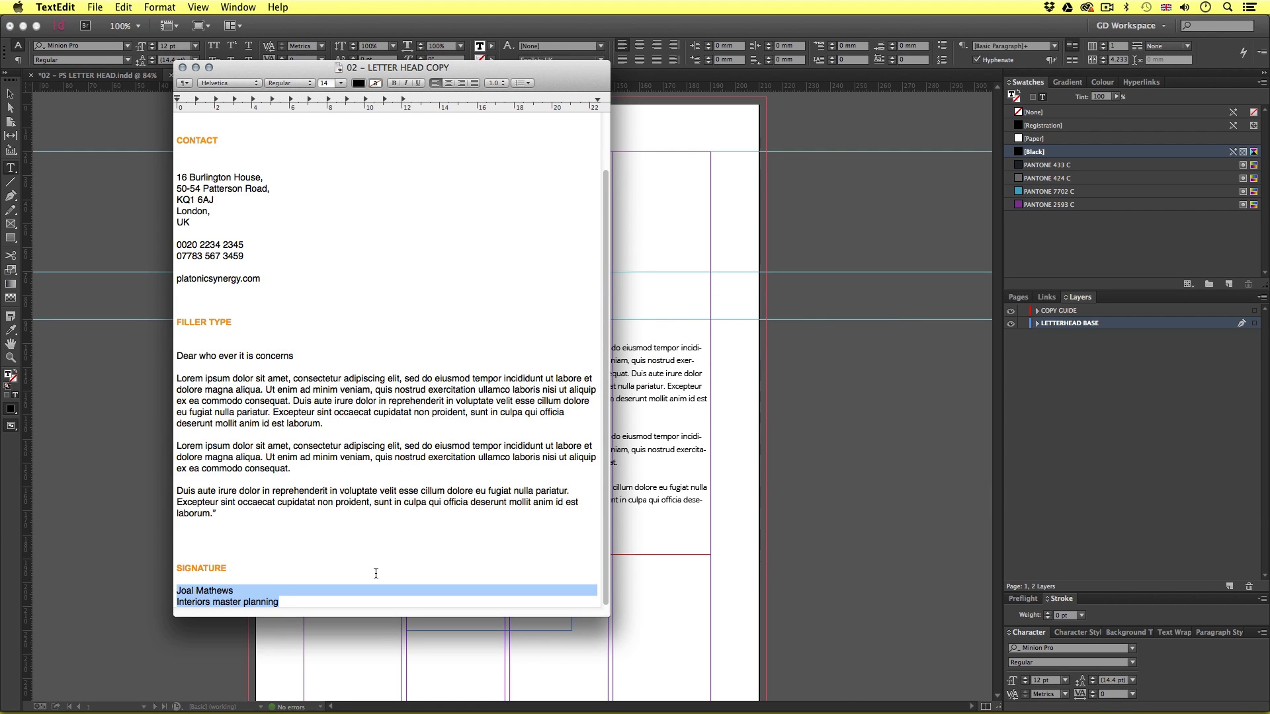
key("super+Tab")
key("super+v")
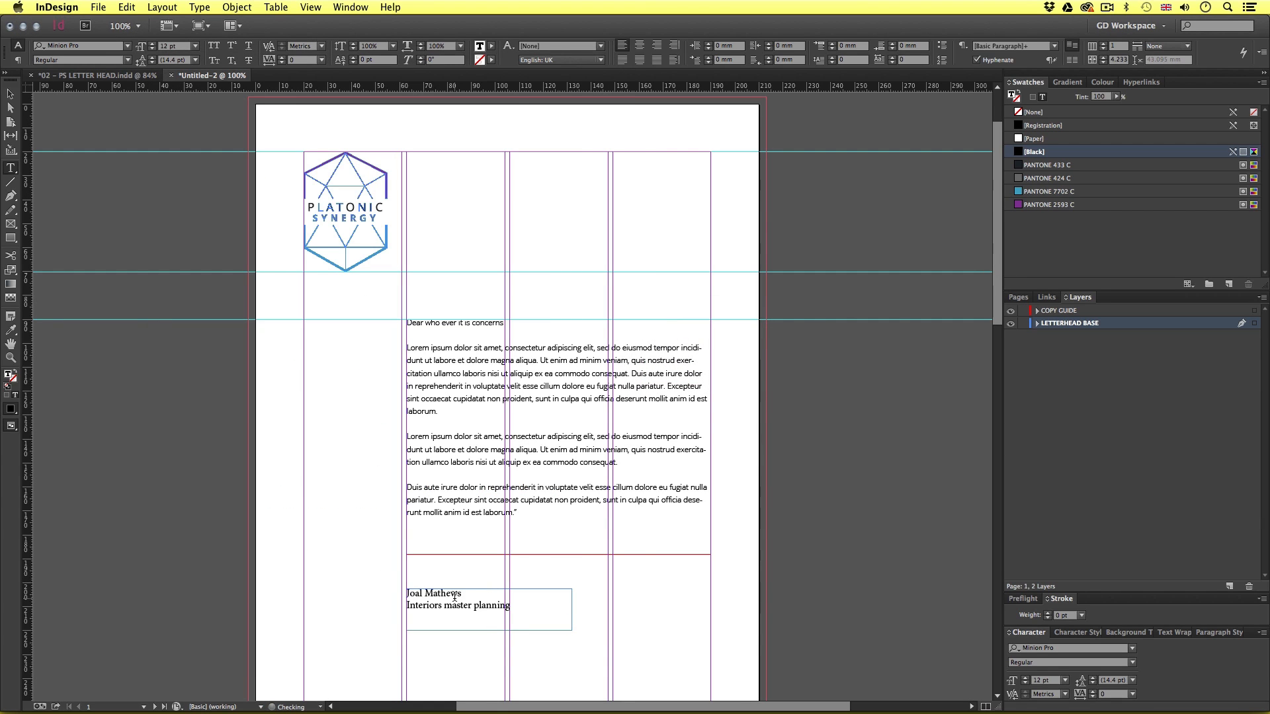
Match the signature text's formatting to the letter body using the Eyedropper tool
key("super+equal")
key("super+equal")
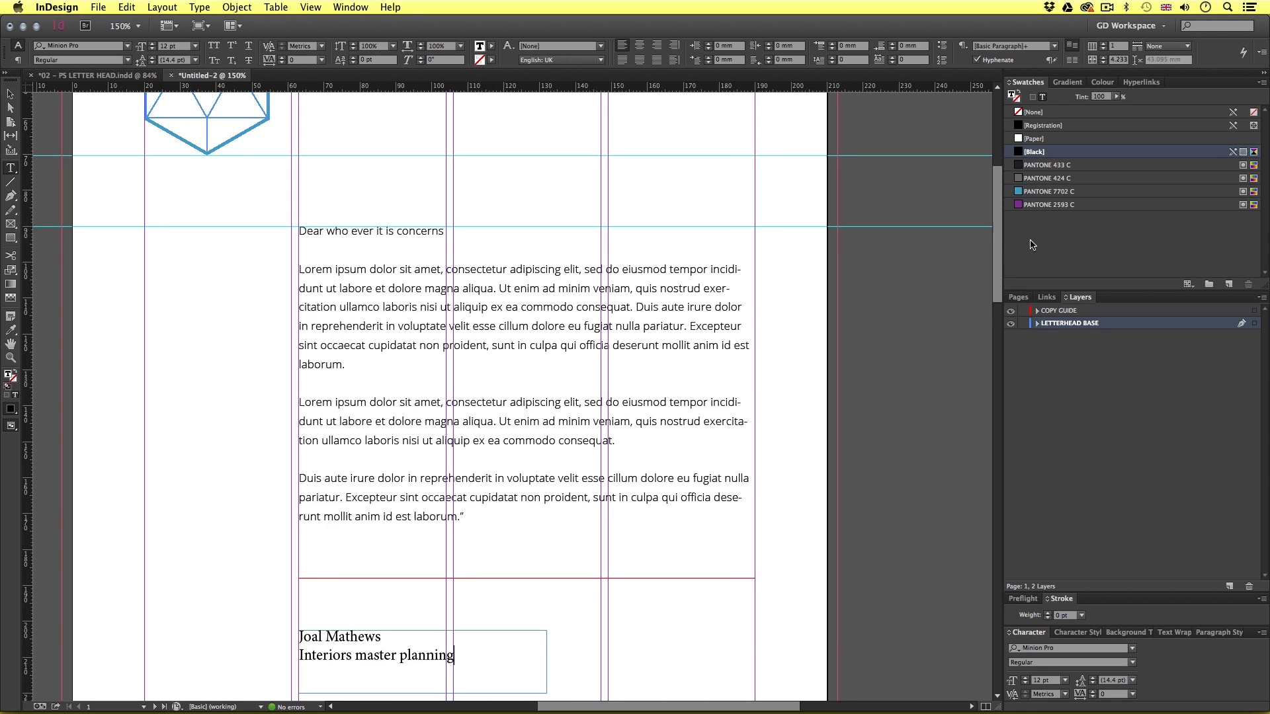
left_click_drag(999, 242, 999, 258)
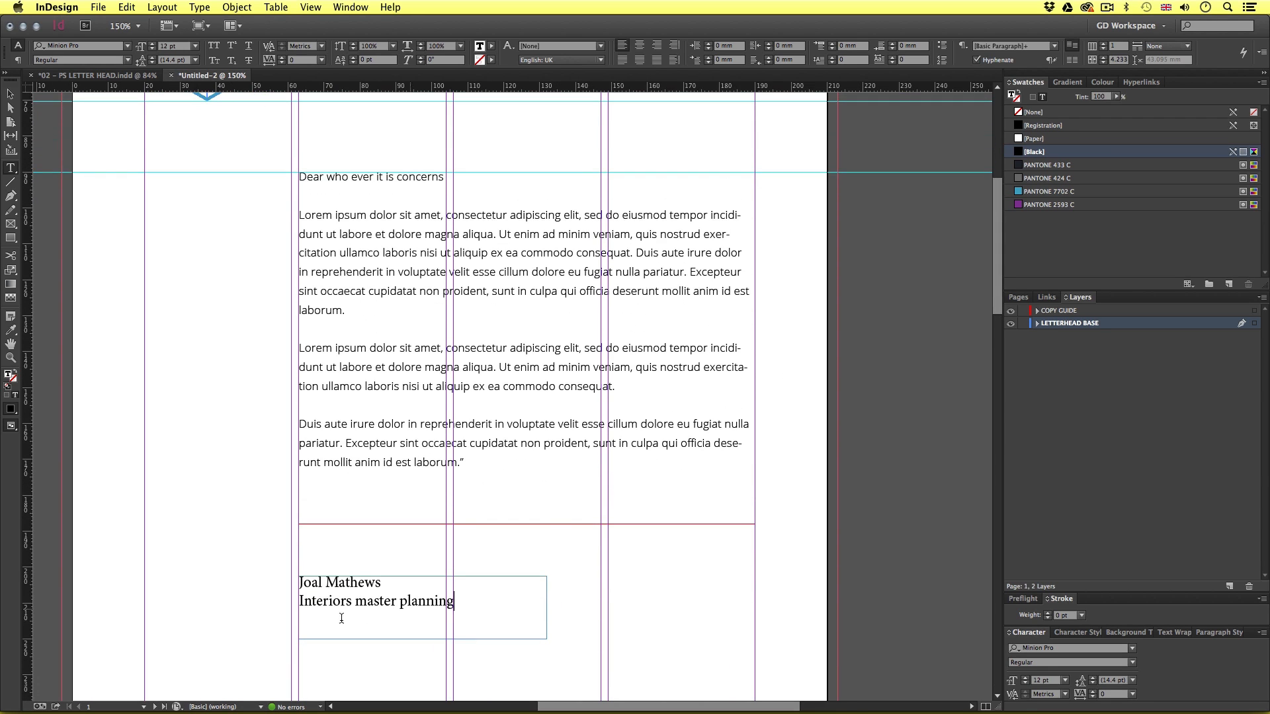
left_click(467, 628)
left_click_drag(453, 601, 283, 581)
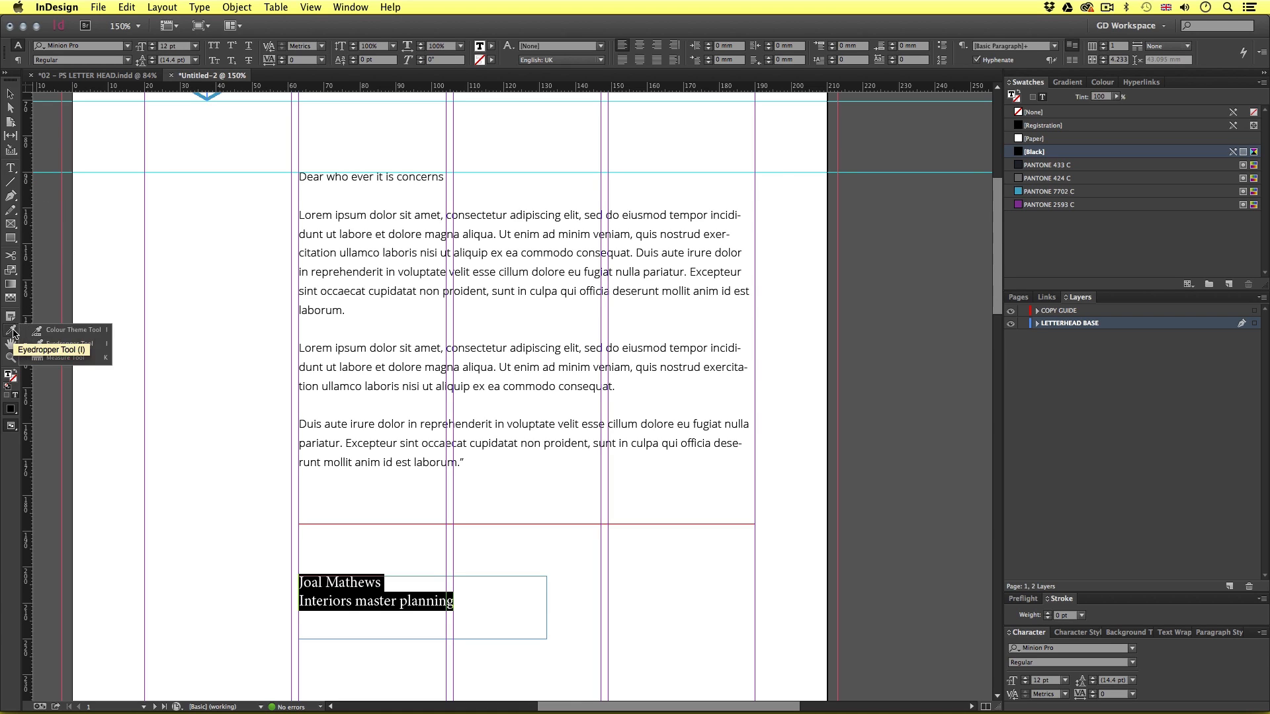
left_click_drag(12, 330, 74, 338)
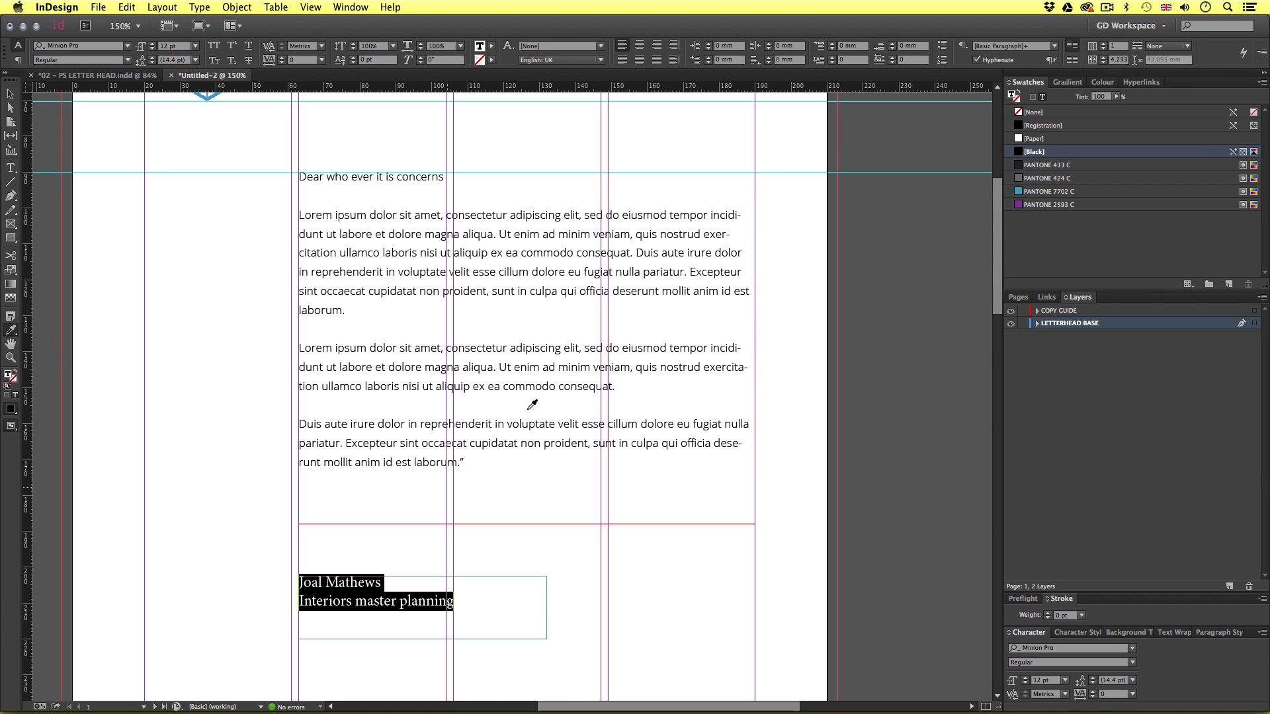
left_click(424, 361)
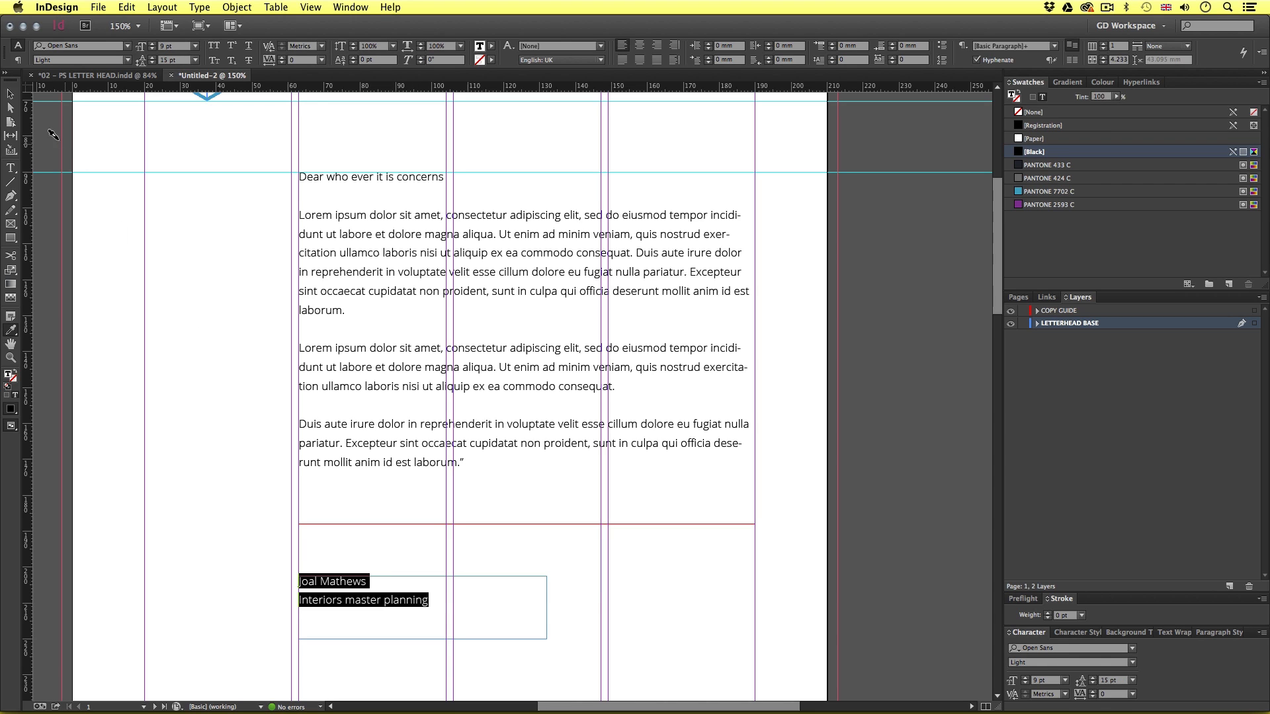
Change the font style of both signature lines to Open Sans Bold
scroll(470, 562, "down", 2)
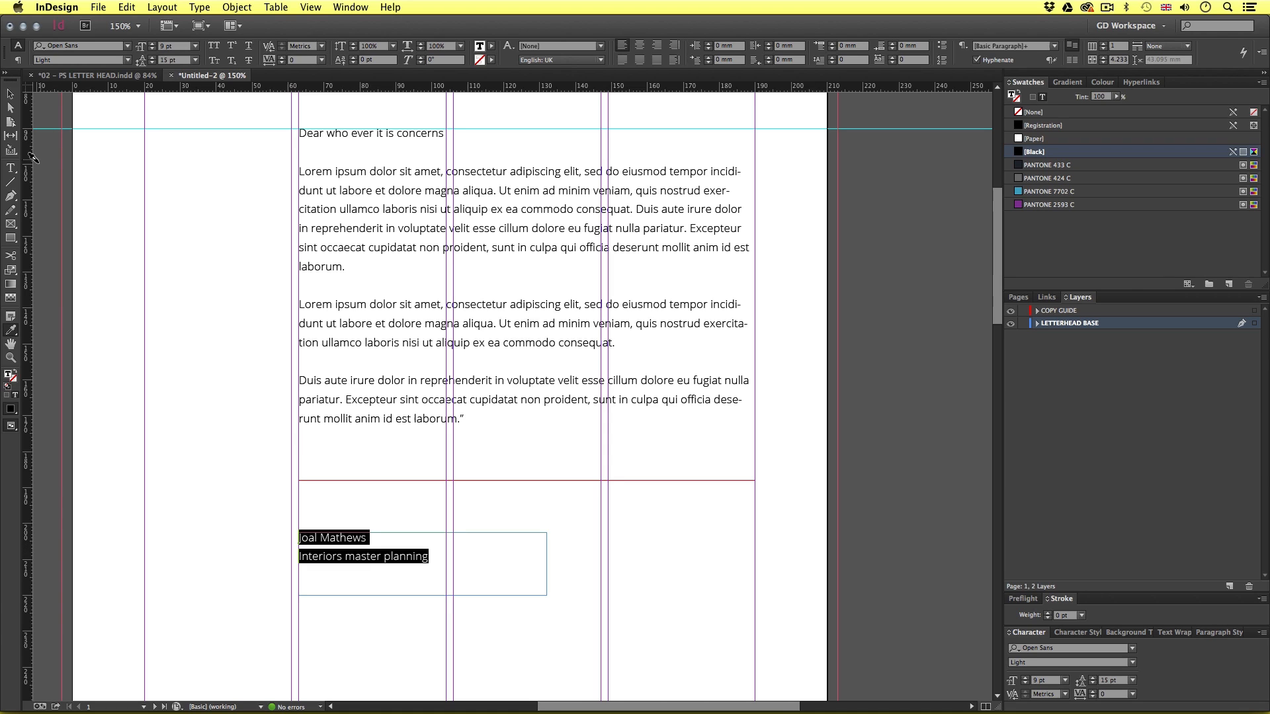
left_click(127, 60)
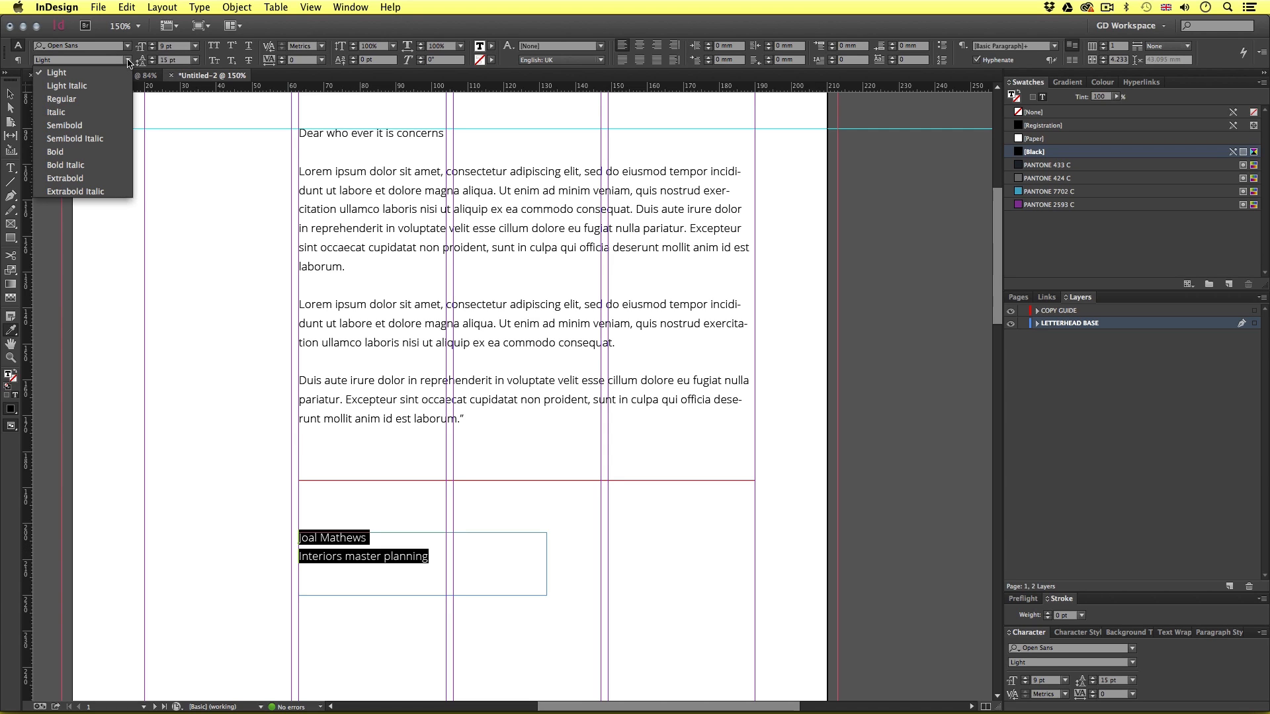
left_click(109, 152)
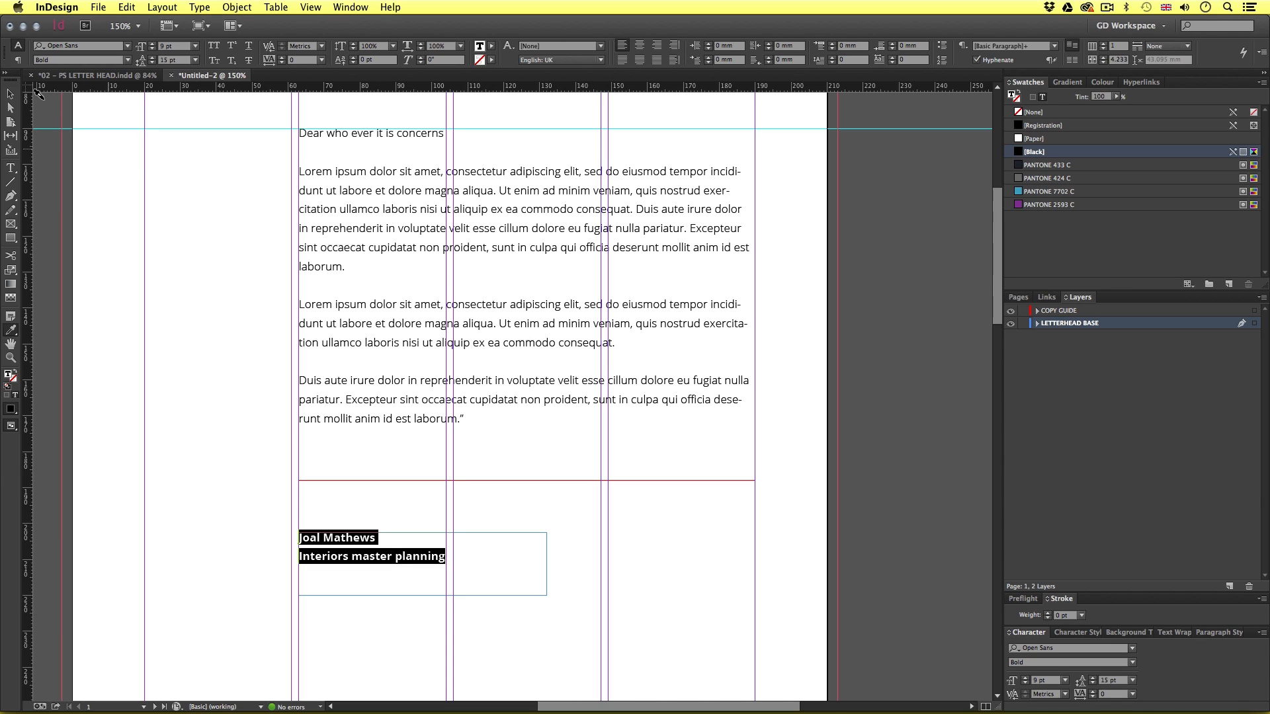
Colour the signatory's name PANTONE 7702 C and the job title line PANTONE 2593 C
left_click(11, 168)
left_click_drag(375, 538, 294, 536)
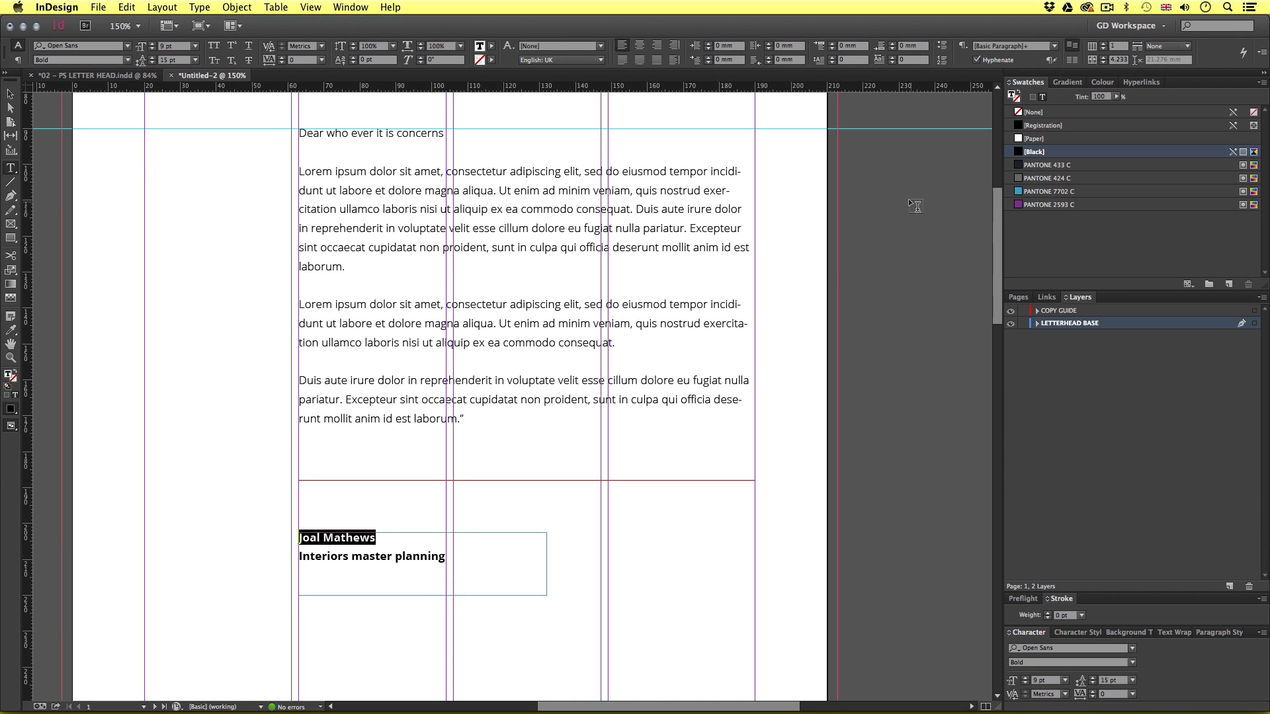
left_click(1027, 192)
left_click_drag(445, 556, 291, 555)
left_click(1033, 206)
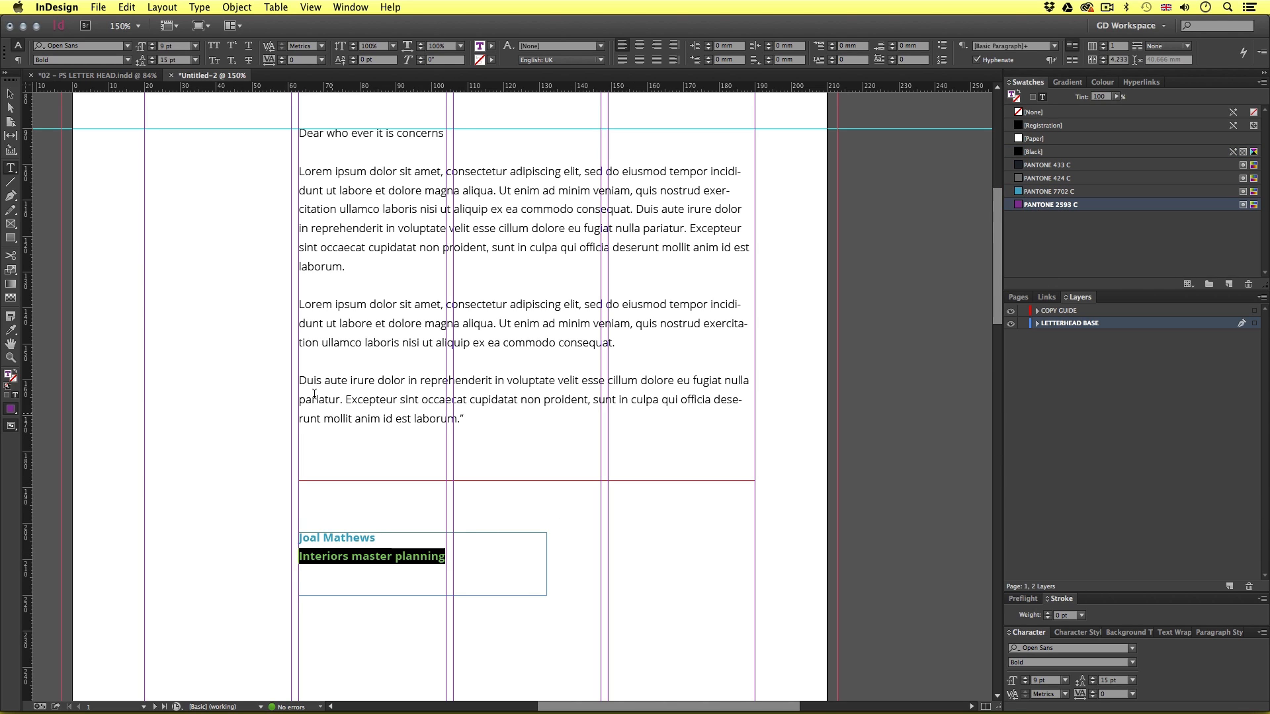
left_click(10, 94)
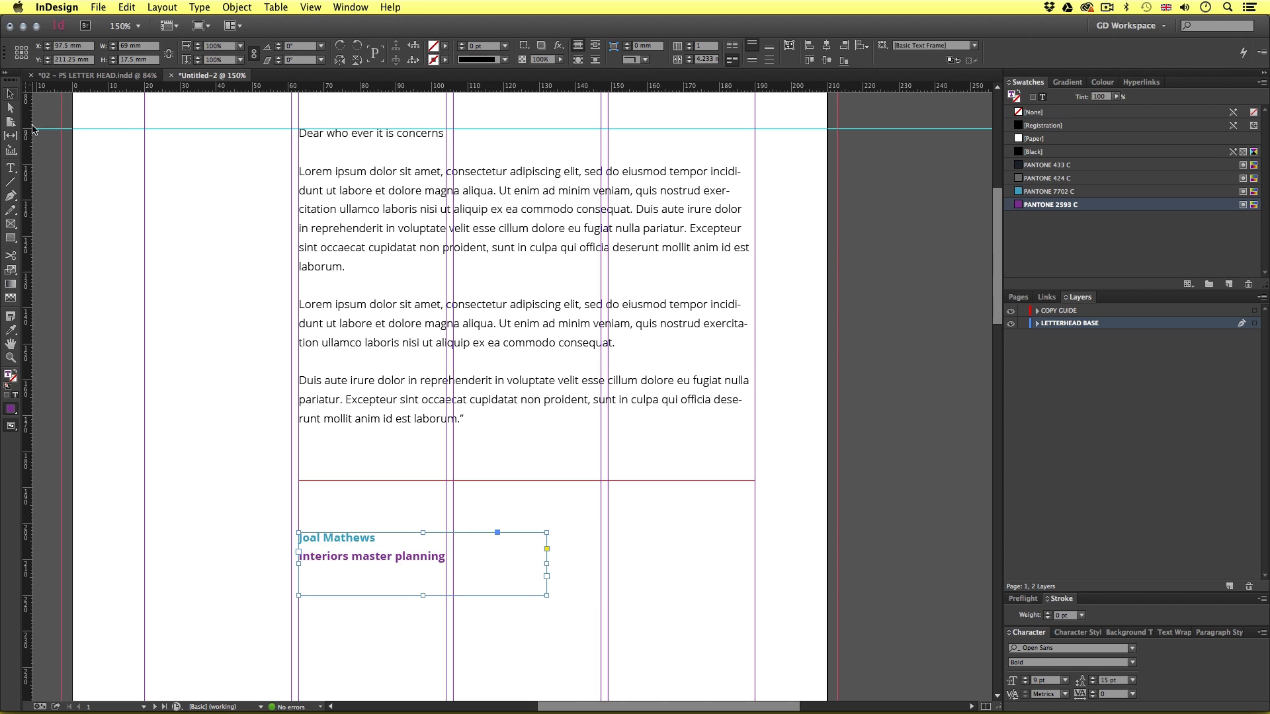
left_click(239, 284)
Draw a text frame across the third and fourth columns, from the top margin down to the guide at the logo's lower tip
key("z")
left_click(511, 442, "alt")
left_click_drag(493, 342, 497, 447)
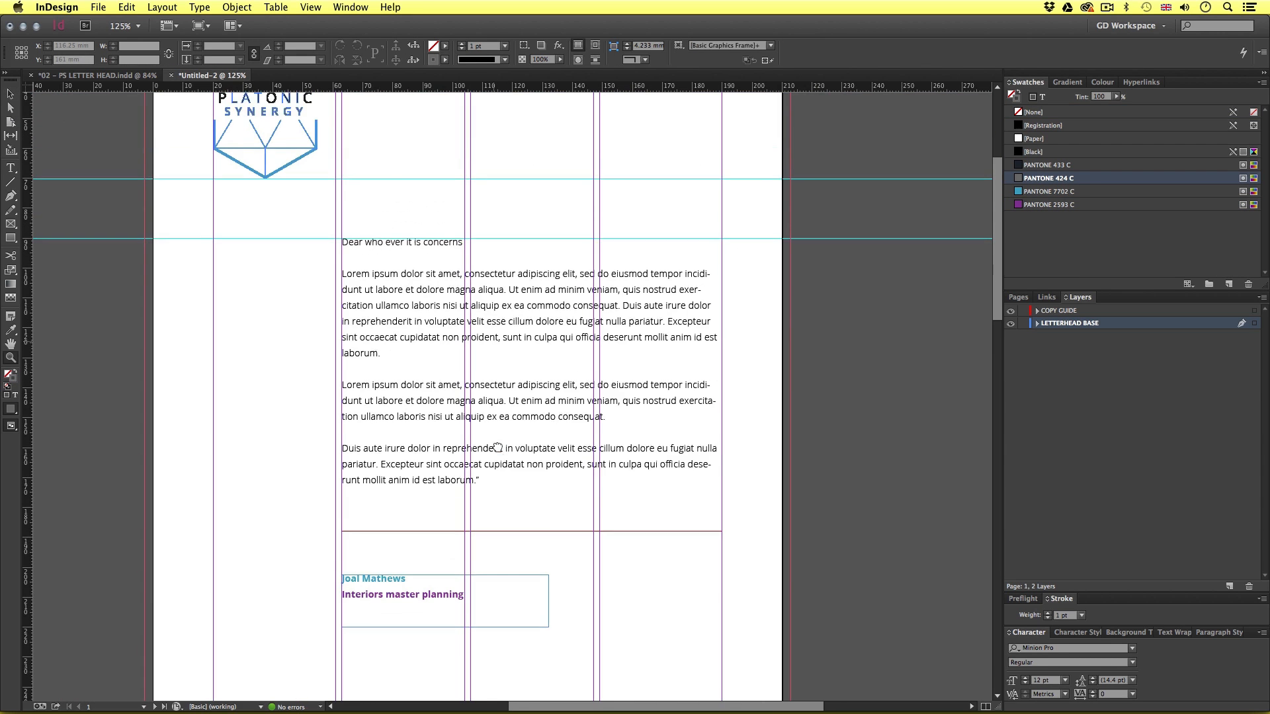
left_click(500, 468, "alt")
left_click_drag(481, 393, 495, 412)
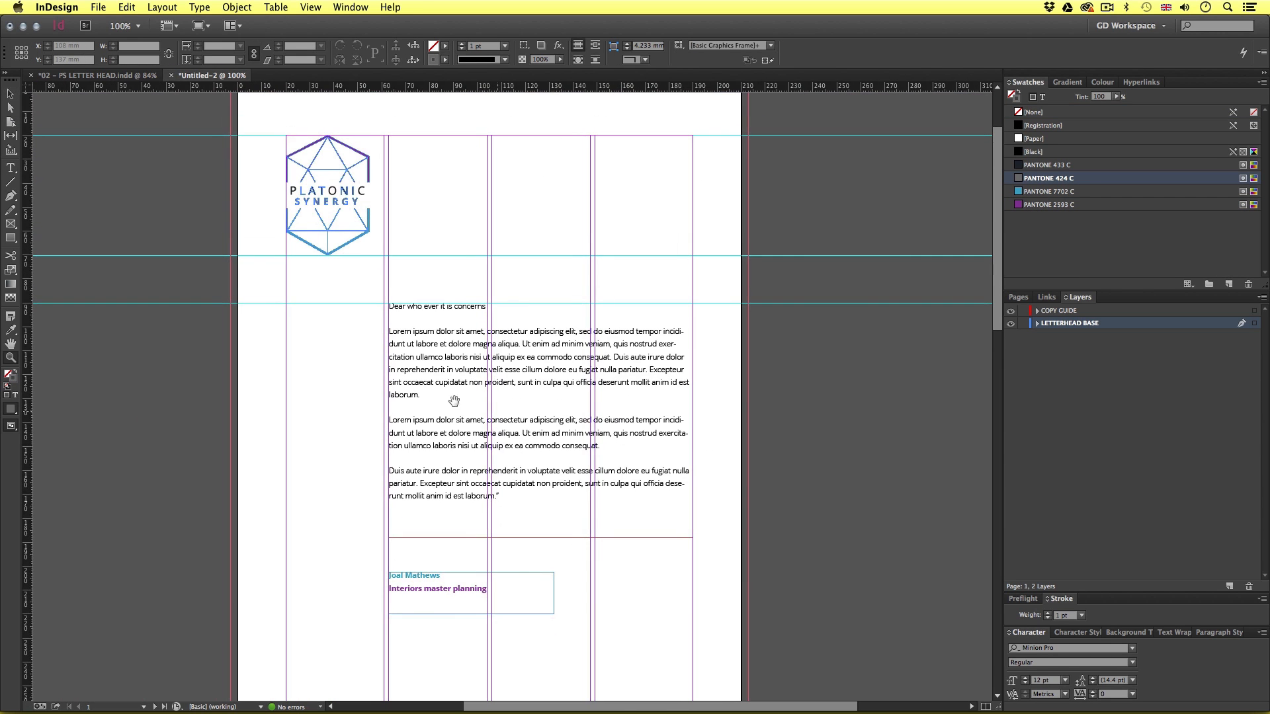
left_click(9, 169)
scroll(695, 161, "up", 1)
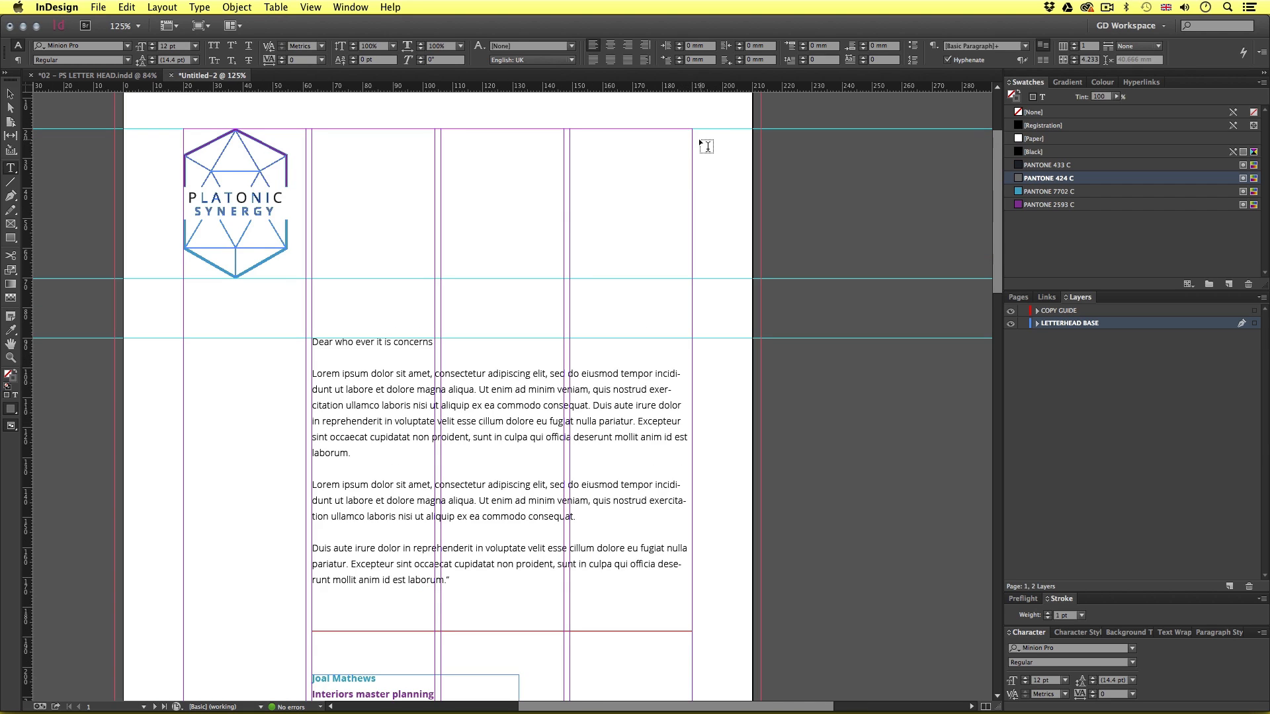
left_click_drag(694, 130, 442, 283)
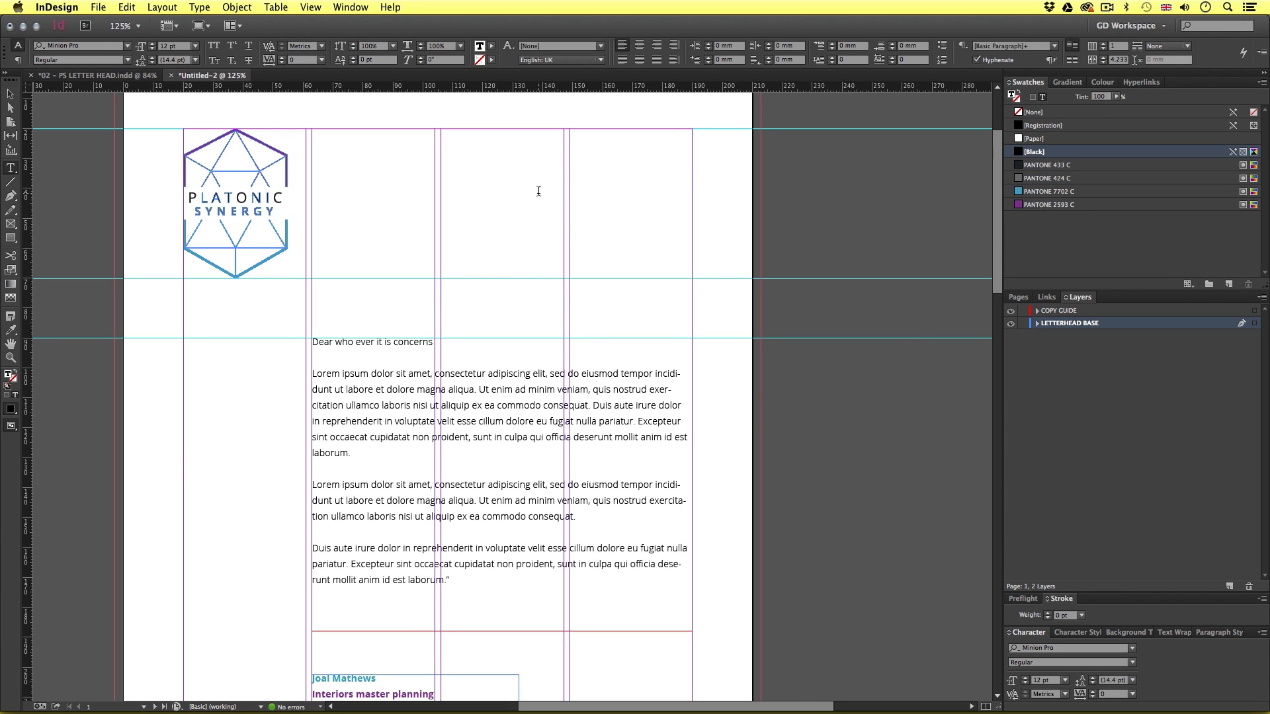
Copy the CONTACT details from the copy document in TextEdit and paste them into the new frame in InDesign
key("super+Tab")
left_click_drag(270, 278, 163, 180)
key("super+Tab")
key("Escape")
double_click(582, 178)
key("super+v")
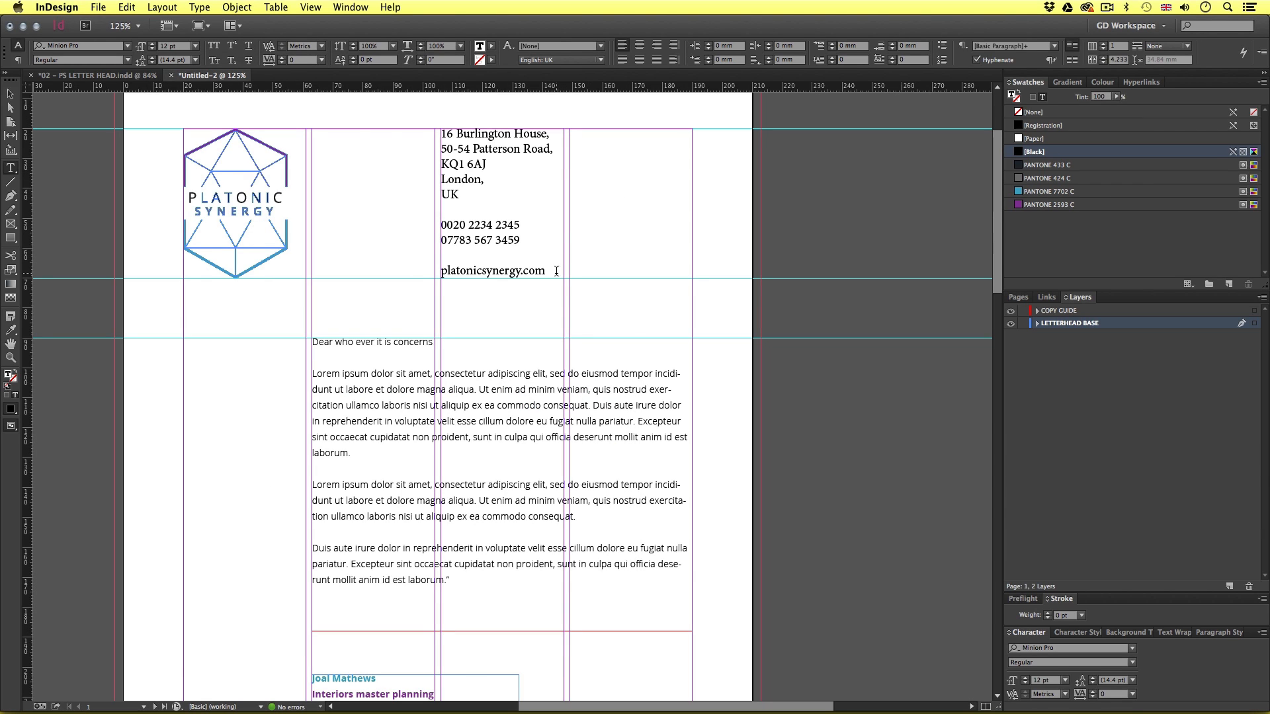
Match all the contact text to the letter body's formatting with the Eyedropper tool and align it right
left_click_drag(556, 270, 437, 132)
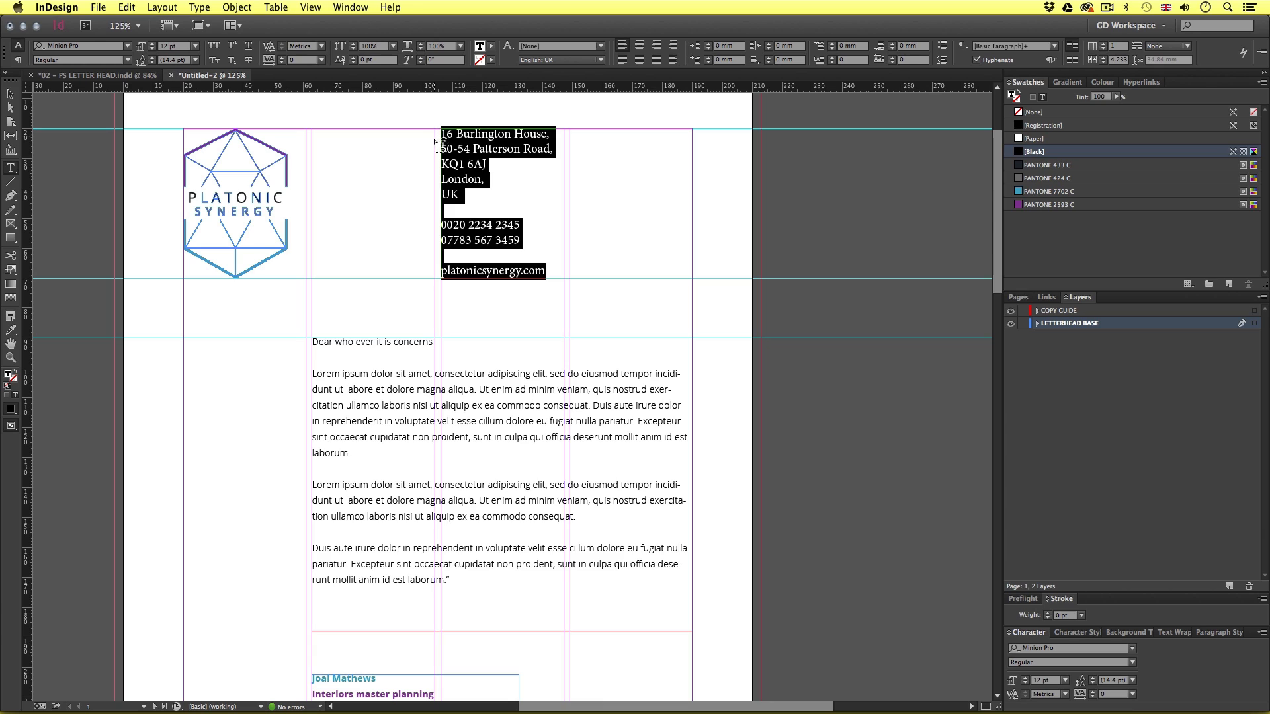
left_click(11, 330)
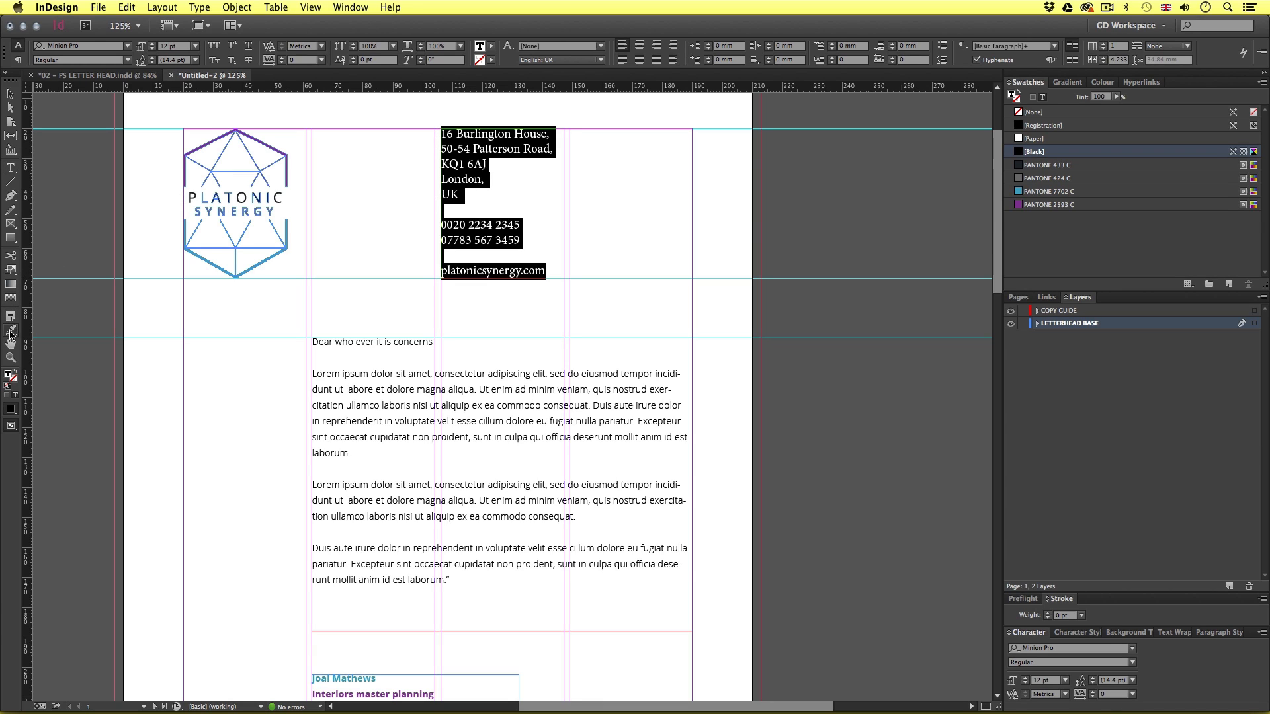
left_click(376, 385)
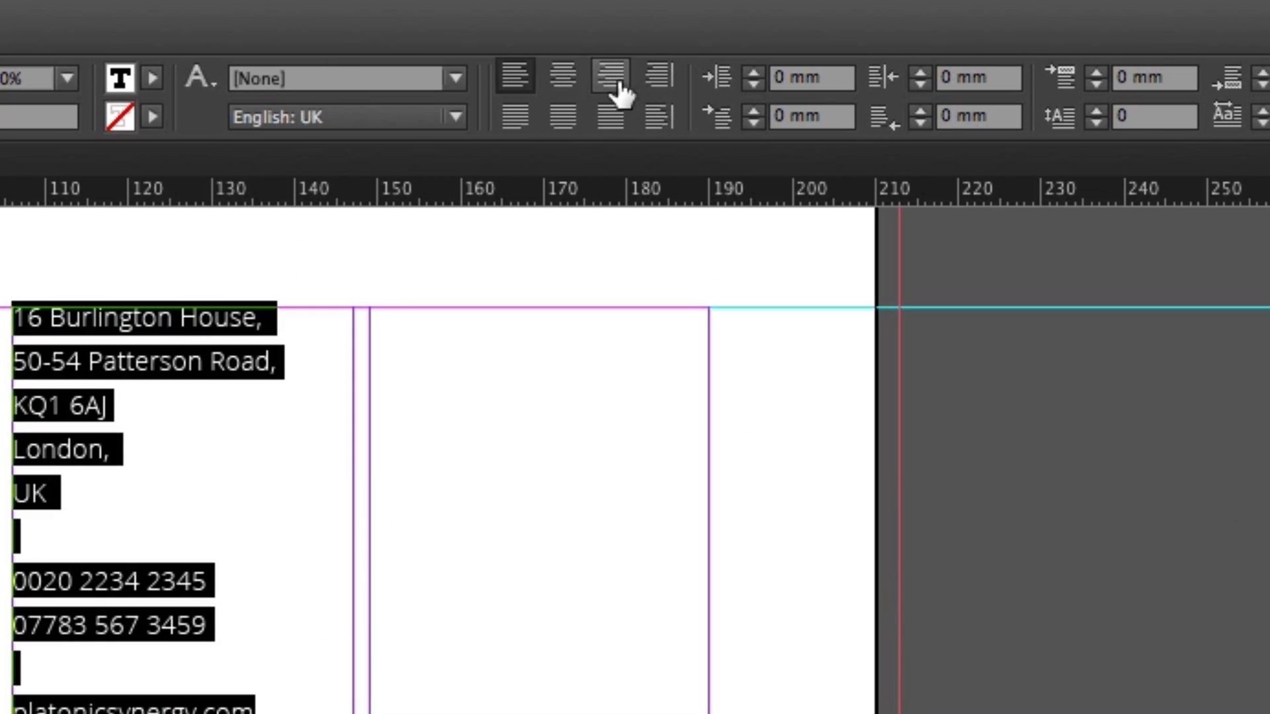
left_click(618, 92)
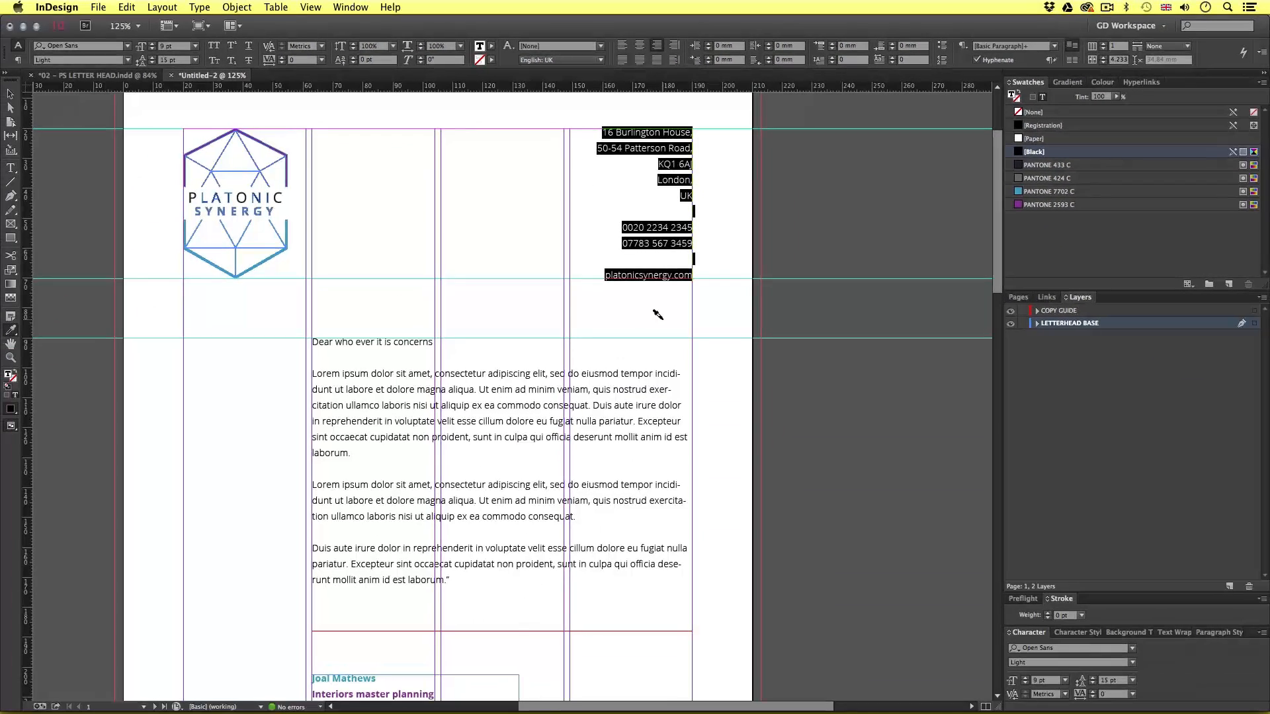
Colour the contact address lines PANTONE 2593 C and the two phone numbers PANTONE 7702 C
left_click(10, 168)
left_click(641, 144)
left_click_drag(602, 132, 711, 193)
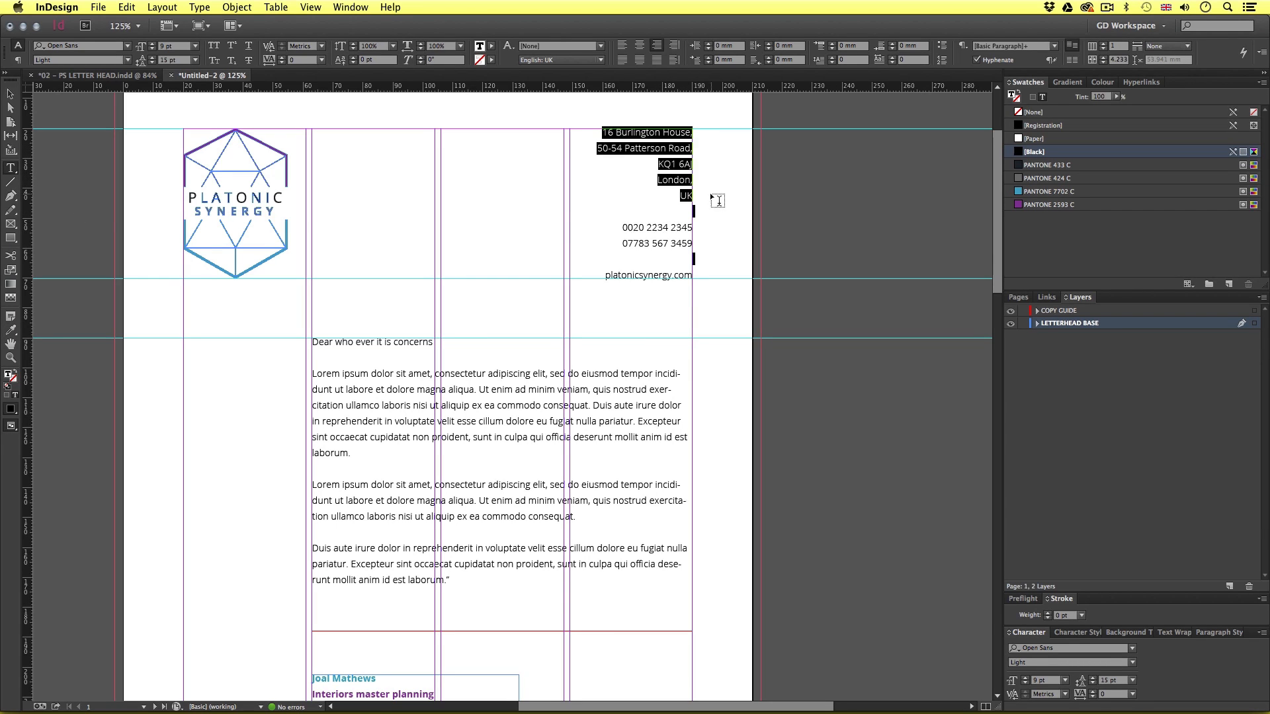
left_click(1035, 207)
left_click_drag(620, 223, 714, 238)
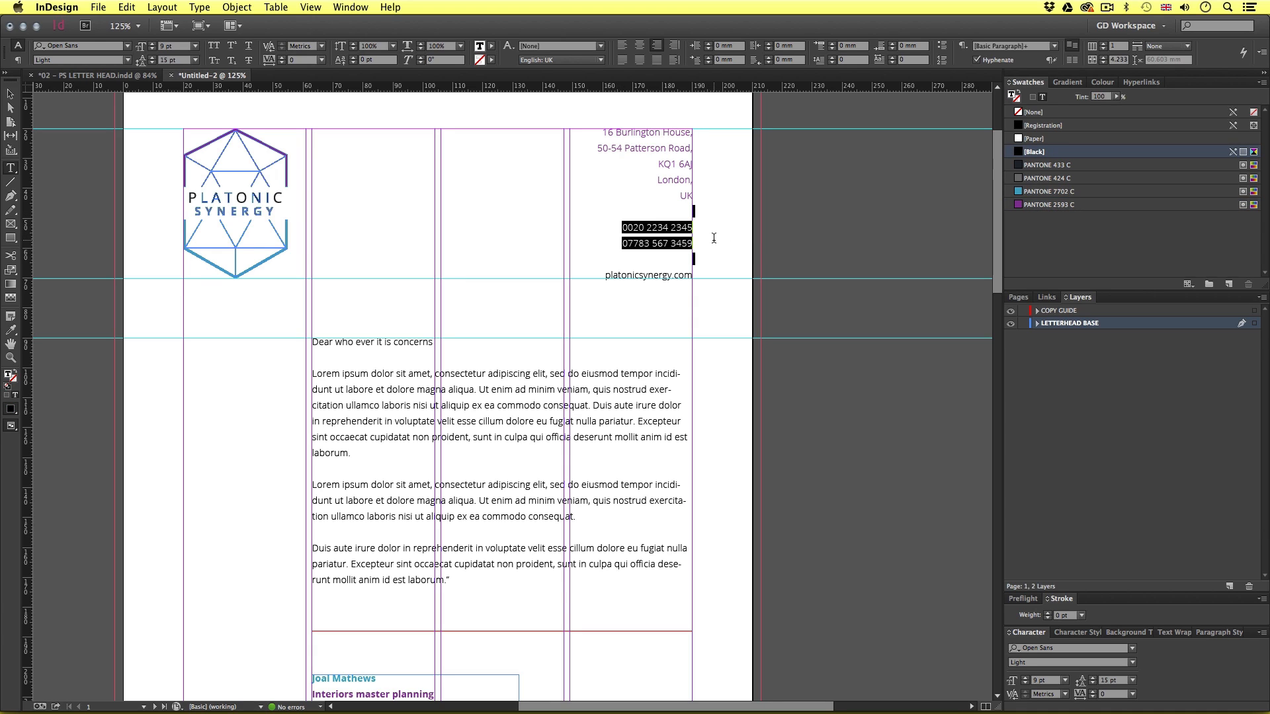
left_click(1042, 193)
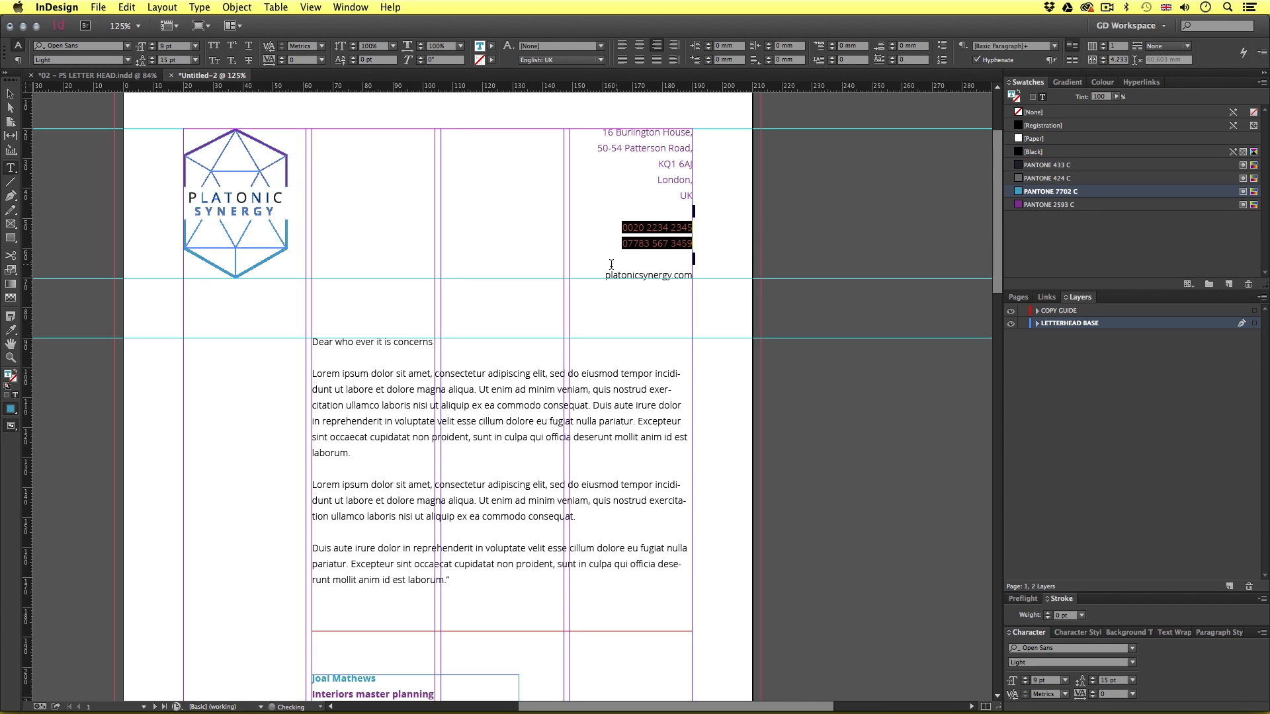
Colour the web address in the contact details PANTONE 424 C and deselect the text frame
left_click_drag(605, 275, 695, 276)
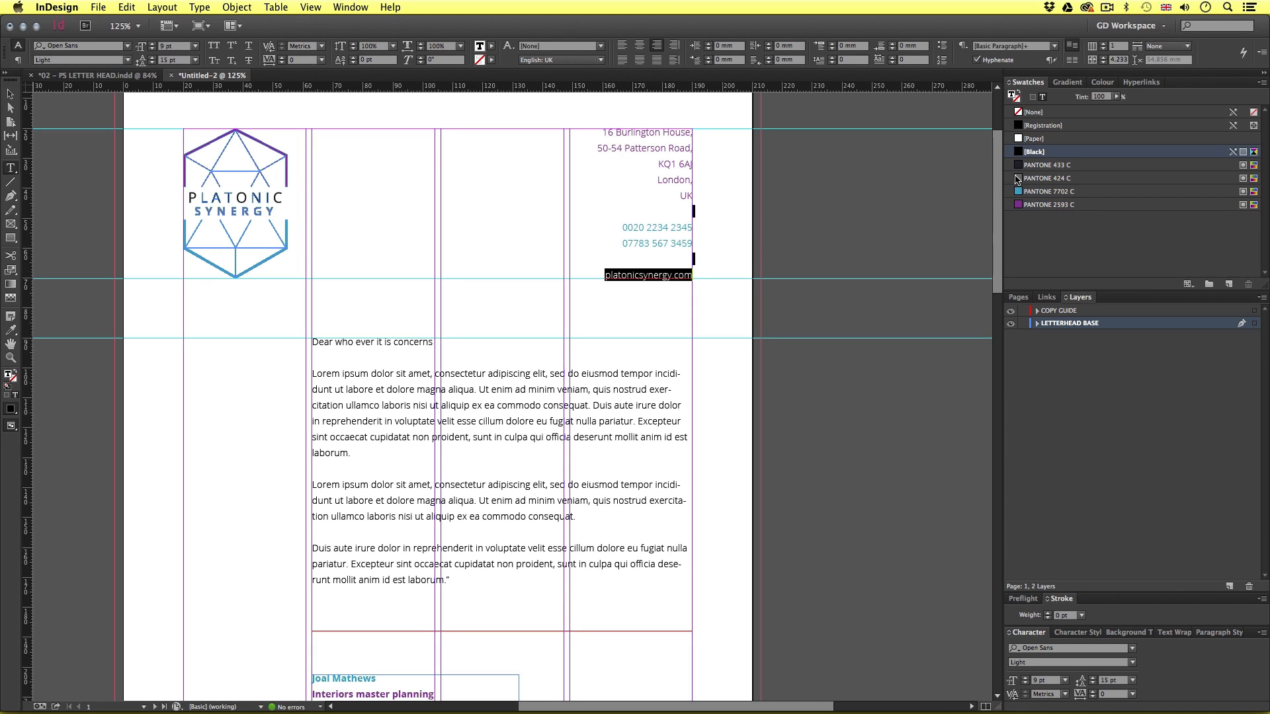
left_click(1036, 180)
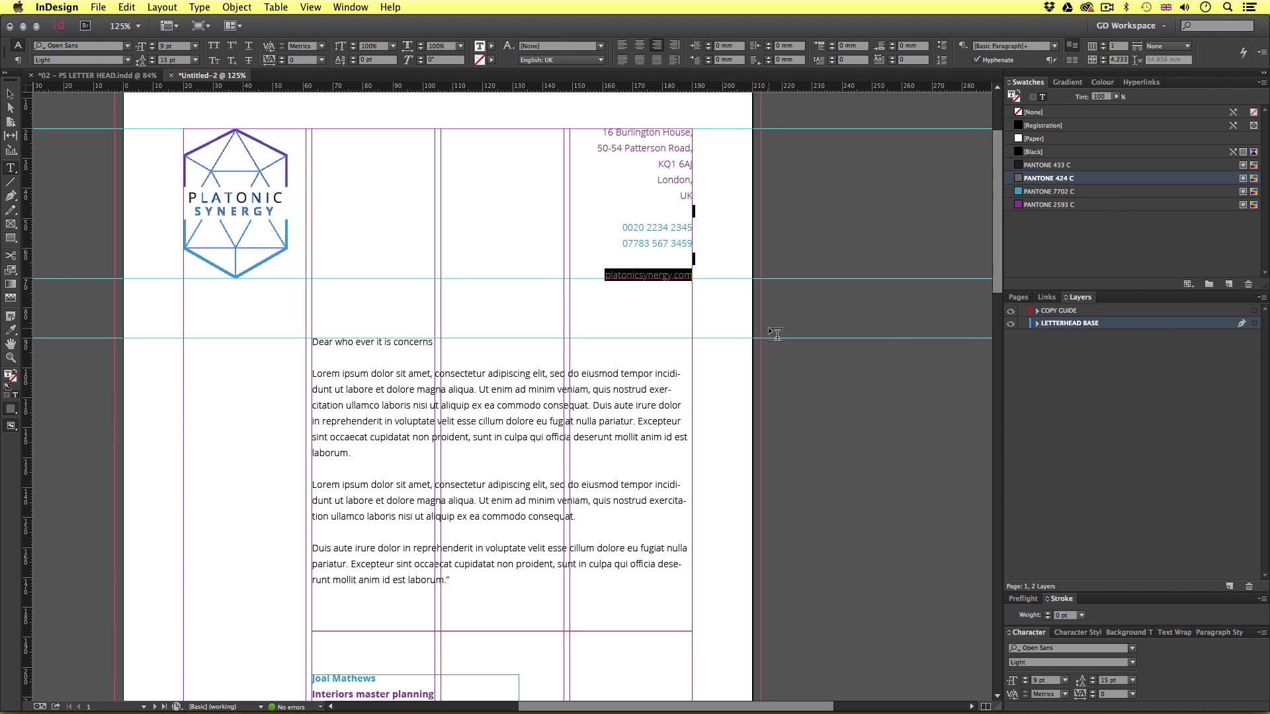
left_click(10, 94)
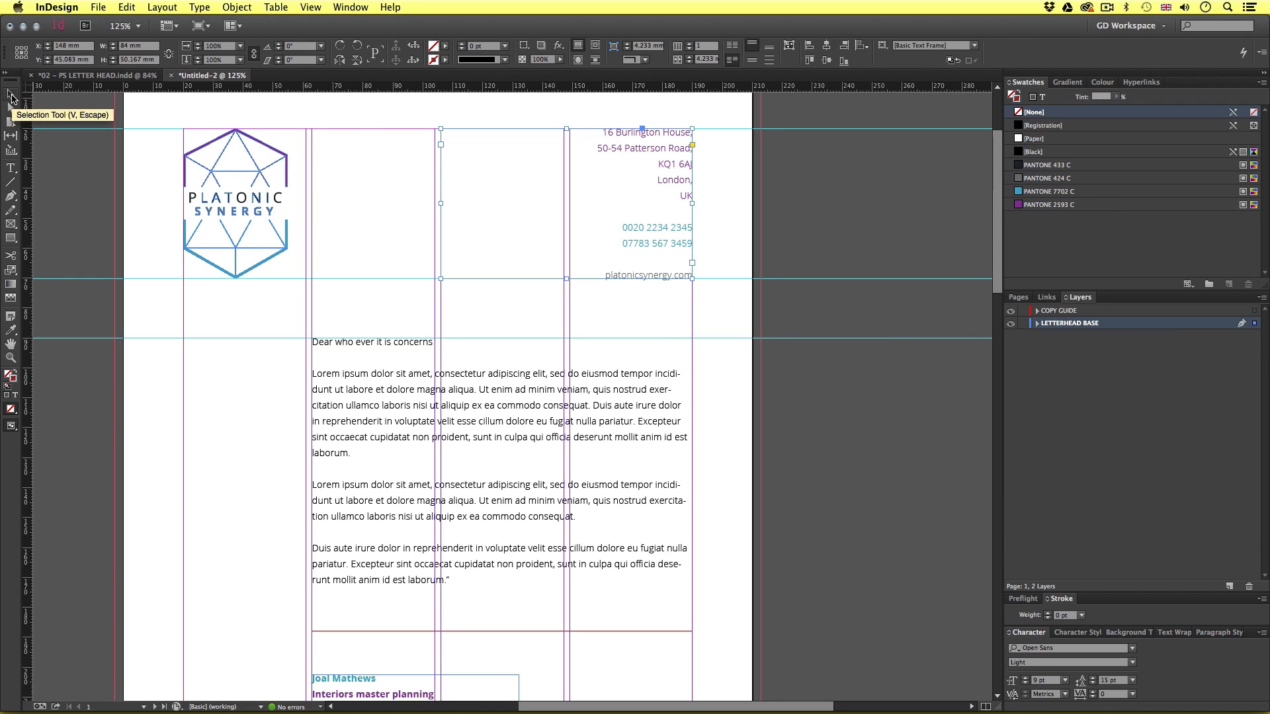
left_click(367, 113)
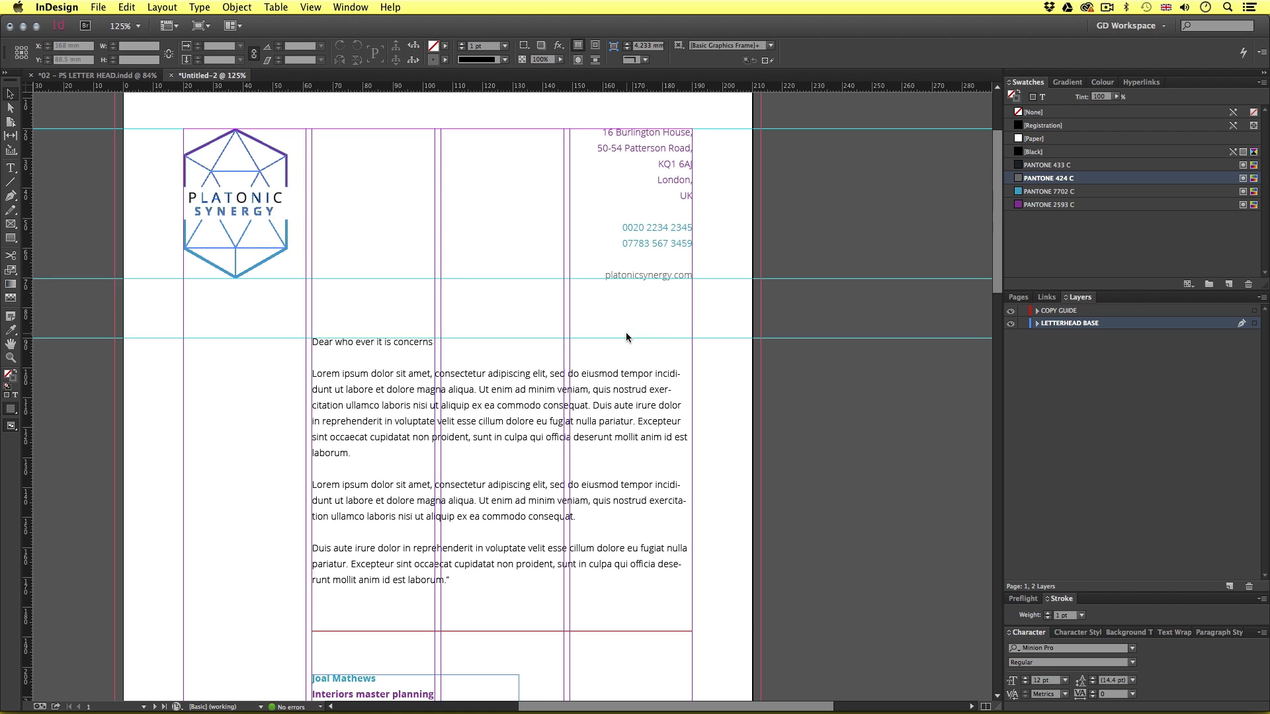
Preview the whole letterhead page without guides and frame edges to check the layout
key("w")
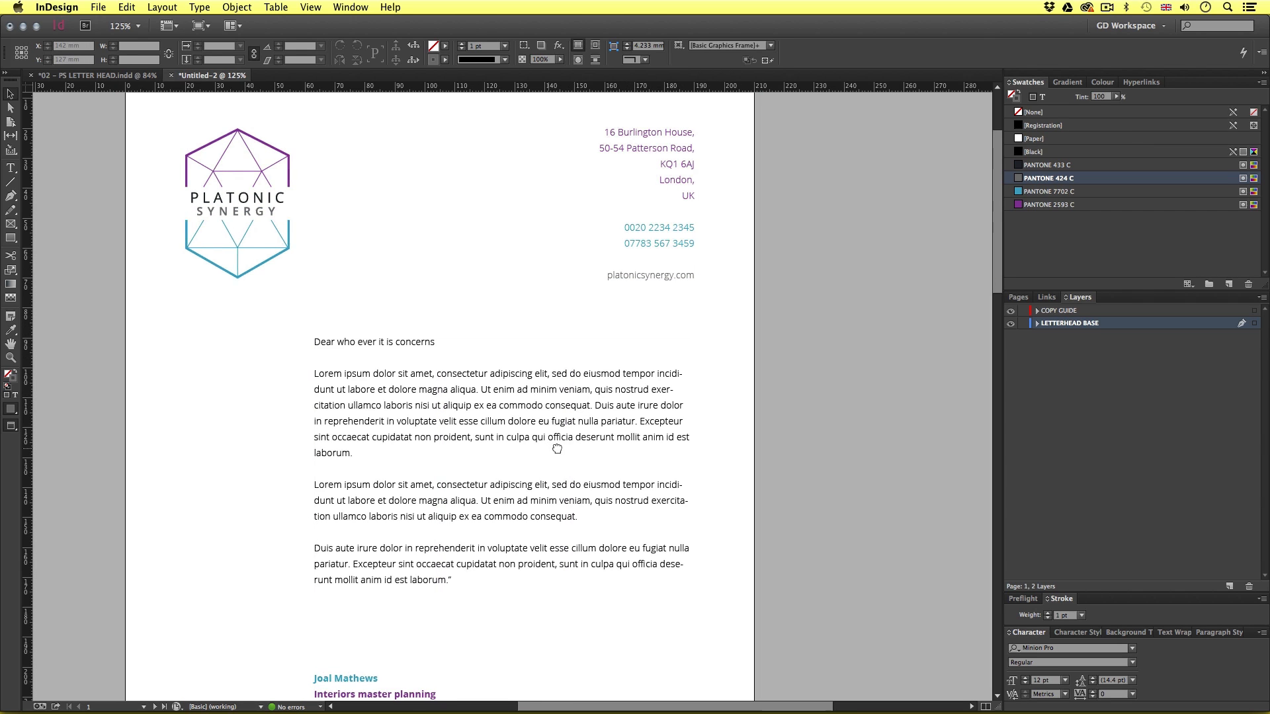
key("super+minus")
scroll(542, 487, "down", 2)
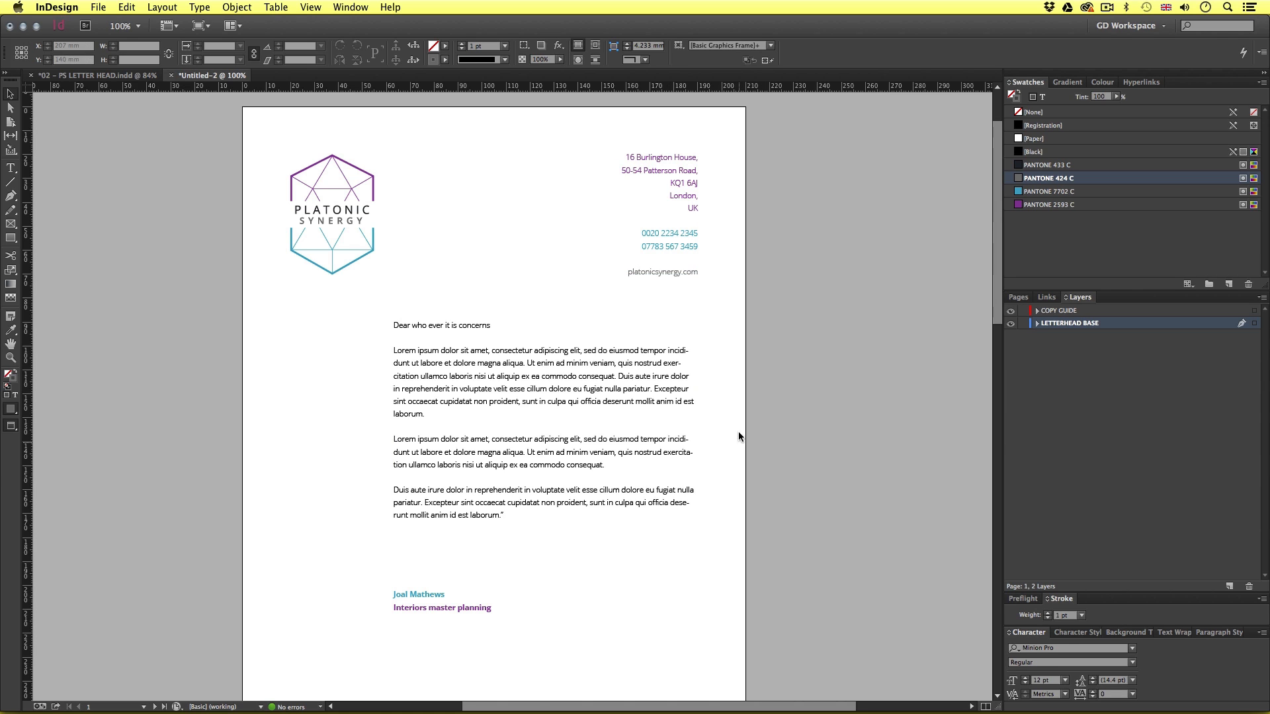
key("super+minus")
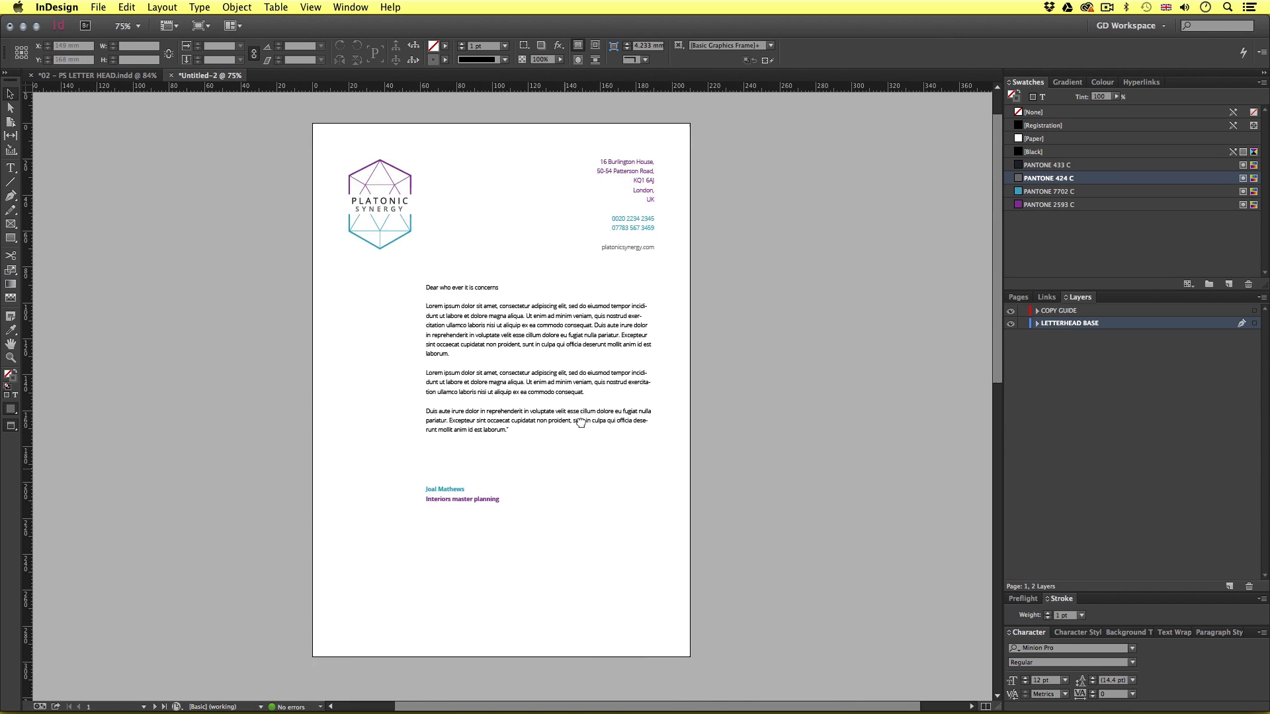
left_click(577, 503)
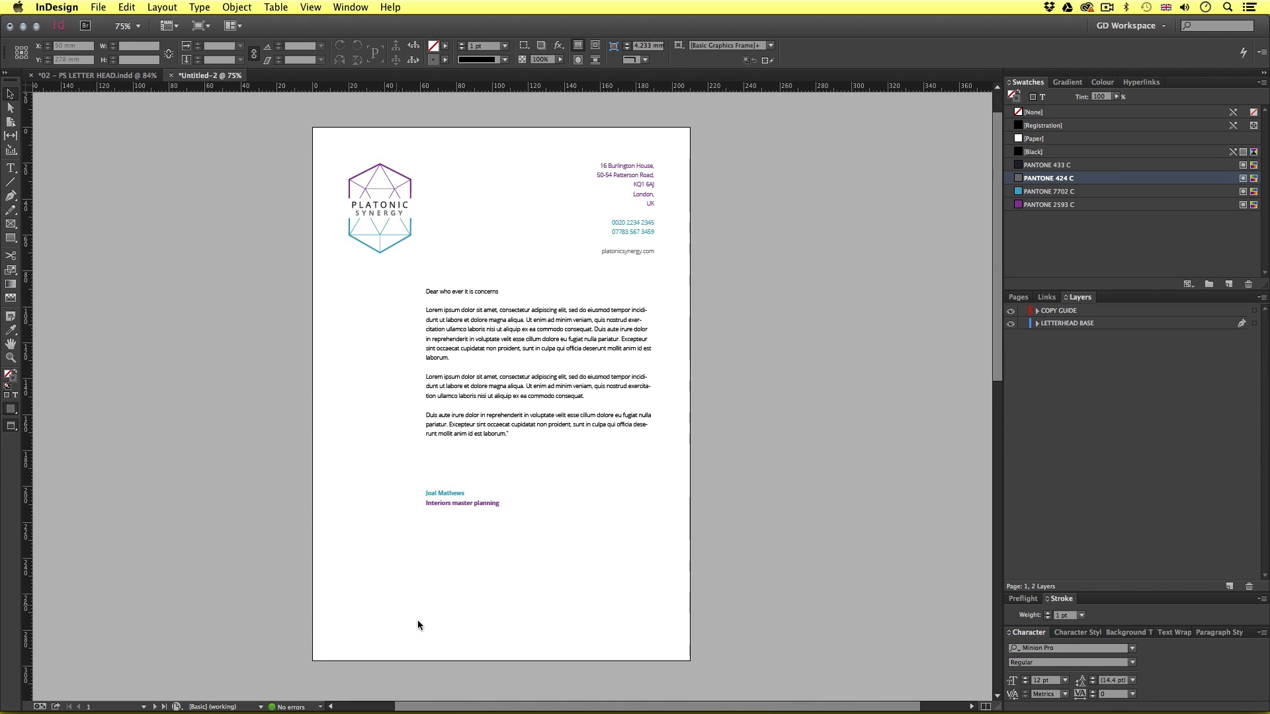
Switch to Acrobat to examine the letterhead sketches in DESIGN PROCESS.pdf, and return to InDesign
key("super+Tab")
key("super+Tab")
key("super+Tab")
key("super+Tab")
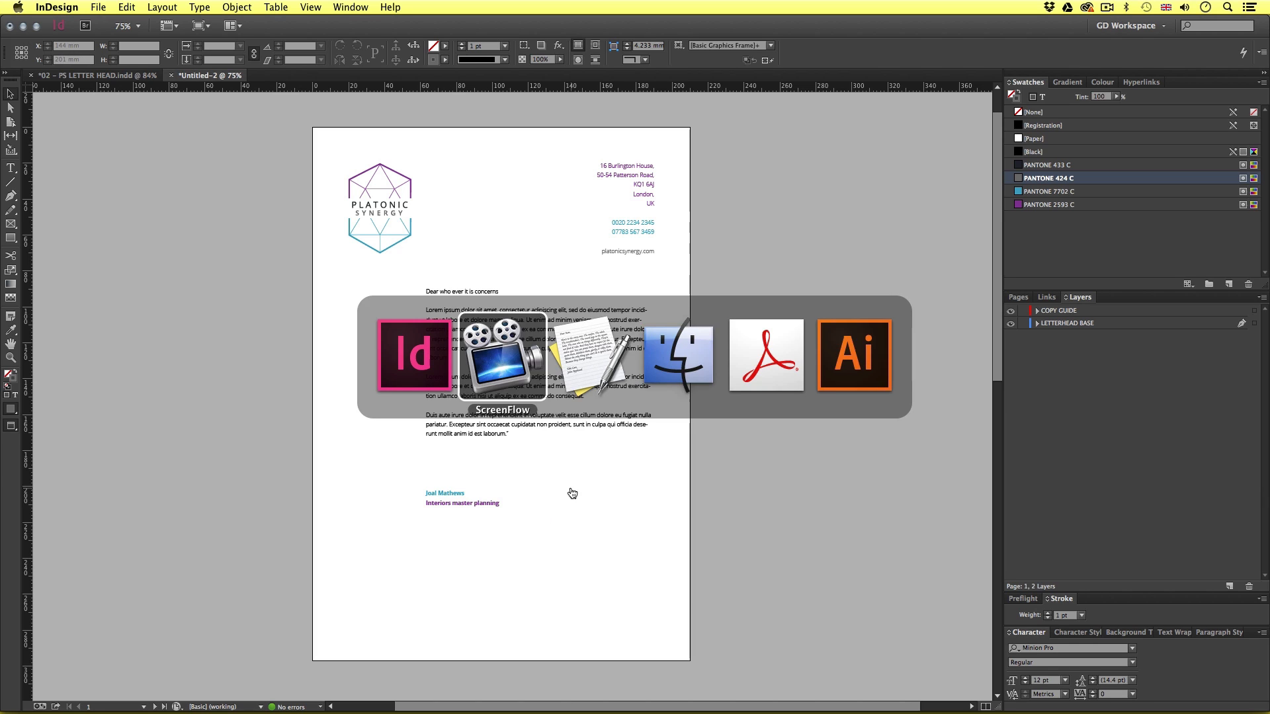
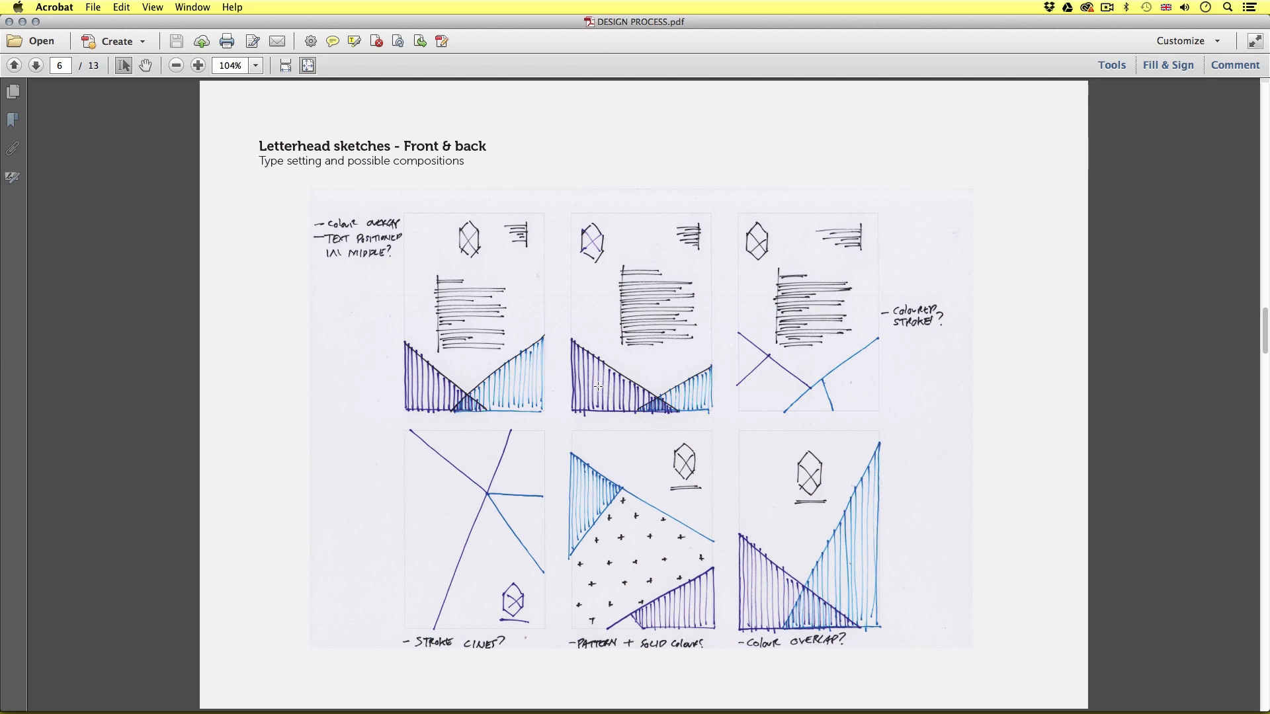
key("super+Tab")
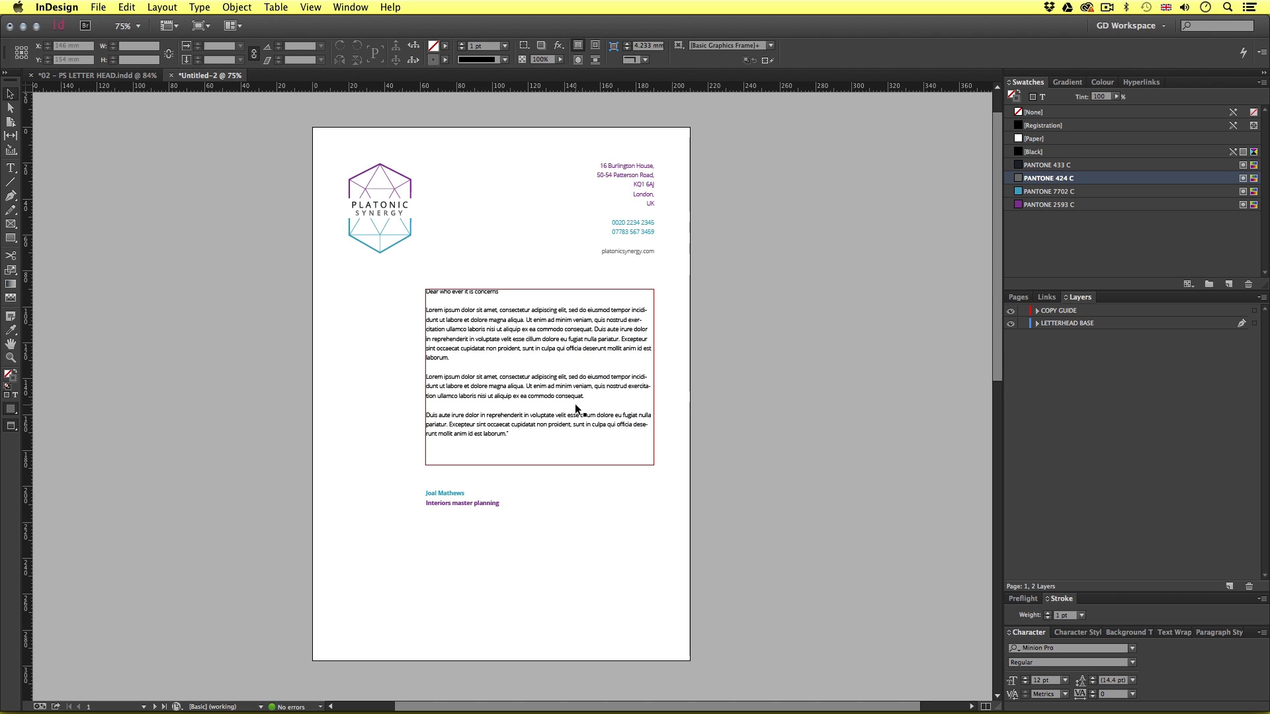
Show the guides and draw a closed triangle at the page's bottom-left bleed corner, about 150 mm wide and 108.5 mm high, with the Pen tool
key("w")
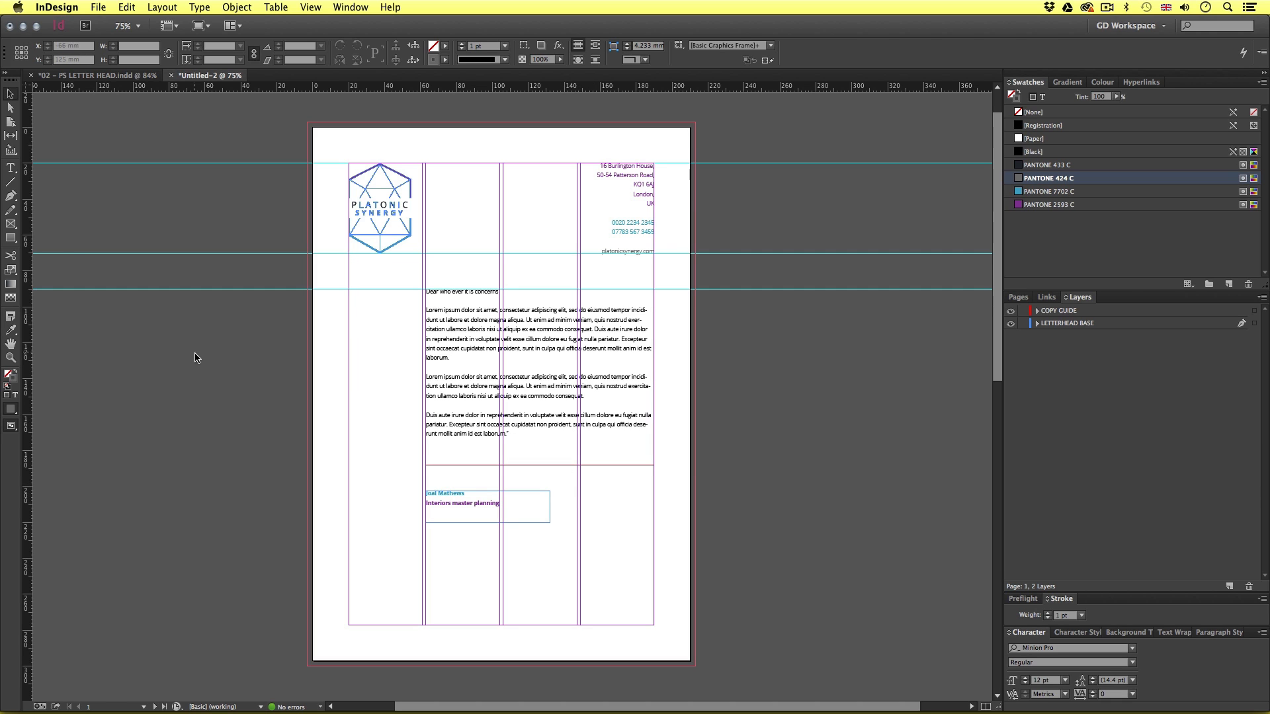
left_click(11, 197)
scroll(504, 499, "up", 2)
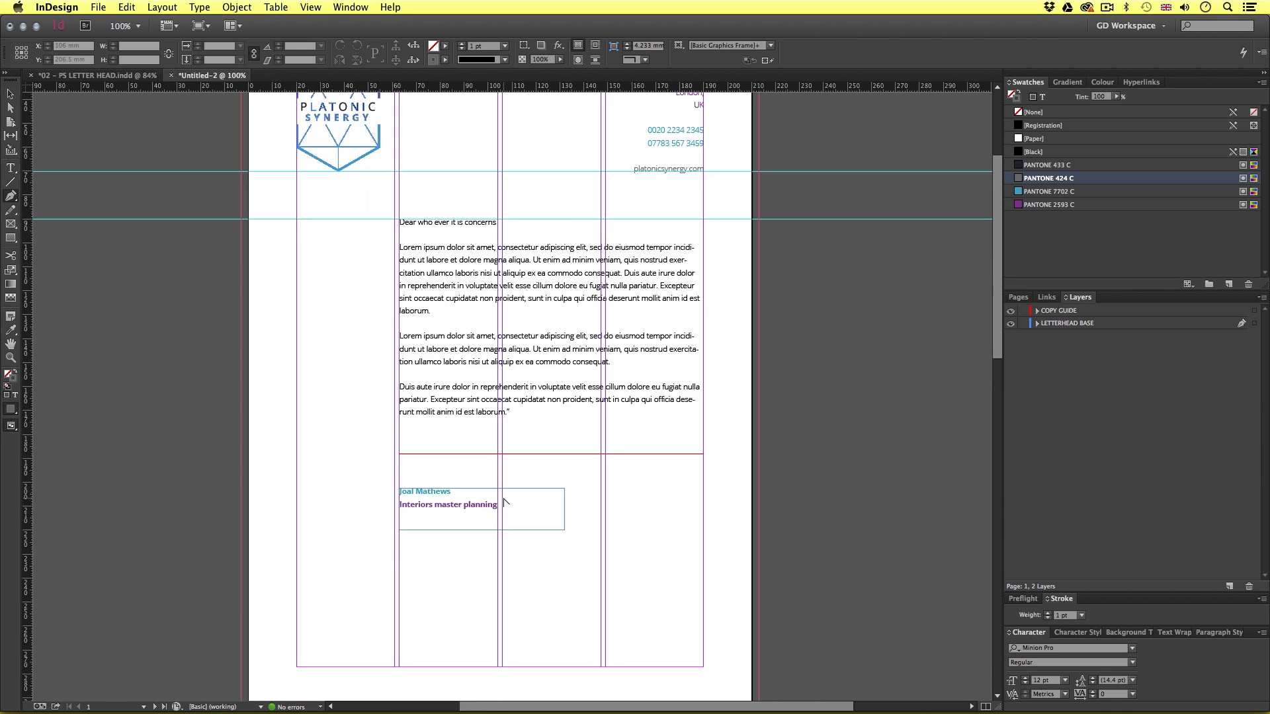
left_click_drag(534, 551, 536, 461)
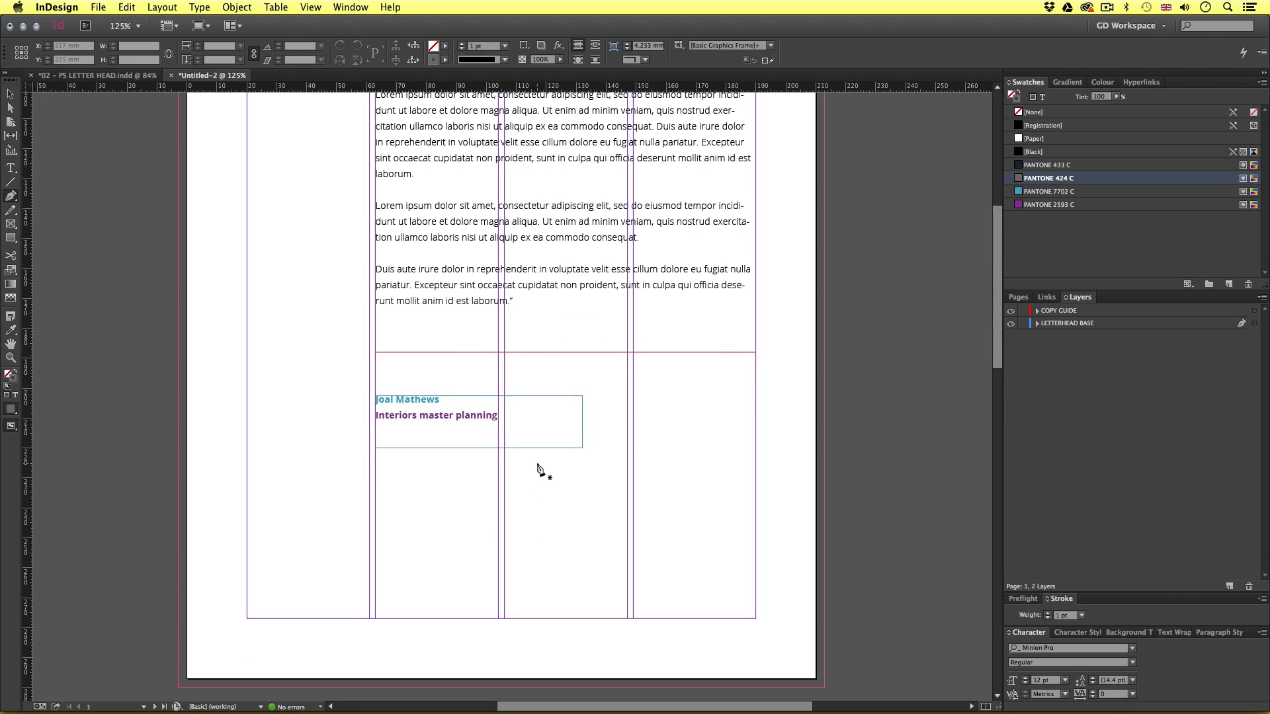
left_click(178, 363)
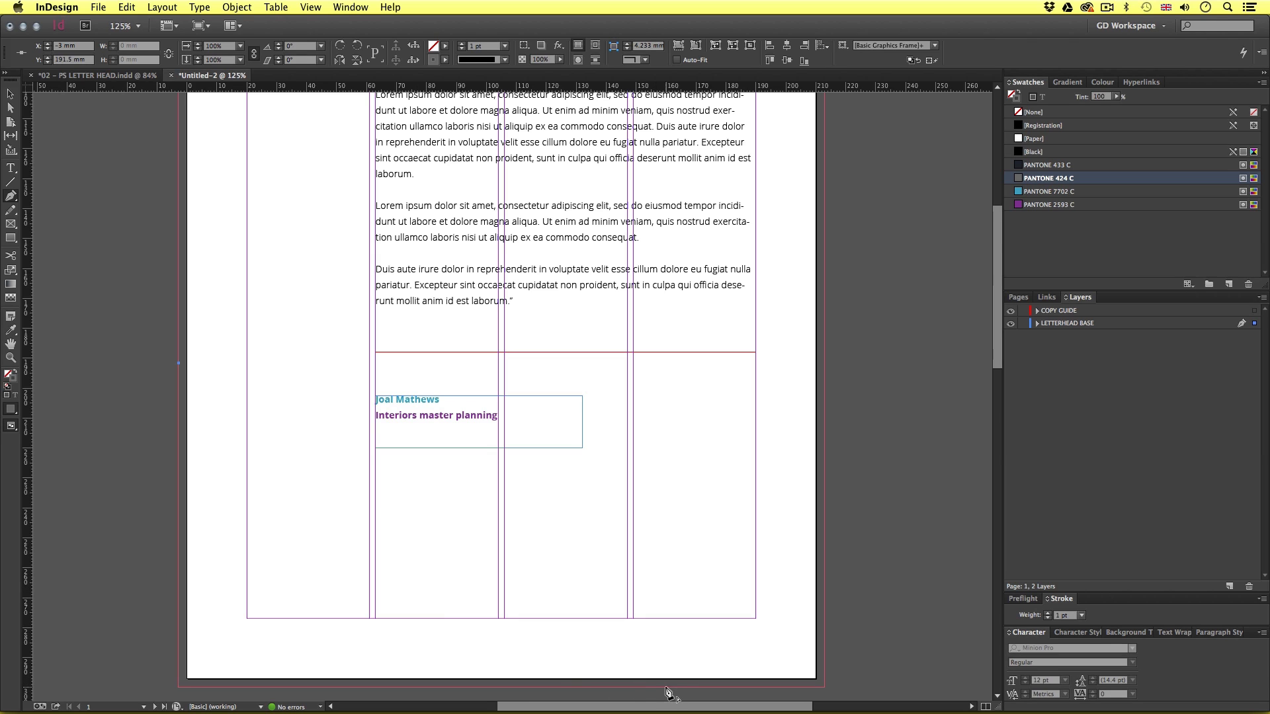
left_click(627, 688)
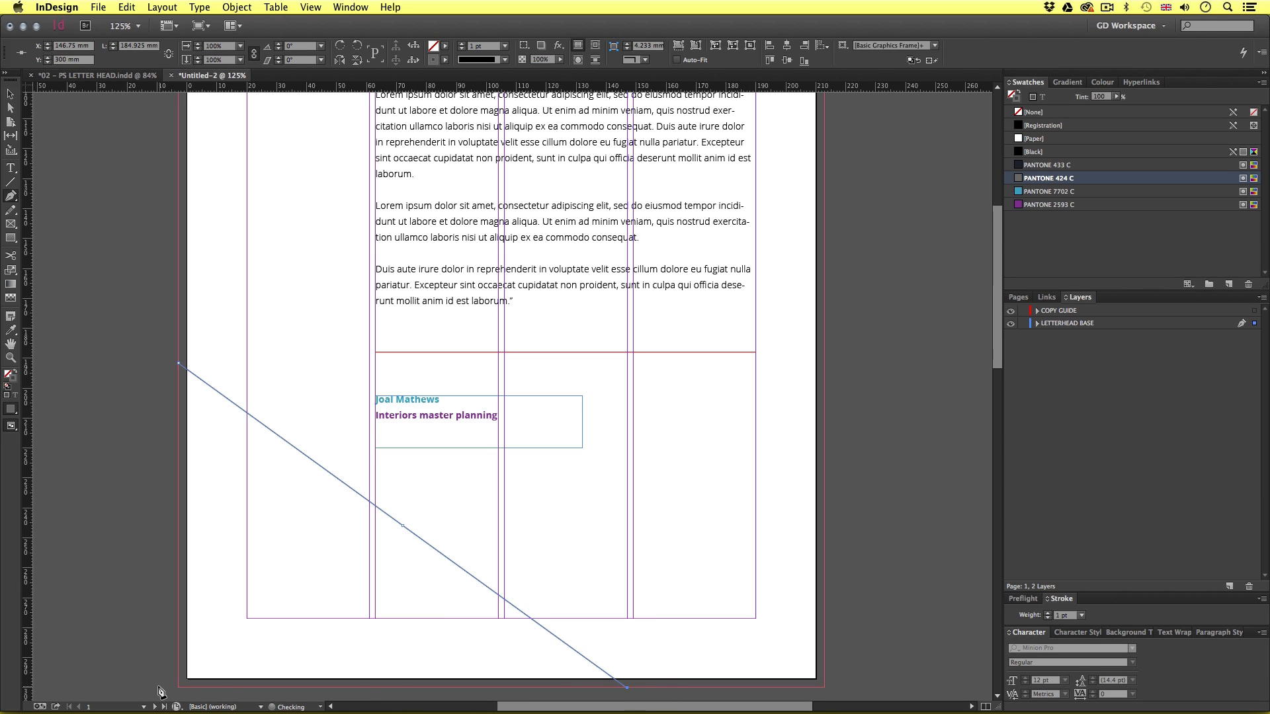
left_click(179, 688)
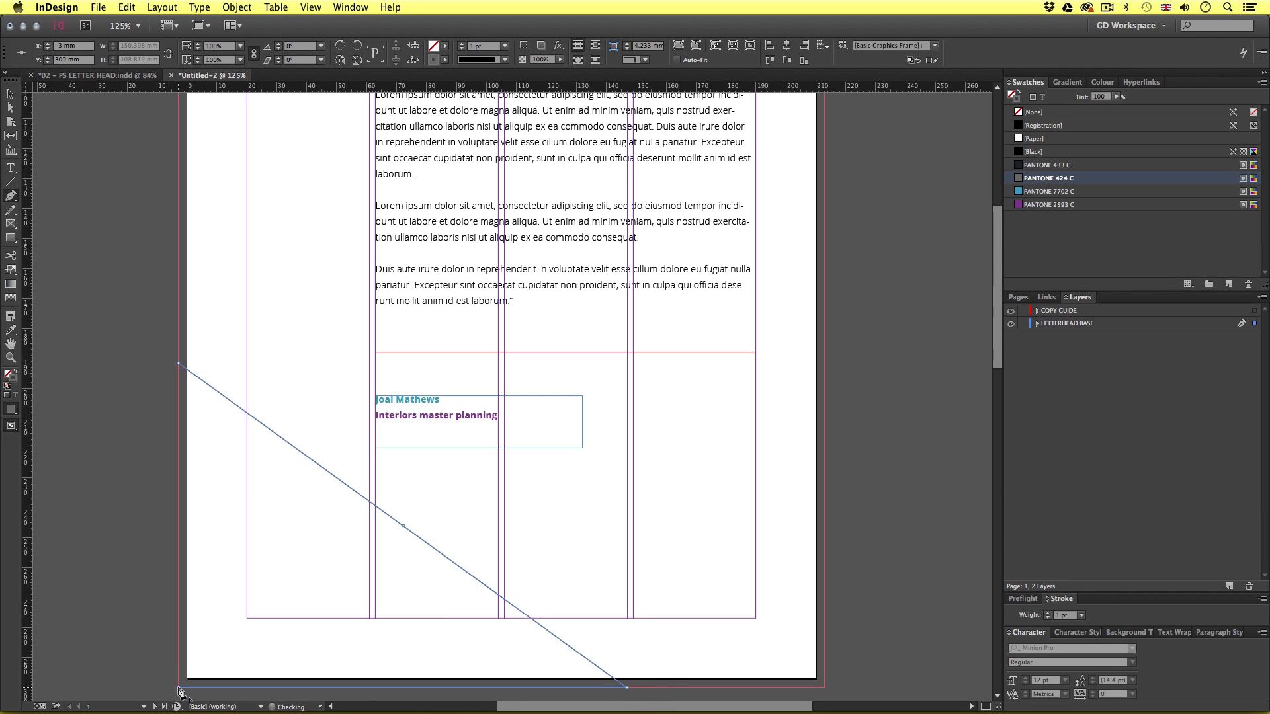
left_click(179, 367)
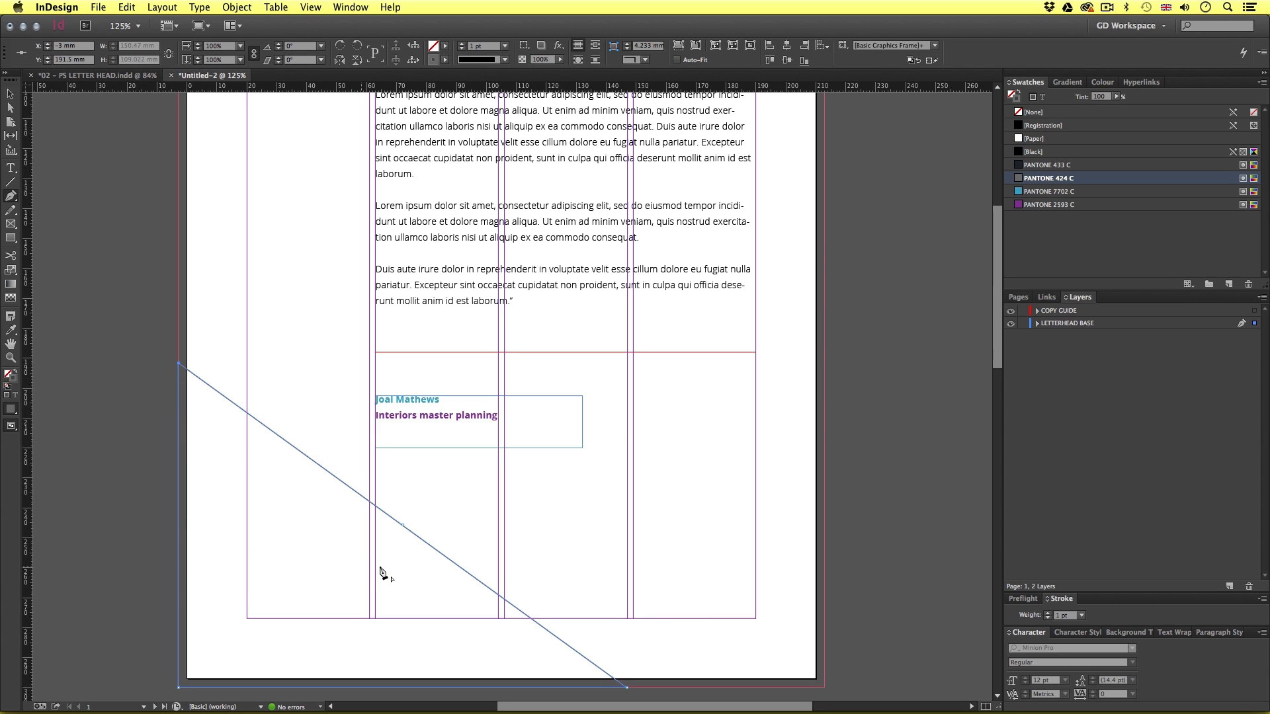
Fill the bottom-left triangle with PANTONE 2593 C and set its stroke to None
left_click(9, 375)
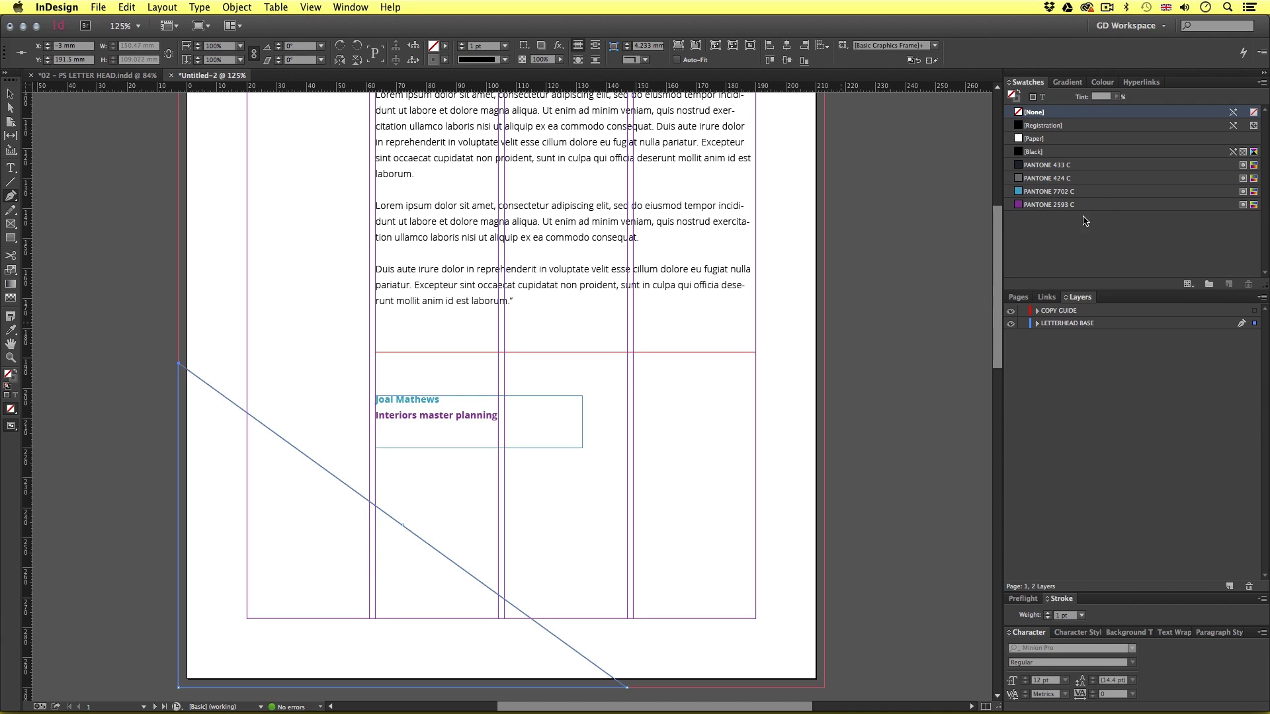
left_click(1052, 204)
left_click(13, 383)
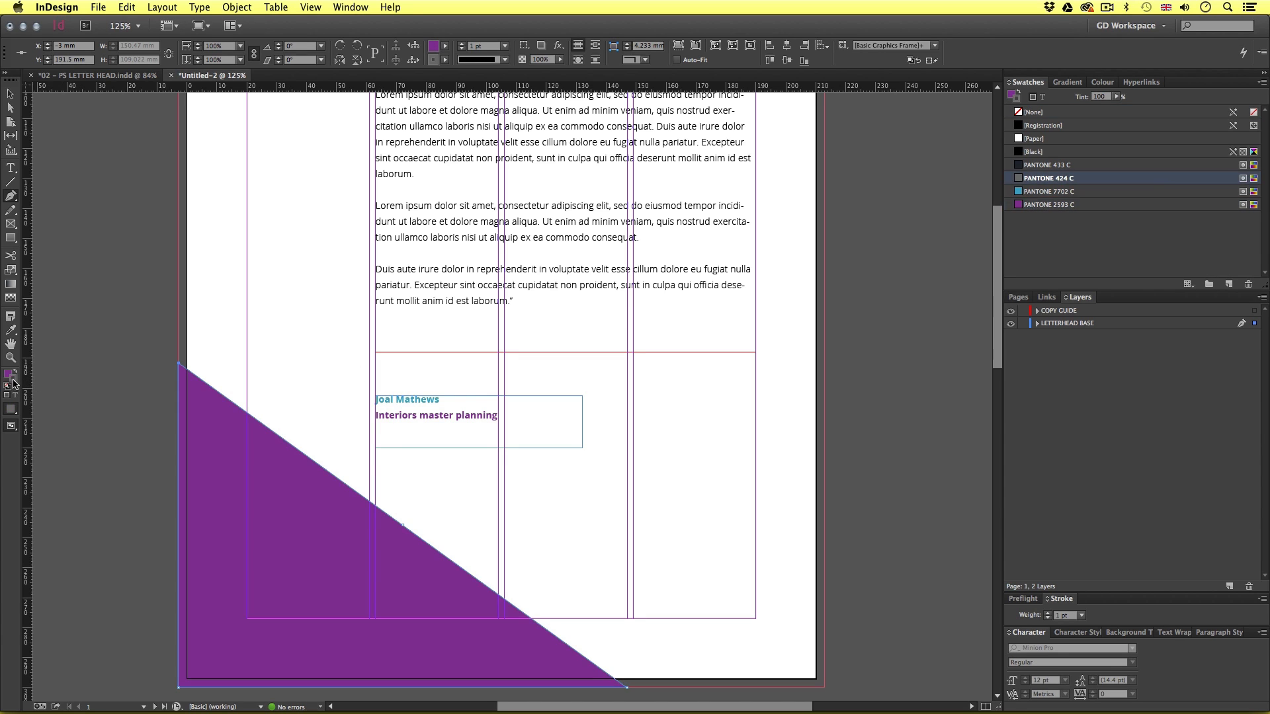
left_click(1030, 111)
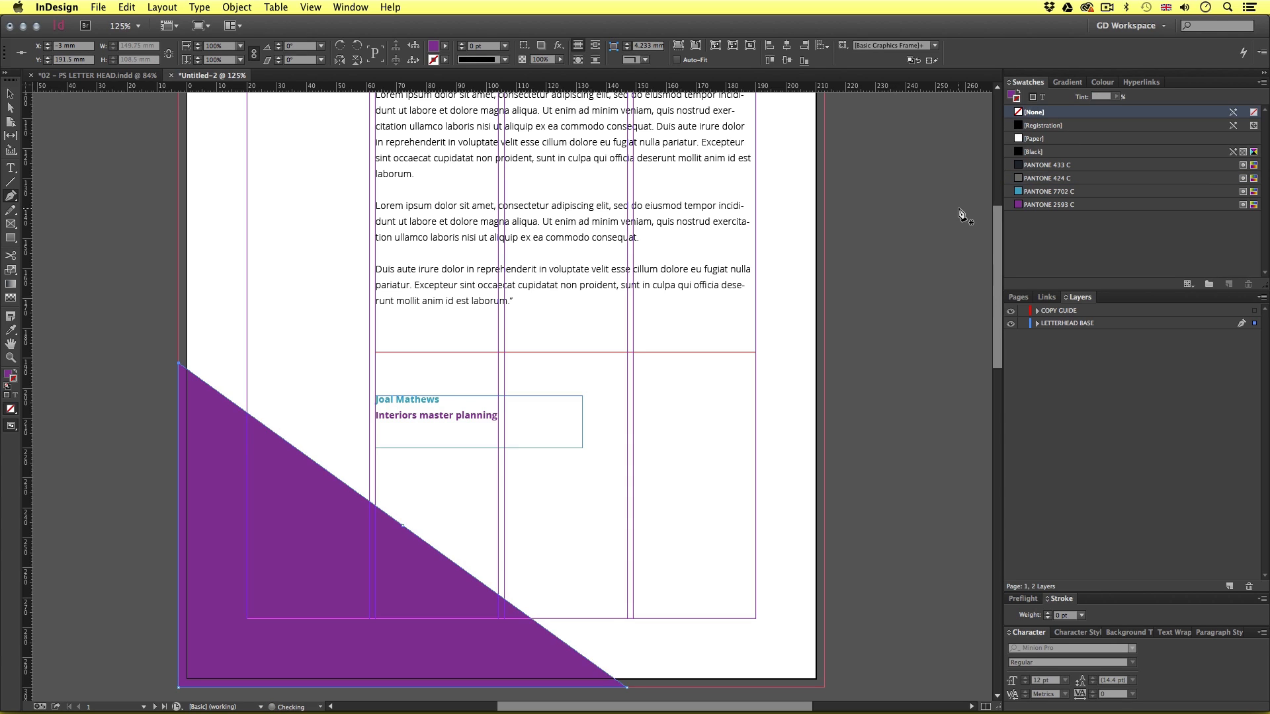
Draw an overlapping closed triangle at the bottom-right bleed corner, about 108 mm wide and 75.5 mm high, filled PANTONE 7702 C with no stroke
left_click(10, 197)
left_click(824, 462)
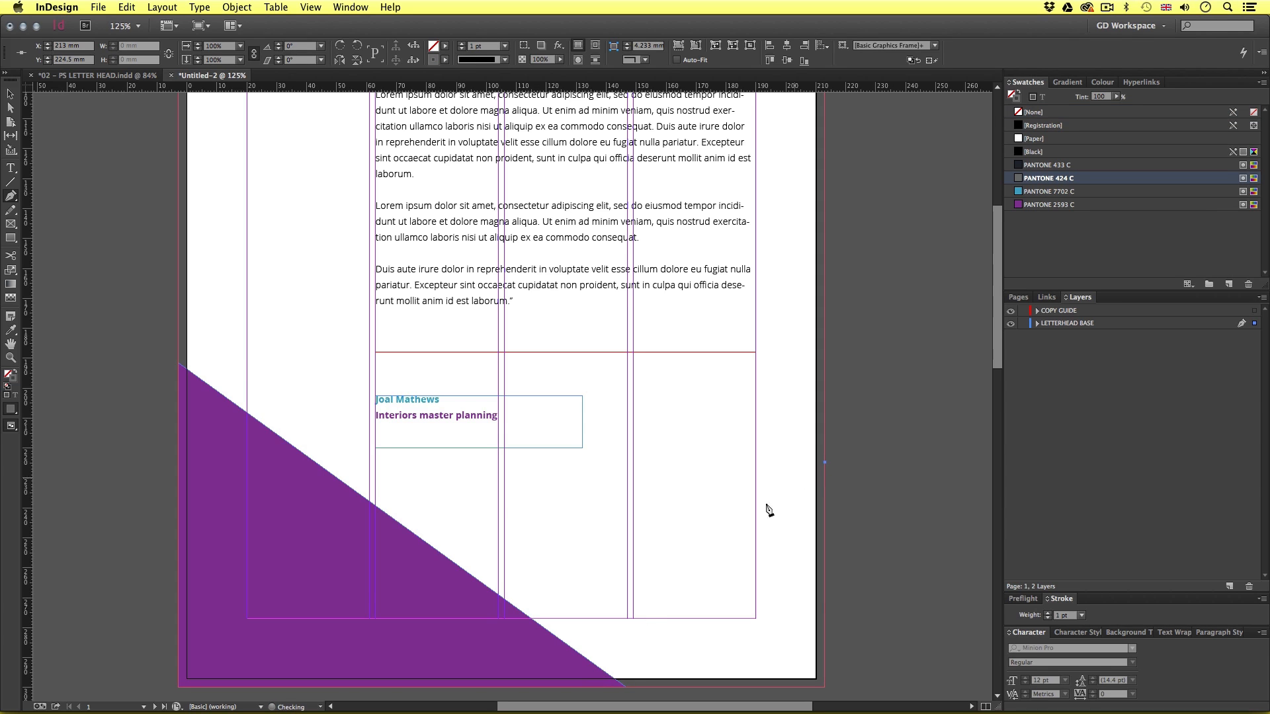
left_click(500, 687)
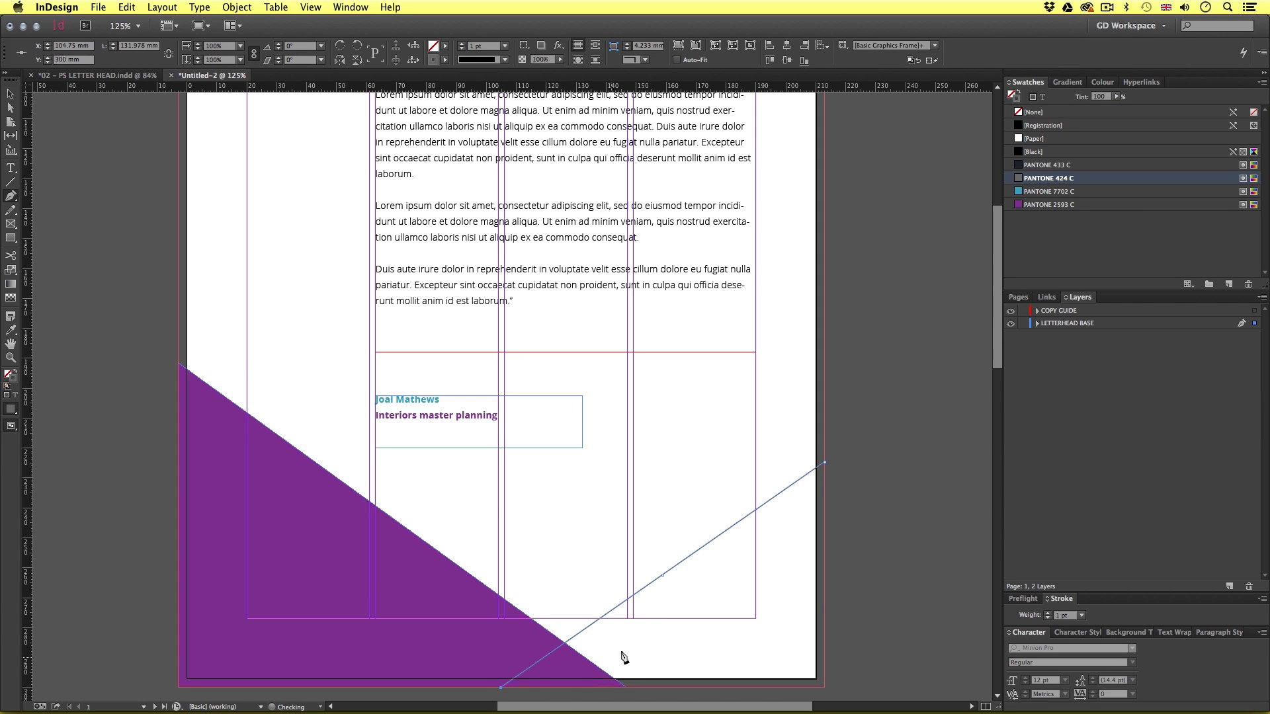
left_click(826, 688)
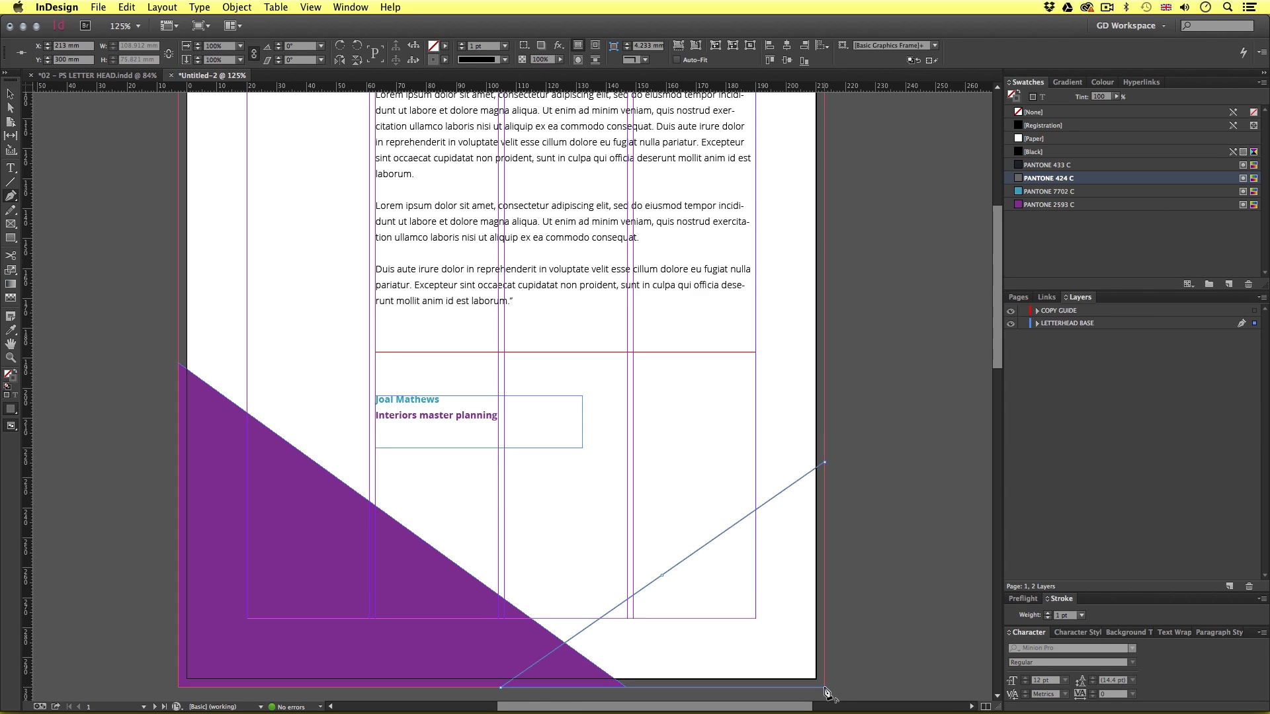
left_click(825, 463)
left_click(16, 373)
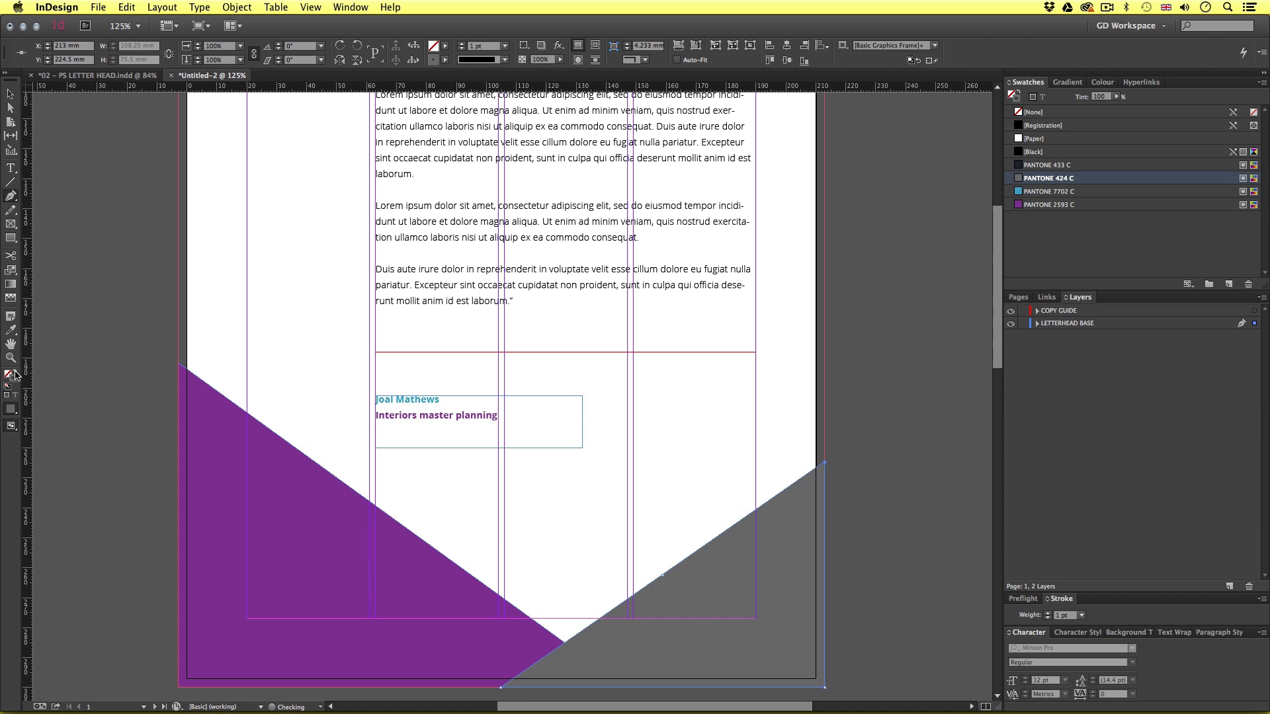
left_click(1073, 192)
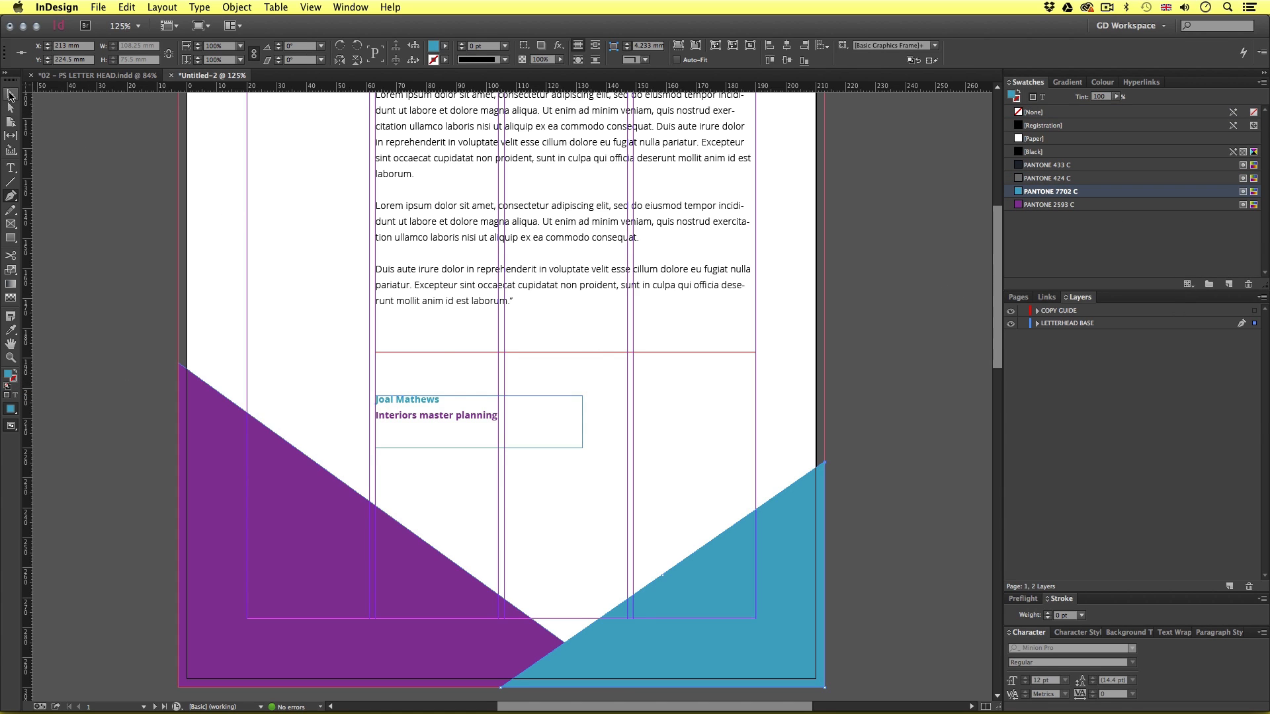
Set the opacity of both triangles to 20% with a transparency effect and preview the page without guides
left_click(10, 95)
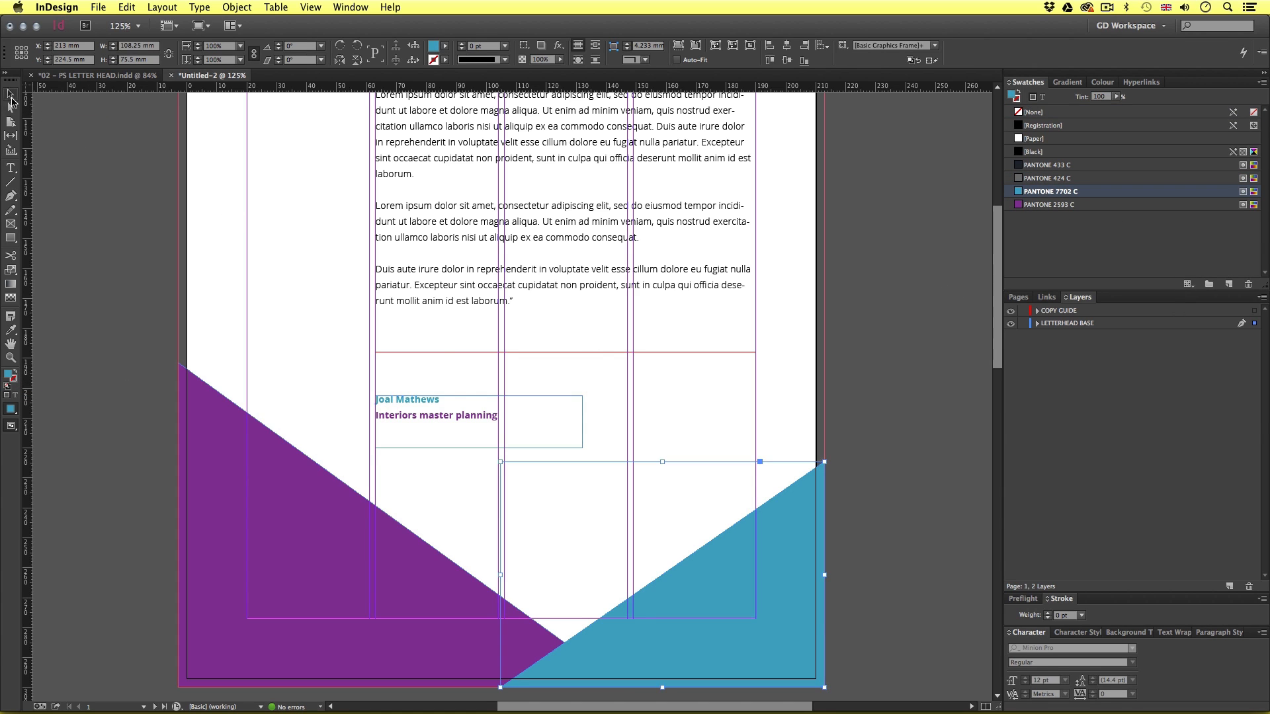
left_click(292, 484, "shift")
right_click(304, 497)
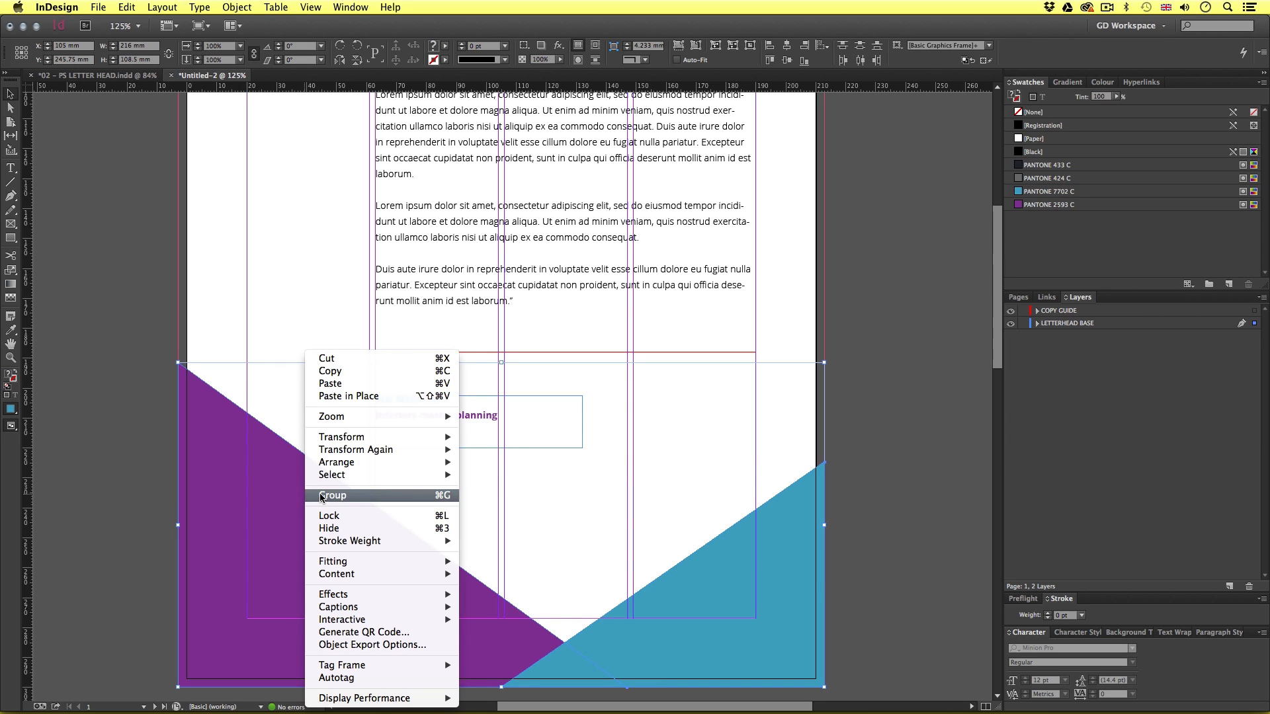
mouse_move(411, 597)
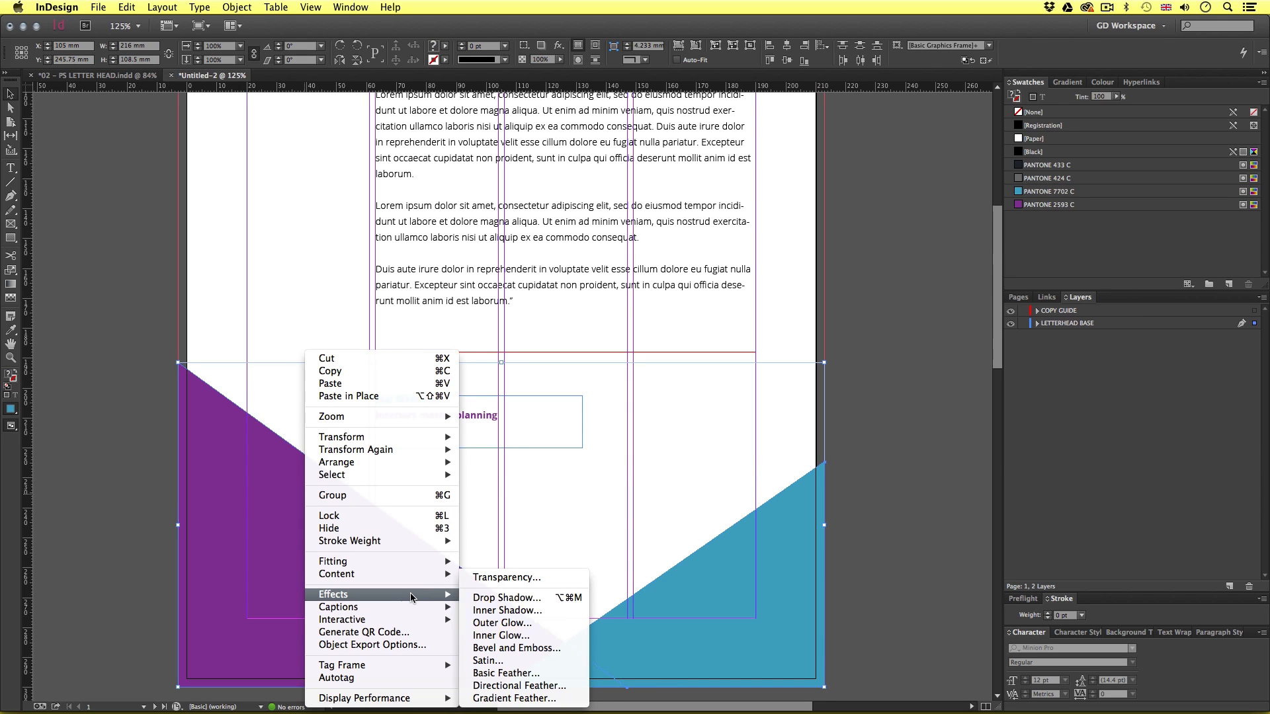
left_click(520, 582)
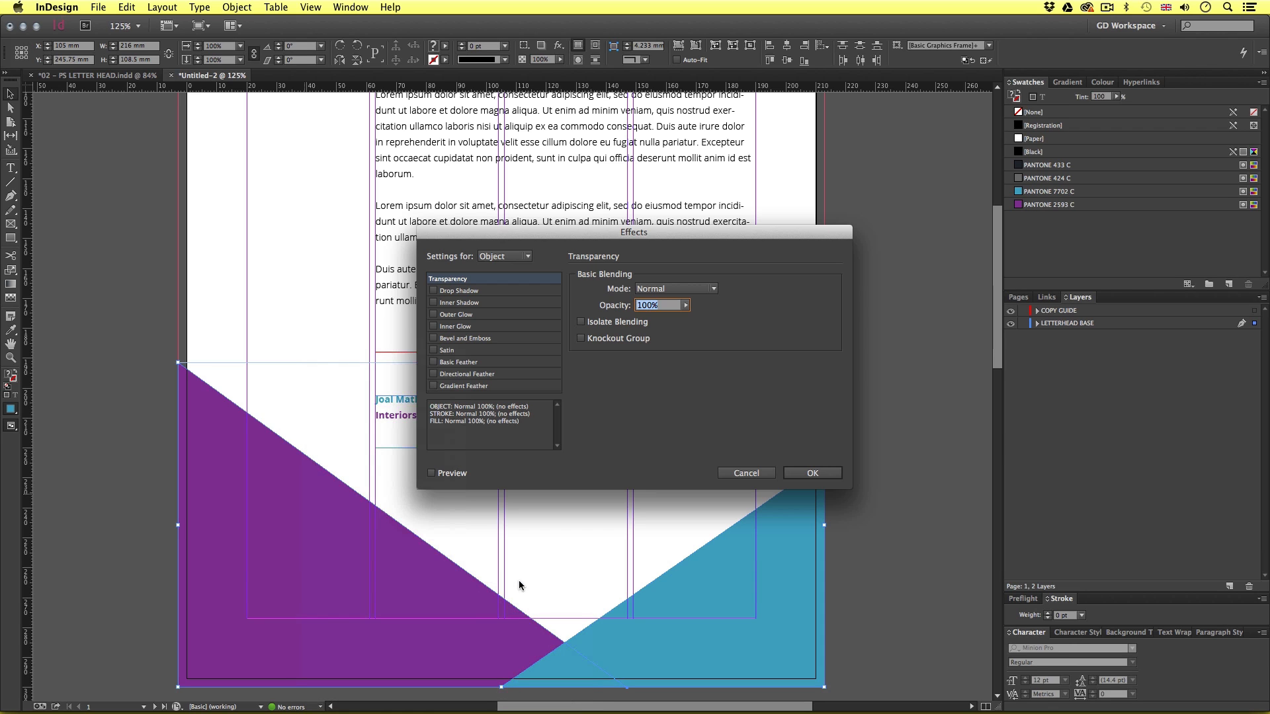
type("20")
left_click(803, 473)
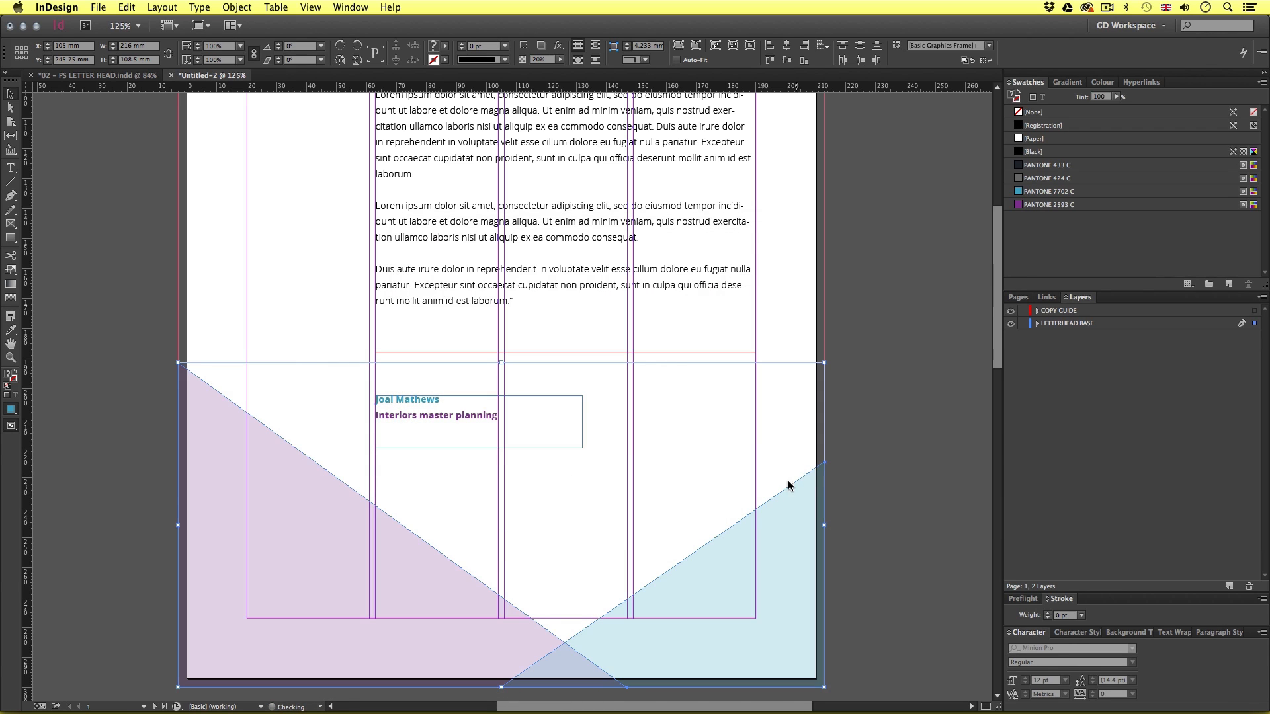
key("w")
left_click(593, 384, "alt")
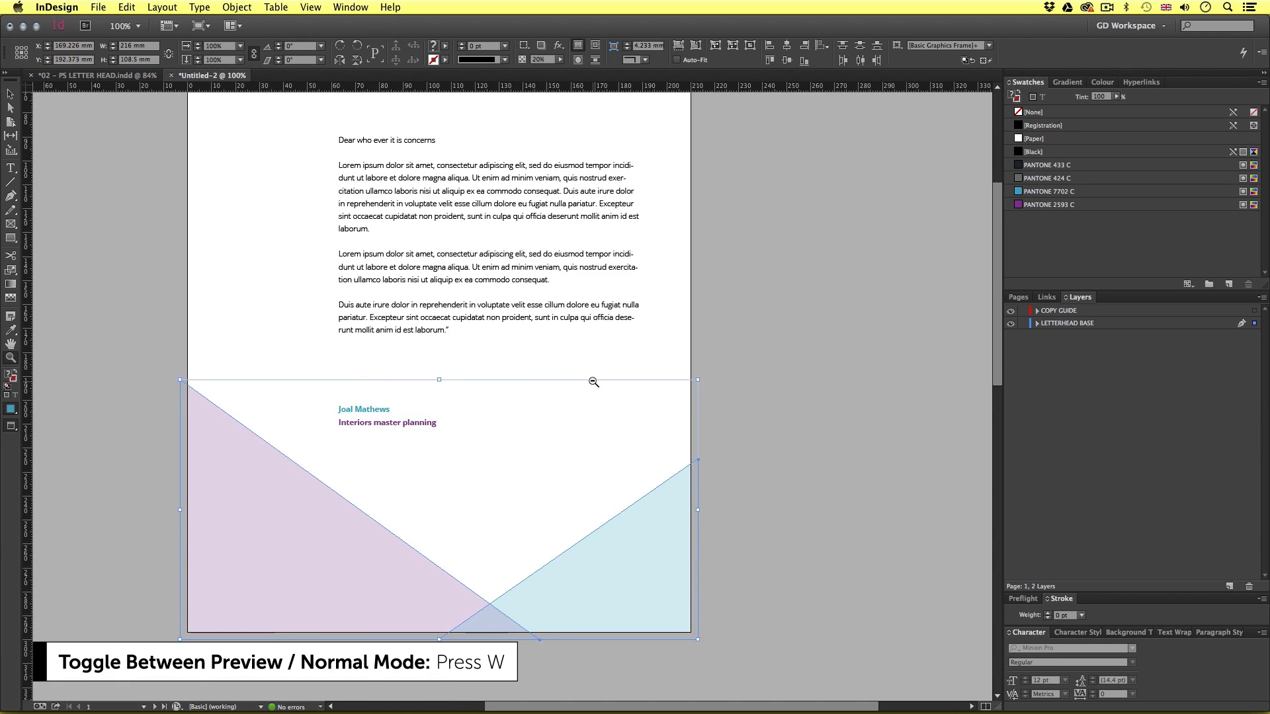
Examine the two overlapping corner triangles, first against the whole letterhead page and then close up where they cross
left_click(590, 382, "alt")
left_click_drag(506, 307, 576, 387)
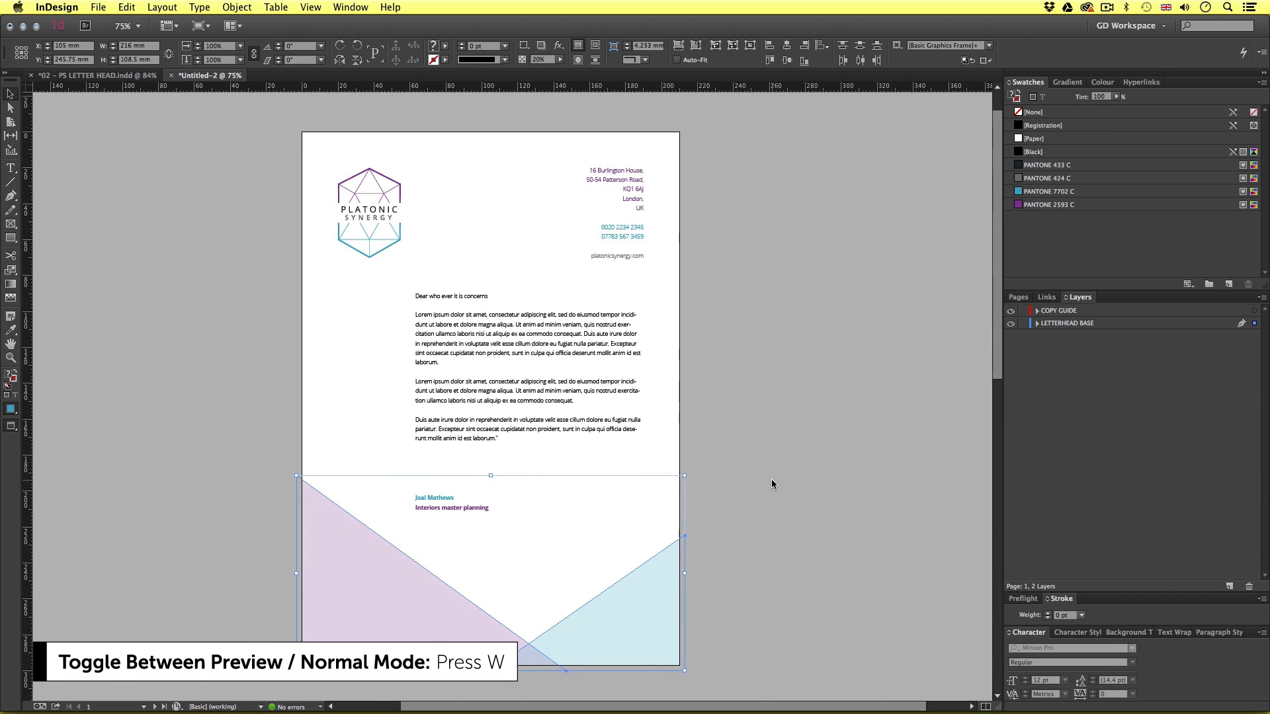
left_click(732, 545)
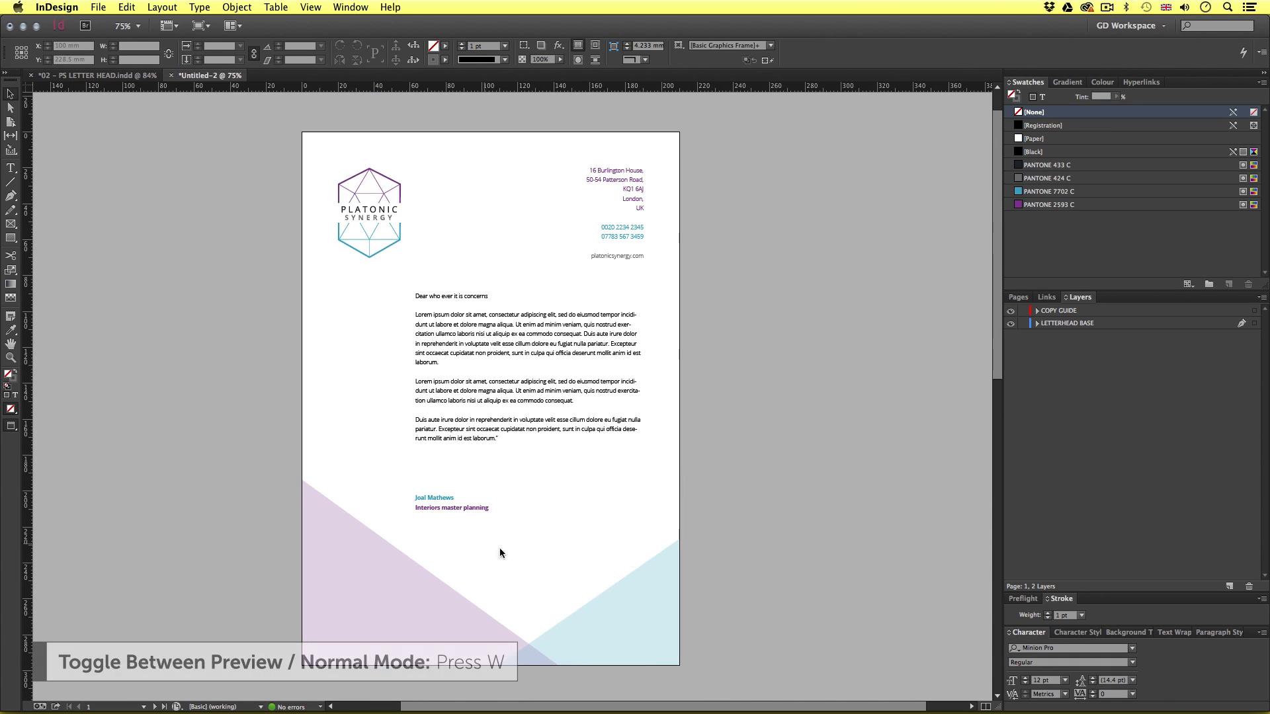
left_click(561, 555)
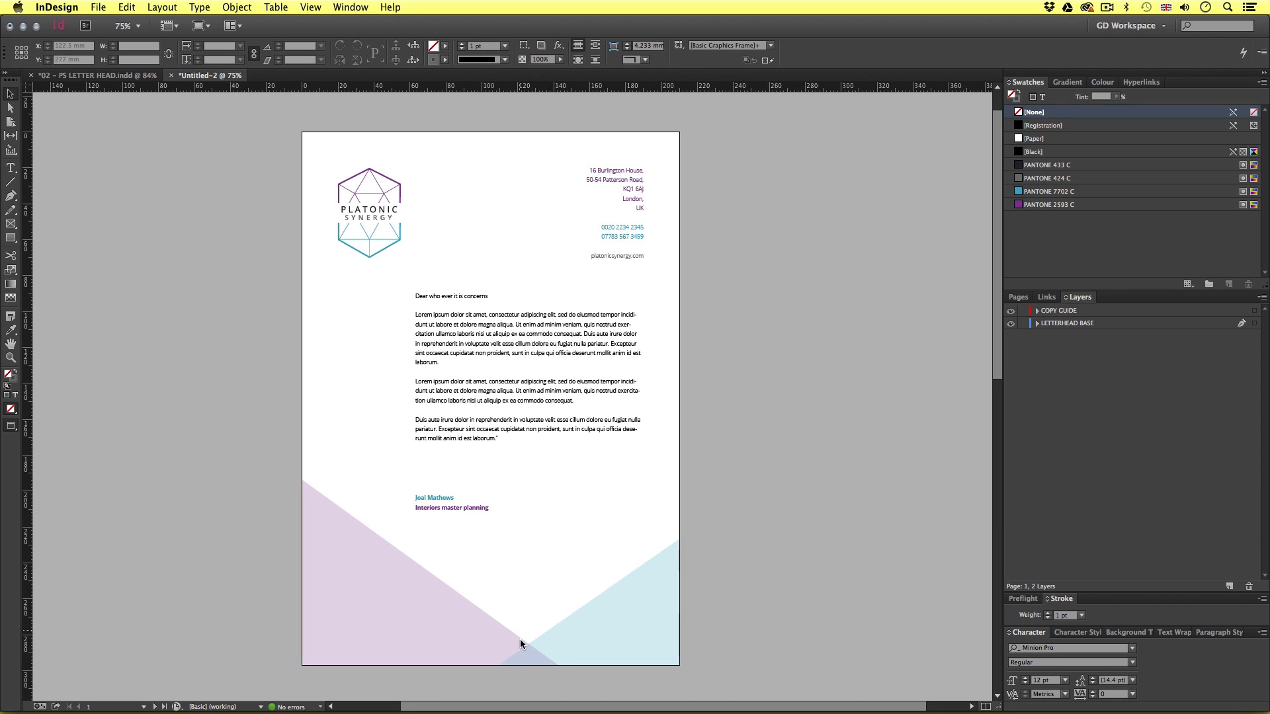
key("z")
left_click(523, 517)
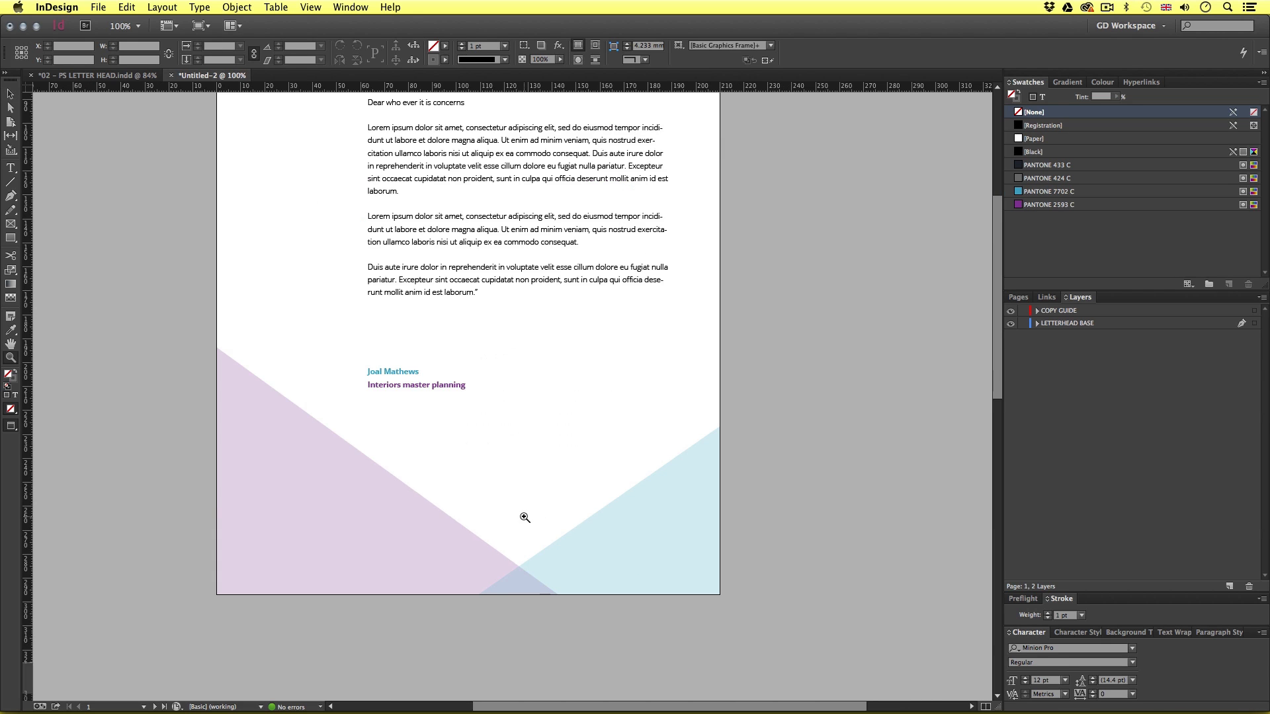
left_click(518, 434)
left_click_drag(491, 427, 541, 453)
key("v")
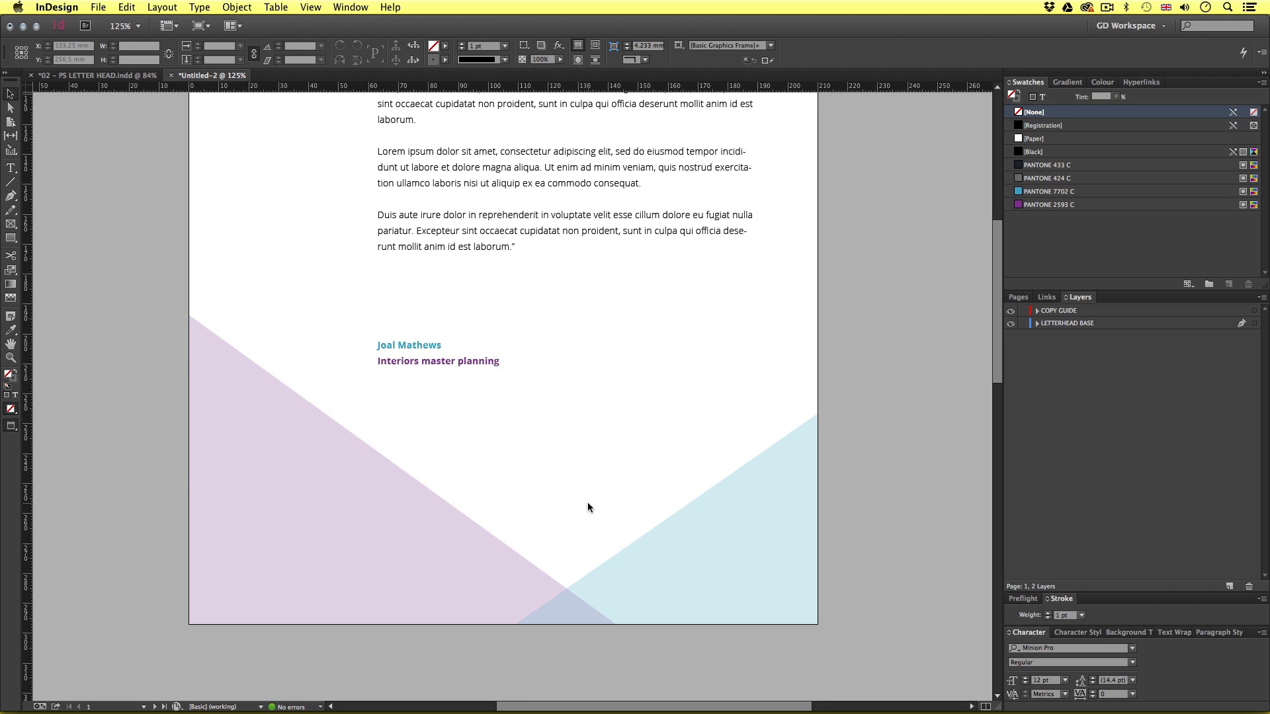
Show the guides and move the purple triangle's upper anchor point along the bleed edge to Y 193.75 mm
key("w")
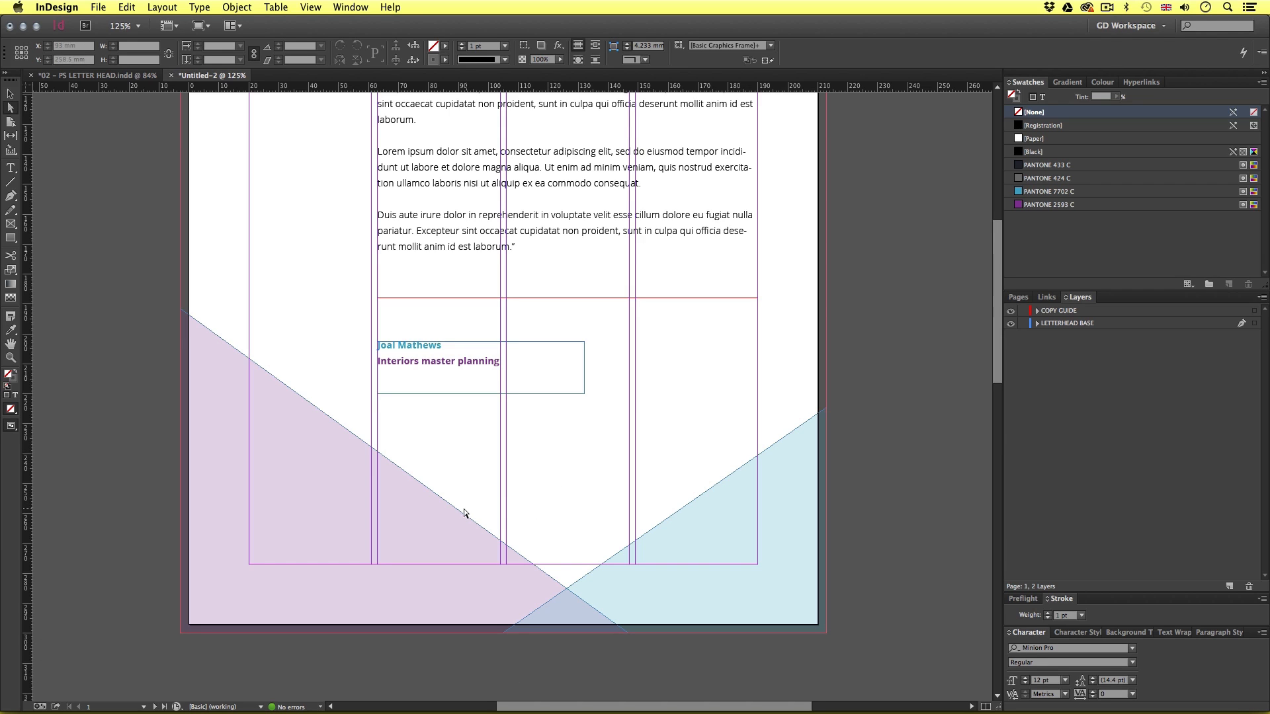
left_click(181, 308)
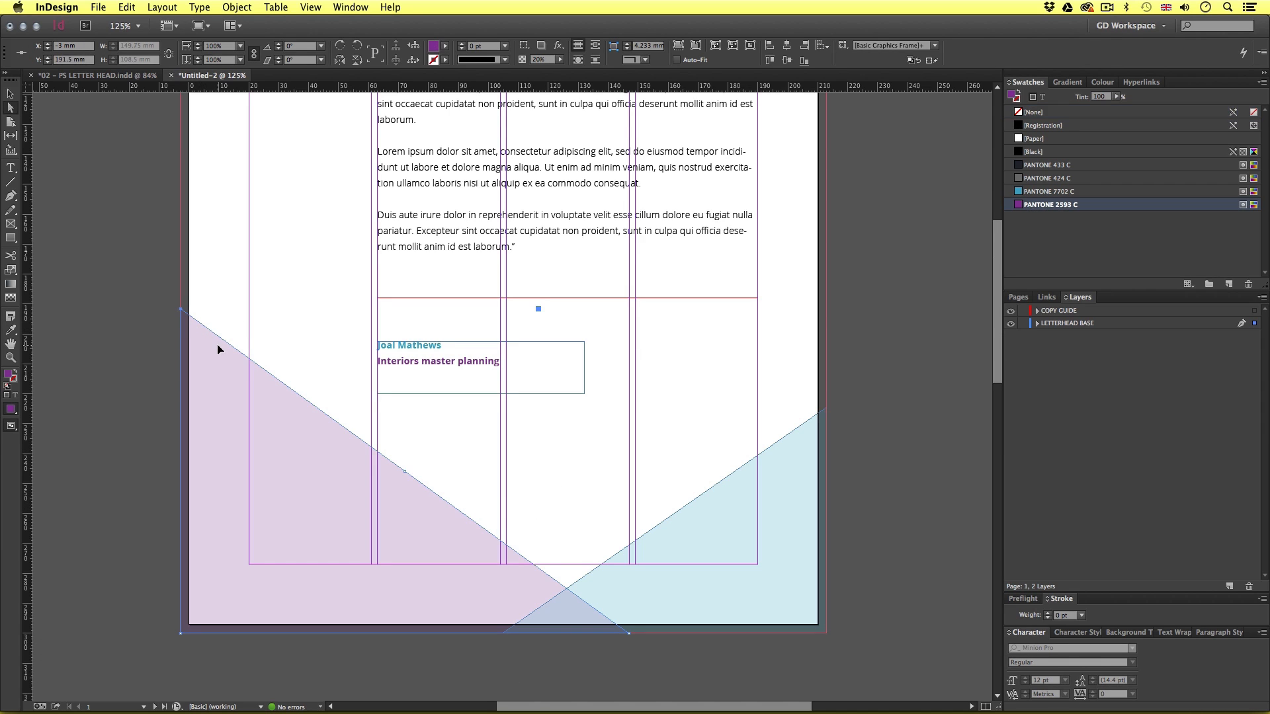
key("Down")
key("shift+Up")
key("shift+Up")
key("shift+Up")
key("shift+Up")
key("shift+Up")
key("shift+Up")
key("shift+Up")
key("shift+Down")
key("shift+Down")
key("shift+Down")
key("shift+Down")
key("shift+Down")
key("shift+Down")
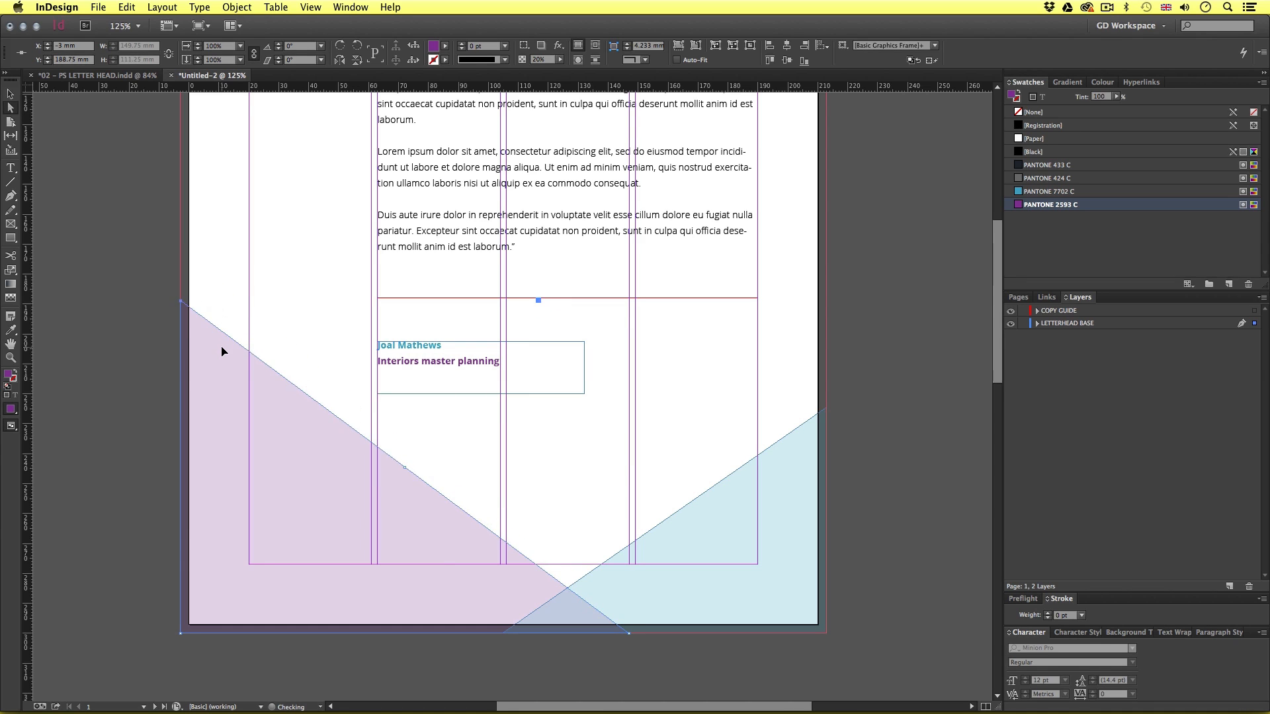
key("shift+Down")
key("shift+Down")
key("shift+Down")
key("shift+Down")
key("shift+Down")
key("shift+Down")
key("shift+Up")
key("shift+Up")
key("shift+Up")
key("shift+Up")
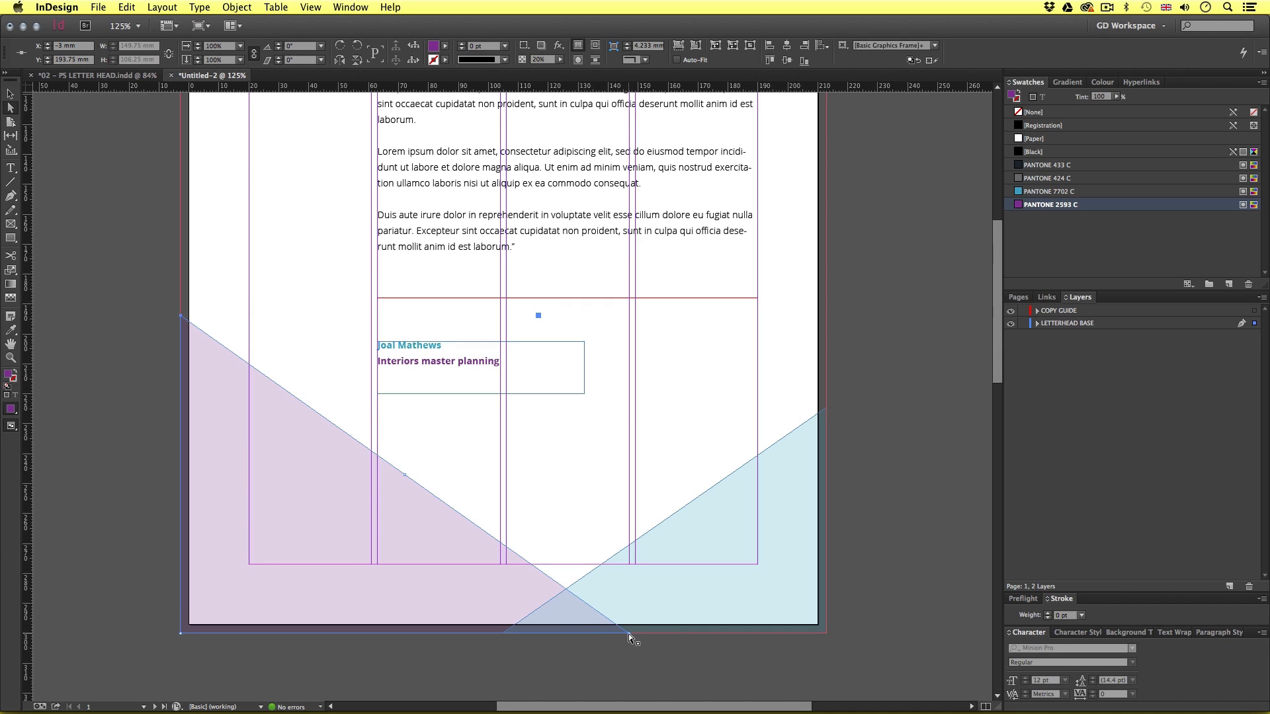
Extend the purple triangle's base by moving its inner bottom anchor point outwards to X 156.75 mm
left_click(664, 633)
key("shift+Right")
key("shift+Right")
key("shift+Right")
key("shift+Right")
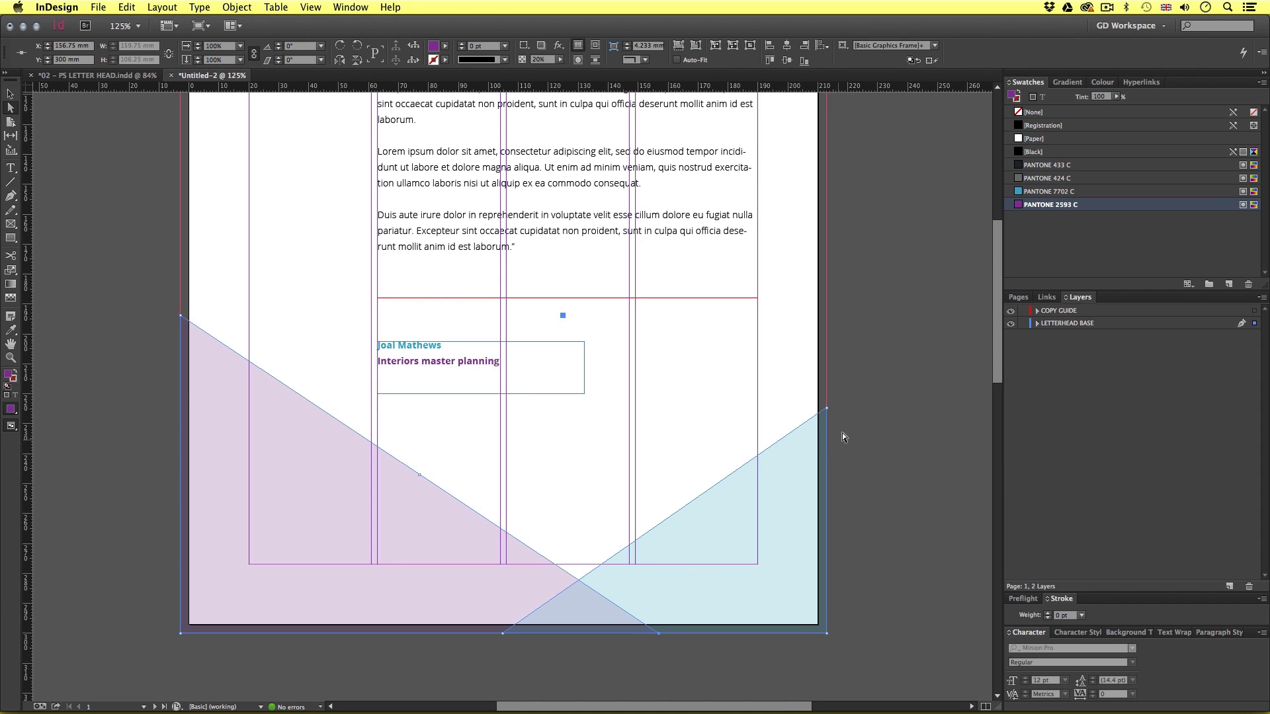
Reshape the teal triangle by lowering its upper anchor point to Y 232 mm and moving its inner bottom anchor to X 99.75 mm
left_click(827, 408)
key("shift+Down")
key("shift+Down")
key("shift+Down")
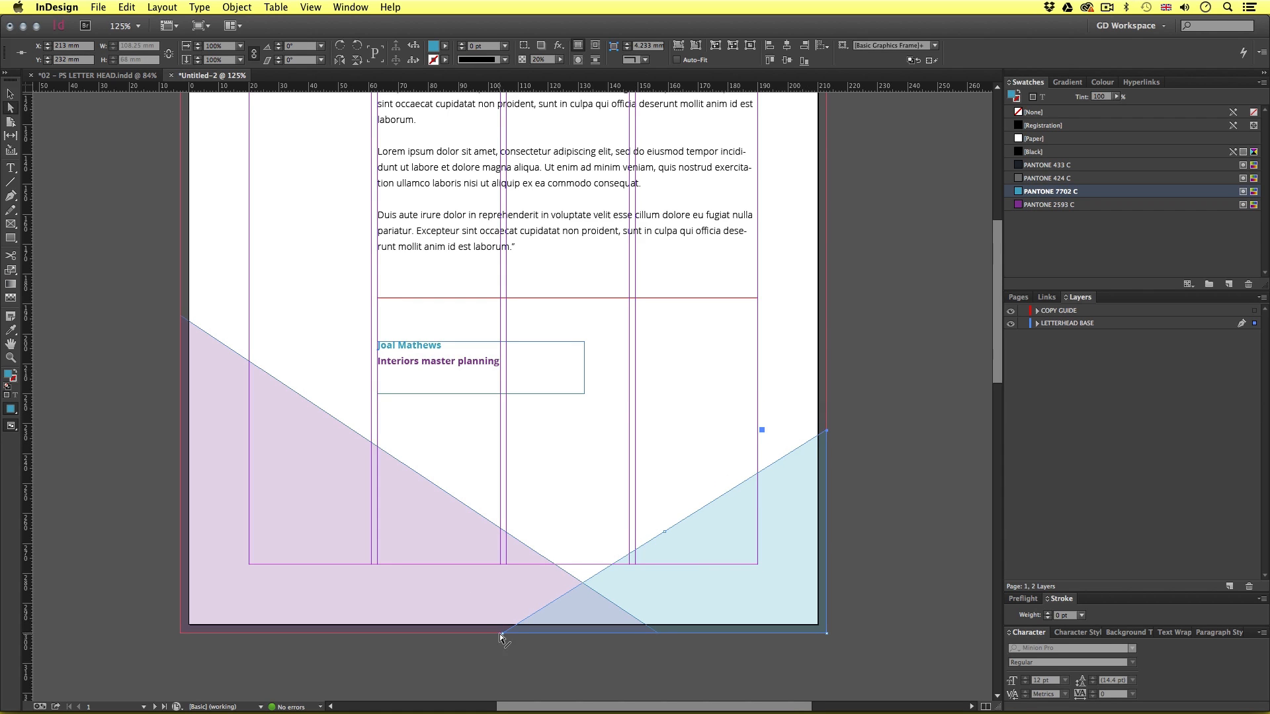
left_click(501, 634)
key("shift+Left")
key("shift+Left")
Check the reshaped triangles on the complete first page in preview mode, without guides or selection
key("z")
left_click(505, 612, "alt")
left_click(505, 613, "alt")
left_click_drag(505, 482, 476, 618)
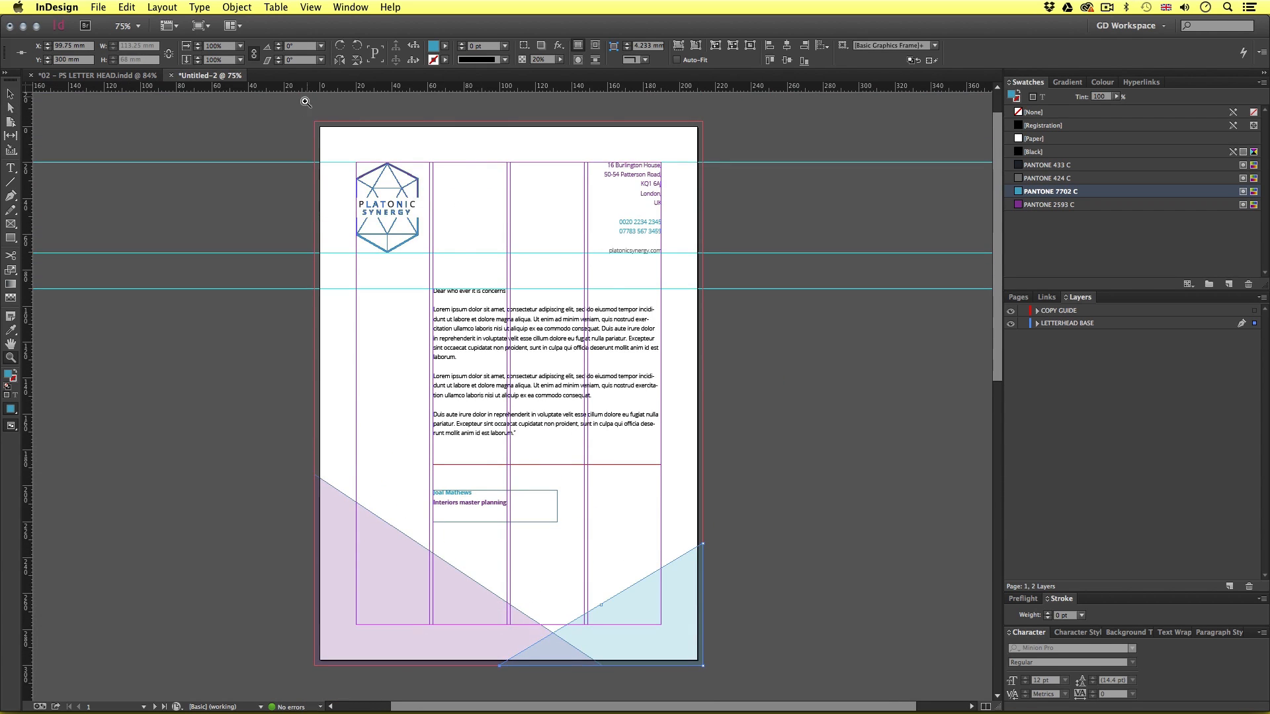
left_click_drag(306, 101, 722, 679)
key("v")
key("w")
left_click(790, 483)
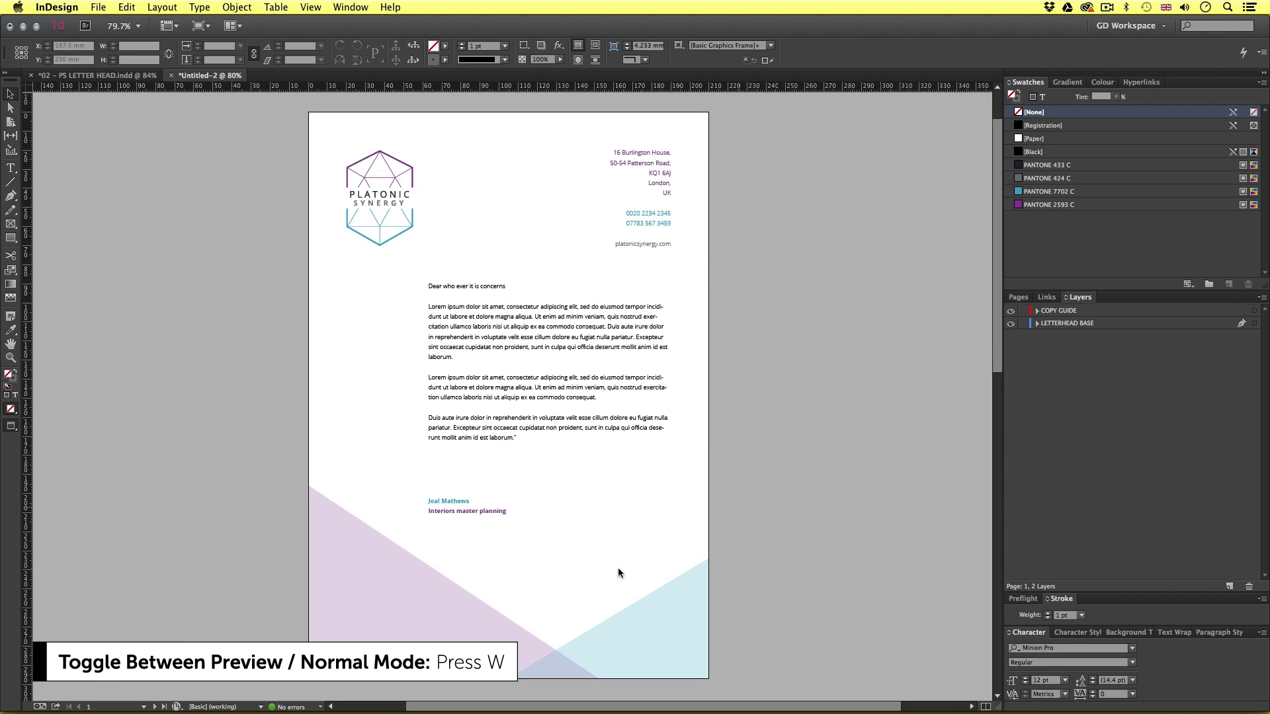
Set the opacity of the teal triangle to 50% with a transparency effect
left_click(648, 621)
right_click(680, 607)
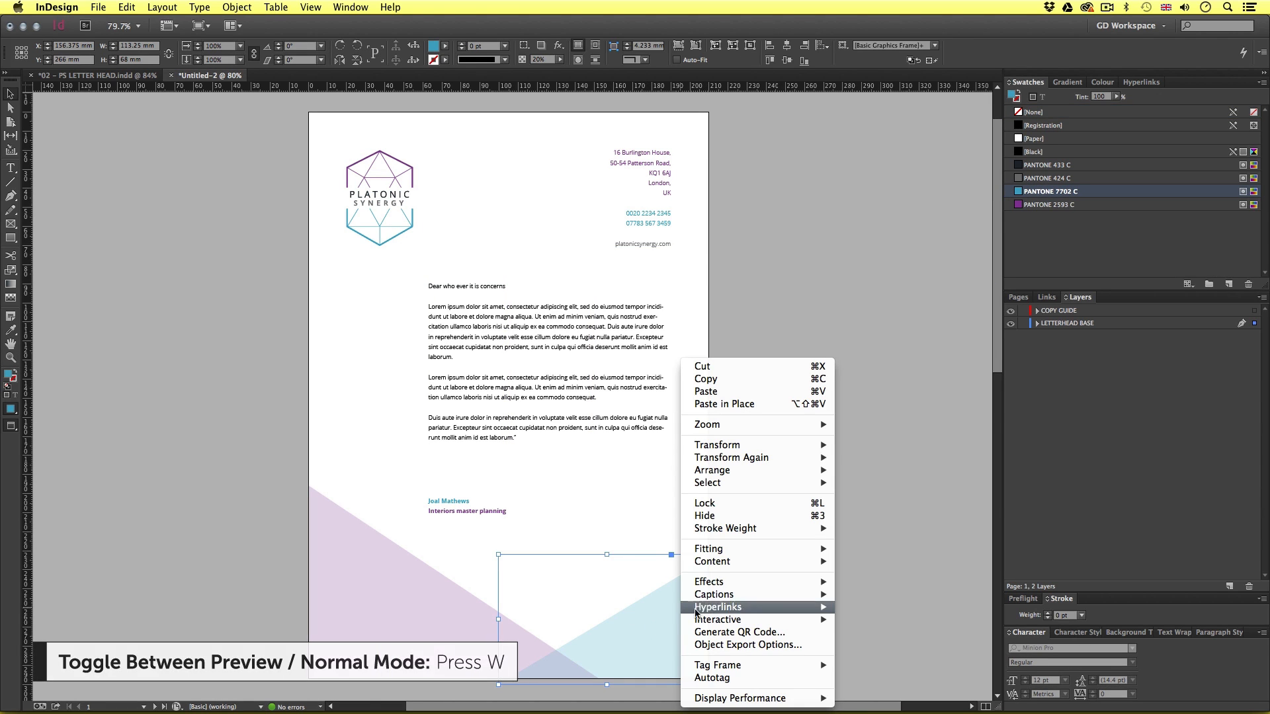
mouse_move(727, 583)
left_click(855, 579)
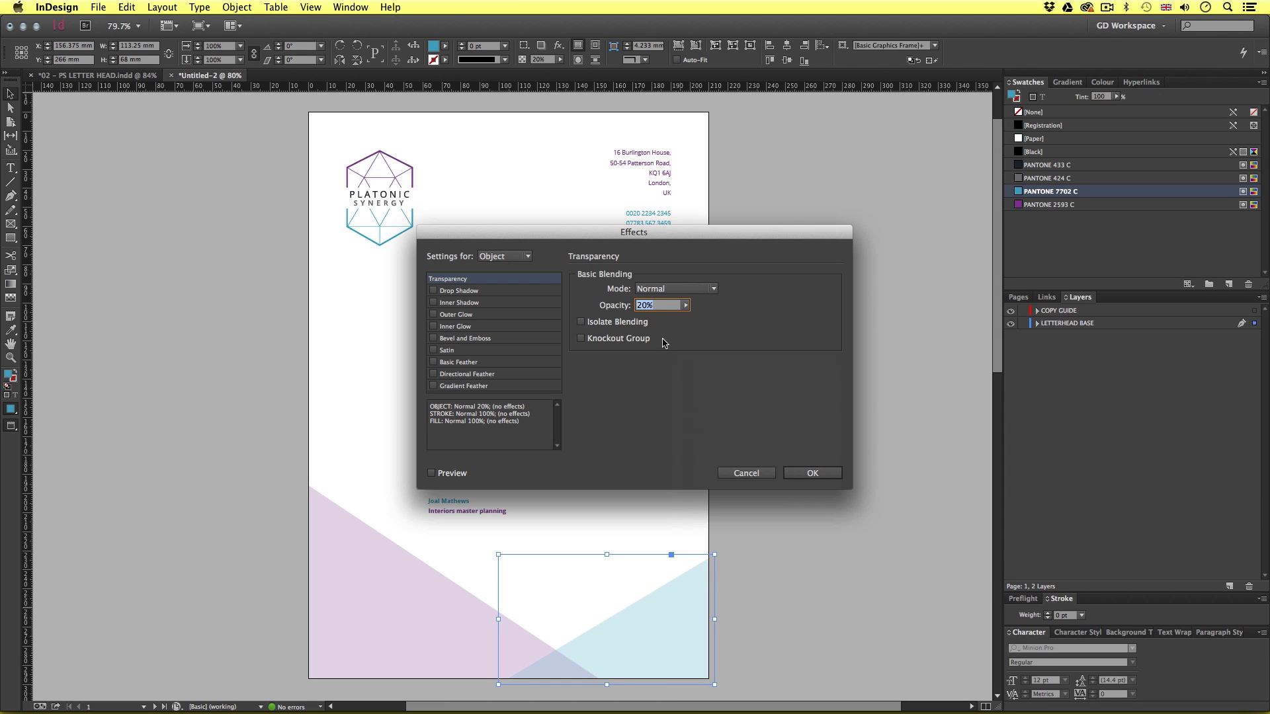
type("50")
left_click(808, 470)
left_click(766, 468)
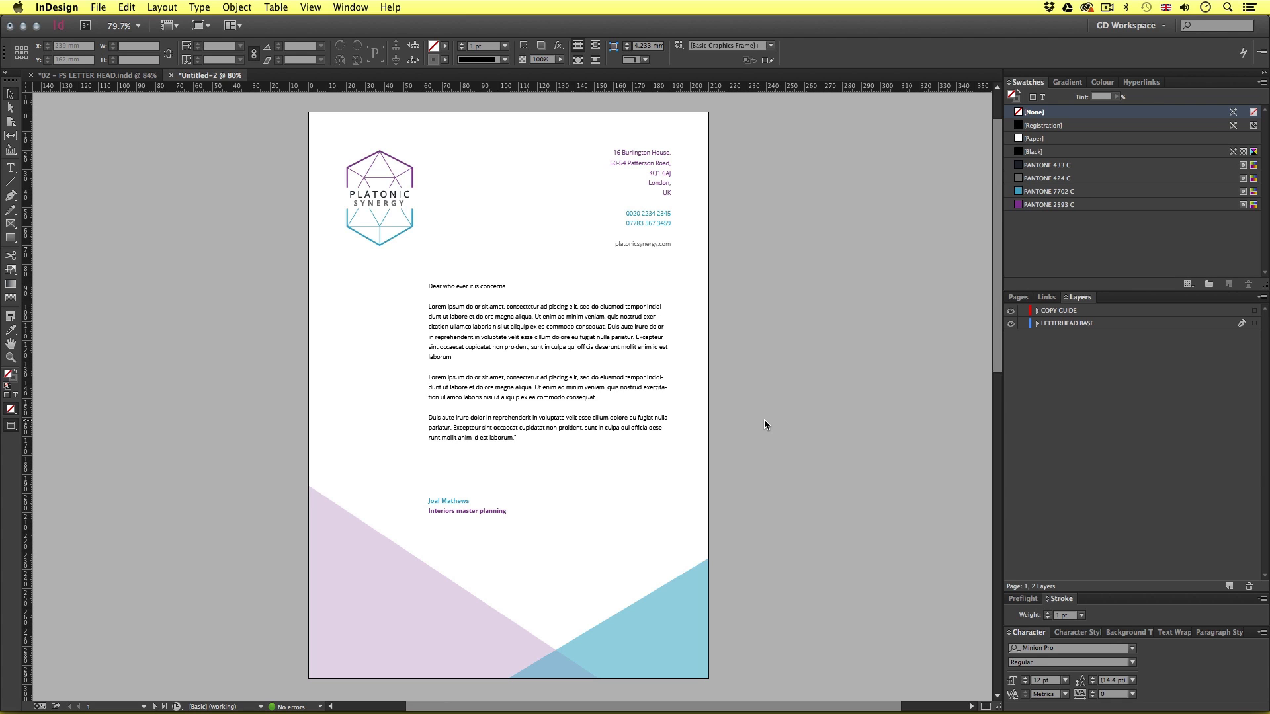
Go to the blank second page and consult the front and back letterhead sketches in DESIGN PROCESS.pdf in Acrobat, returning to InDesign
scroll(763, 424, "down", 10)
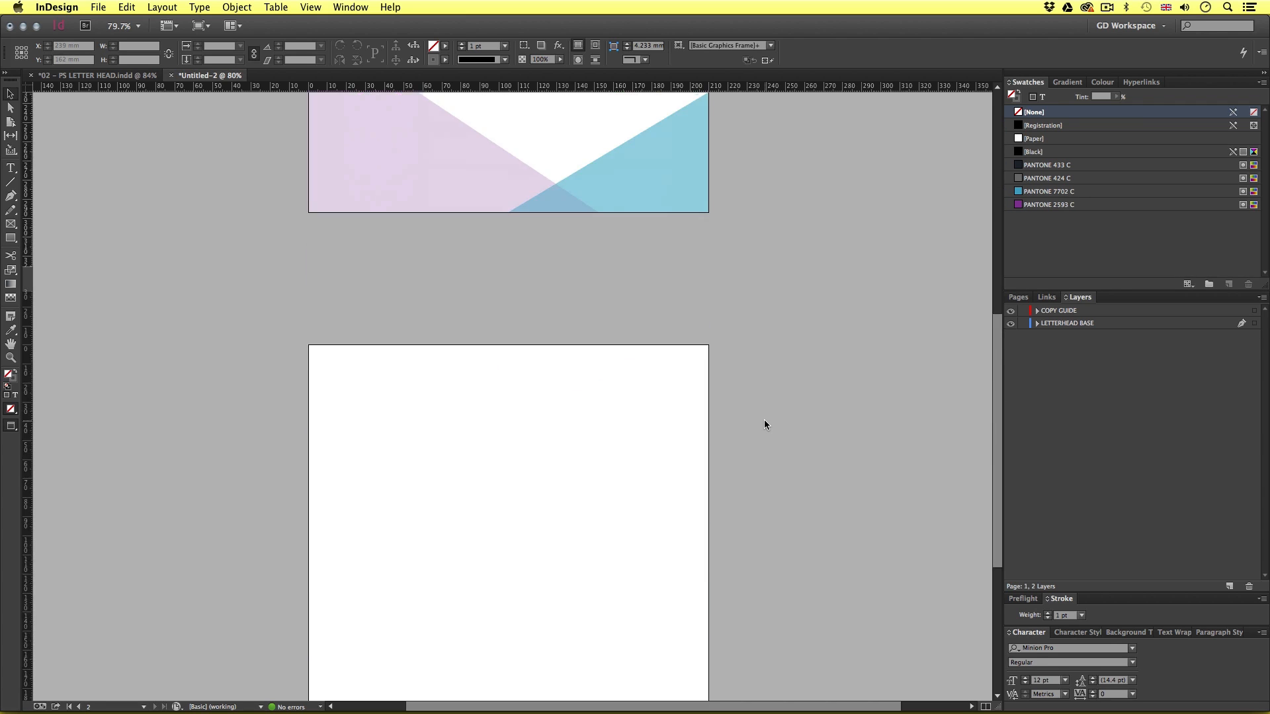
scroll(764, 424, "down", 3)
scroll(764, 424, "up", 5)
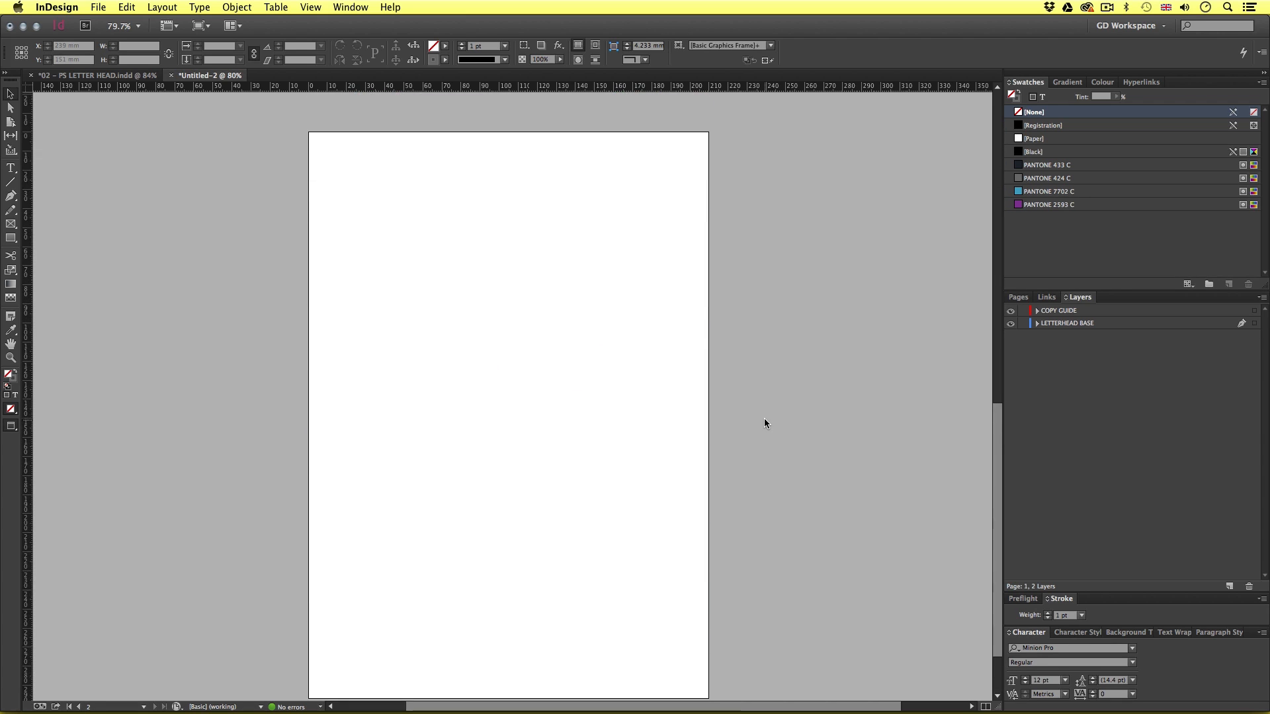
key("super+Tab")
key("super+Tab")
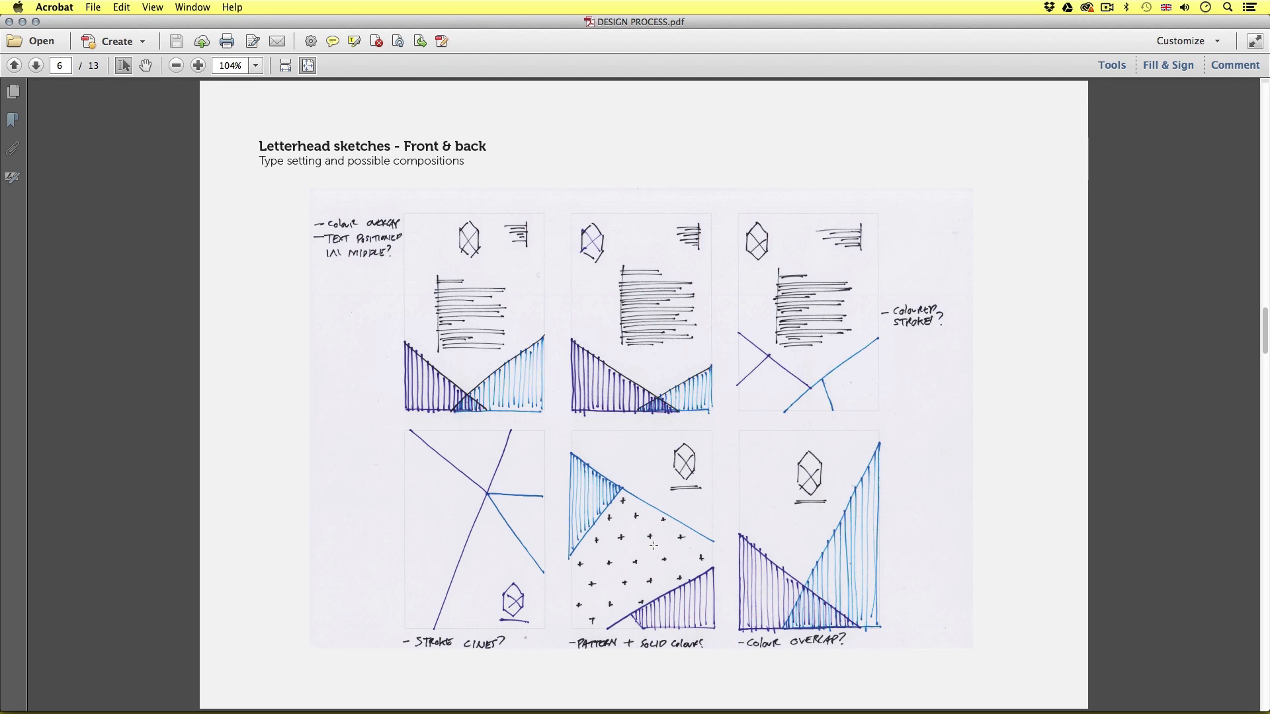
key("super+Tab")
scroll(588, 496, "down", 1)
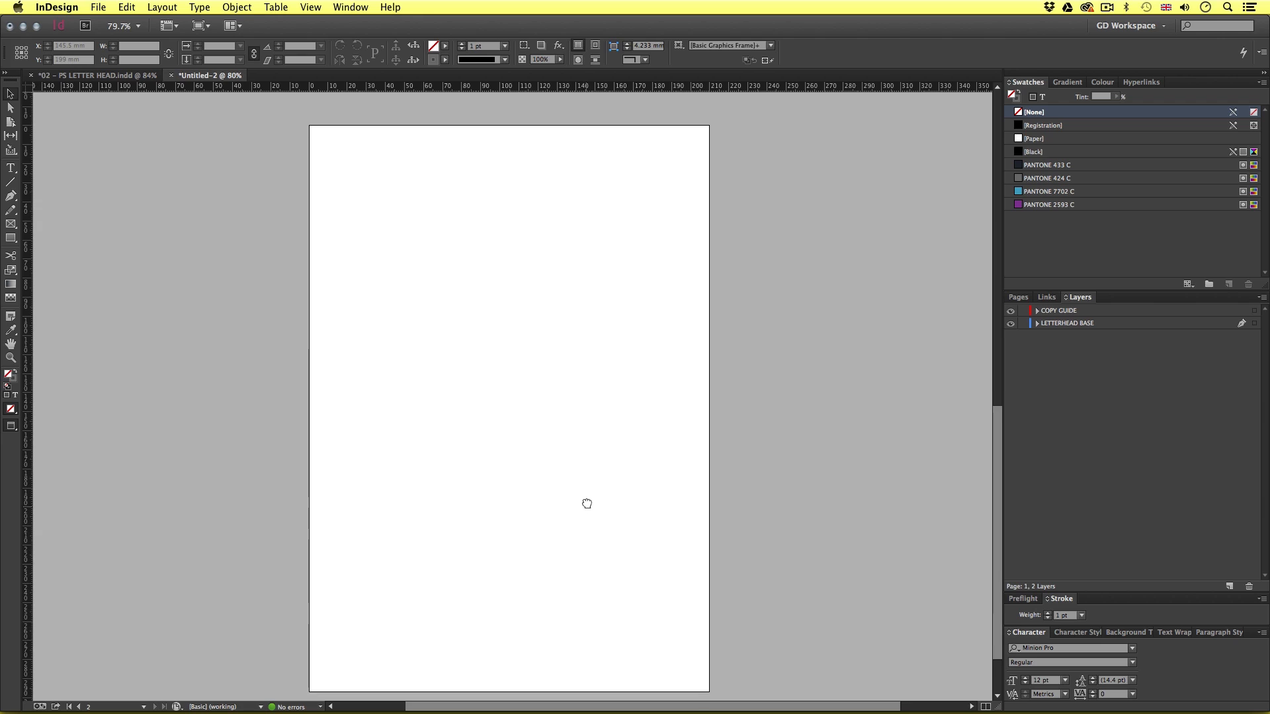
Show the guides and draw a diagonal line about 243 mm long, descending from the left bleed edge at Y 30 mm to the right bleed edge
key("w")
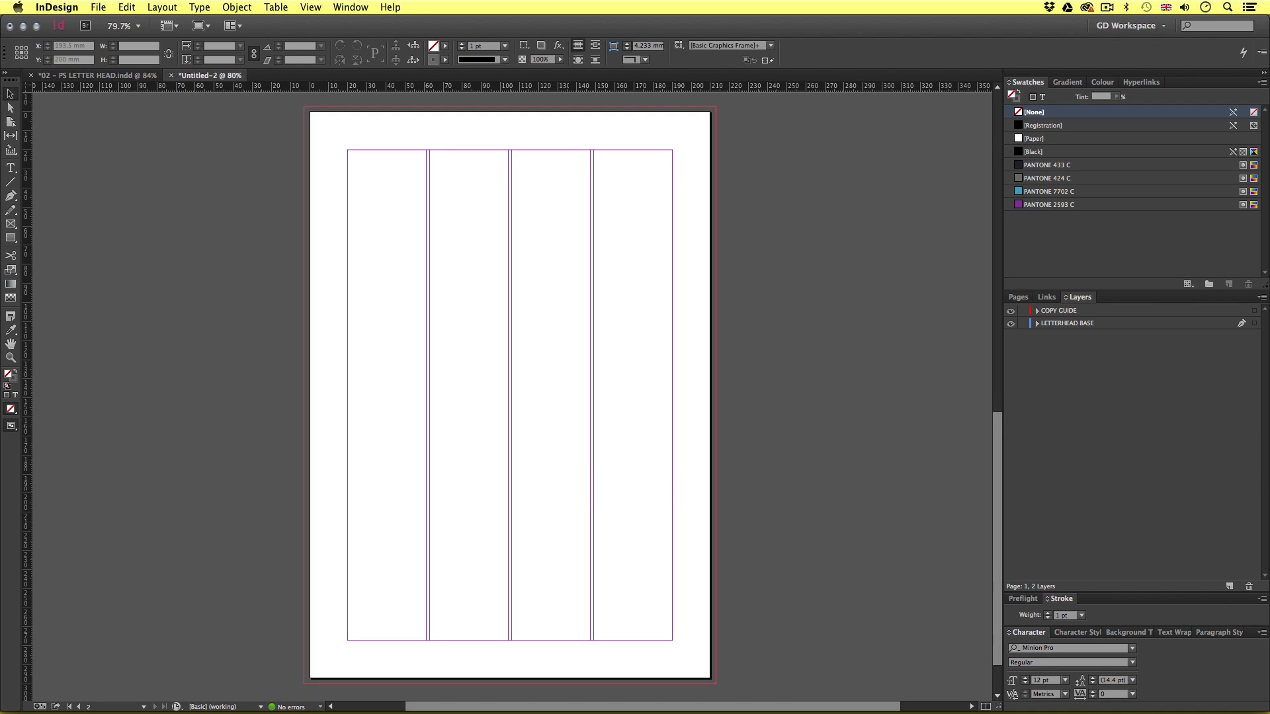
left_click(10, 184)
left_click_drag(303, 171, 717, 381)
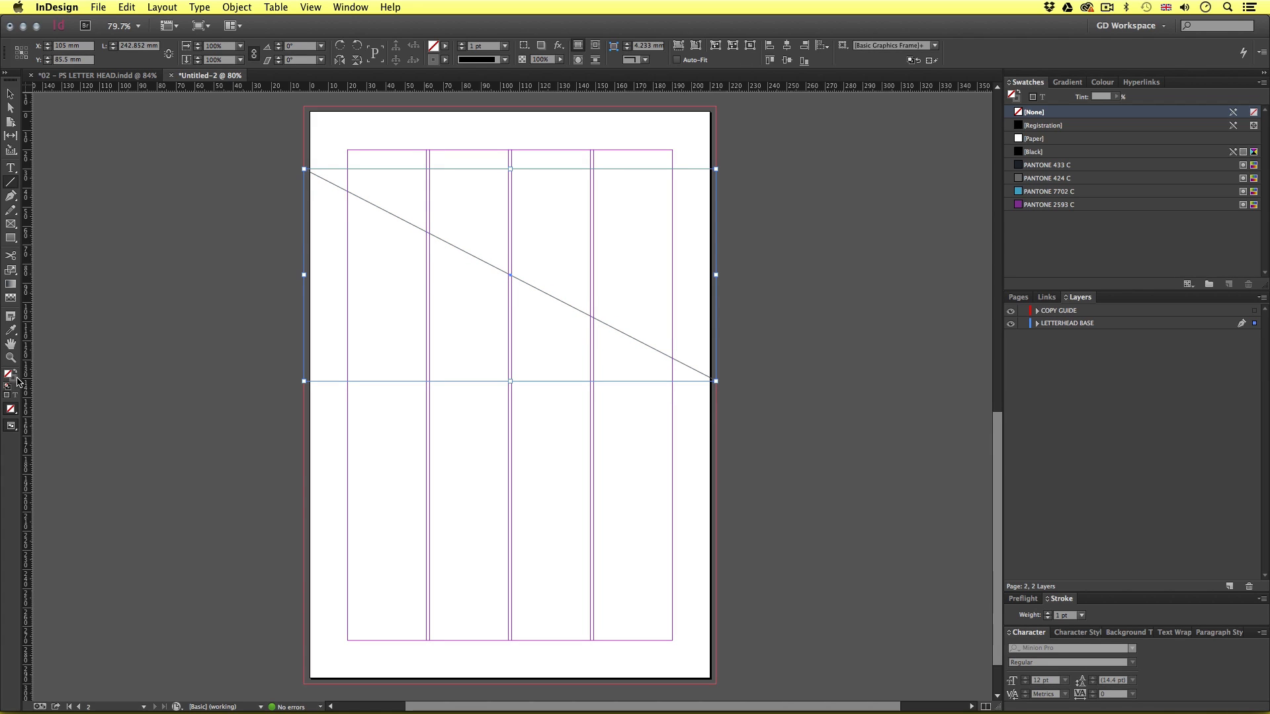
Give the new diagonal line a 1 pt stroke in PANTONE 7702 C
left_click(17, 379)
left_click(1081, 616)
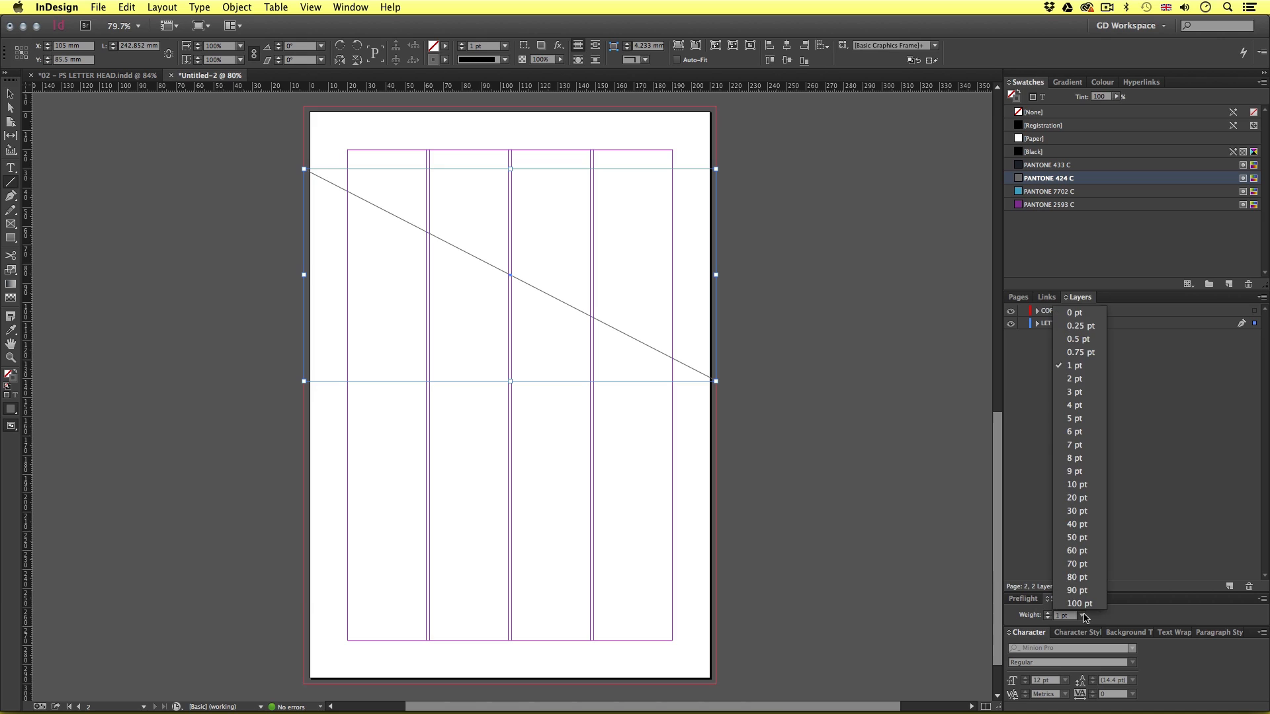
left_click(1086, 366)
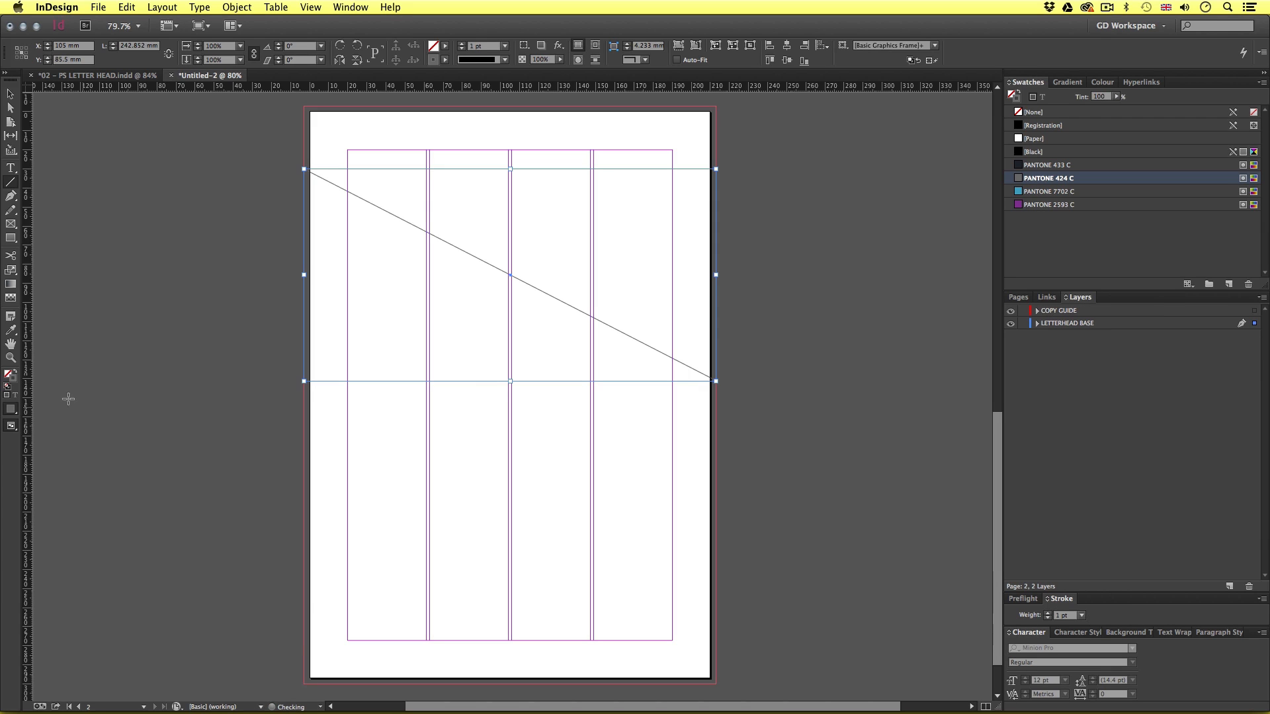
left_click(1073, 191)
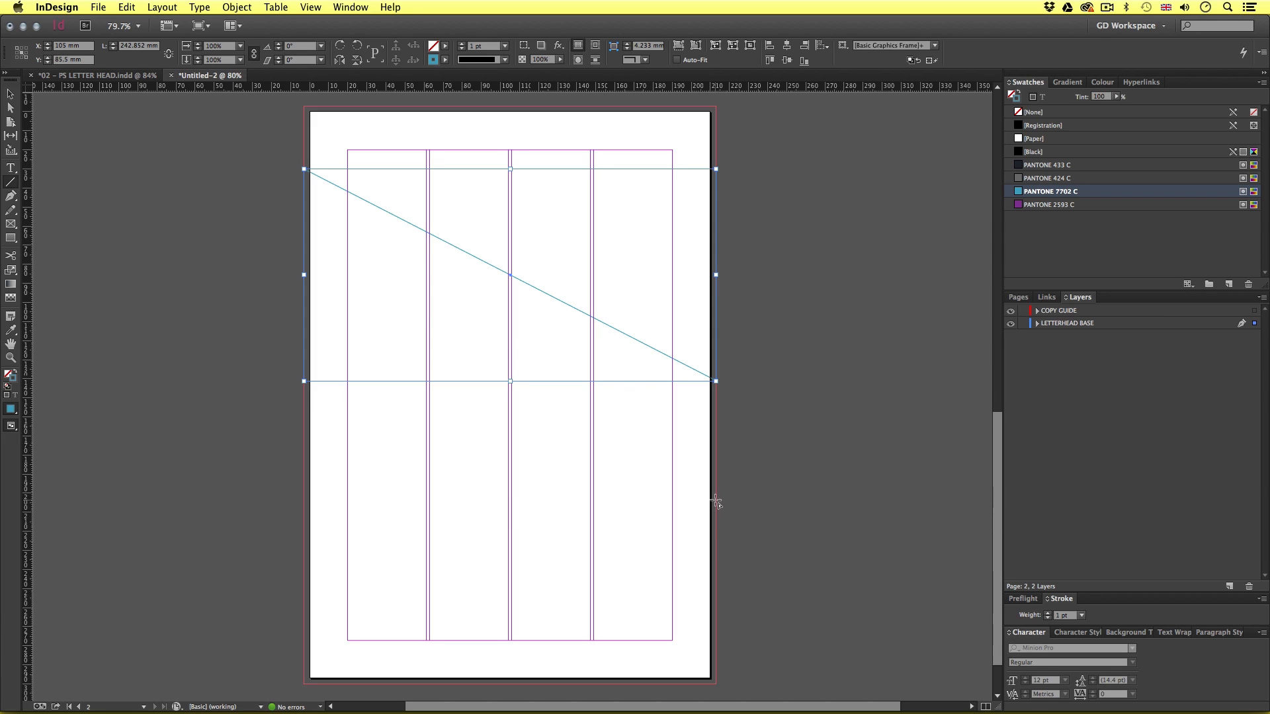
Draw a second line about 216 mm long from the right bleed edge down to the bottom bleed, stroked 1 pt in PANTONE 2593 C
mouse_move(717, 499)
left_mouse_down()
mouse_move(440, 598)
mouse_move(347, 684)
left_mouse_up()
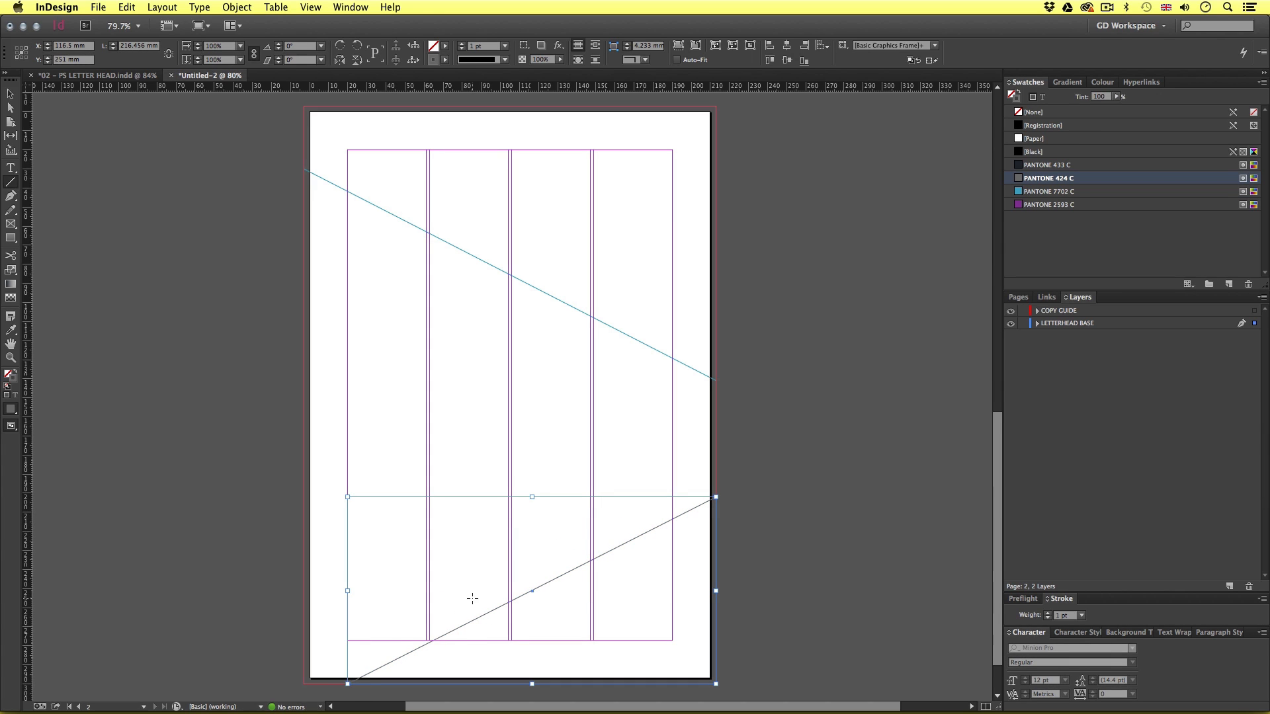
left_click(1082, 615)
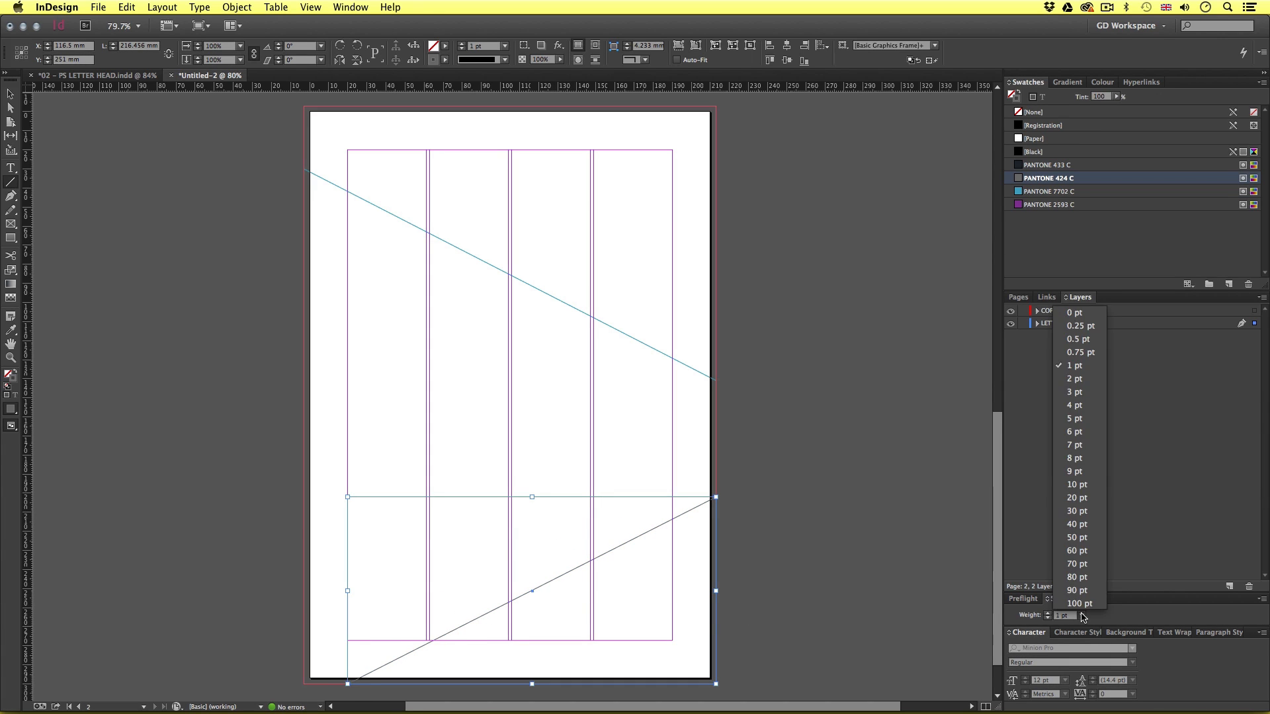
left_click(1071, 371)
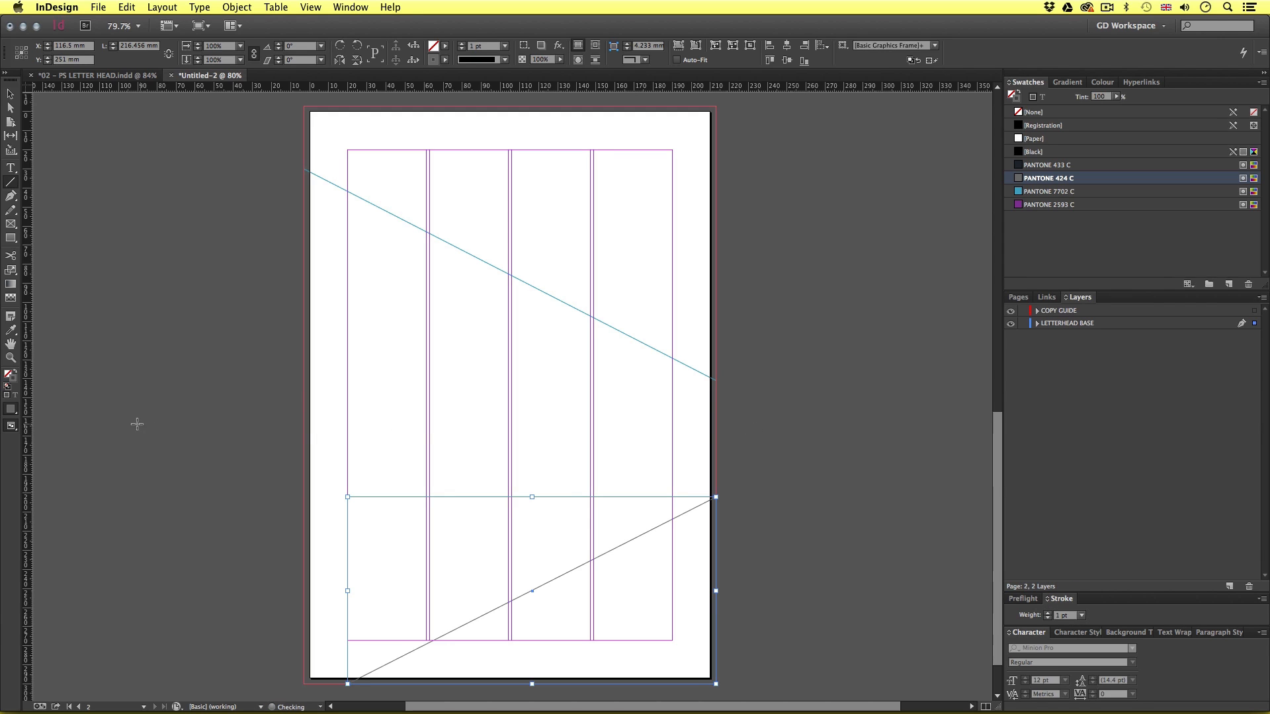
left_click(1042, 205)
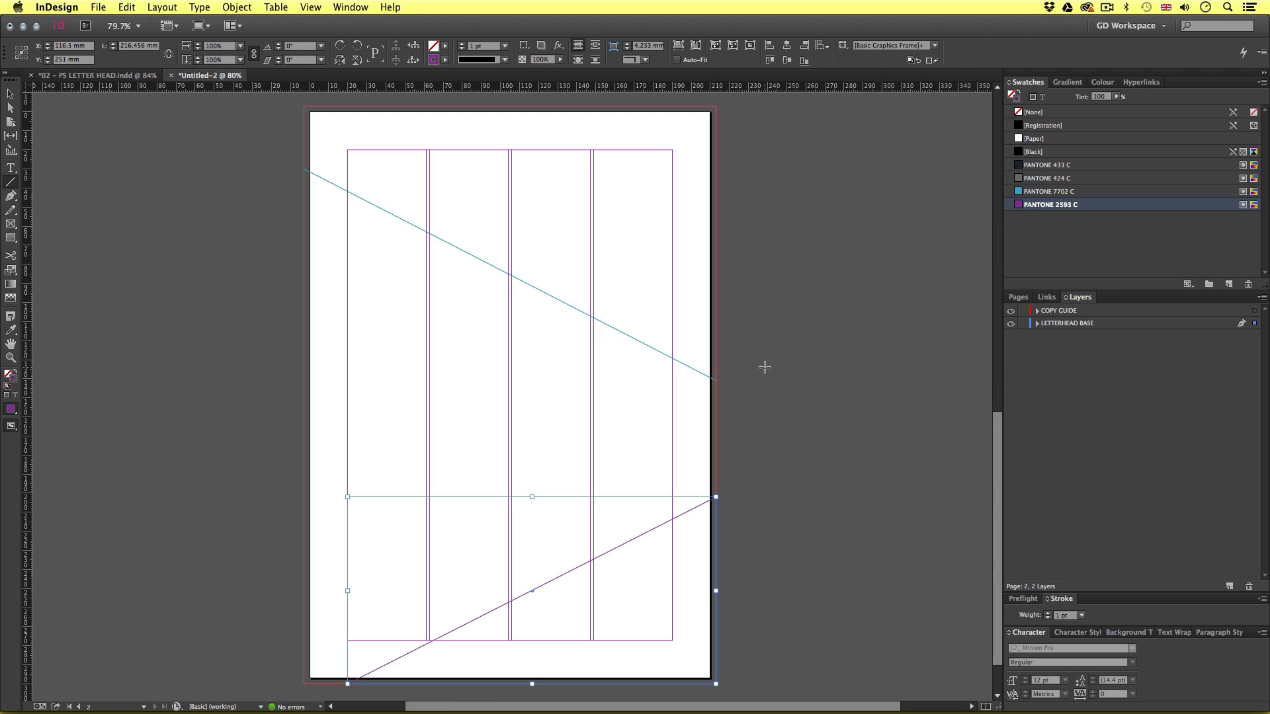
left_click(10, 94)
left_click(149, 129)
Nudge the purple line's right end point up to Y 201.25 mm with the Direct Selection tool
key("a")
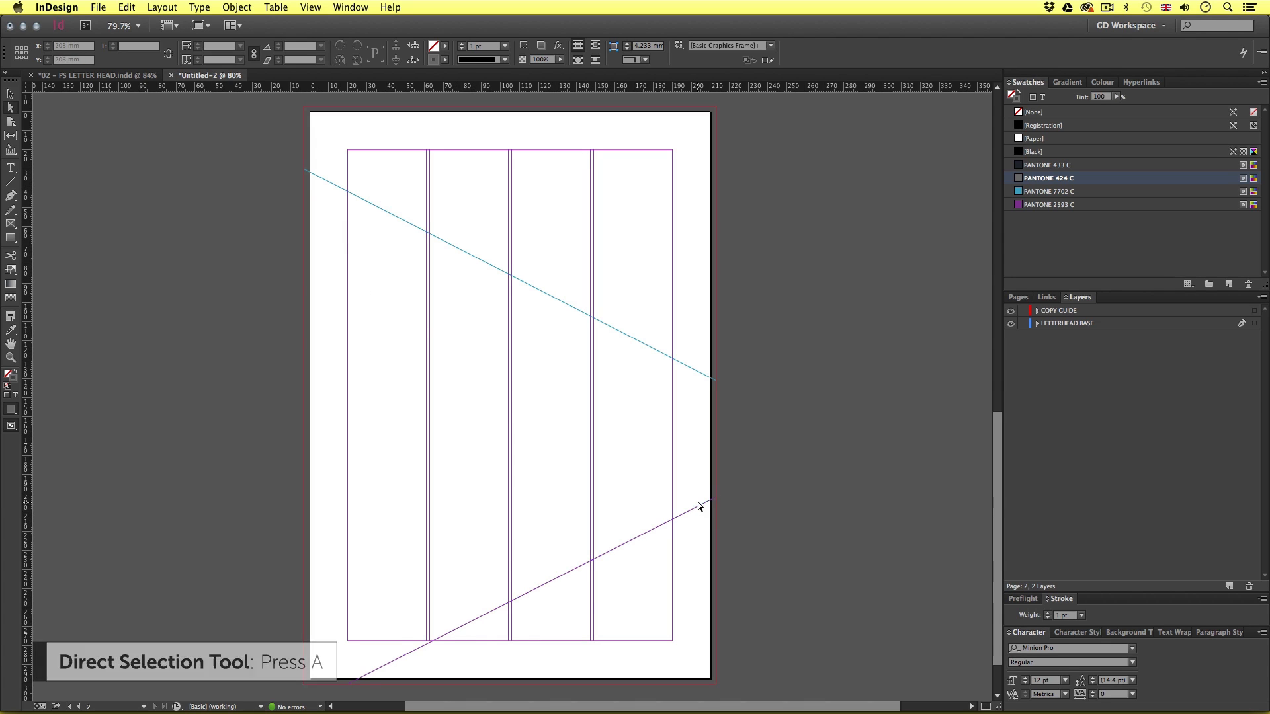
left_click(715, 500)
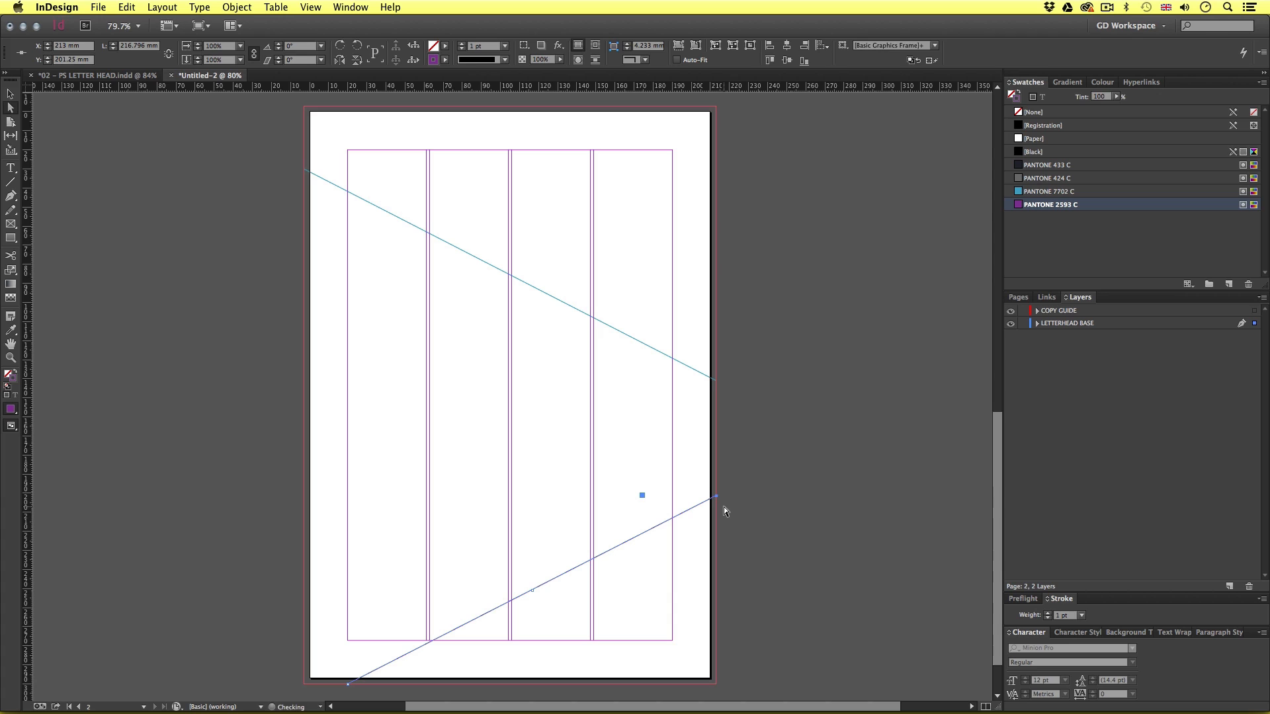
key("Up")
left_click(306, 170)
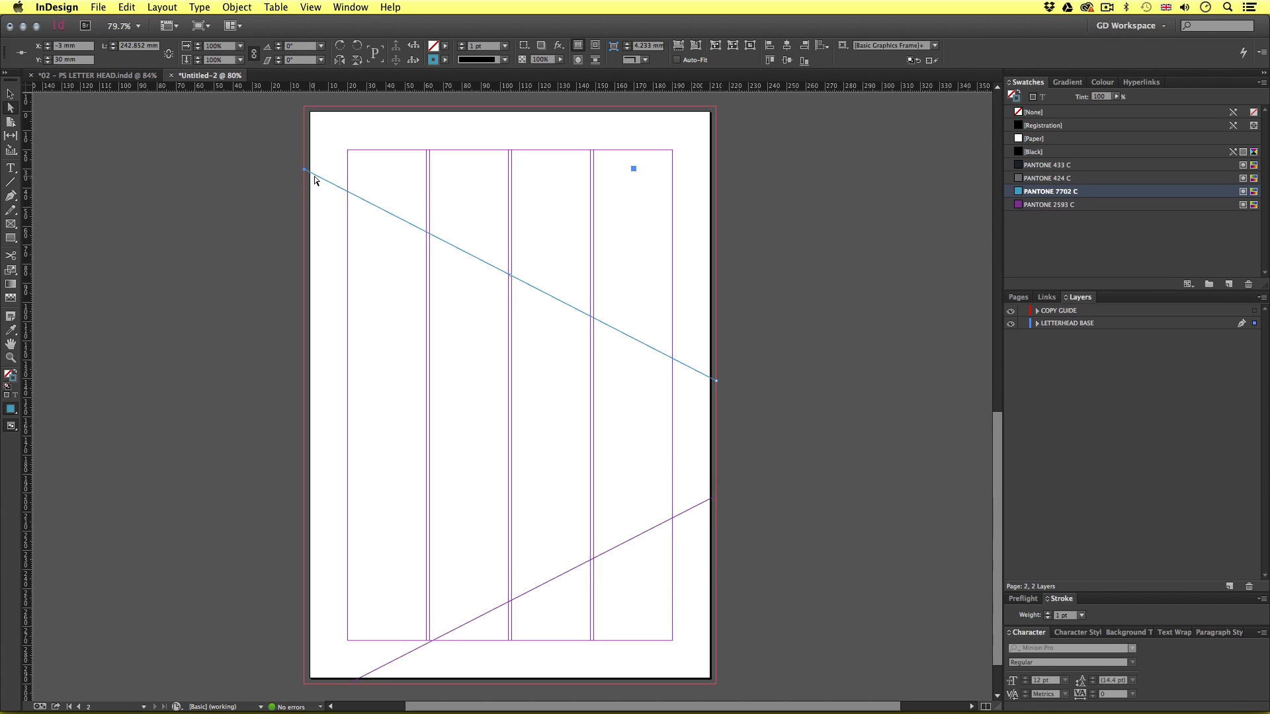
left_click(102, 119)
Draw the first edge of a triangle from the left bleed edge at Y 236 mm to the blue line at X 110.5, Y 88.25 mm with the Pen tool
left_click(9, 197)
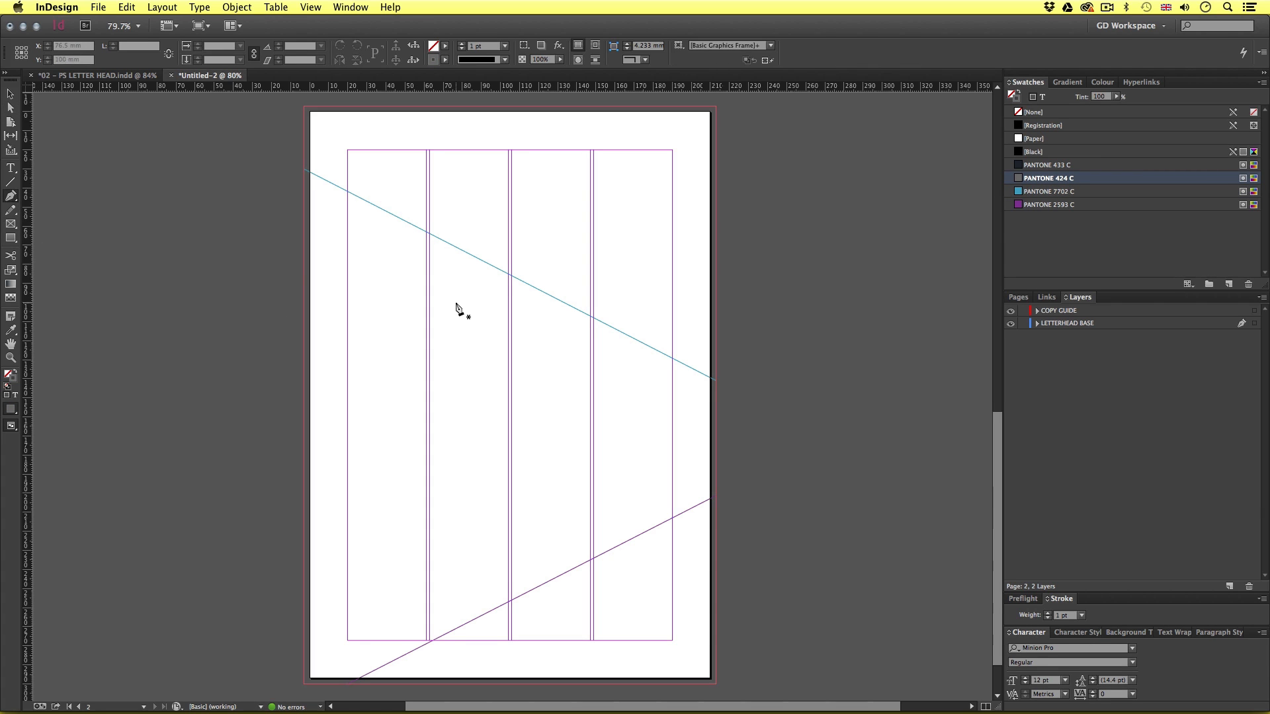
key("z")
left_click(486, 328)
left_click(491, 341)
left_click_drag(592, 466, 533, 424)
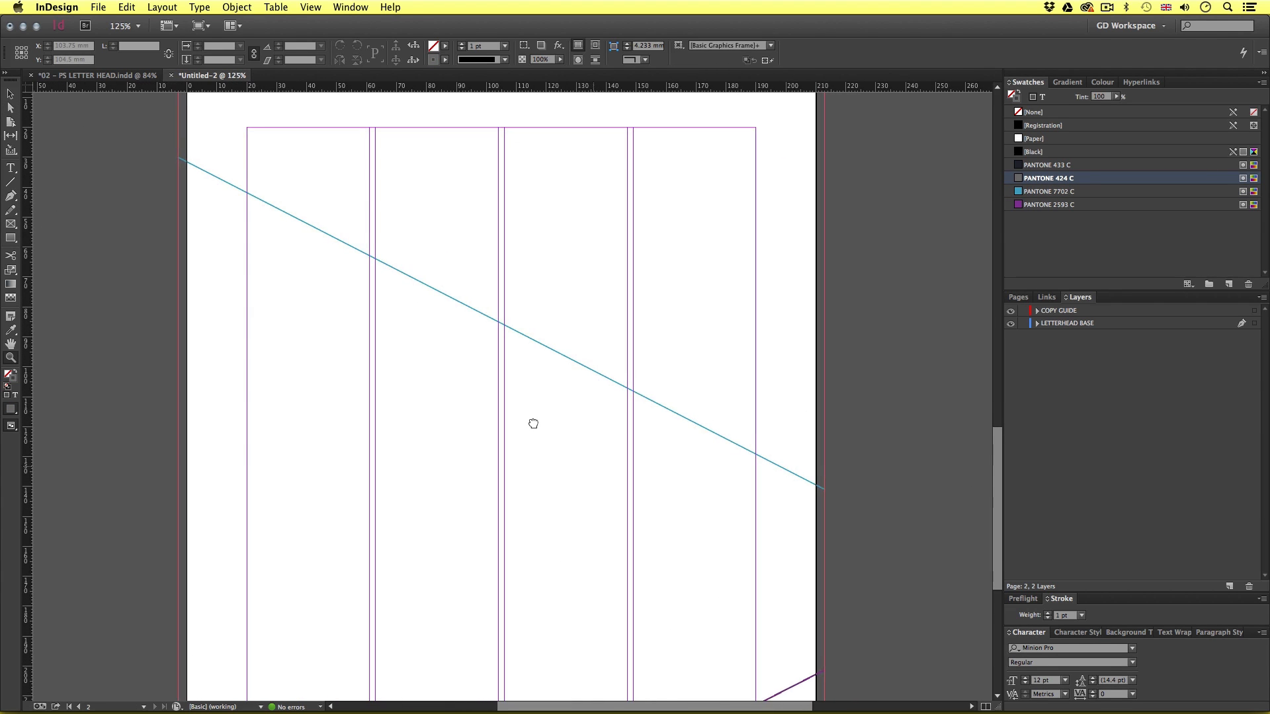
left_click(10, 196)
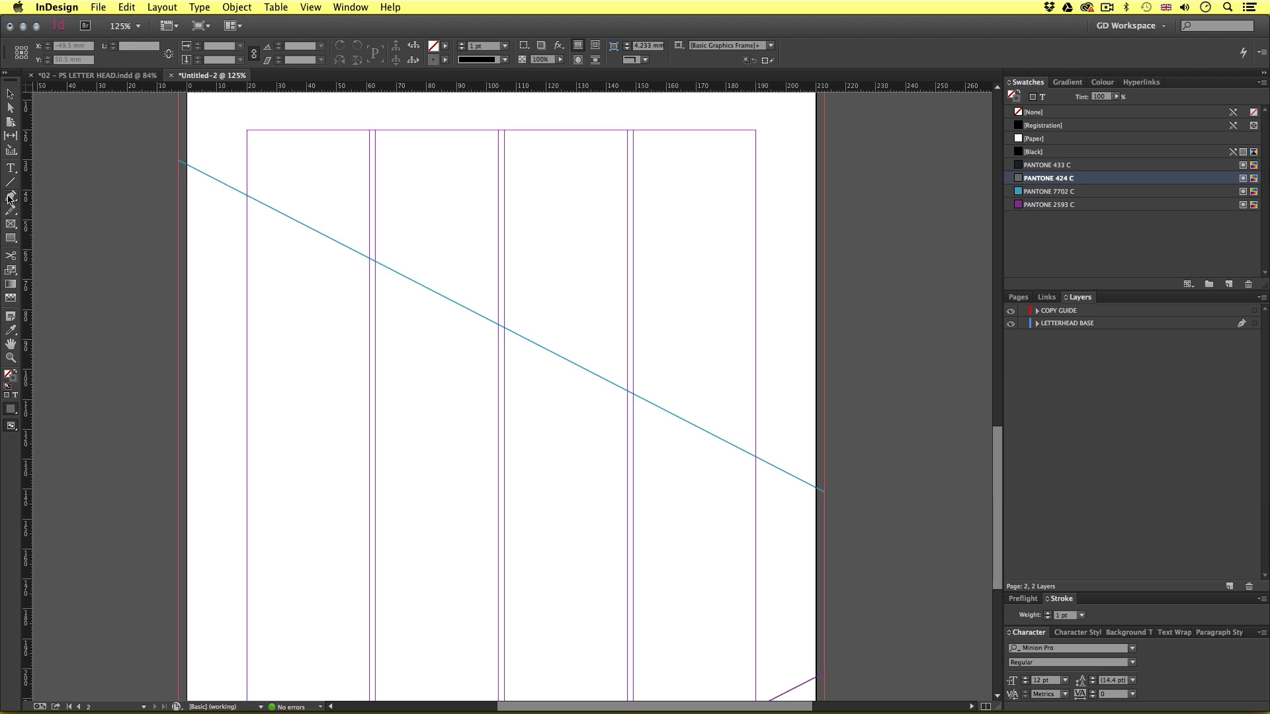
left_click_drag(351, 552, 347, 385)
left_click(177, 548)
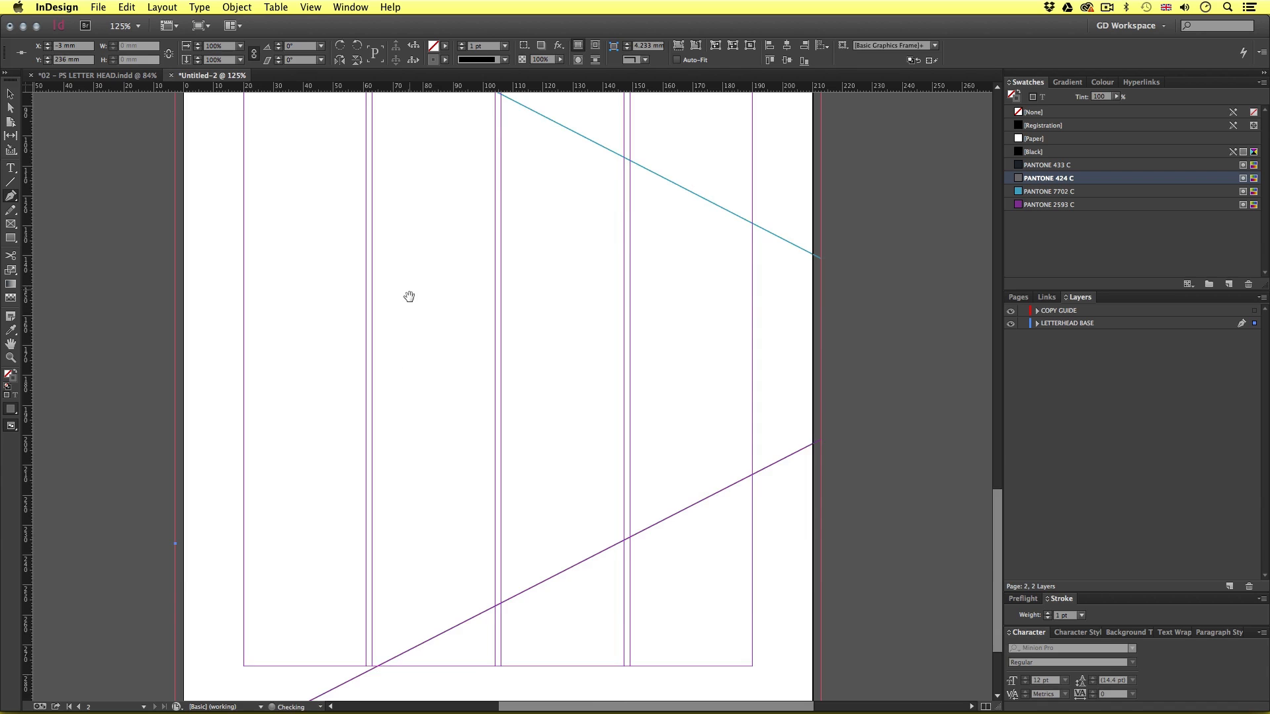
left_click_drag(411, 292, 411, 430)
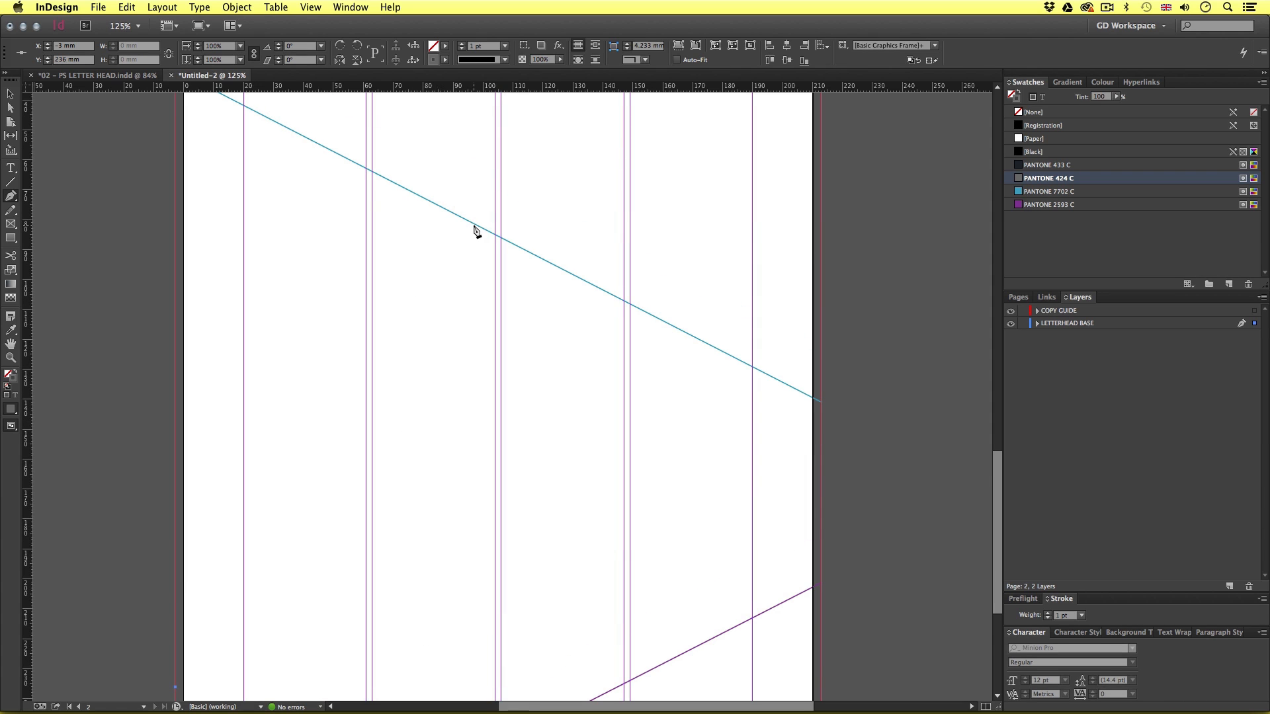
left_click(518, 251)
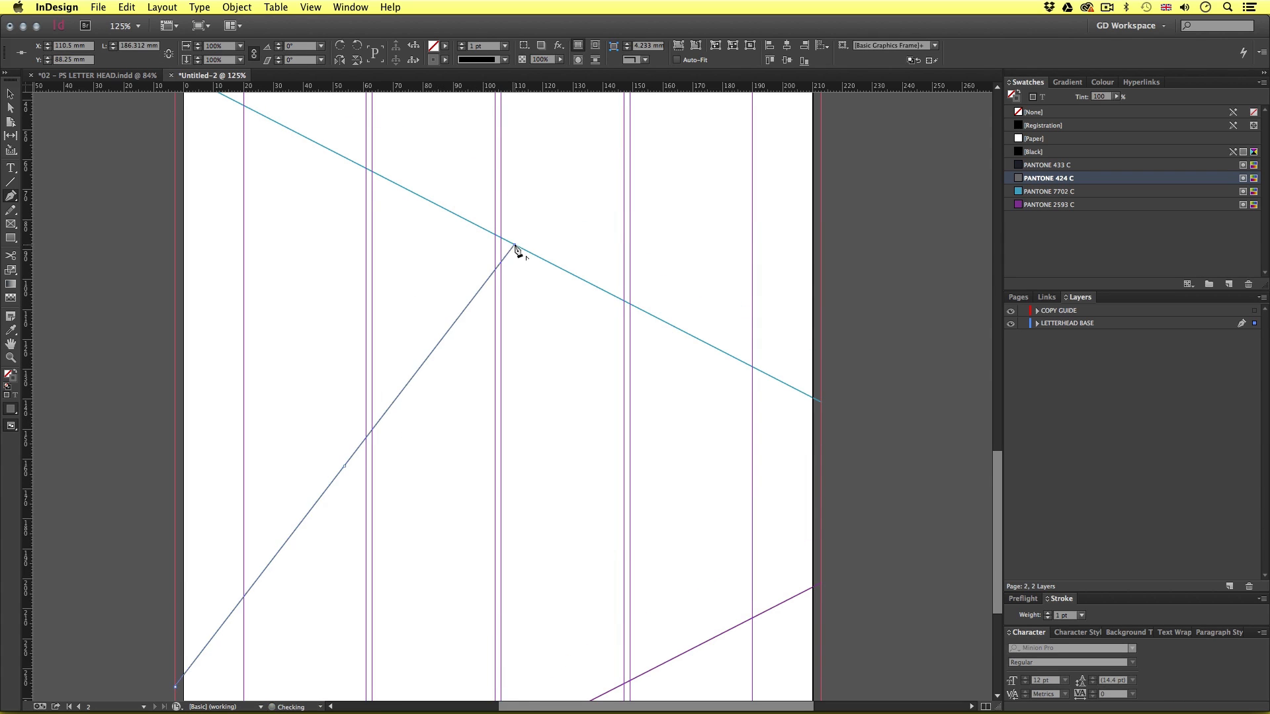
Add the triangle's third corner just outside the left bleed at X -7.75, Y 28 mm, and close the path at its starting point
scroll(482, 303, "up", 4)
scroll(482, 303, "left", 3)
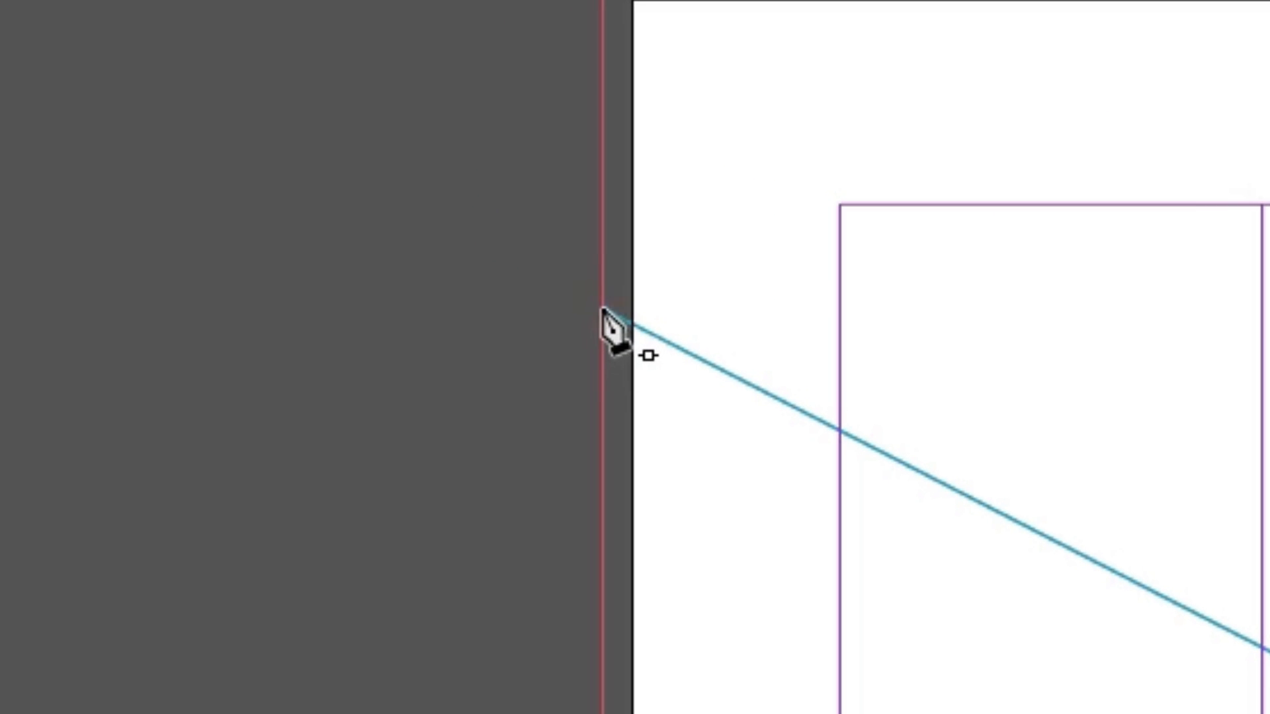
left_click(554, 287)
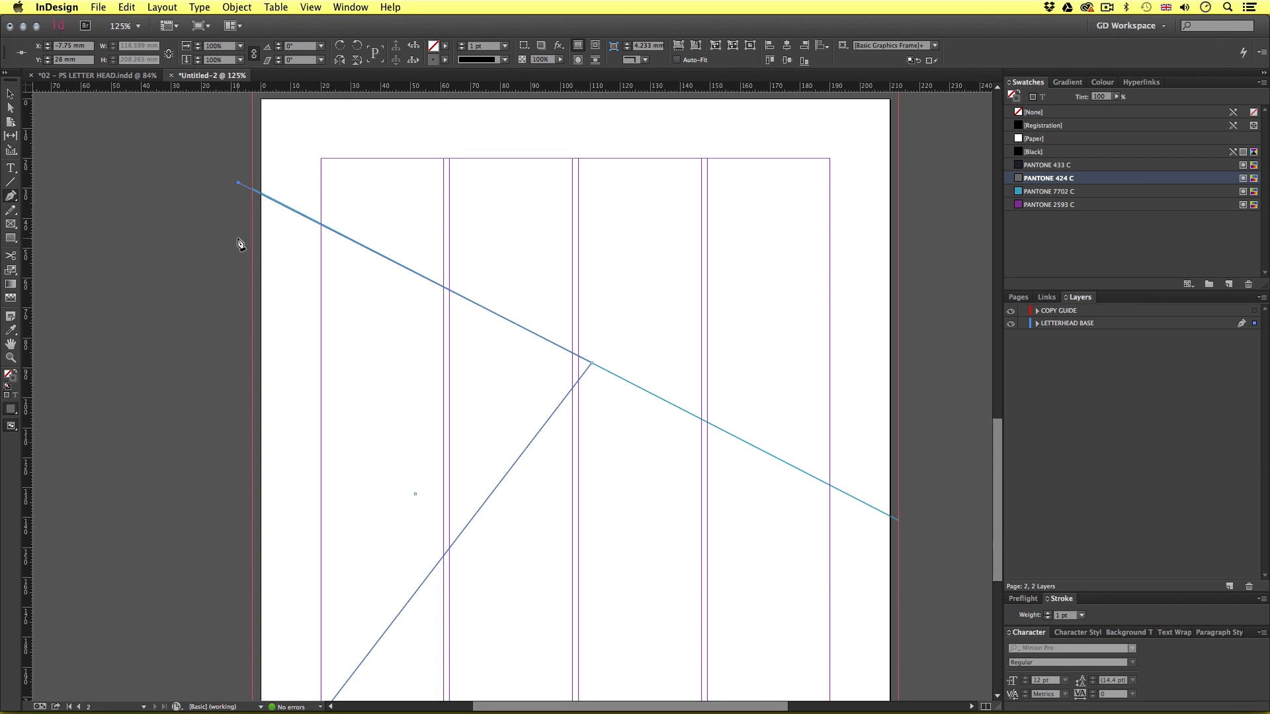
scroll(238, 490, "down", 5)
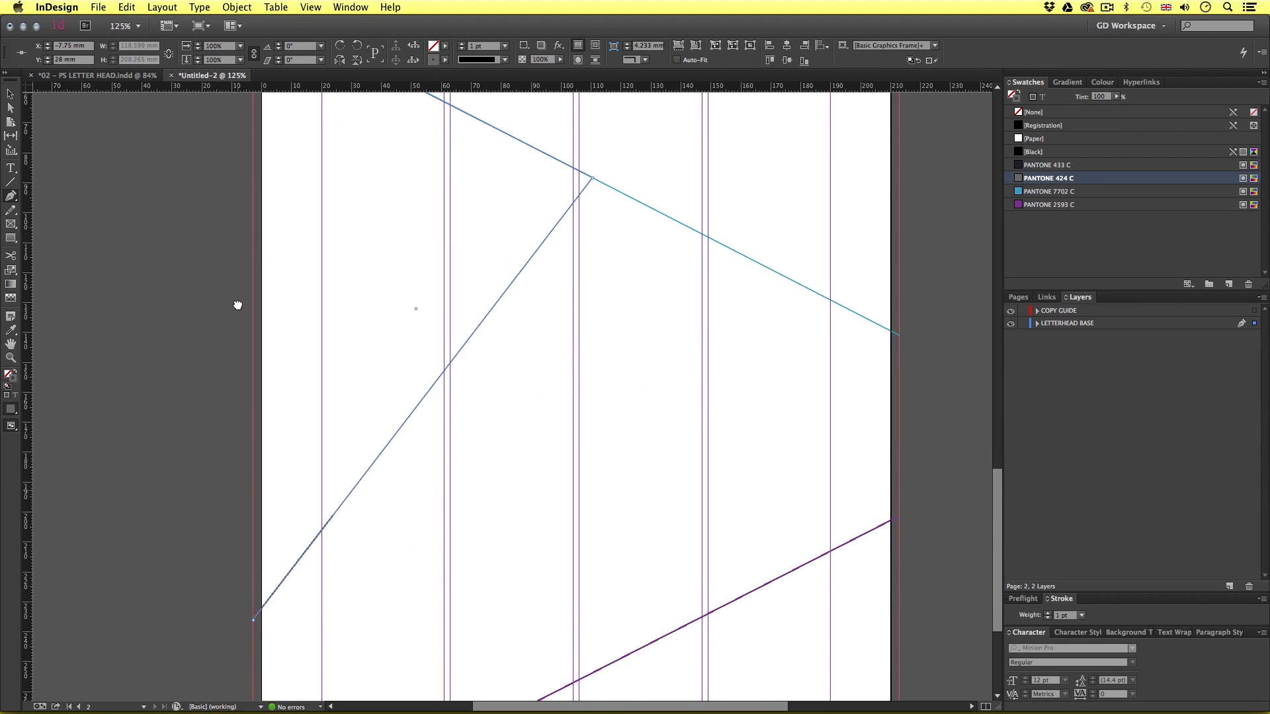
left_click(253, 620)
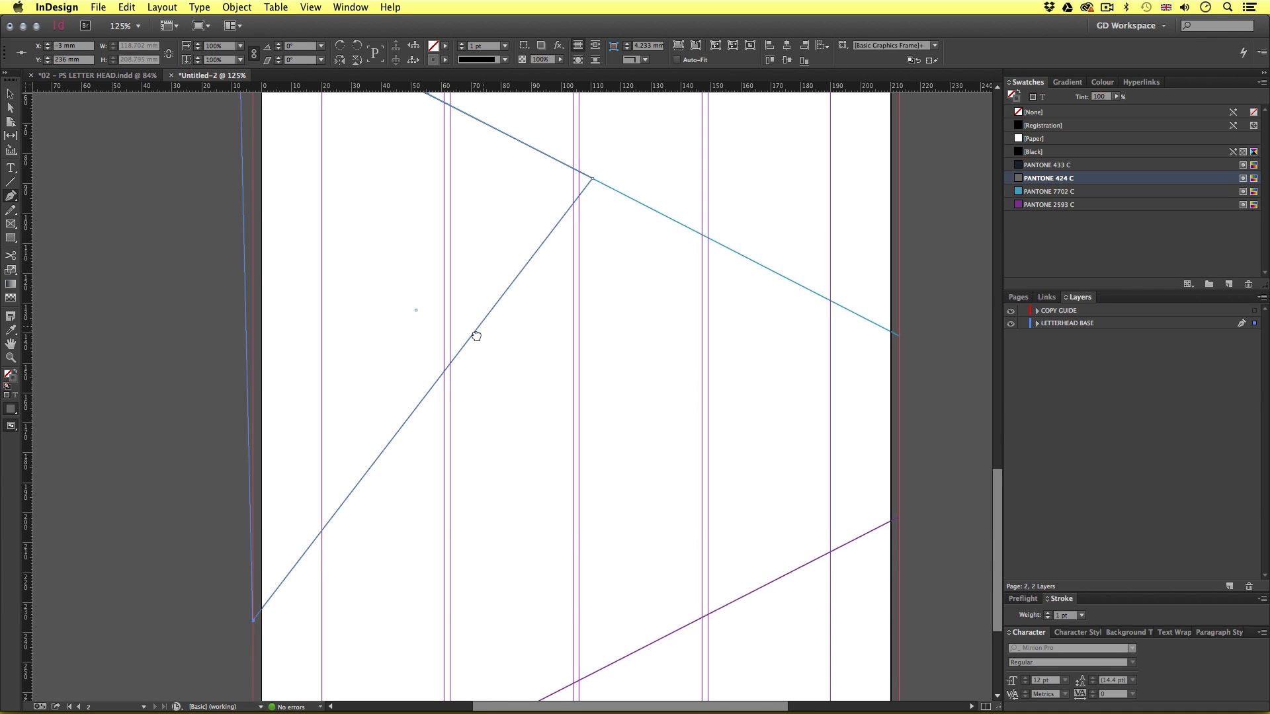
left_click_drag(476, 335, 426, 381)
Fill the triangle with PANTONE 7702 C and leave it without a stroke
left_click(16, 372)
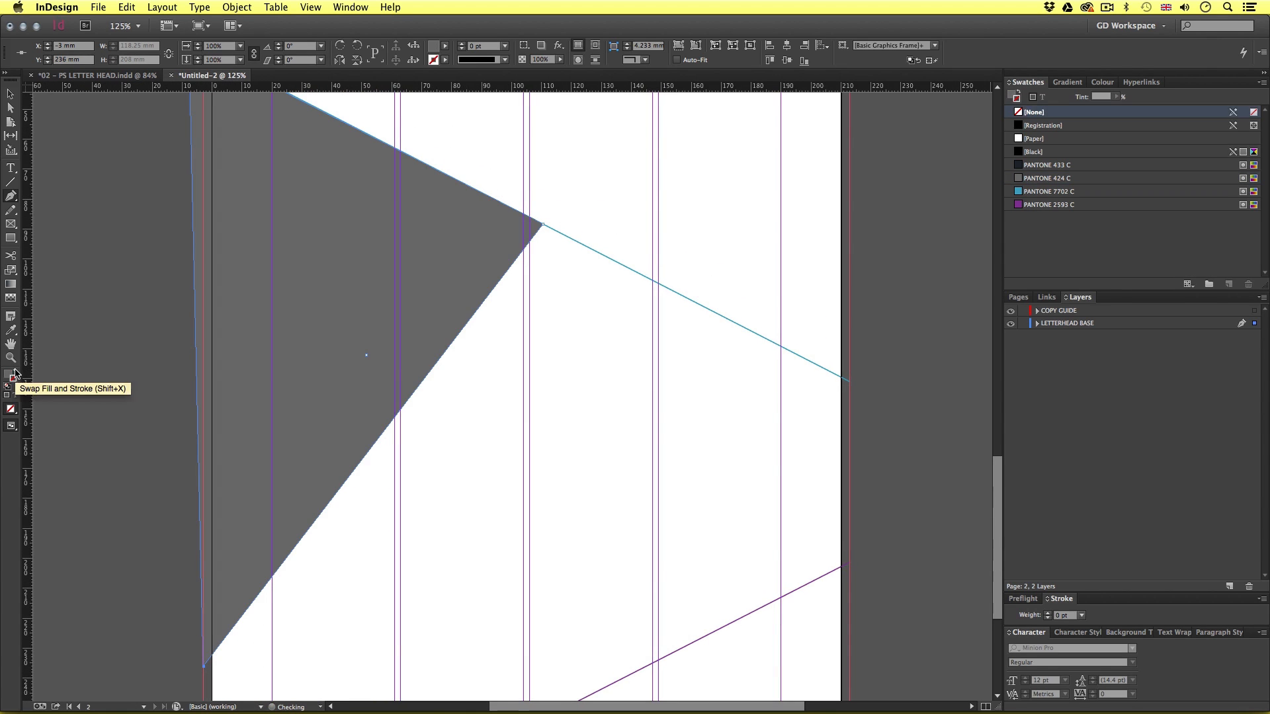
left_click(12, 375)
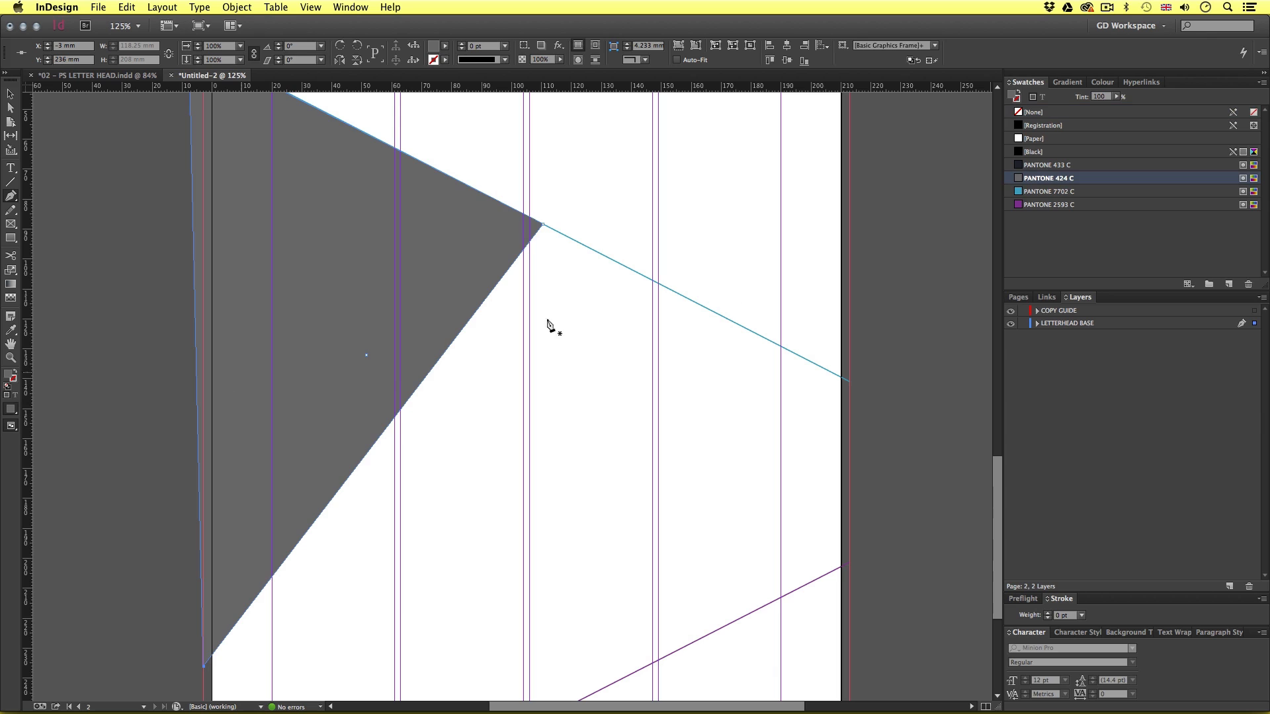
left_click(1034, 192)
Start a second Pen path from the bottom bleed at X 70.5 mm to the purple line, then along it to X 218, Y 200 mm
scroll(623, 548, "down", 8)
scroll(623, 548, "right", 2)
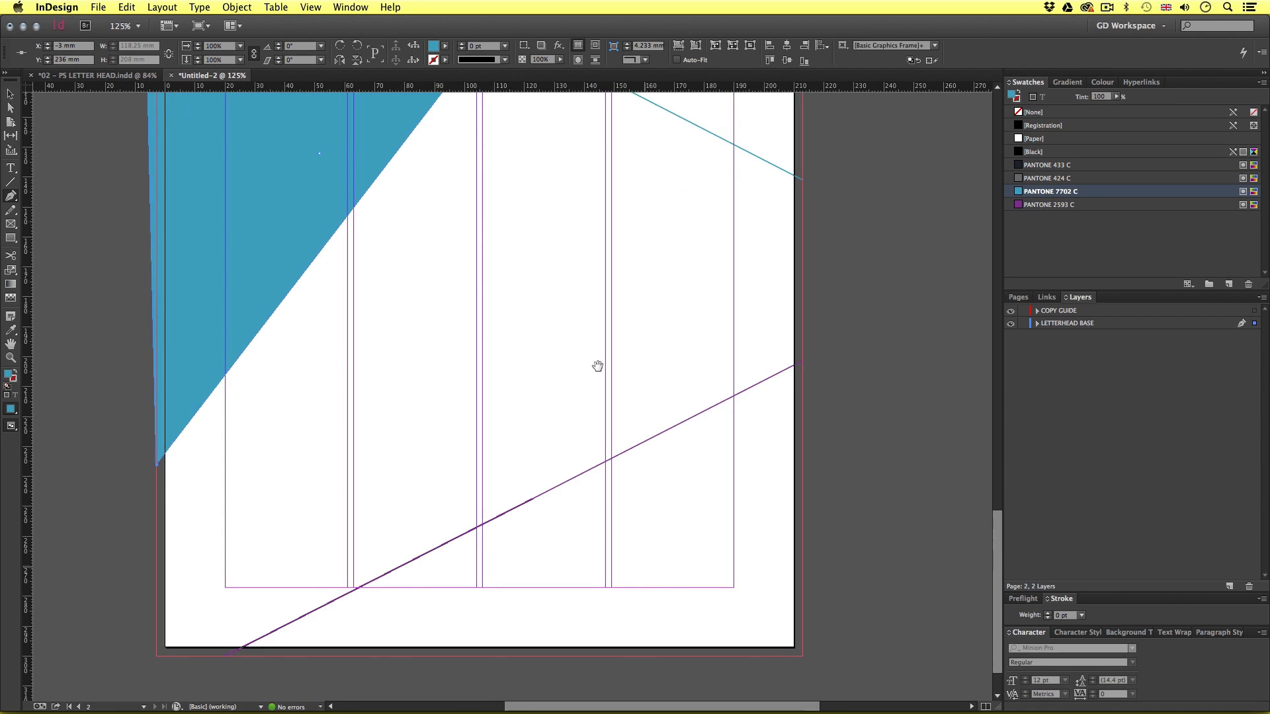
left_click_drag(617, 508, 600, 507)
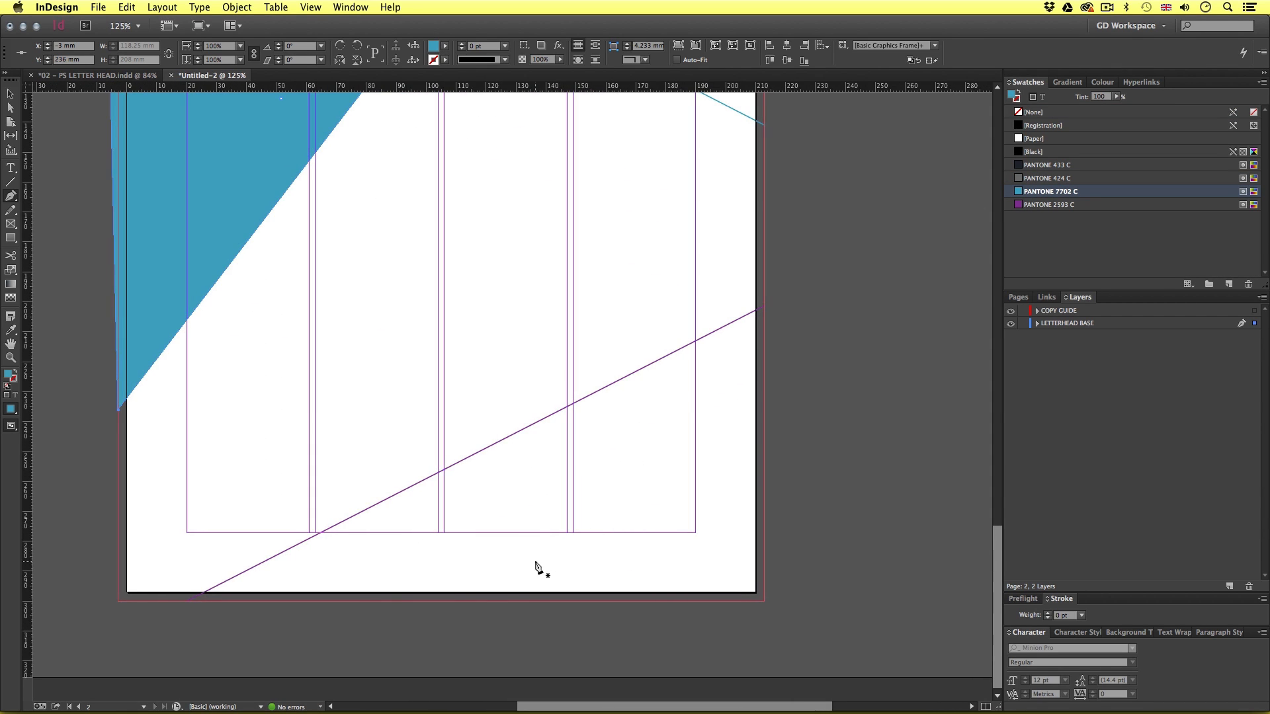
left_click(338, 602)
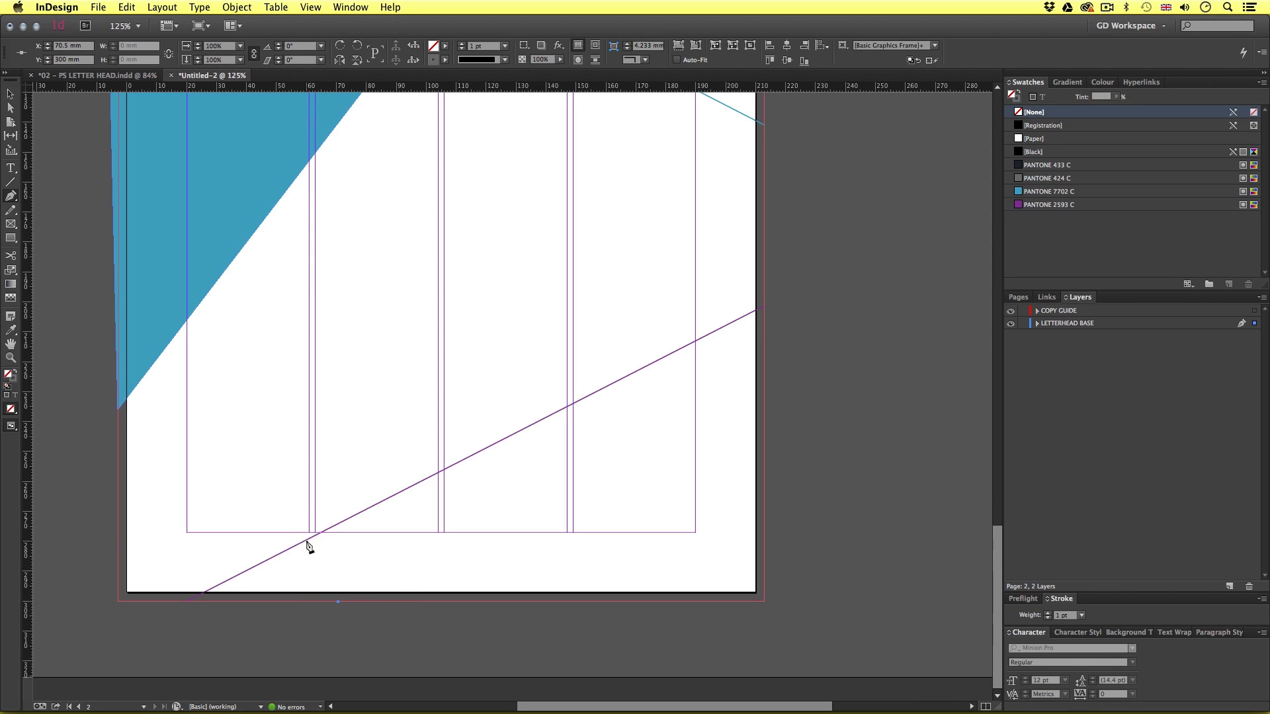
left_click(303, 541)
left_click(780, 303)
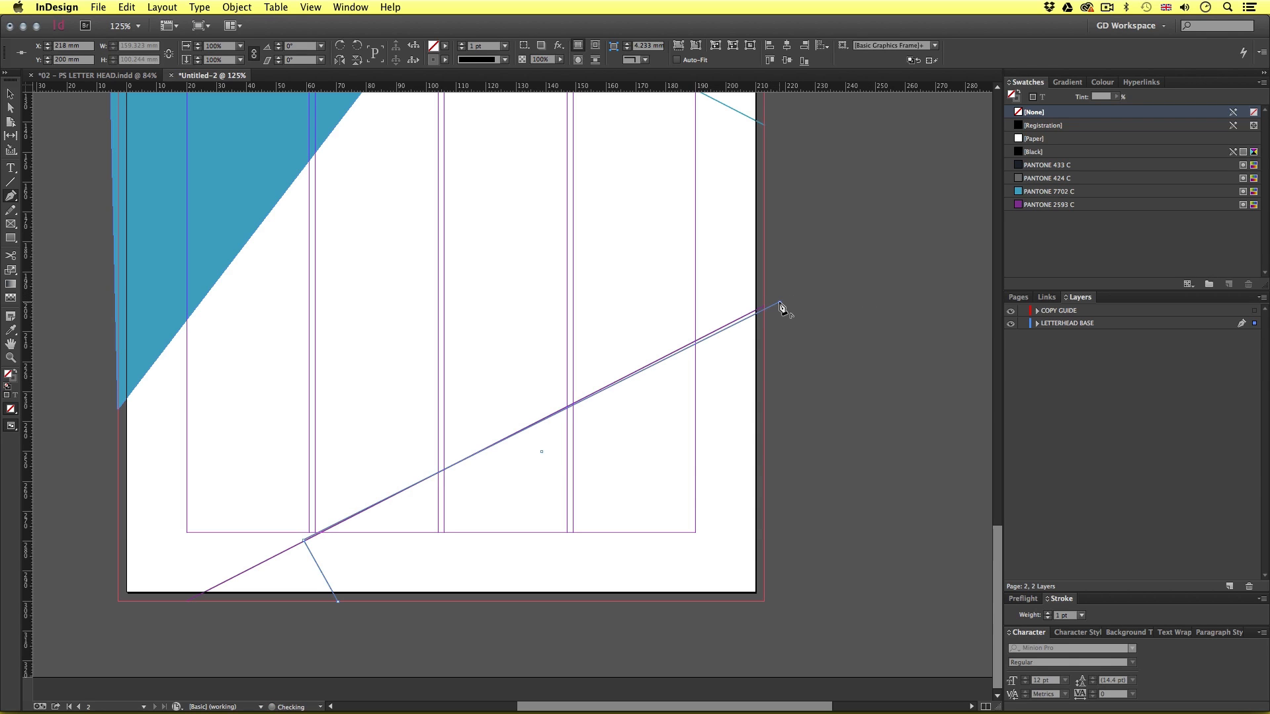
Nudge the outer corner up to Y 198.75 mm, add a corner at the bottom-right bleed corner at X 213, Y 300 mm, and close the shape
key("Up")
key("Up")
key("Up")
key("Up")
key("Up")
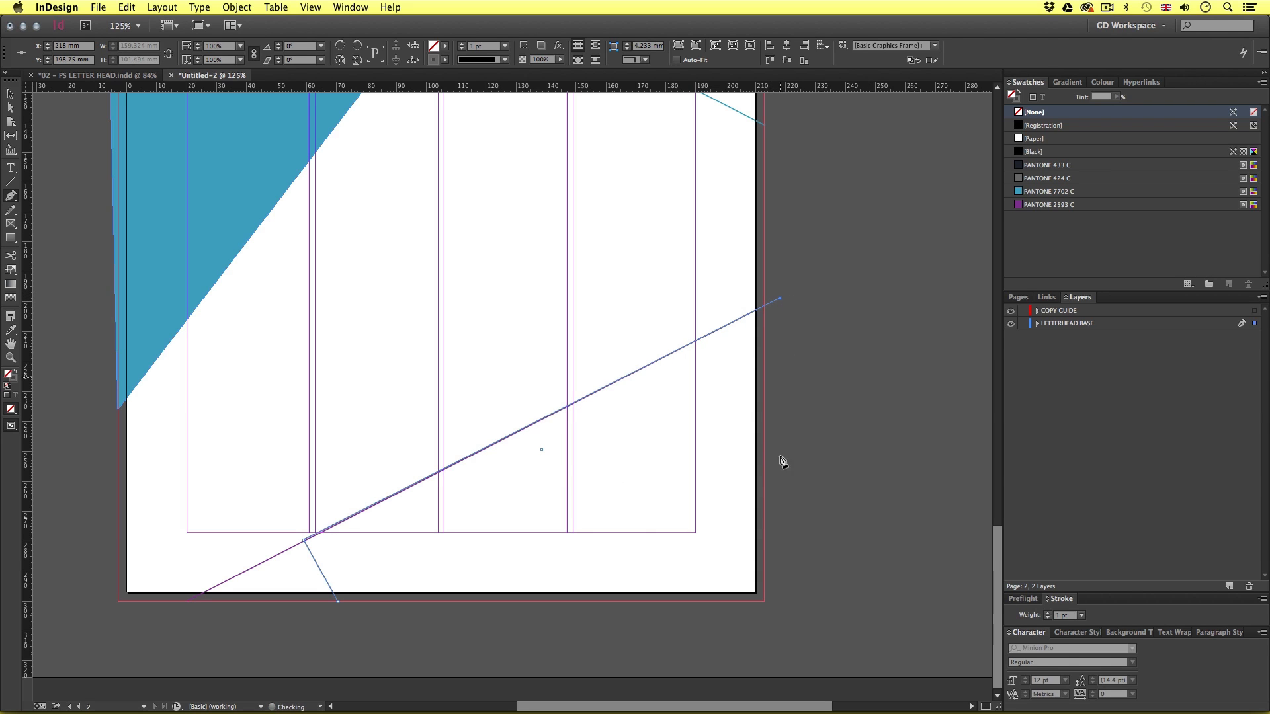
left_click(764, 601)
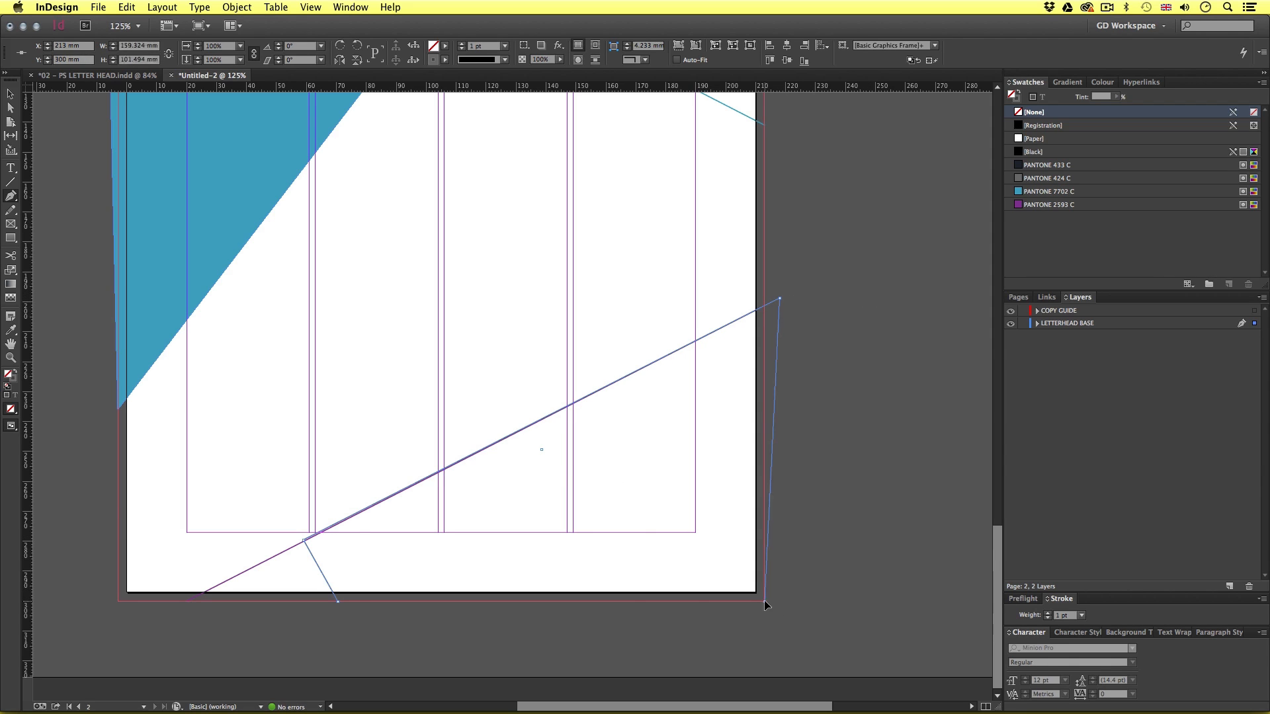
left_click(338, 604)
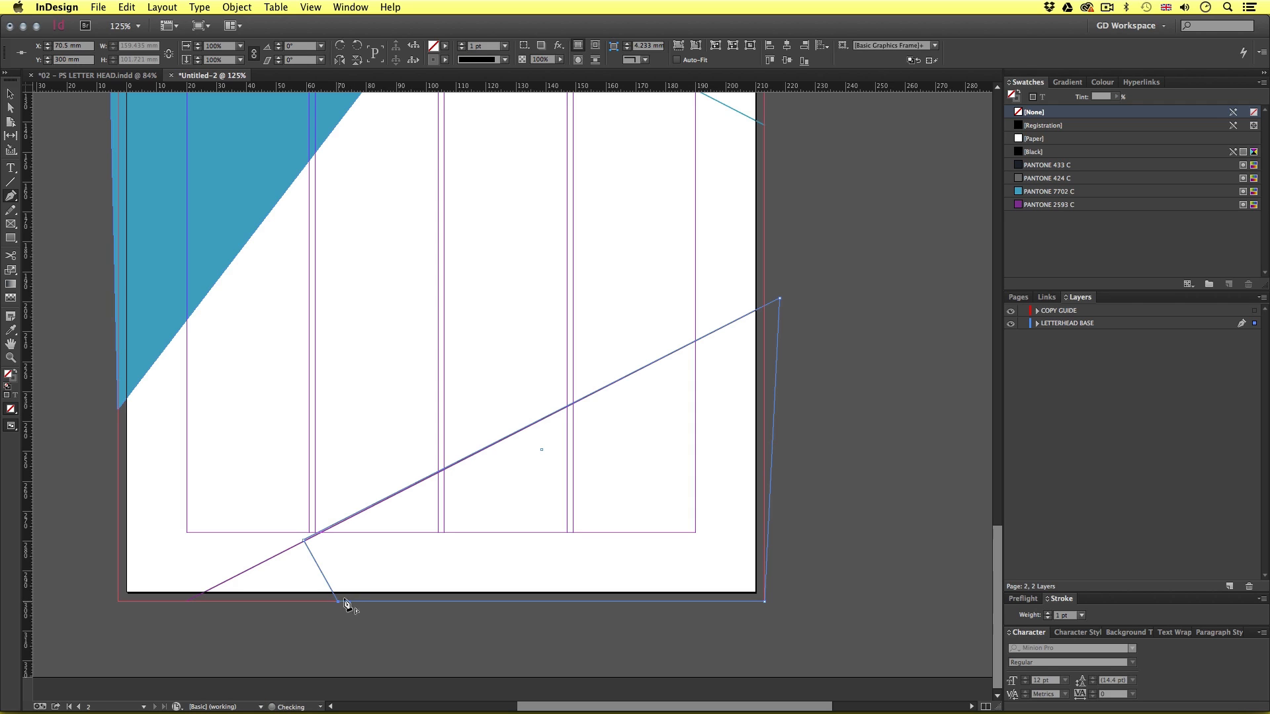
Fill the four-sided shape with PANTONE 2593 C, without a stroke, and deselect it
left_click(15, 375)
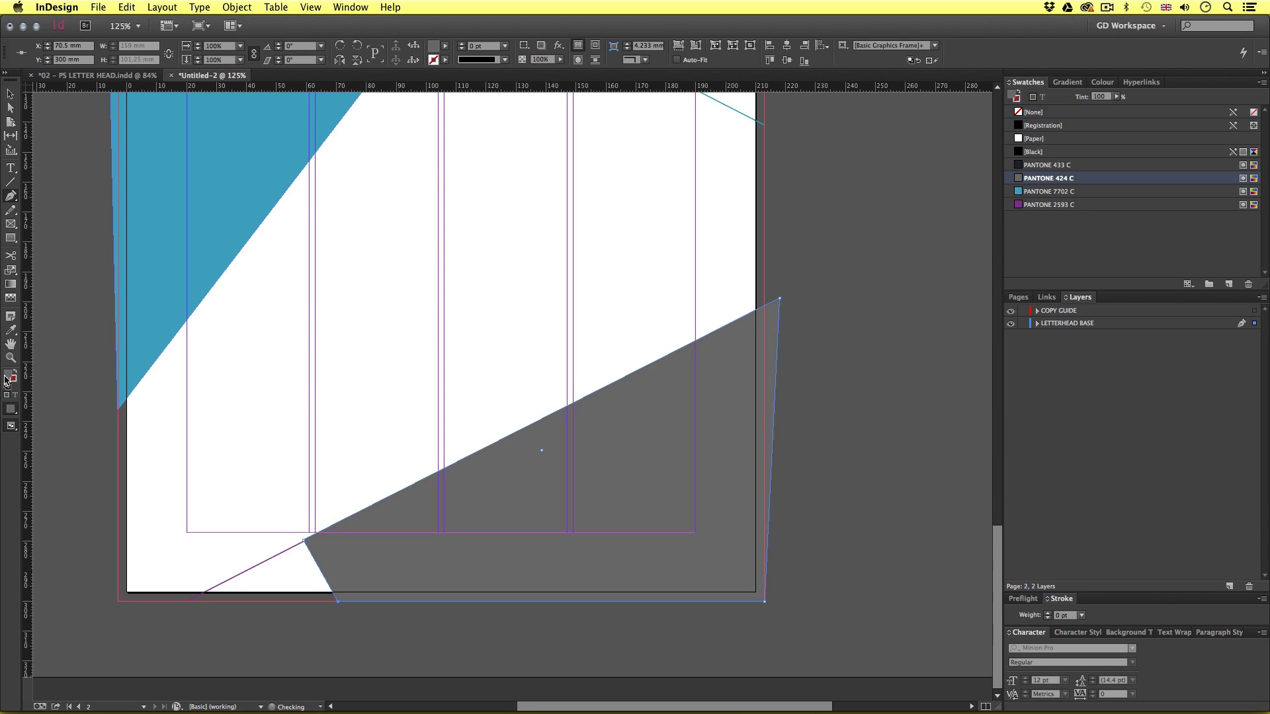
left_click(1051, 205)
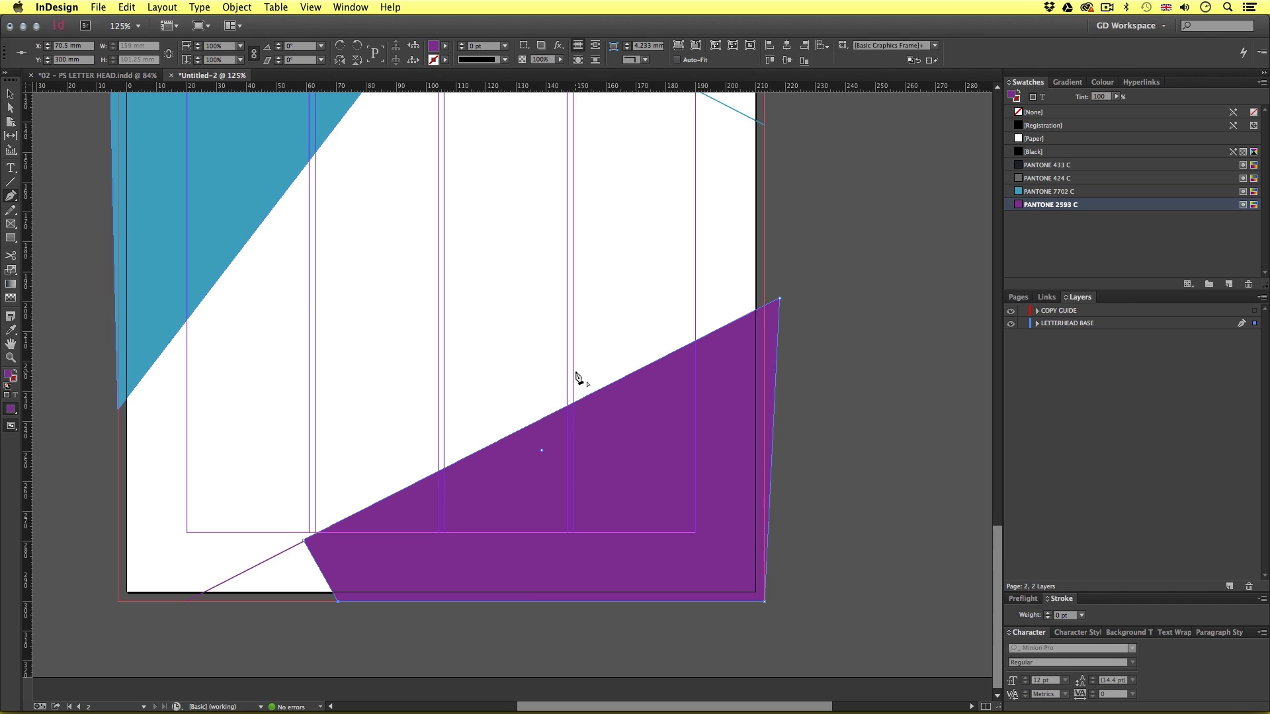
key("v")
left_click(876, 303)
Show the whole back page in preview mode without guides or bleed
key("z")
left_click(519, 318, "alt")
left_click(522, 318, "alt")
left_click_drag(531, 313, 560, 316)
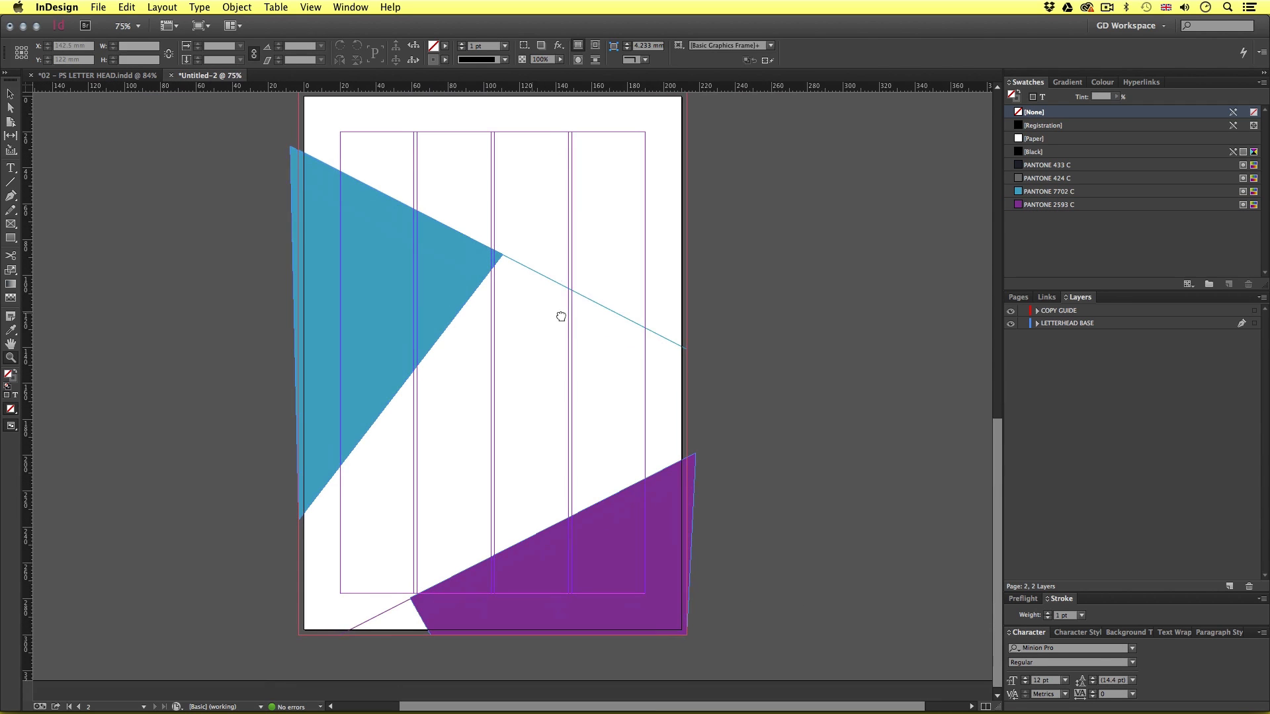
key("v")
key("w")
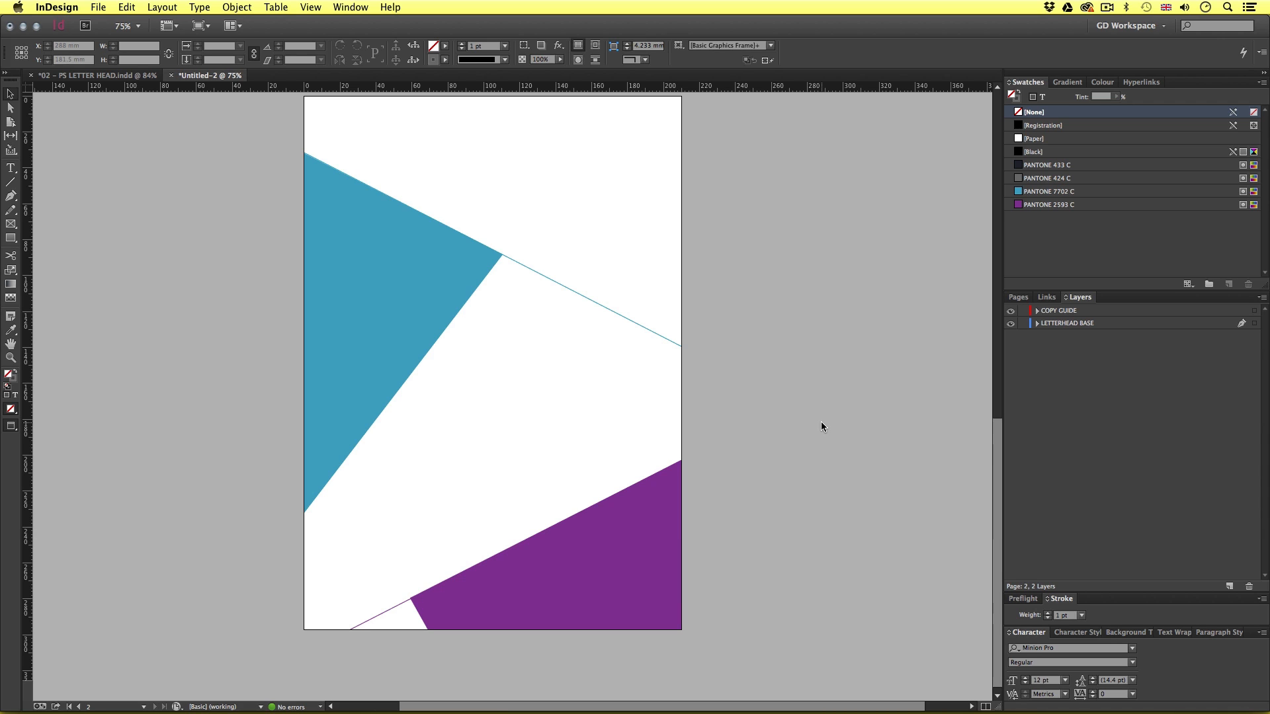
Nudge the blue triangle's outer upper corner slightly upward with the Direct Selection tool to align its upper edge with the blue line
key("z")
left_click_drag(487, 235, 528, 298)
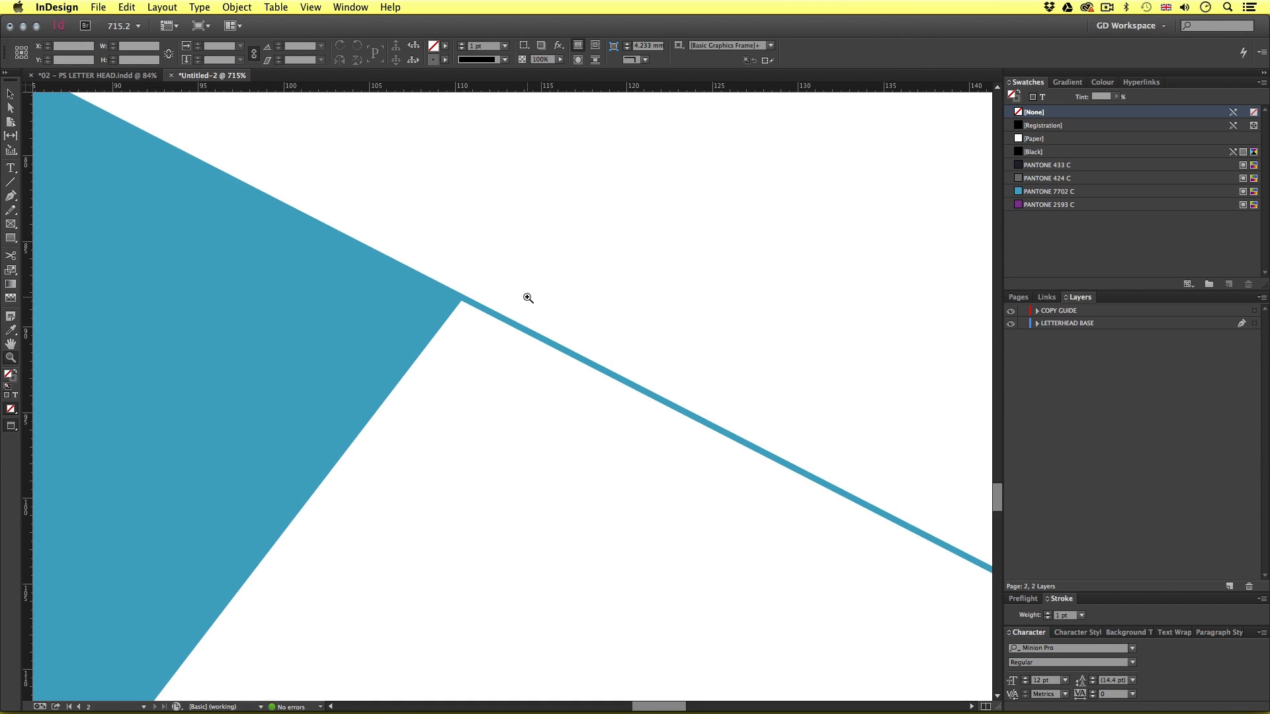
key("a")
left_click(451, 315)
mouse_move(488, 357)
left_mouse_down()
mouse_move(509, 397)
mouse_move(681, 562)
left_mouse_up()
mouse_move(253, 271)
left_mouse_down()
mouse_move(588, 398)
mouse_move(827, 509)
mouse_move(774, 572)
left_mouse_up()
mouse_move(257, 351)
left_mouse_down()
mouse_move(708, 576)
mouse_move(461, 84)
left_mouse_up()
left_click(189, 244)
key("Up")
key("Up")
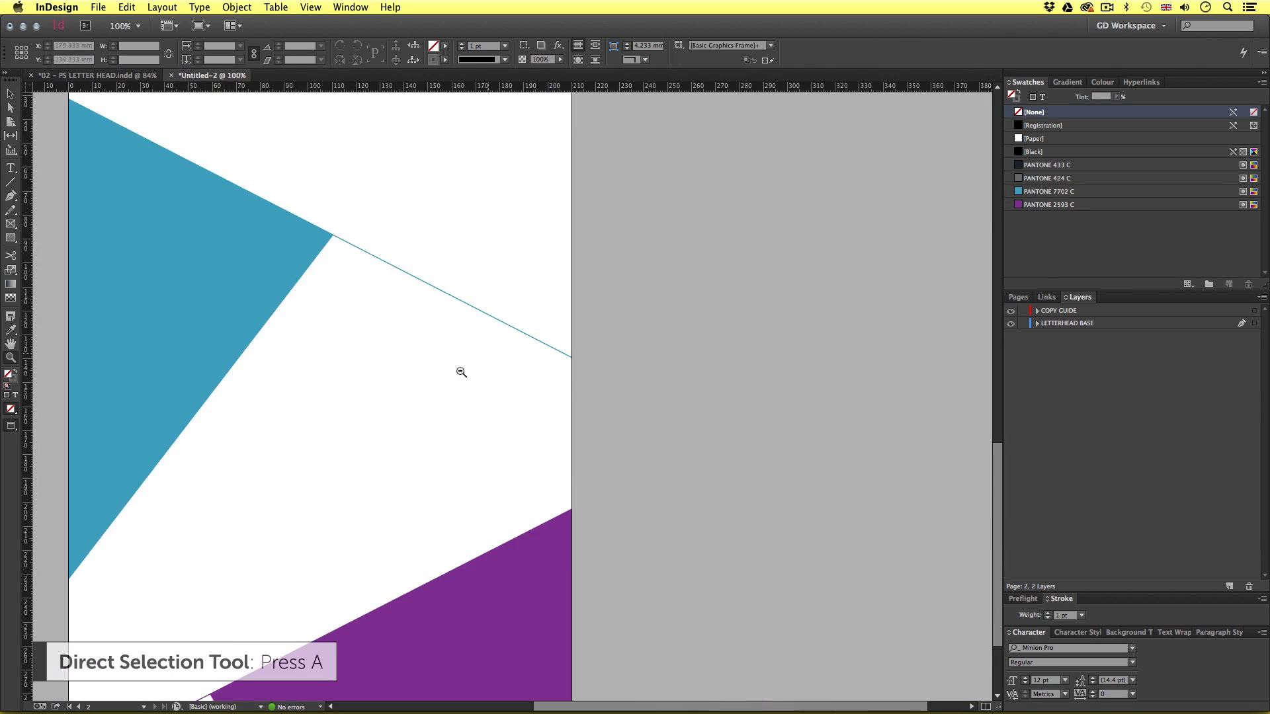
Group the blue triangle with the blue diagonal line and deselect the group
left_click(458, 371, "alt")
key("v")
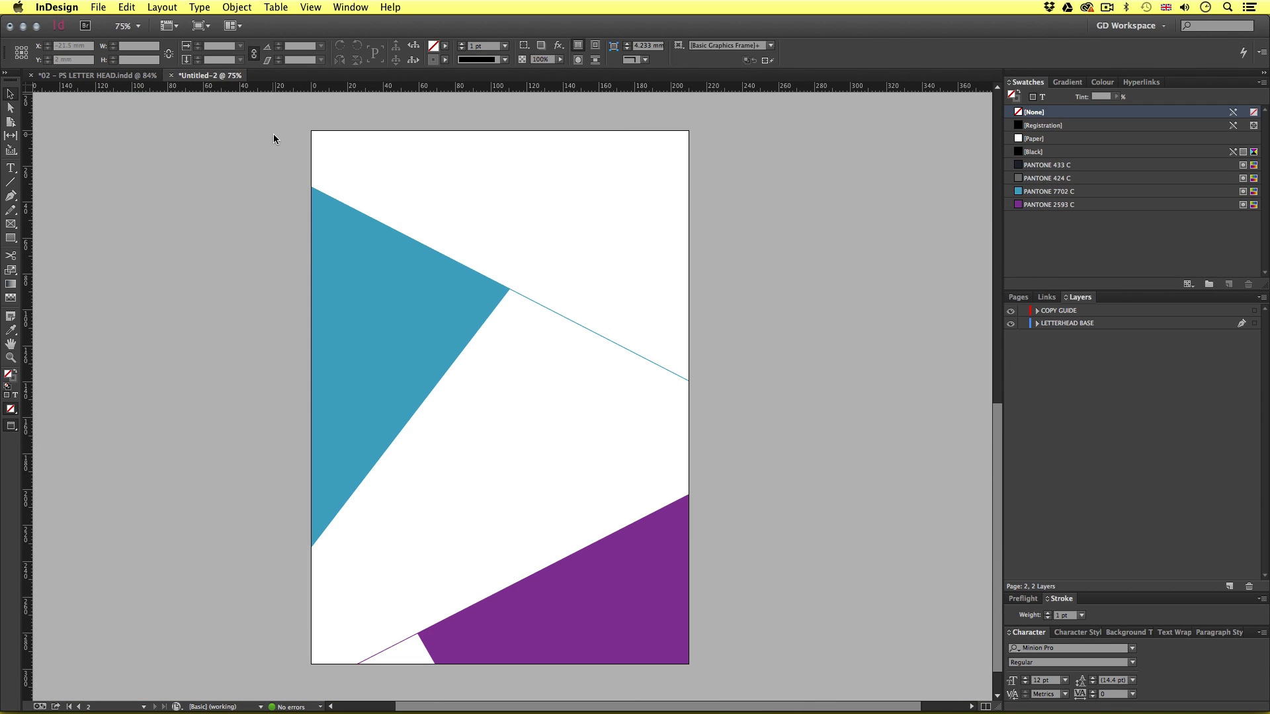
left_click_drag(273, 134, 534, 344)
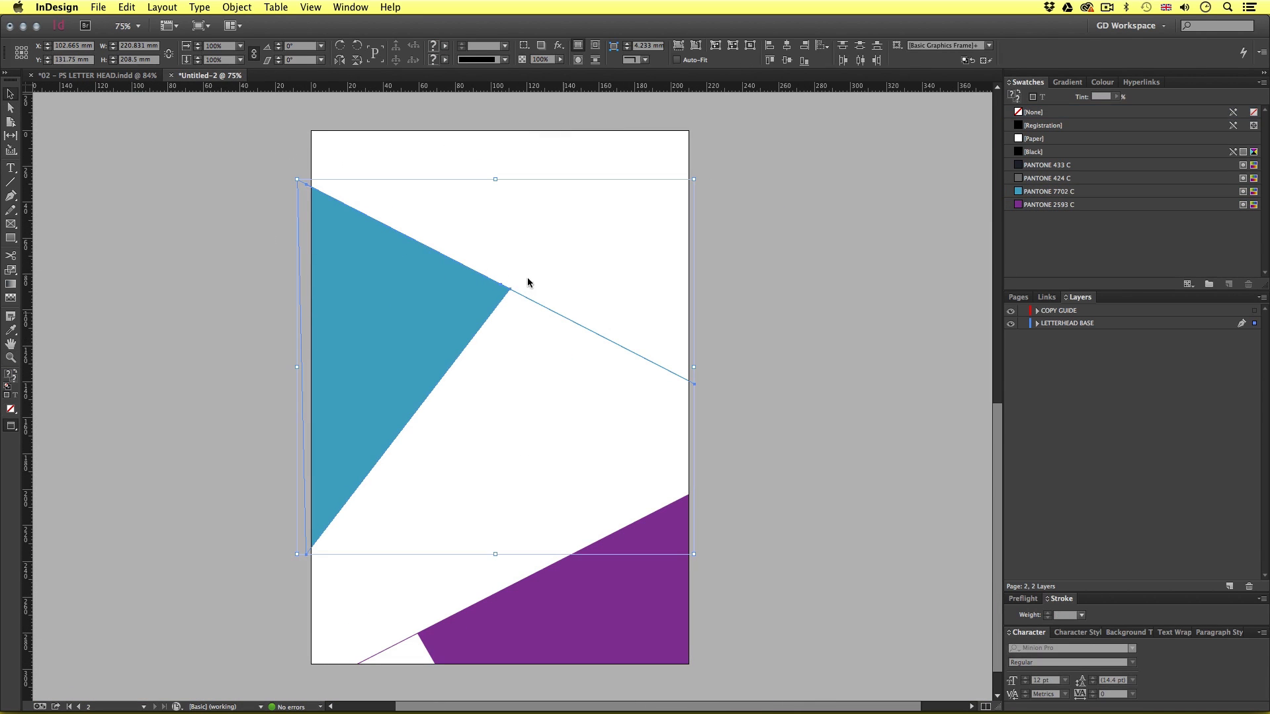
left_click_drag(264, 155, 534, 369)
right_click(455, 295)
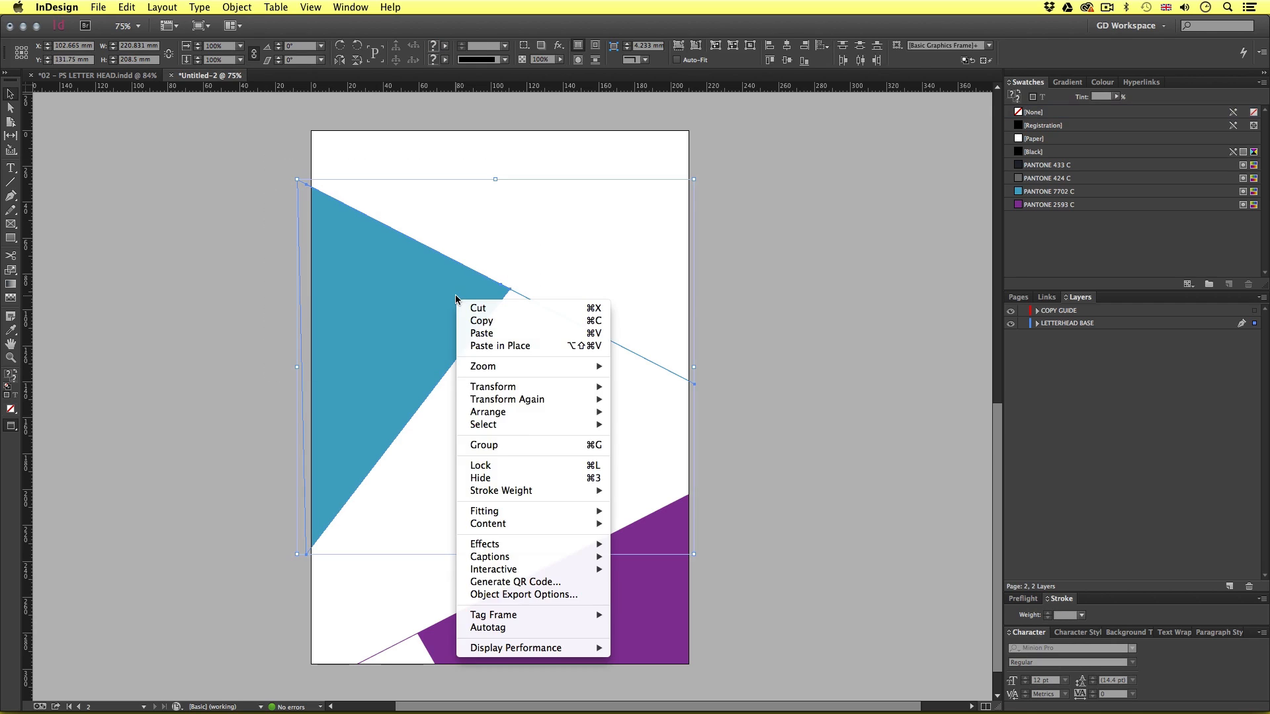
left_click(529, 446)
left_click(529, 405)
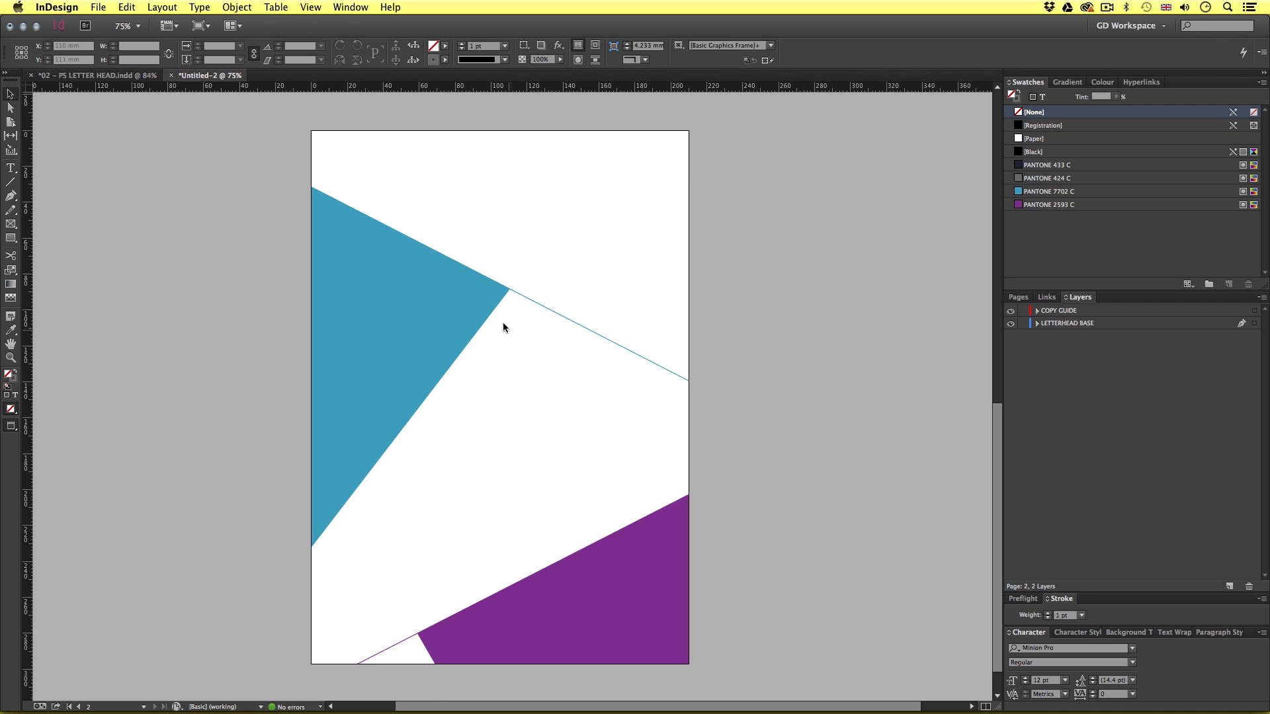
Set the blue group's opacity to 50% with the Transparency effect and check where the triangle meets the line
left_click(478, 296)
right_click(478, 290)
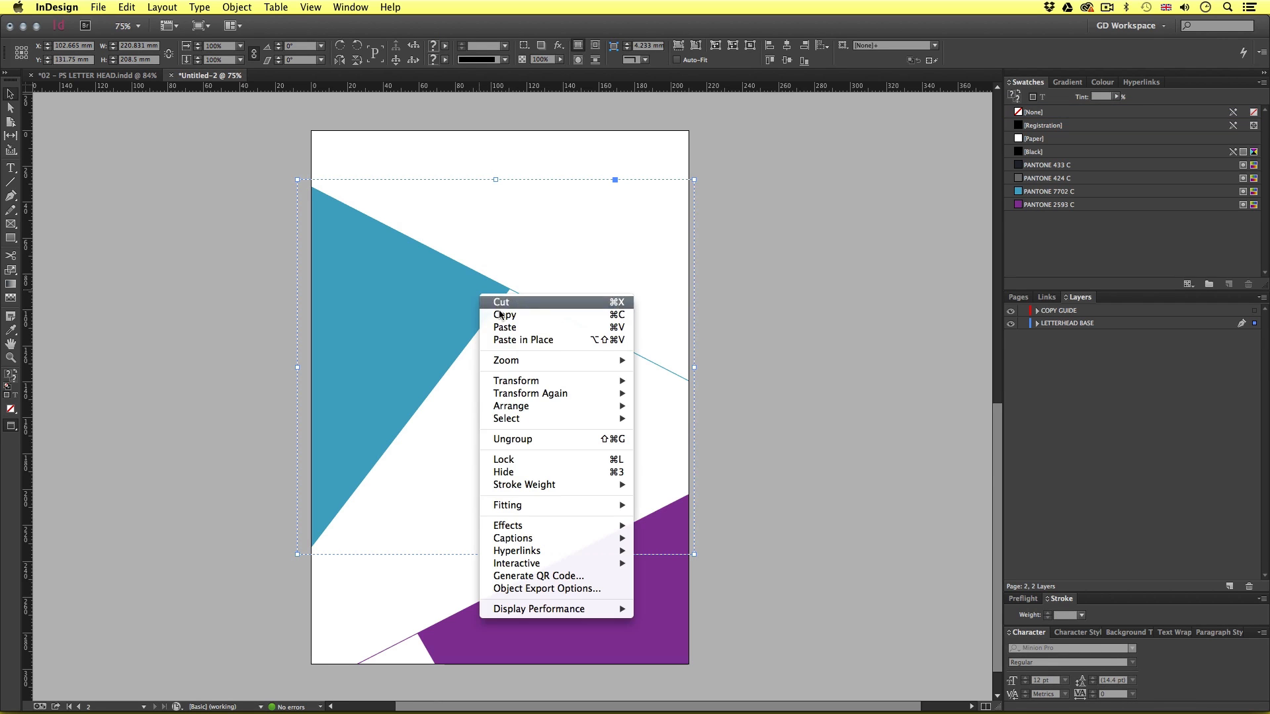
mouse_move(566, 526)
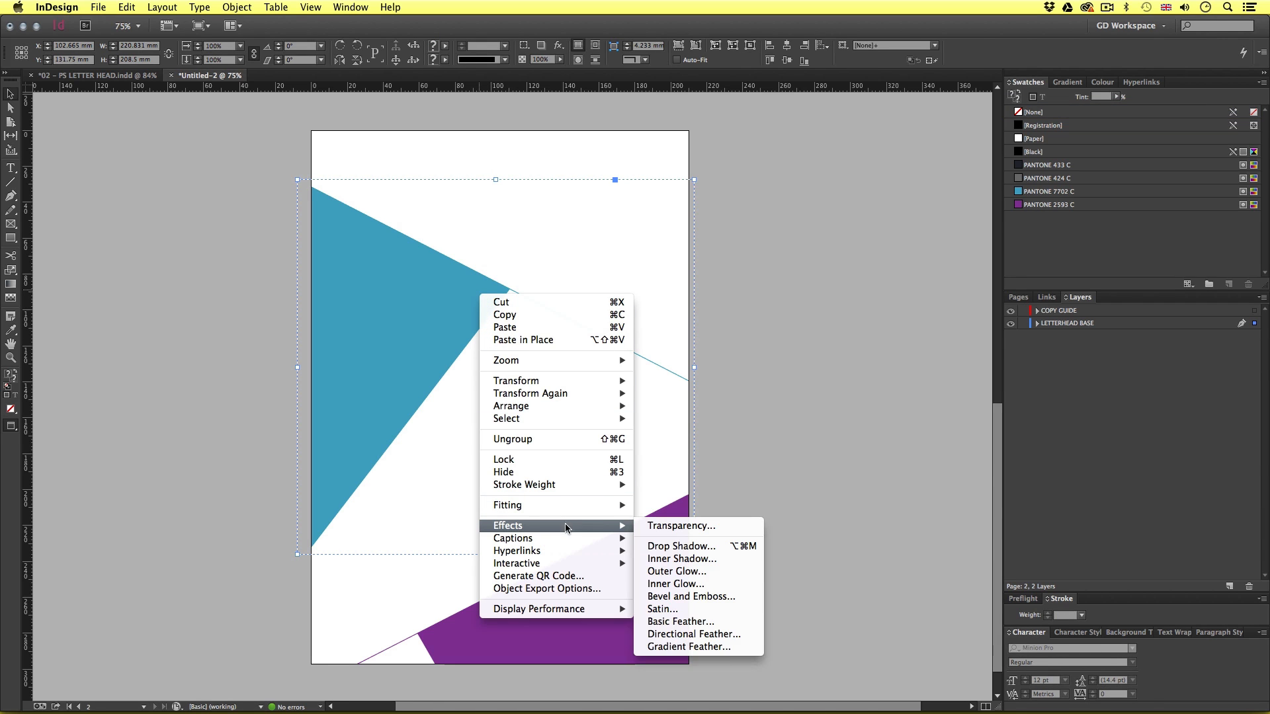
left_click(668, 525)
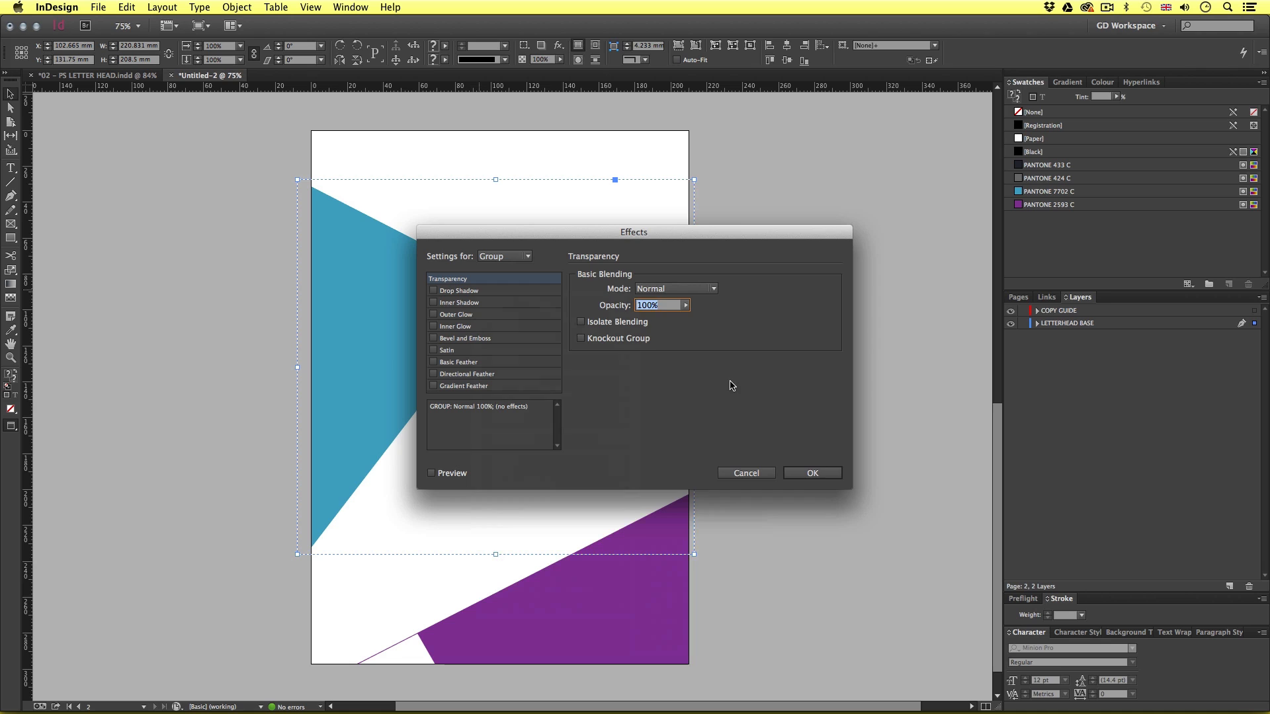
type("50")
left_click(802, 473)
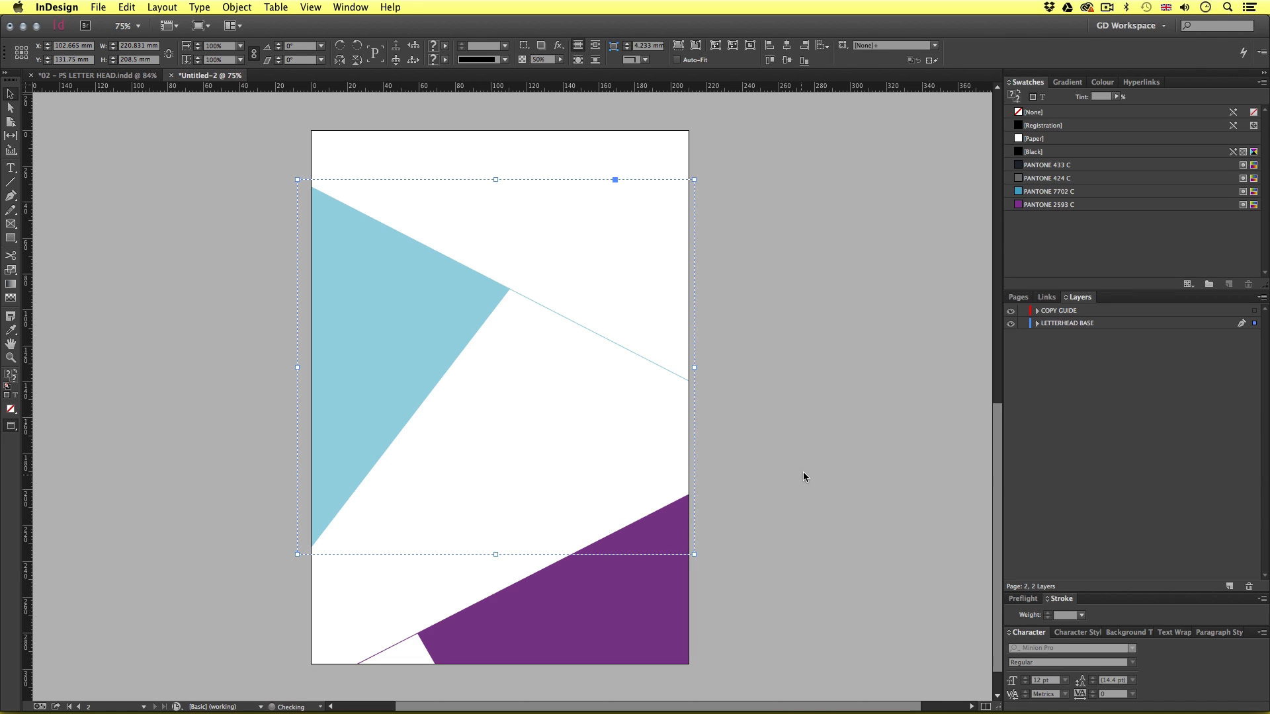
left_click(844, 347)
key("z")
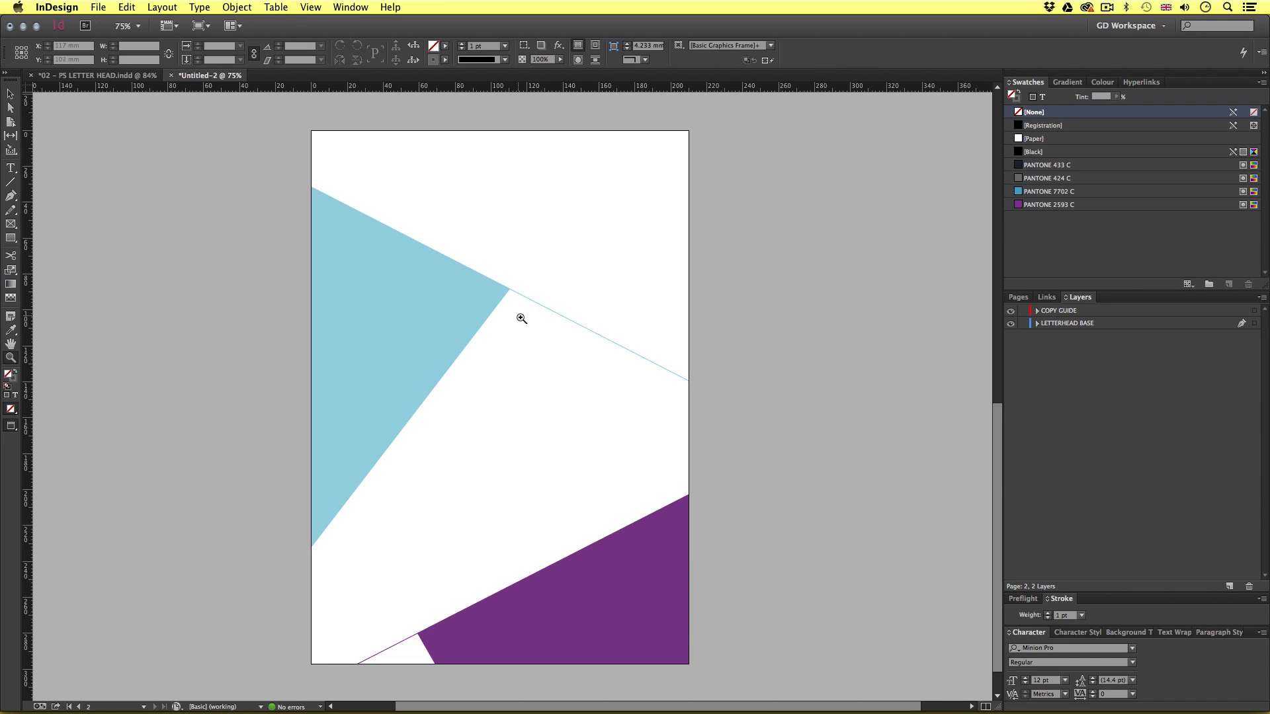
left_click_drag(493, 262, 545, 330)
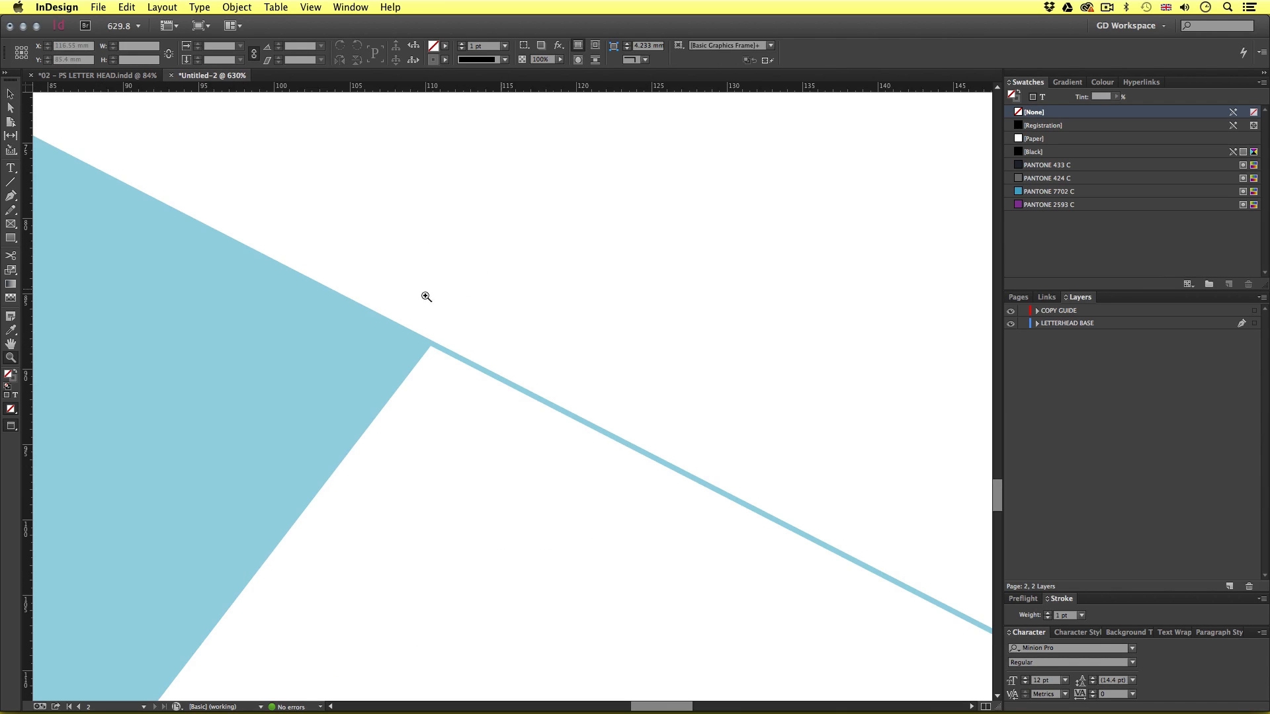
Group the purple shape with the purple diagonal line at the lower corner of the back page
left_click(575, 422, "alt")
left_click(571, 426, "alt")
left_click(565, 428, "alt")
left_click(559, 430, "alt")
left_click(553, 431, "alt")
left_click(547, 433, "alt")
left_click(543, 434, "alt")
left_click(540, 434, "alt")
left_click(523, 435, "alt")
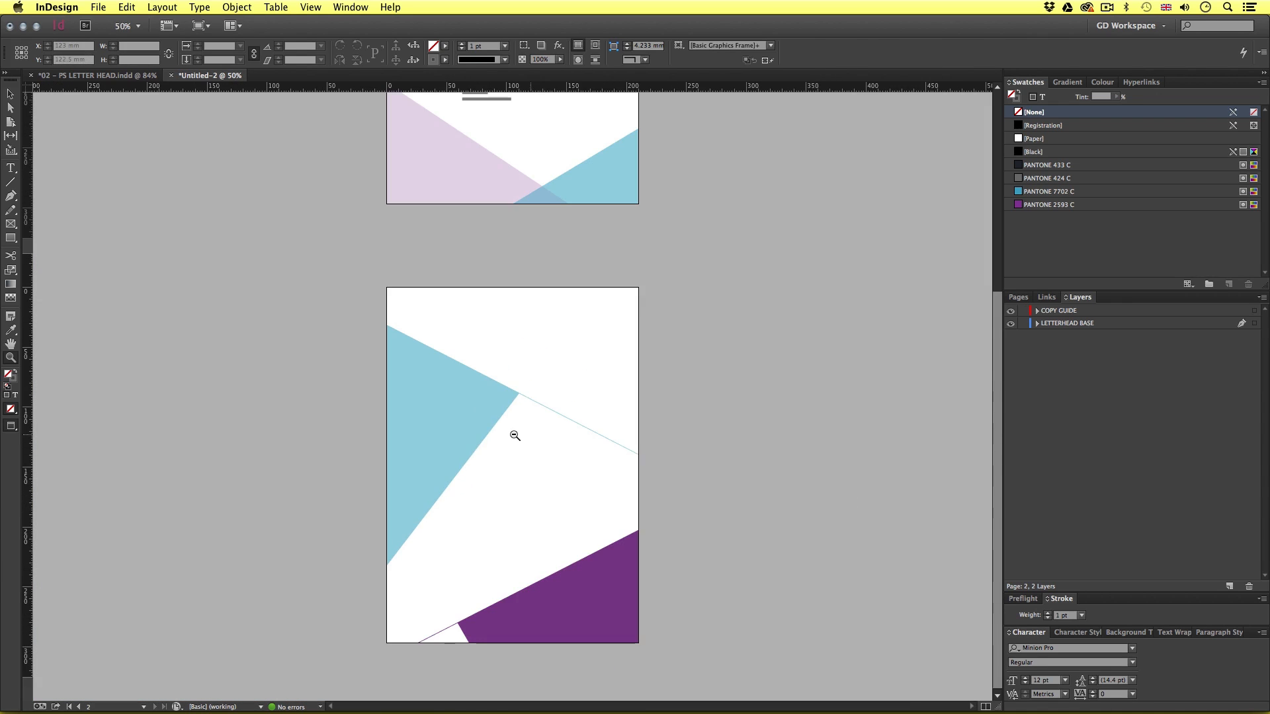
left_click(515, 436)
left_click_drag(542, 470, 544, 408)
key("v")
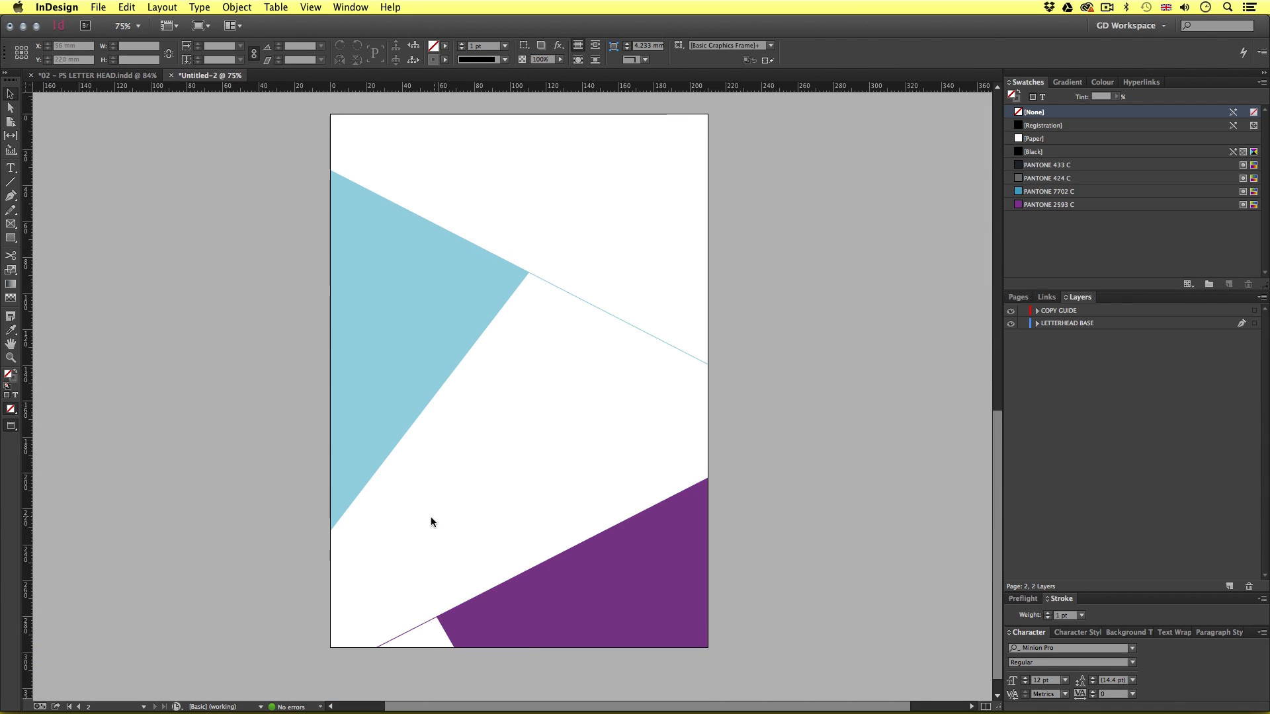
left_click_drag(431, 517, 533, 651)
right_click(571, 594)
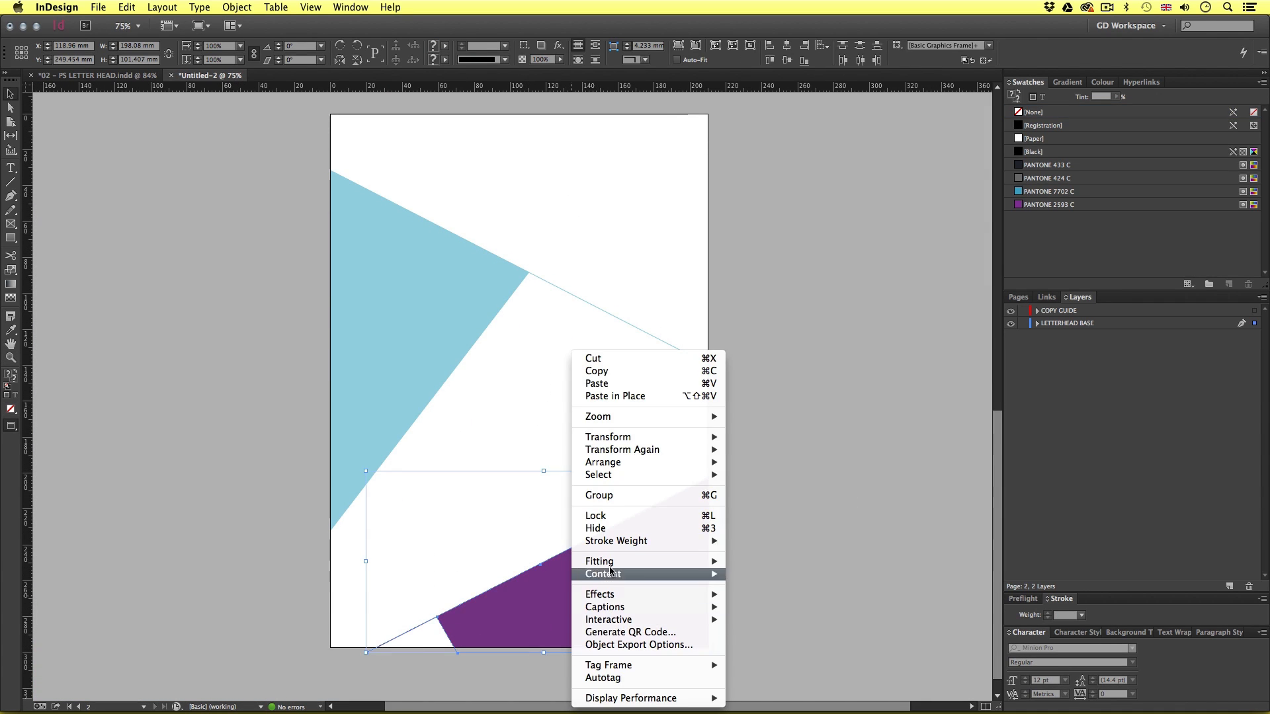
left_click(605, 496)
Set the purple group's opacity to 20% with the Transparency effect and deselect the group
right_click(646, 561)
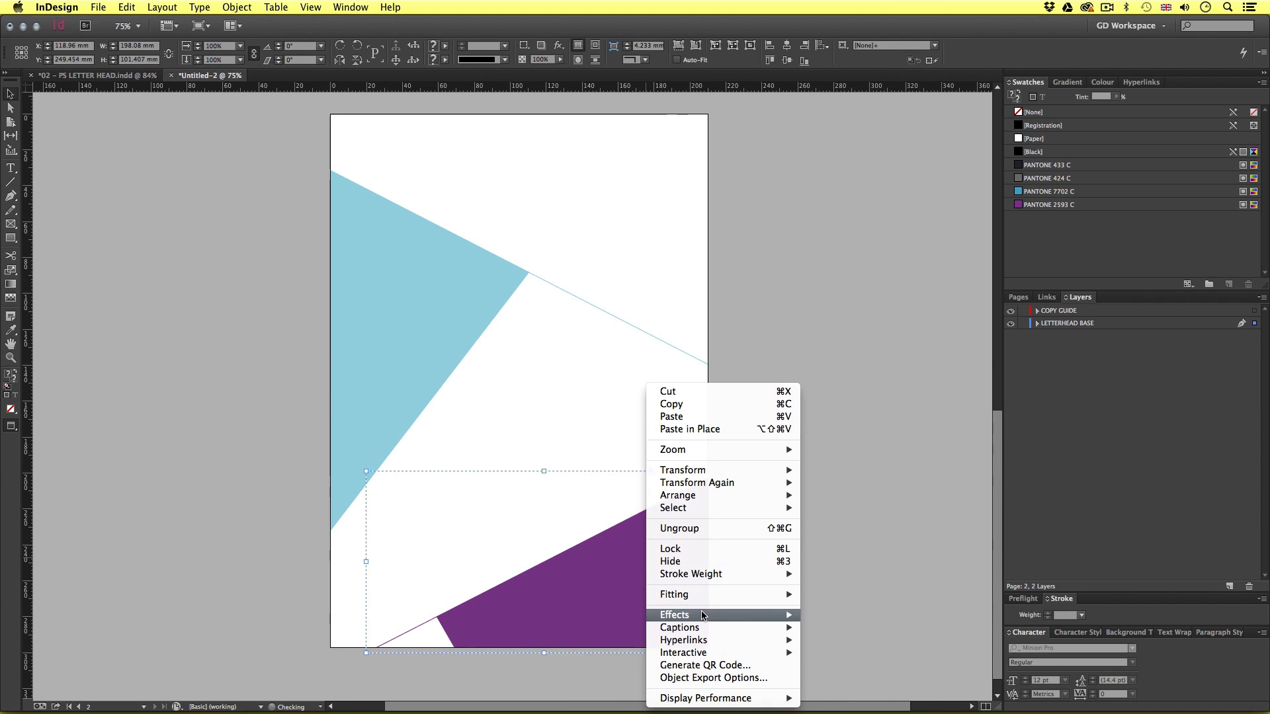
mouse_move(674, 615)
left_click(827, 579)
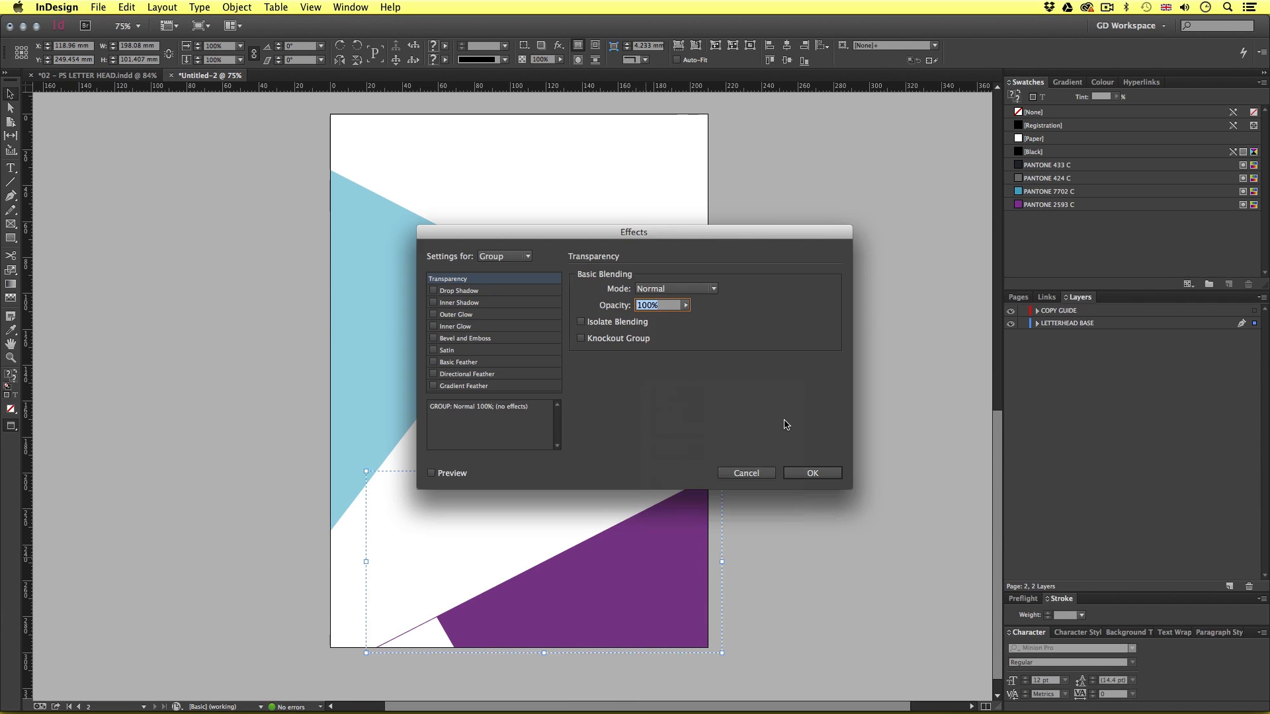
type("20")
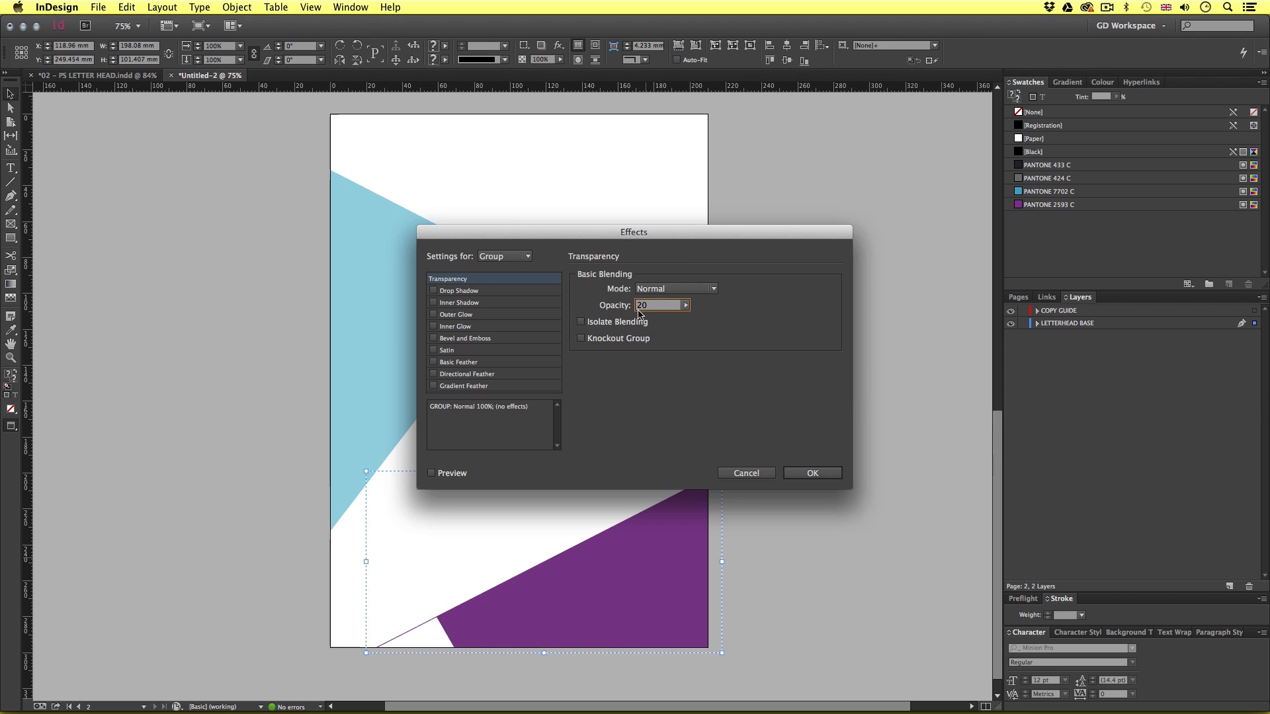
left_click(812, 472)
left_click(790, 442)
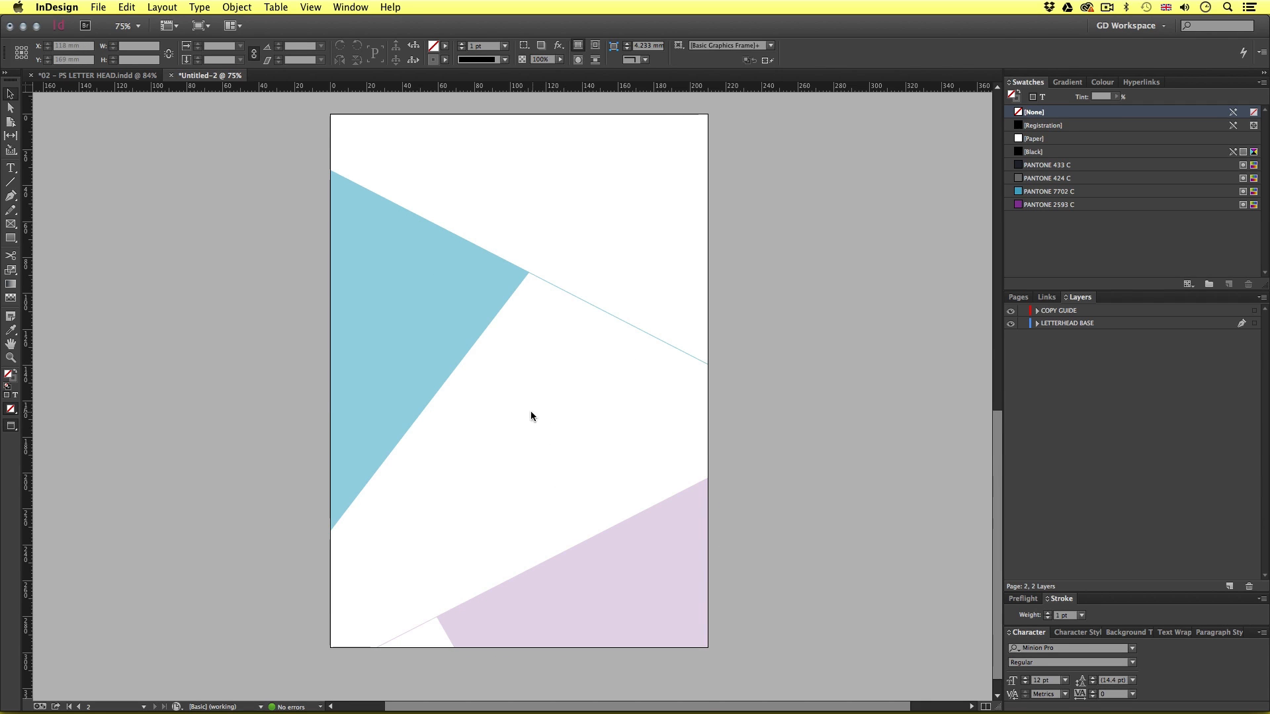
Compare the back page's transparent shapes with the front page, and show the back page whole with its guides and bleed
scroll(531, 415, "up", 8)
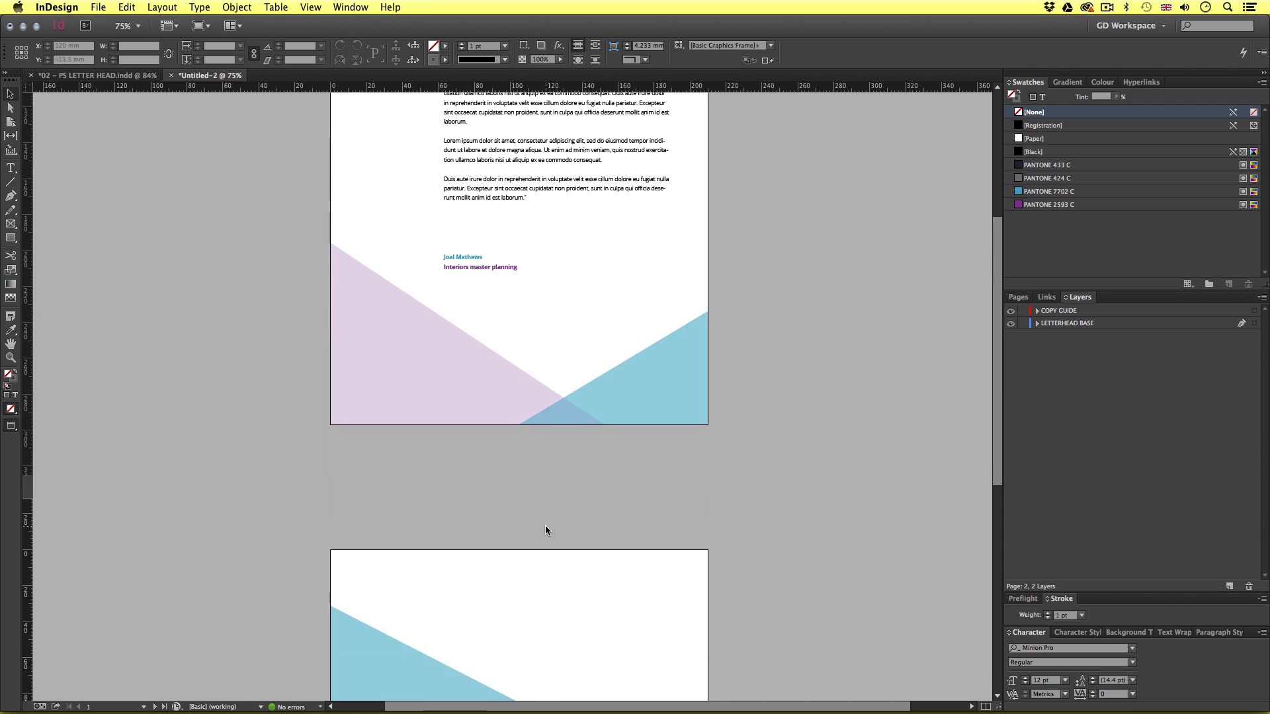
scroll(545, 529, "down", 8)
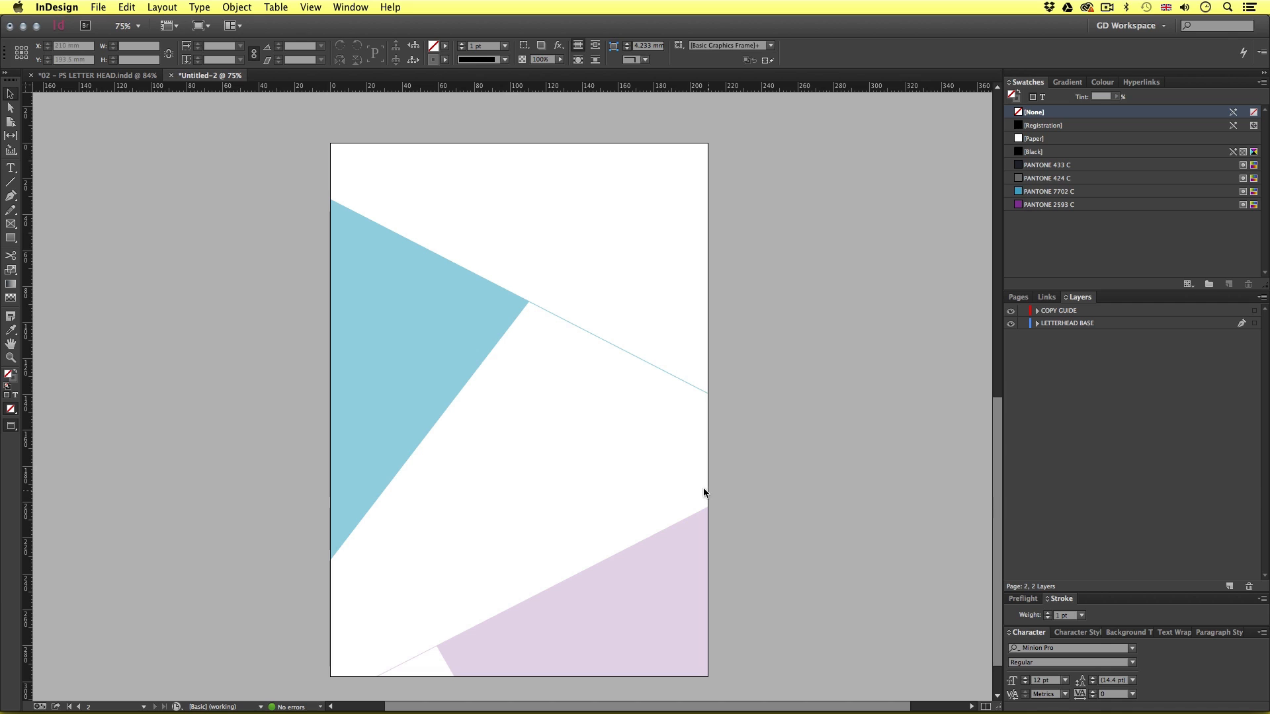
key("z")
left_click_drag(320, 135, 716, 690)
key("w")
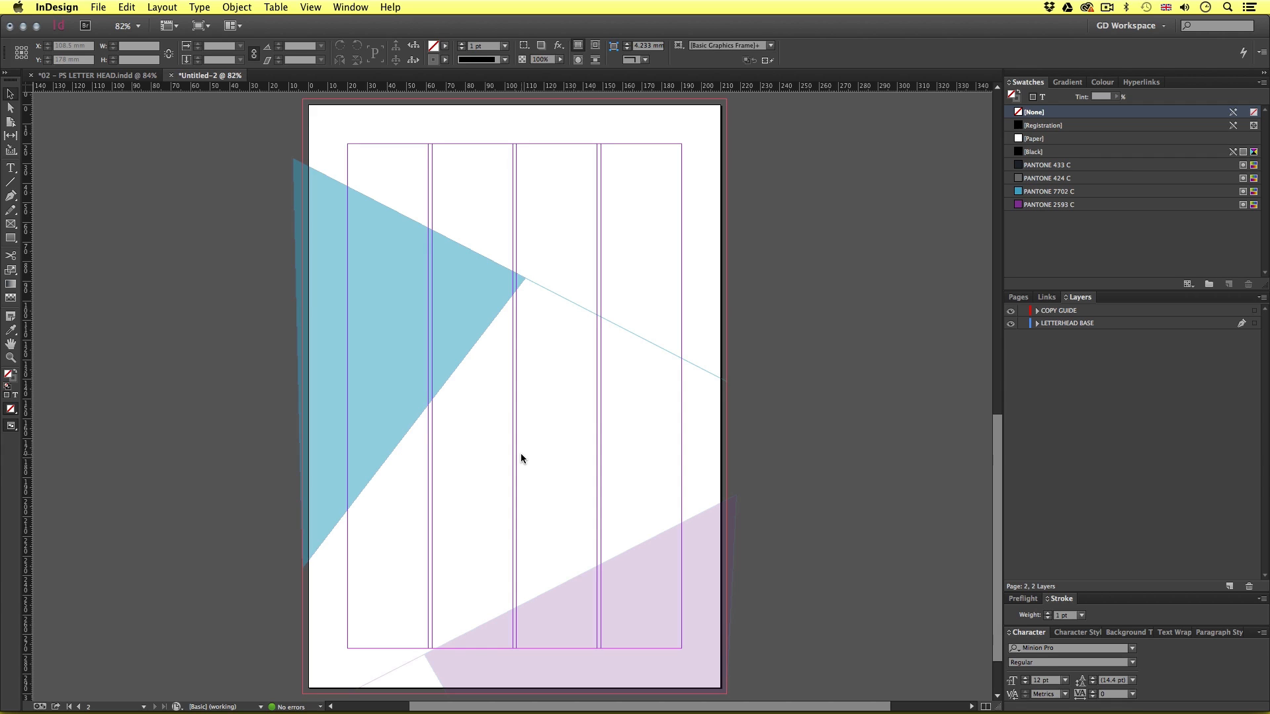
Switch to Acrobat to examine the letterhead back sketches, and return to InDesign to compare the back page with and without guides
key("super+Tab")
key("super+Tab")
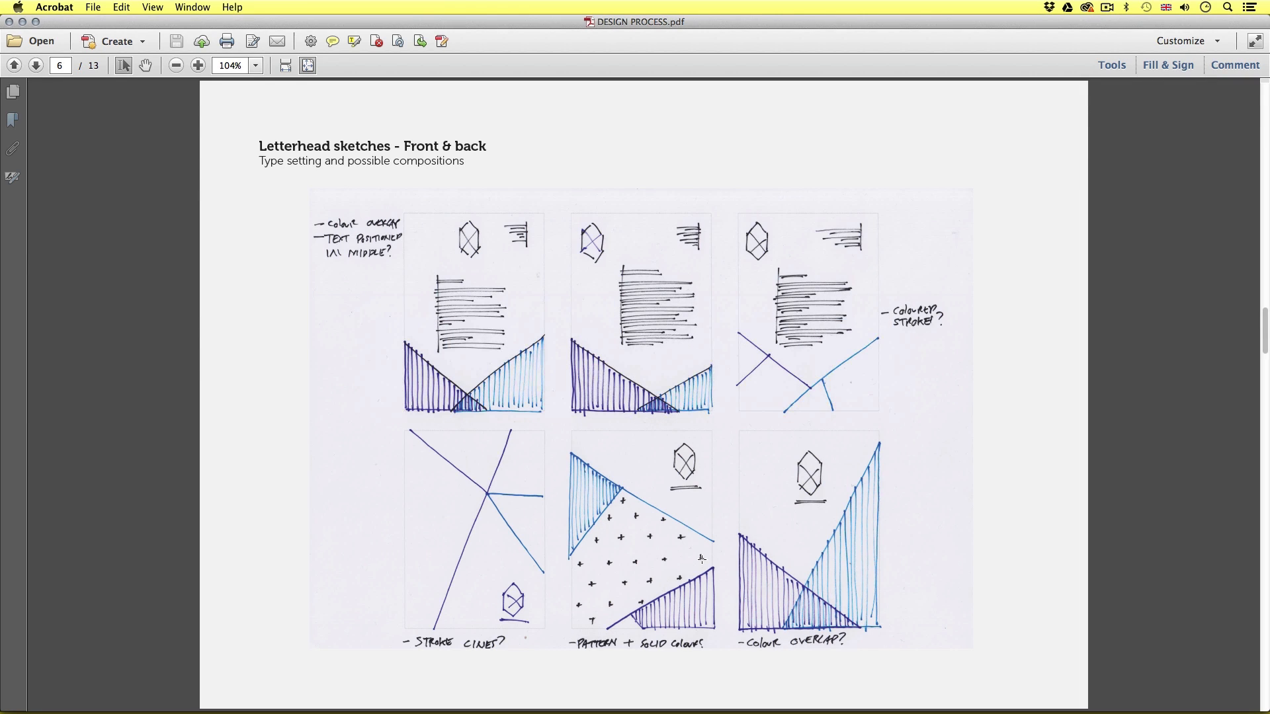
key("super+Tab")
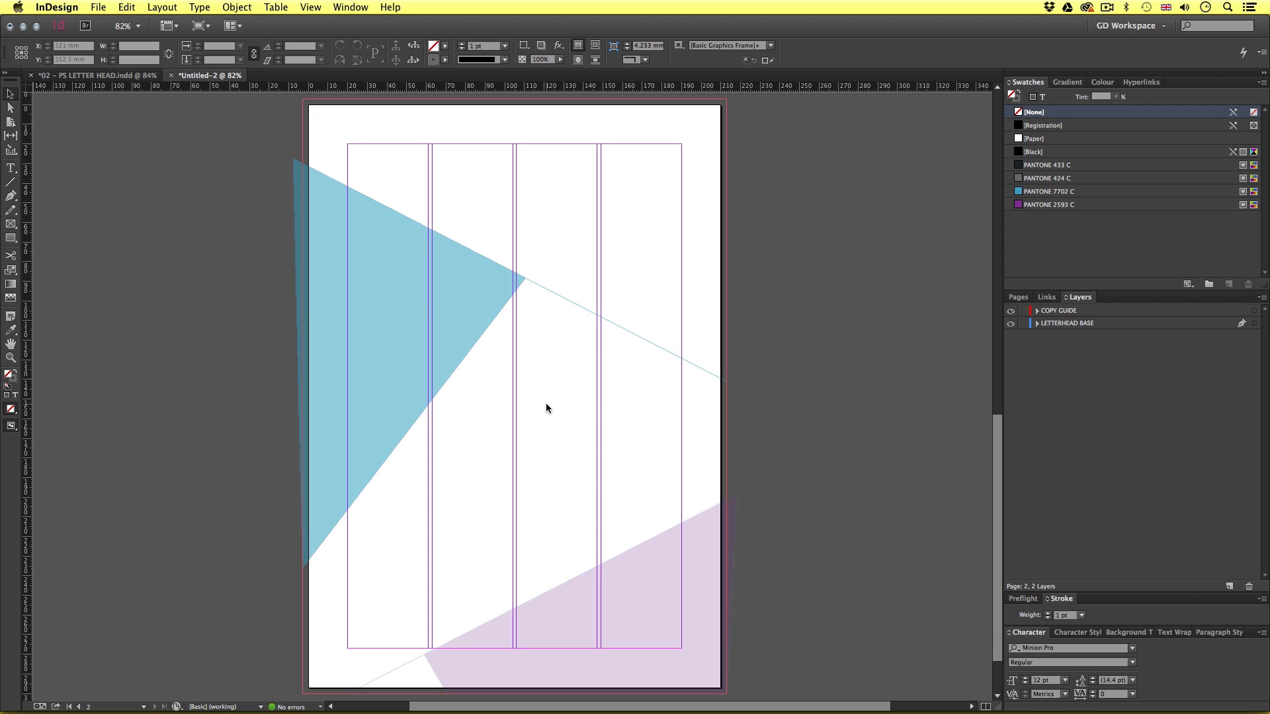
key("w")
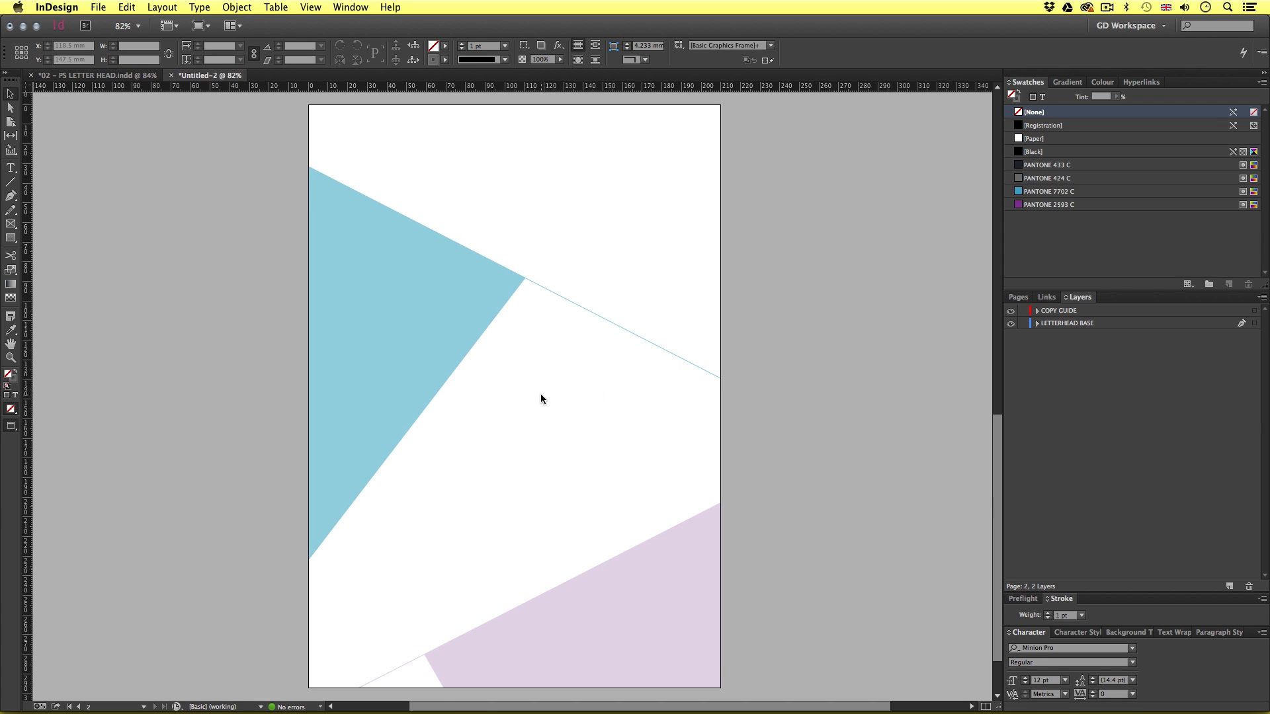
key("w")
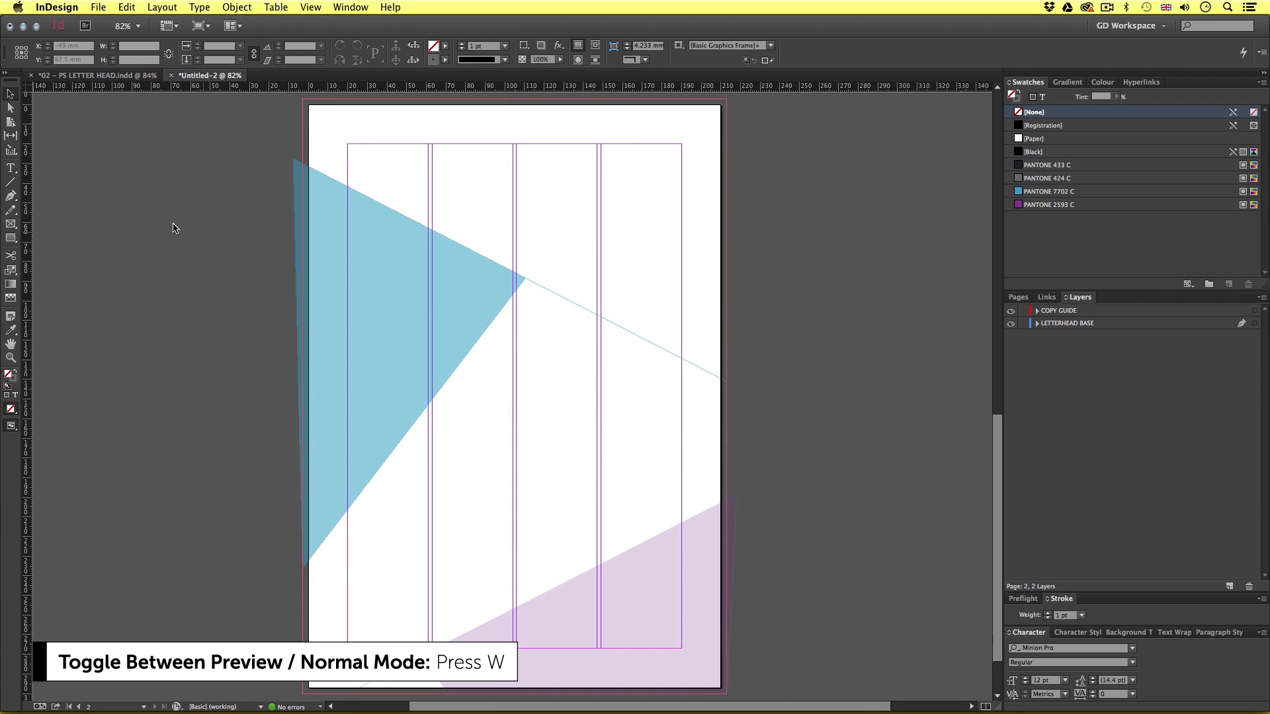
Draw a closed Pen tool frame without stroke over the white area between the blue and purple groups, extending to the bleed
left_click(10, 196)
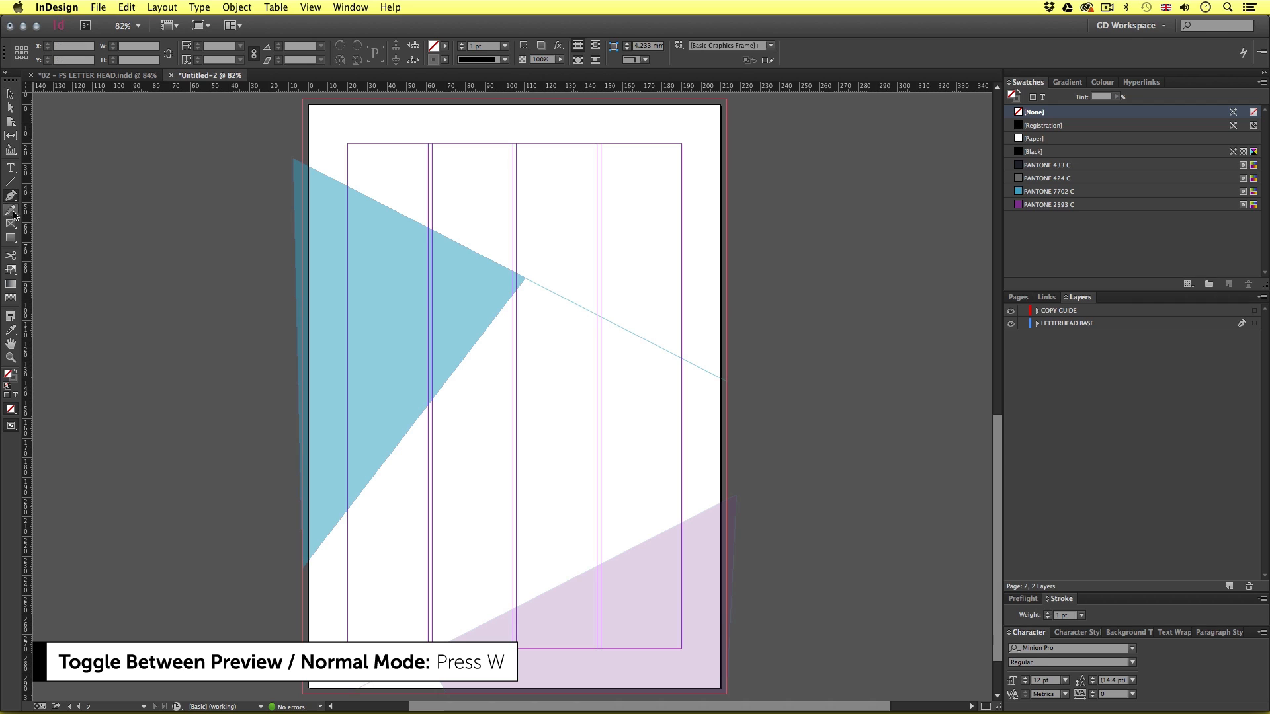
left_click(527, 280)
left_click(300, 568)
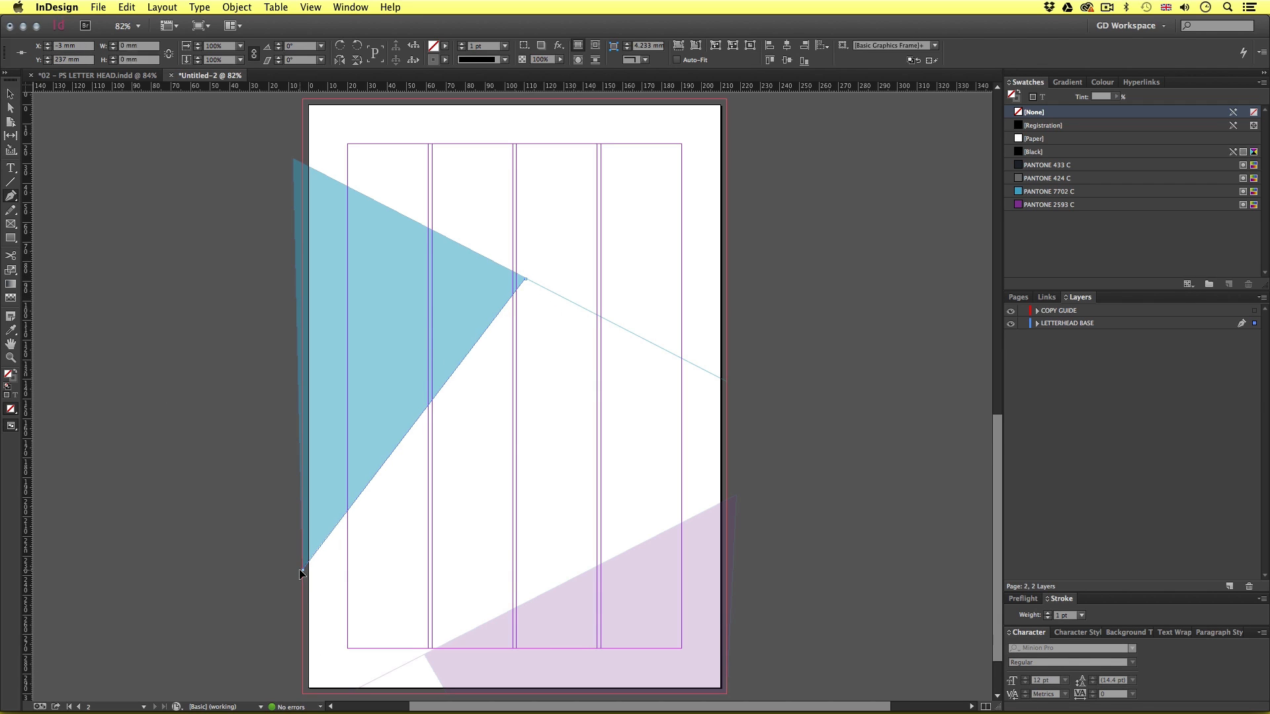
left_click(303, 694)
left_click(353, 694)
left_click(727, 500)
left_click(732, 385)
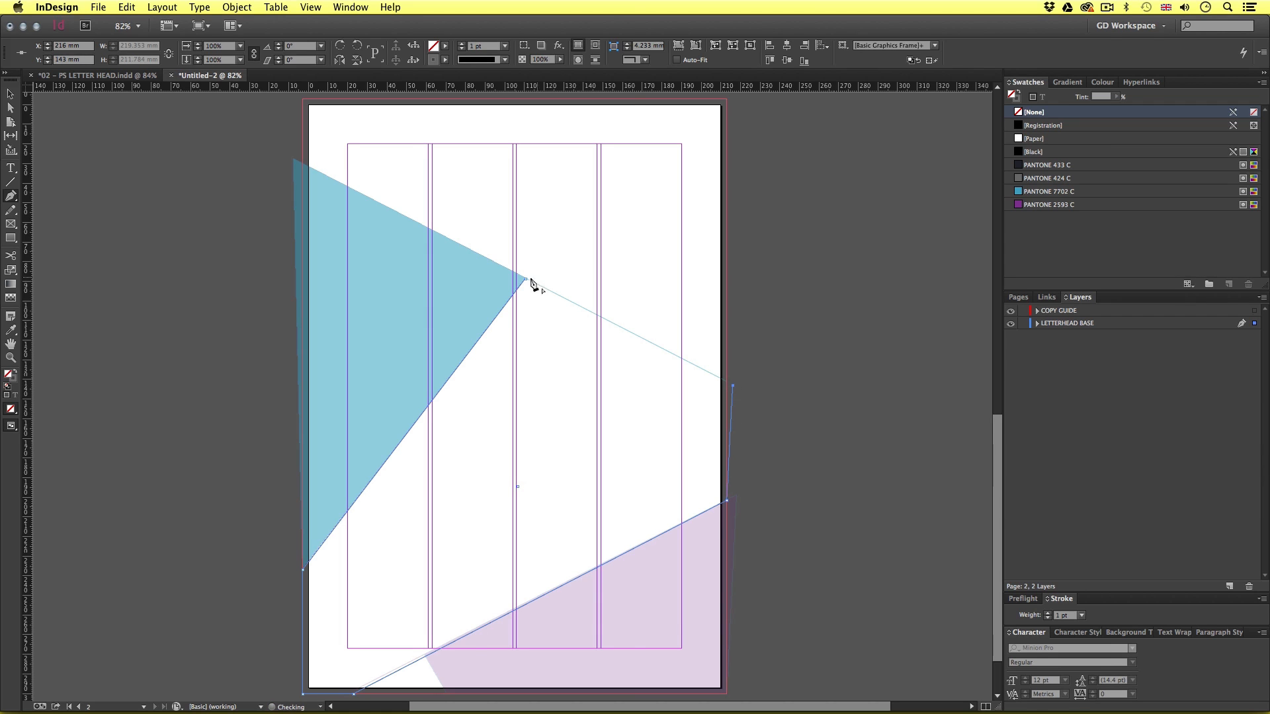
left_click(529, 280)
left_click(14, 382)
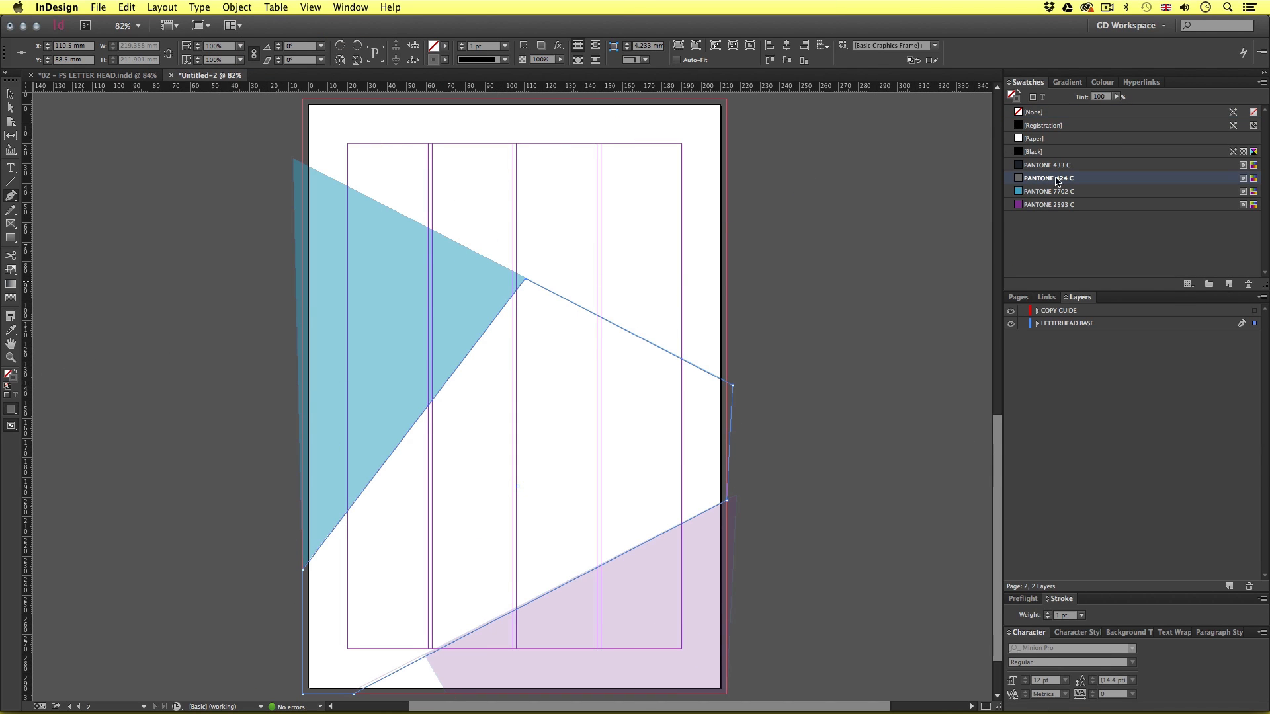
left_click(1030, 113)
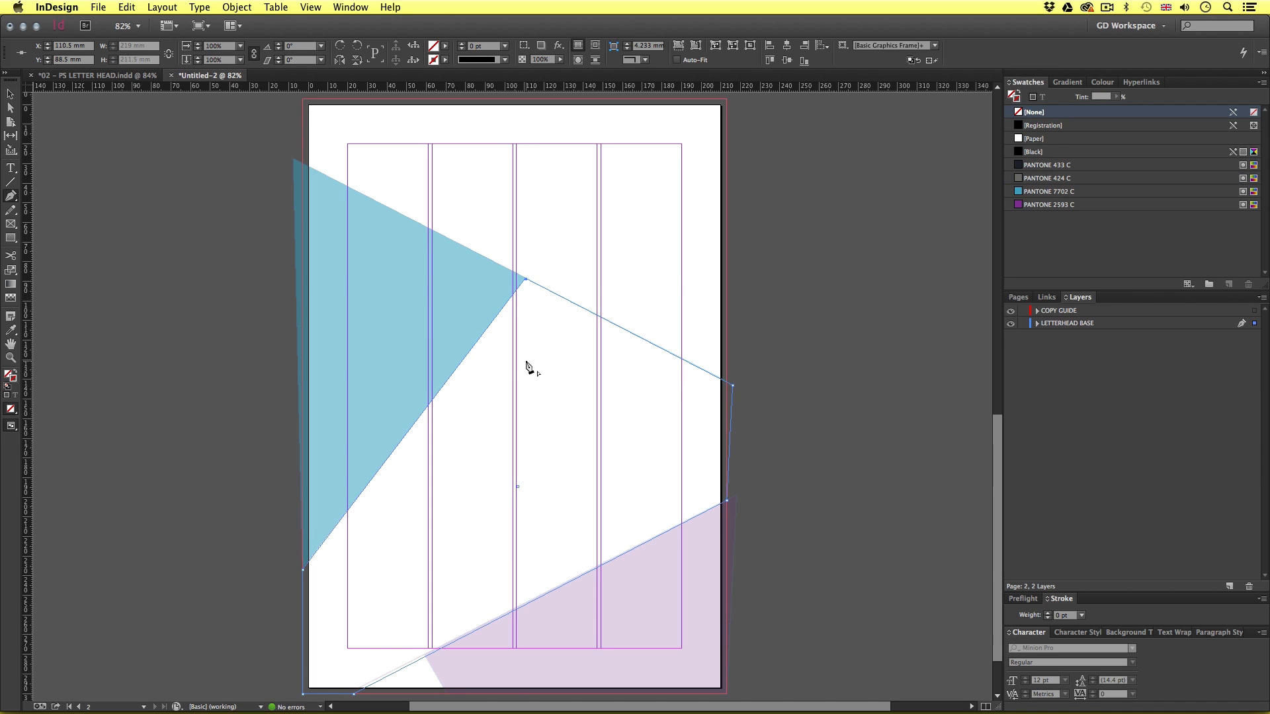
Place grey_pattern_pantone.ai from the AI folder of 05 - MY PROJECT's 04 - ASSETS into the new frame
key("v")
key("super+d")
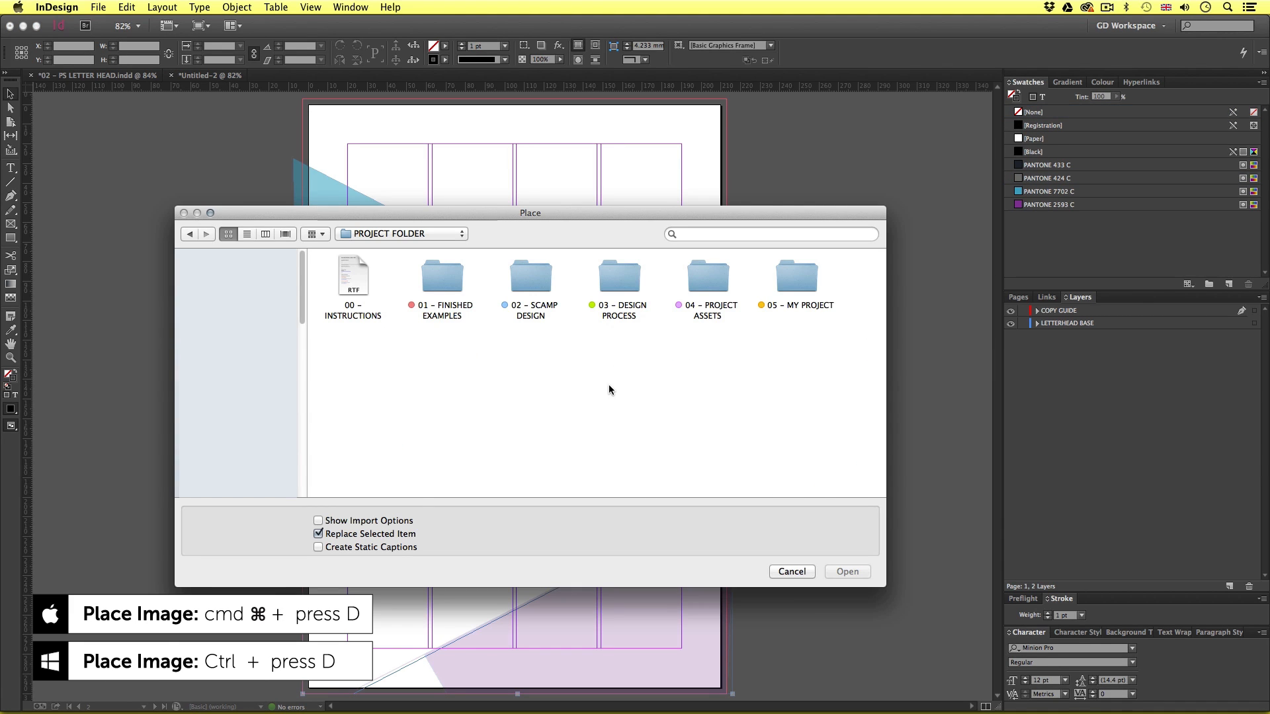
double_click(789, 281)
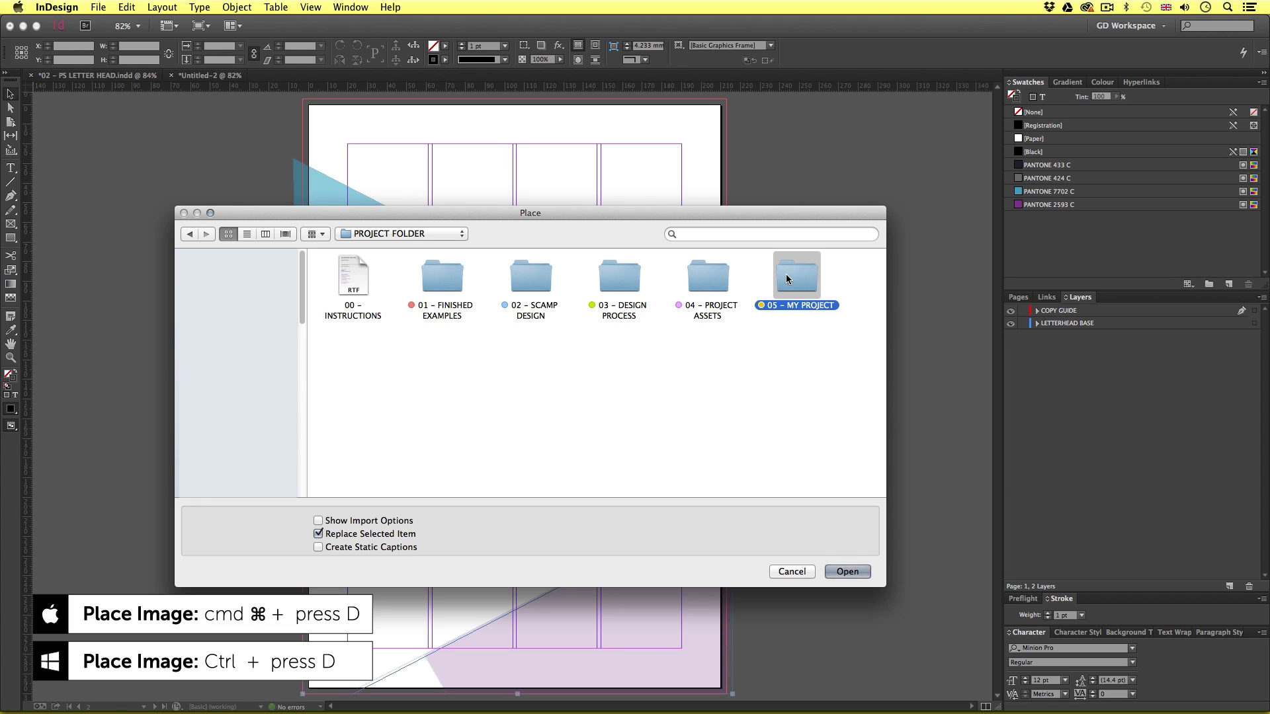
left_click(655, 283)
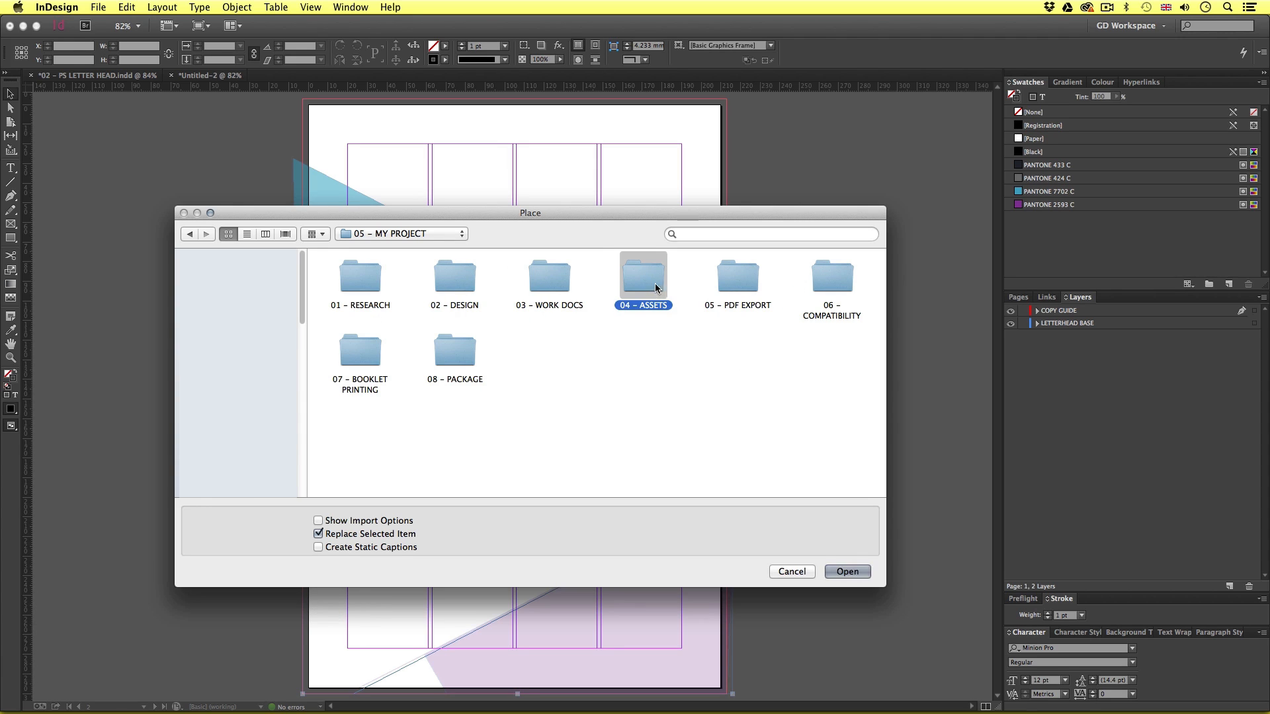
double_click(645, 278)
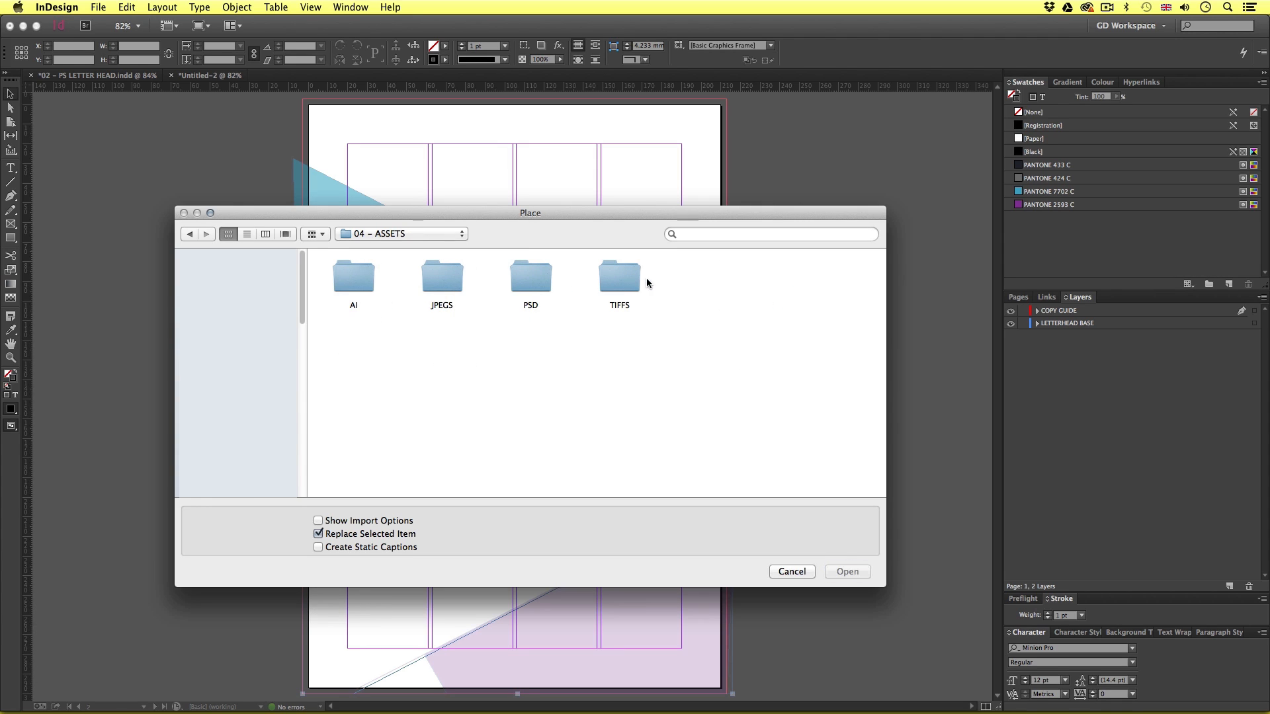
double_click(347, 279)
left_click(439, 282)
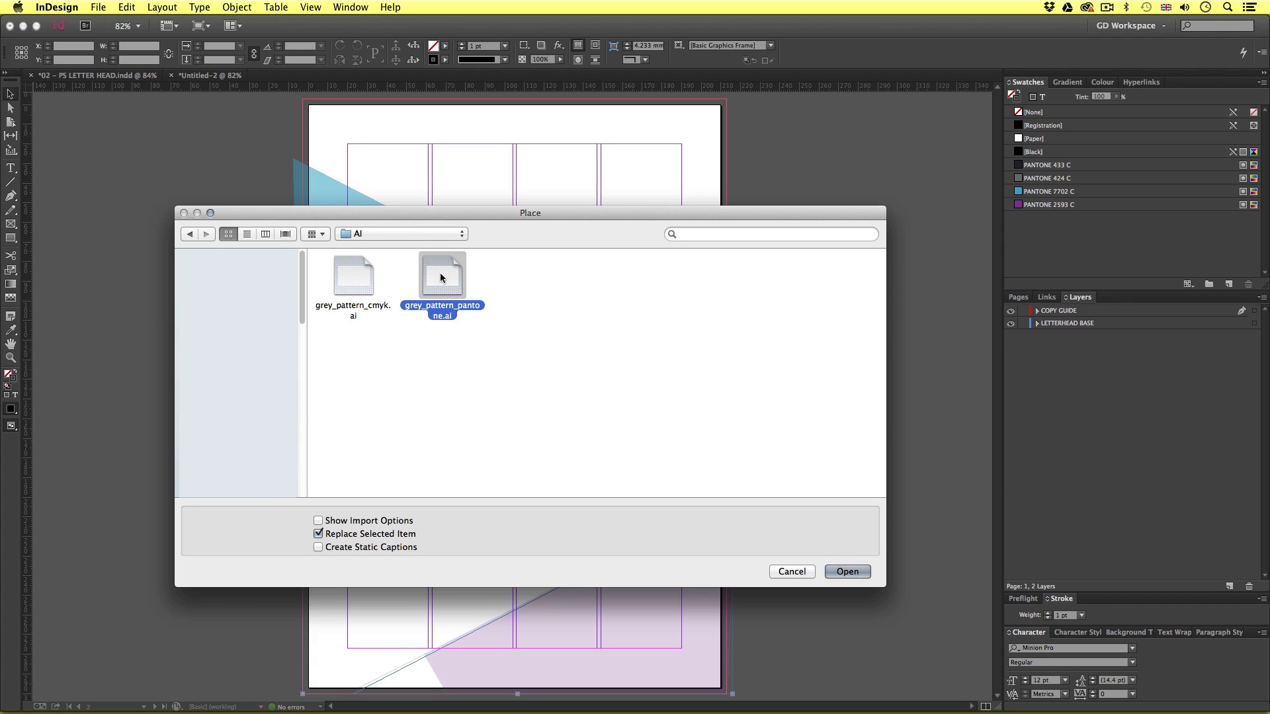
left_click(846, 572)
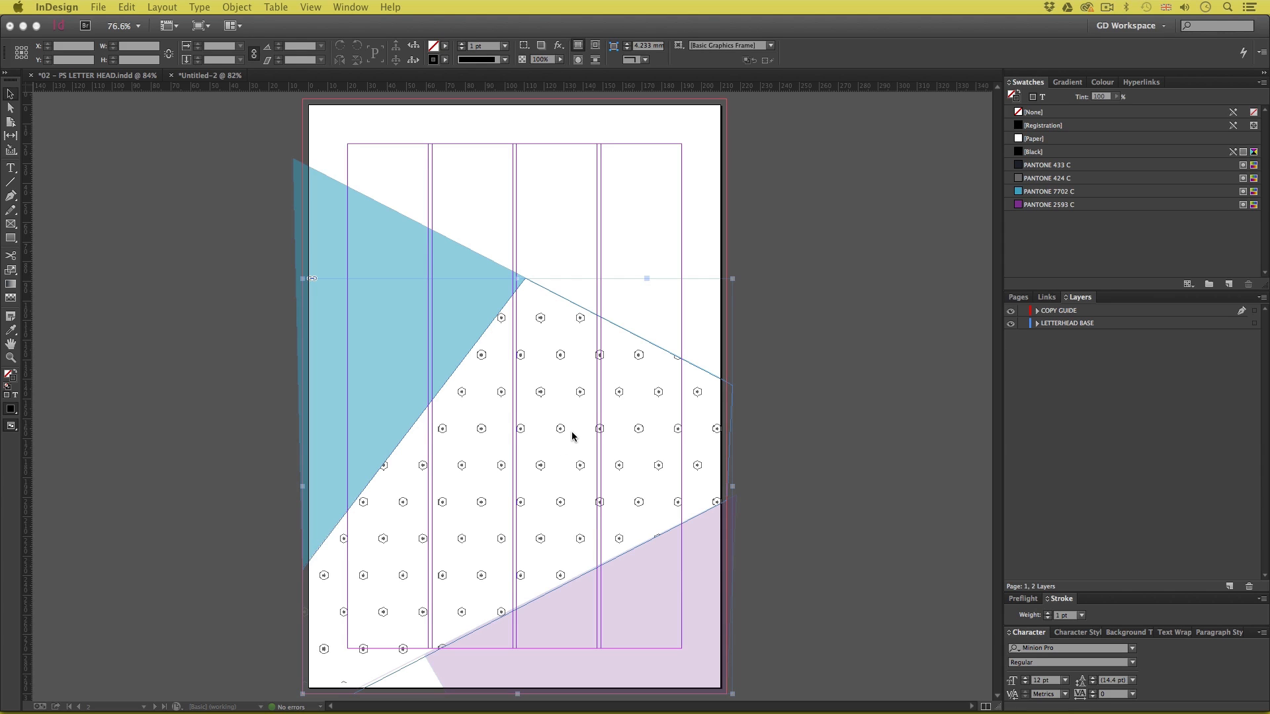
Locate grey_pattern_pantone.ai in the AI assets folder under 01 - FINISHED EXAMPLES without placing it
key("super+d")
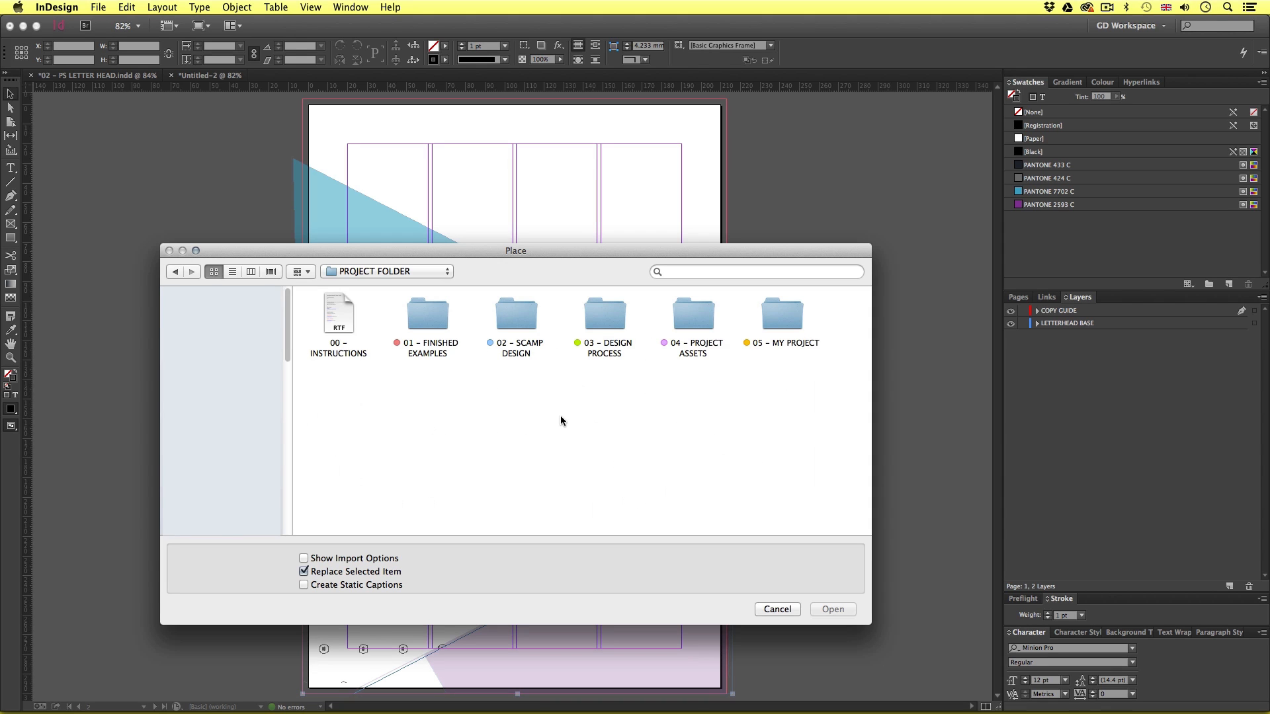
left_click(801, 323)
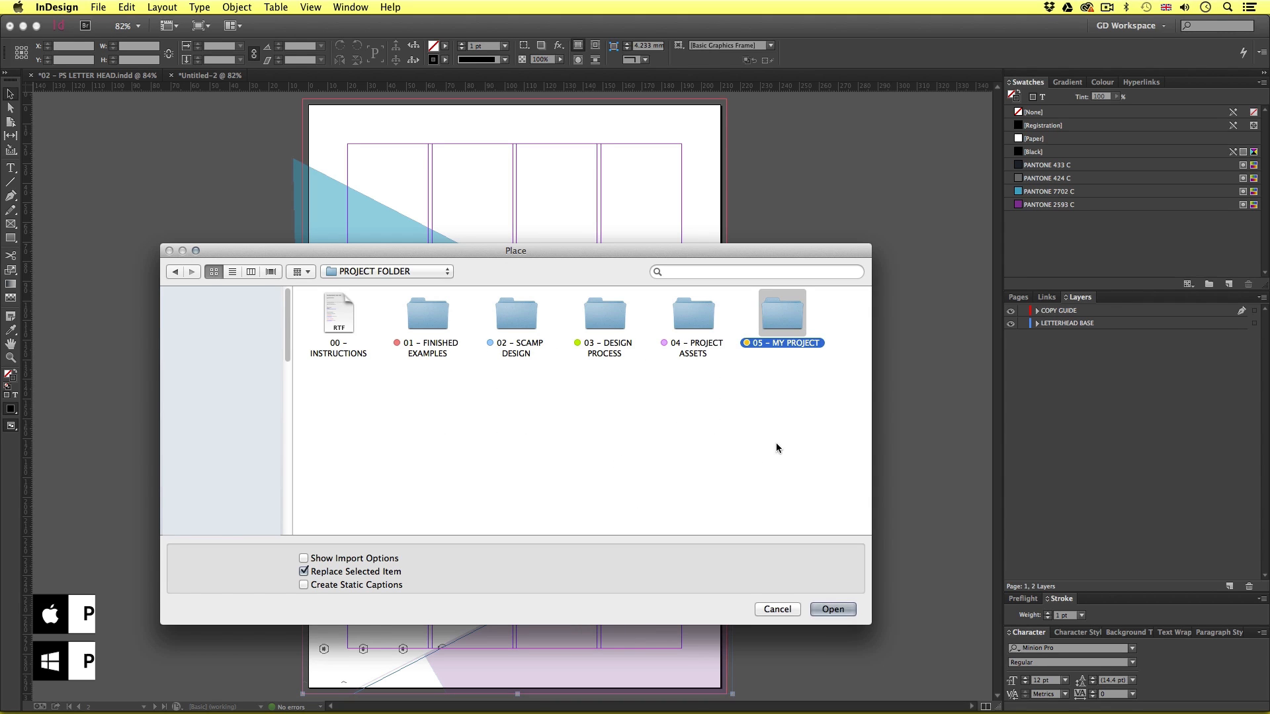
double_click(433, 323)
double_click(339, 308)
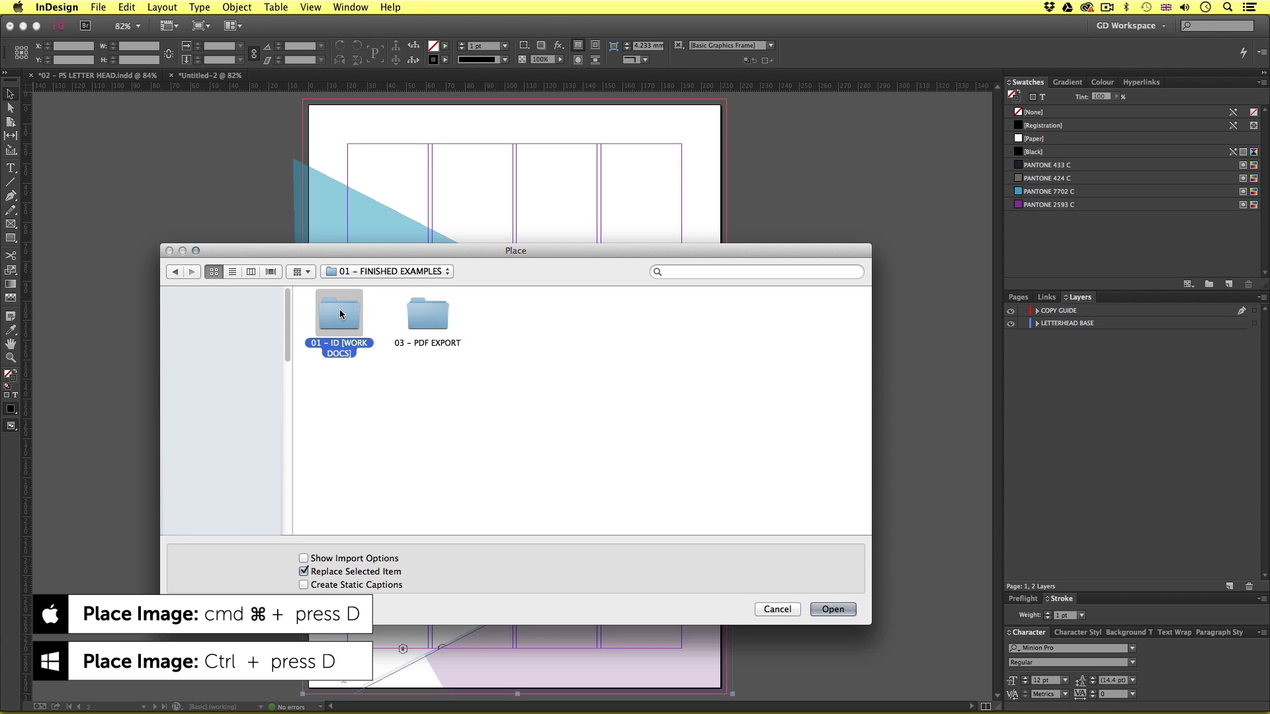
left_click(612, 311)
double_click(612, 311)
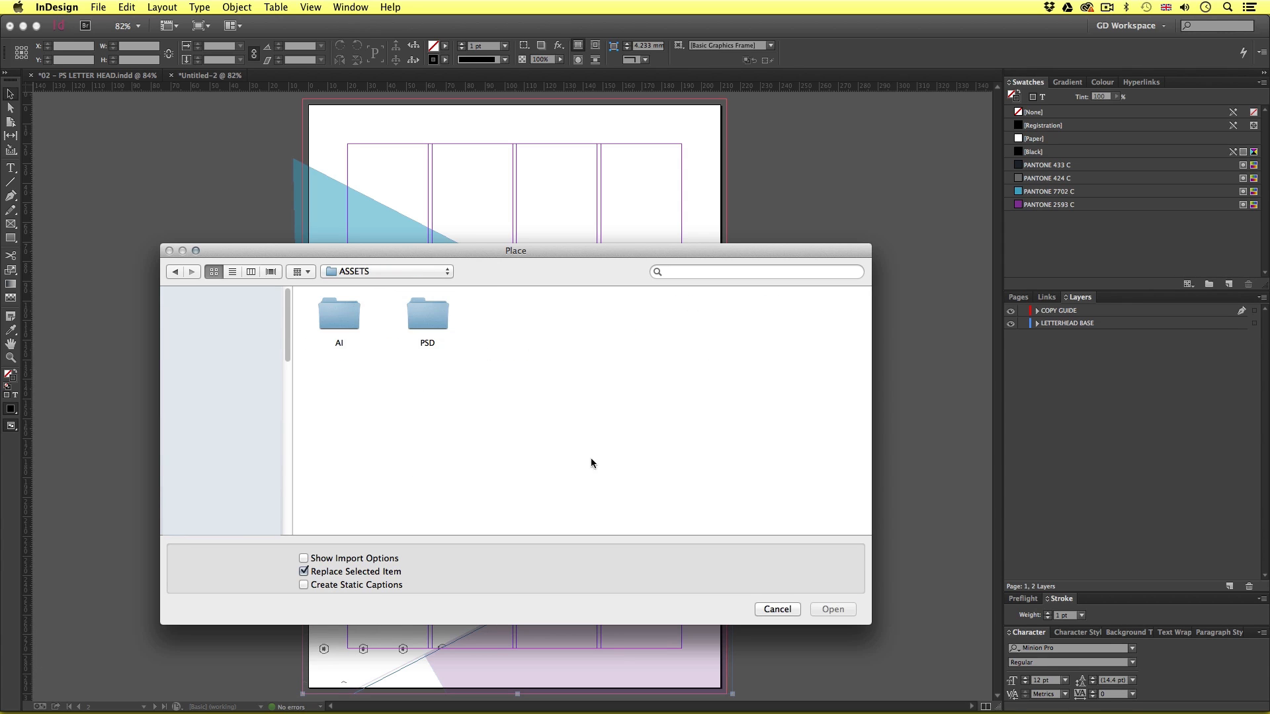
double_click(334, 317)
left_click(439, 330)
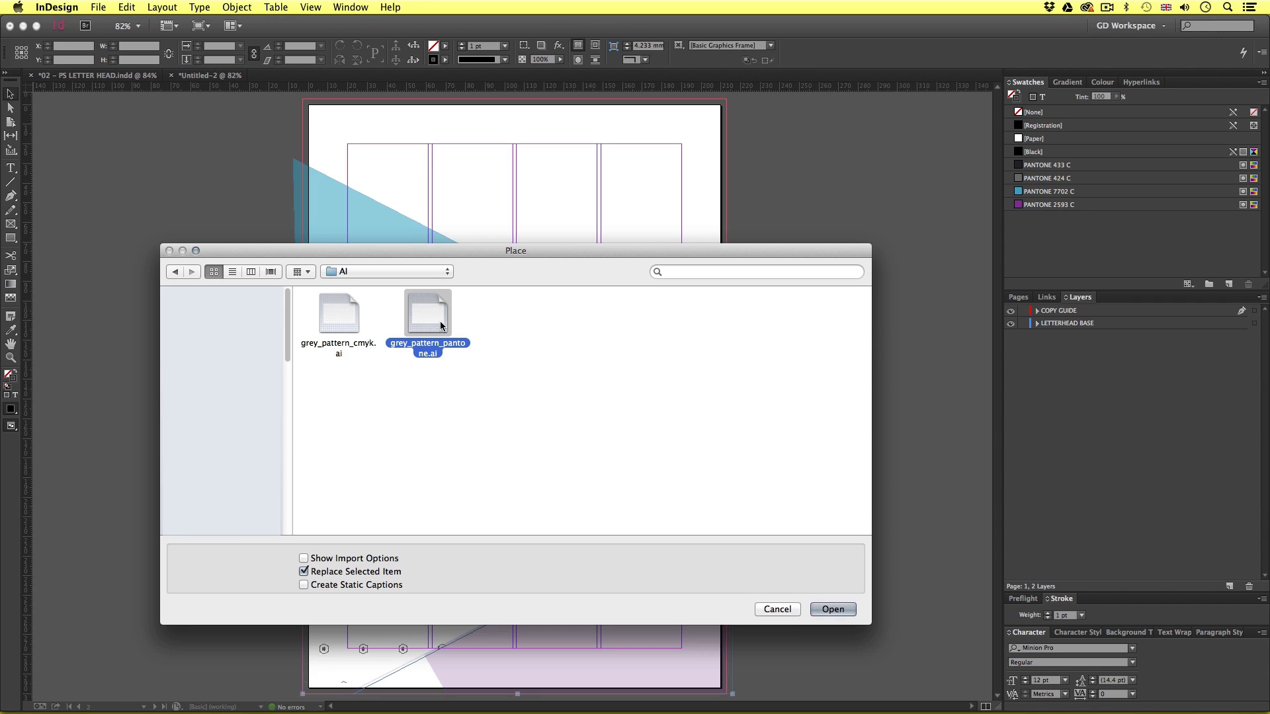
left_click(779, 609)
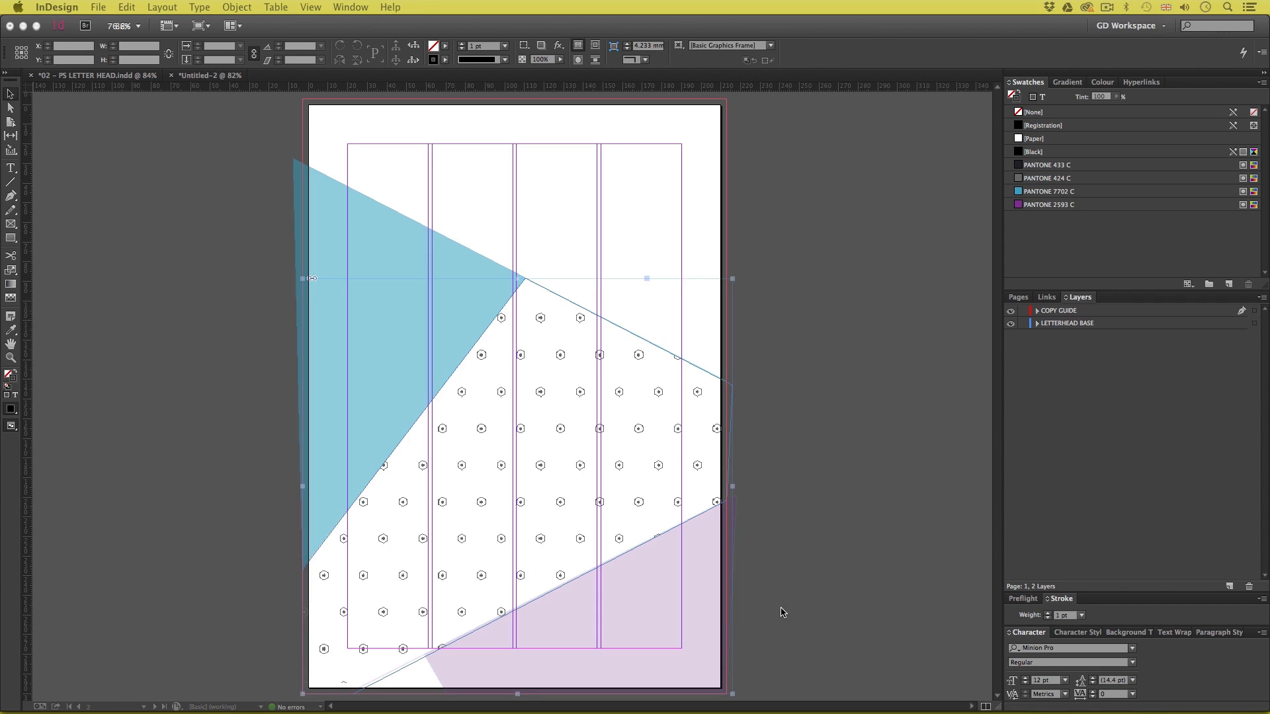
Set the display performance to High Quality Display with the placed pattern in close view
left_click(566, 399)
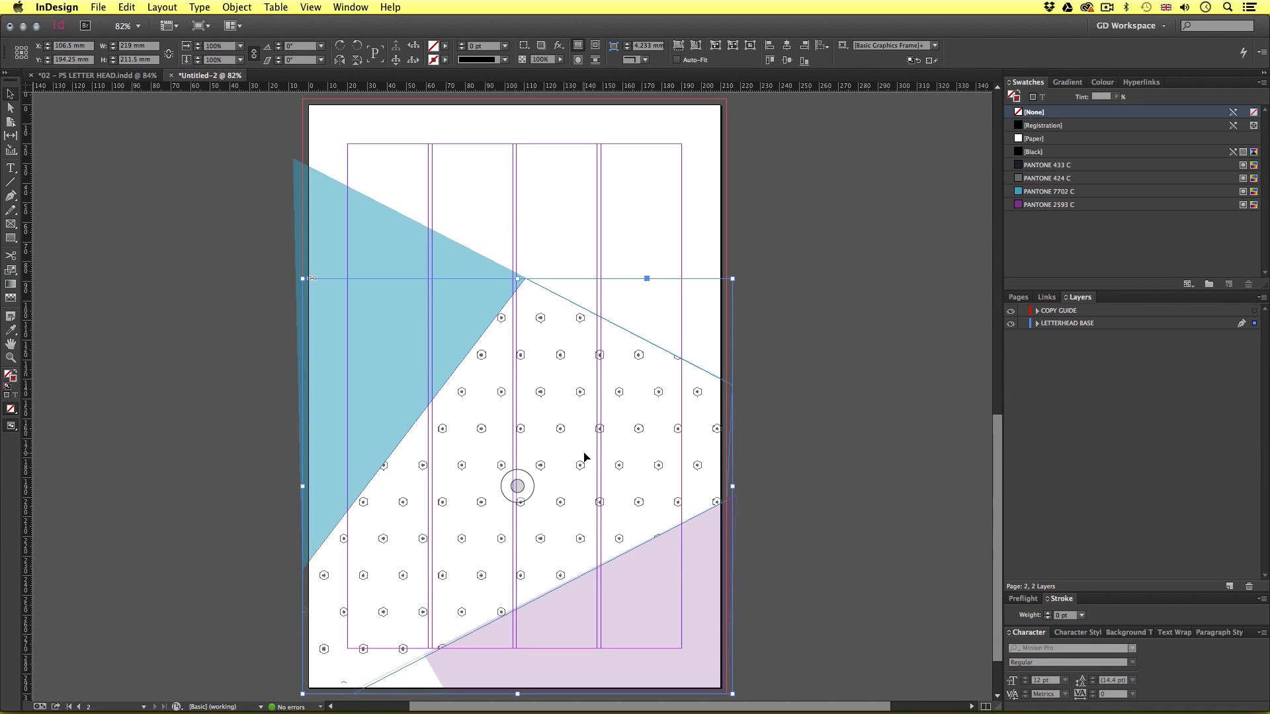
left_click(574, 381, "super")
left_click(583, 408, "super")
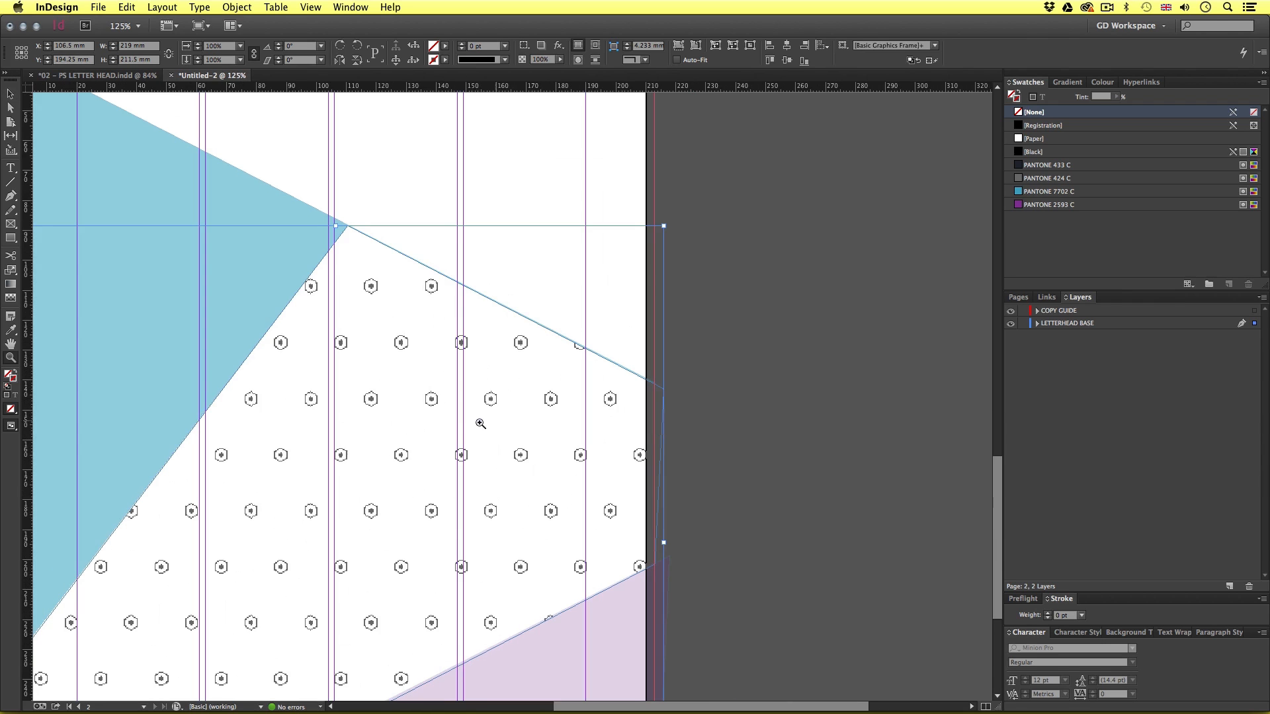
left_click_drag(378, 422, 466, 389)
left_click(310, 7)
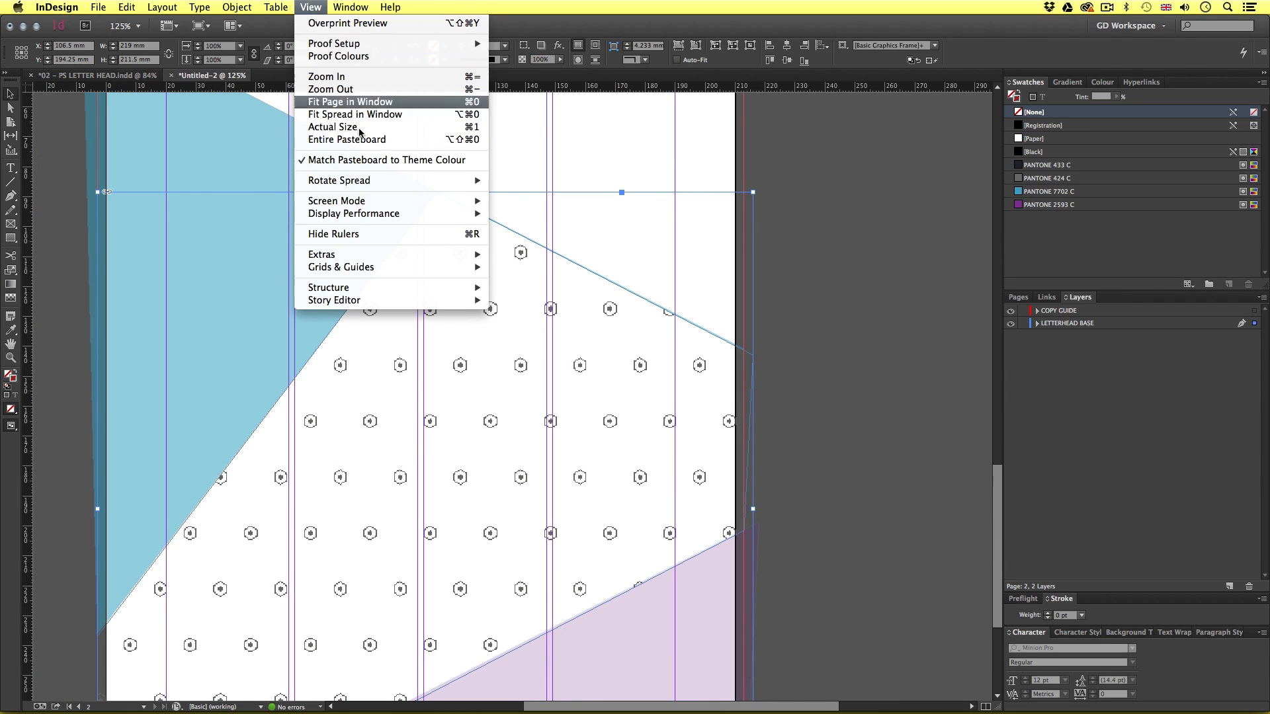
mouse_move(399, 215)
left_click(587, 240)
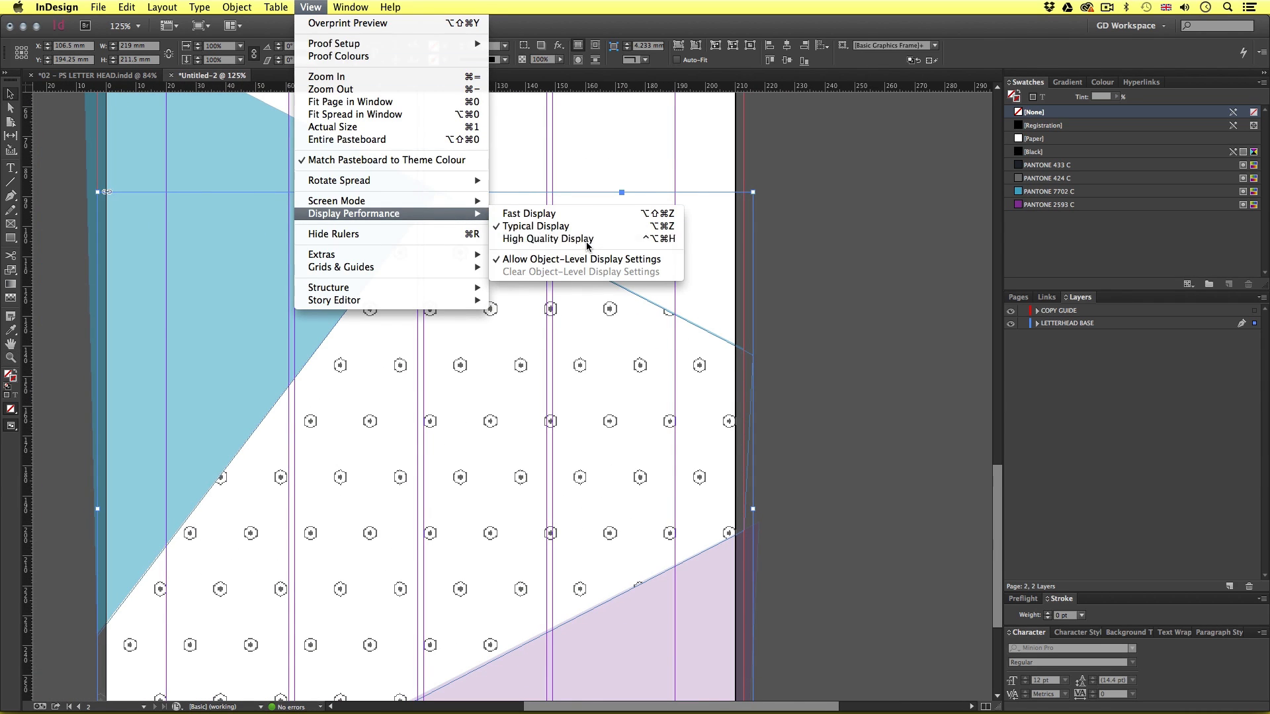
Select the placed pattern artwork inside its frame and shift it left to an X position of about 84.5 mm
left_click(514, 419)
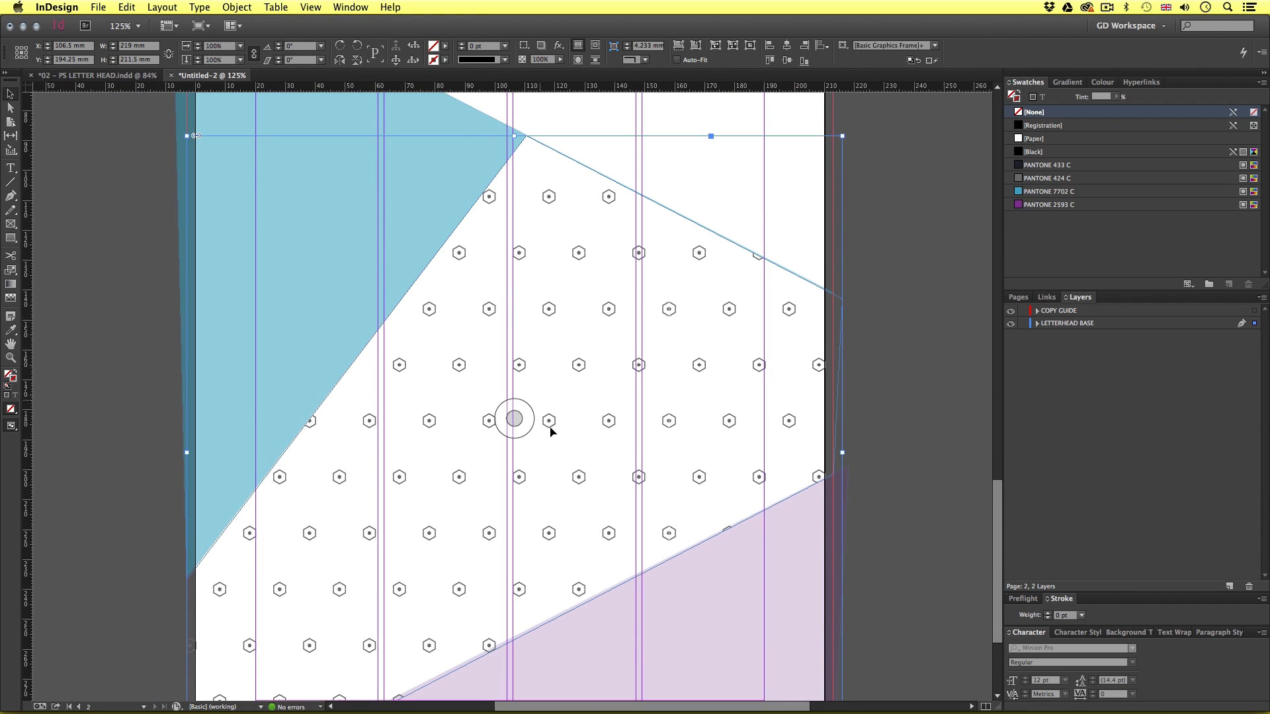
key("z")
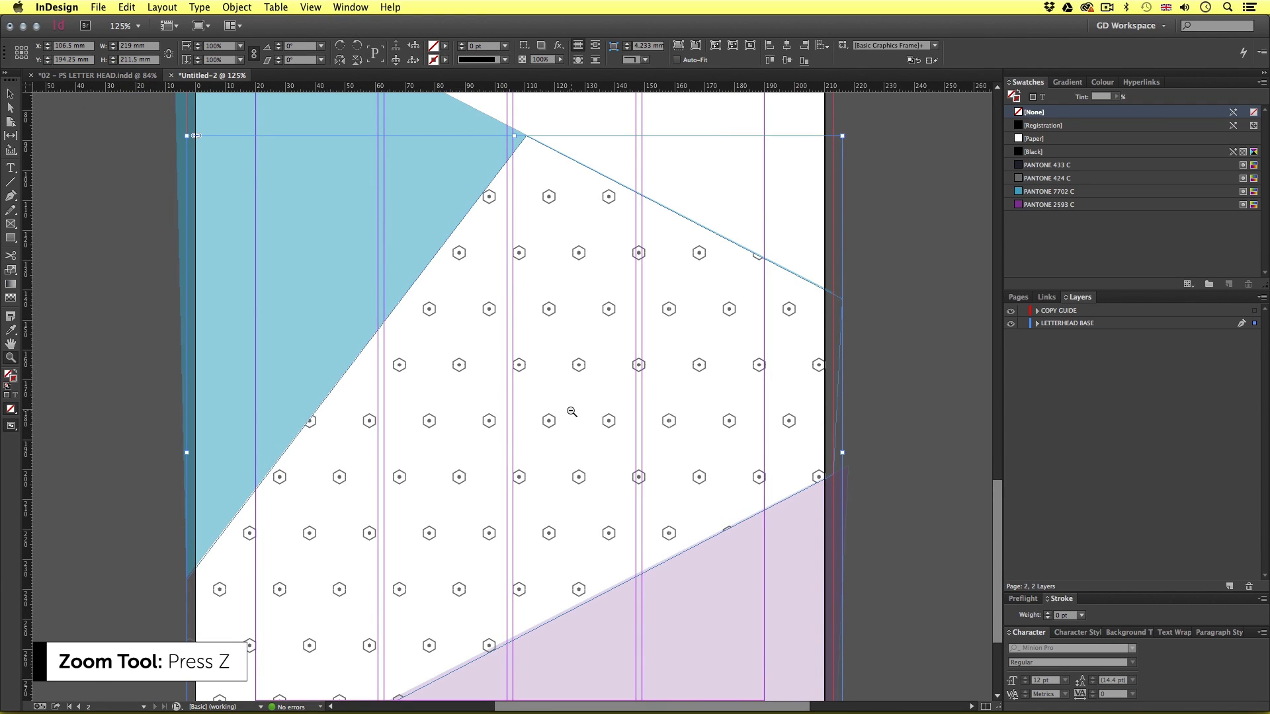
left_click(571, 411, "alt")
left_click(568, 413, "alt")
left_click(570, 414)
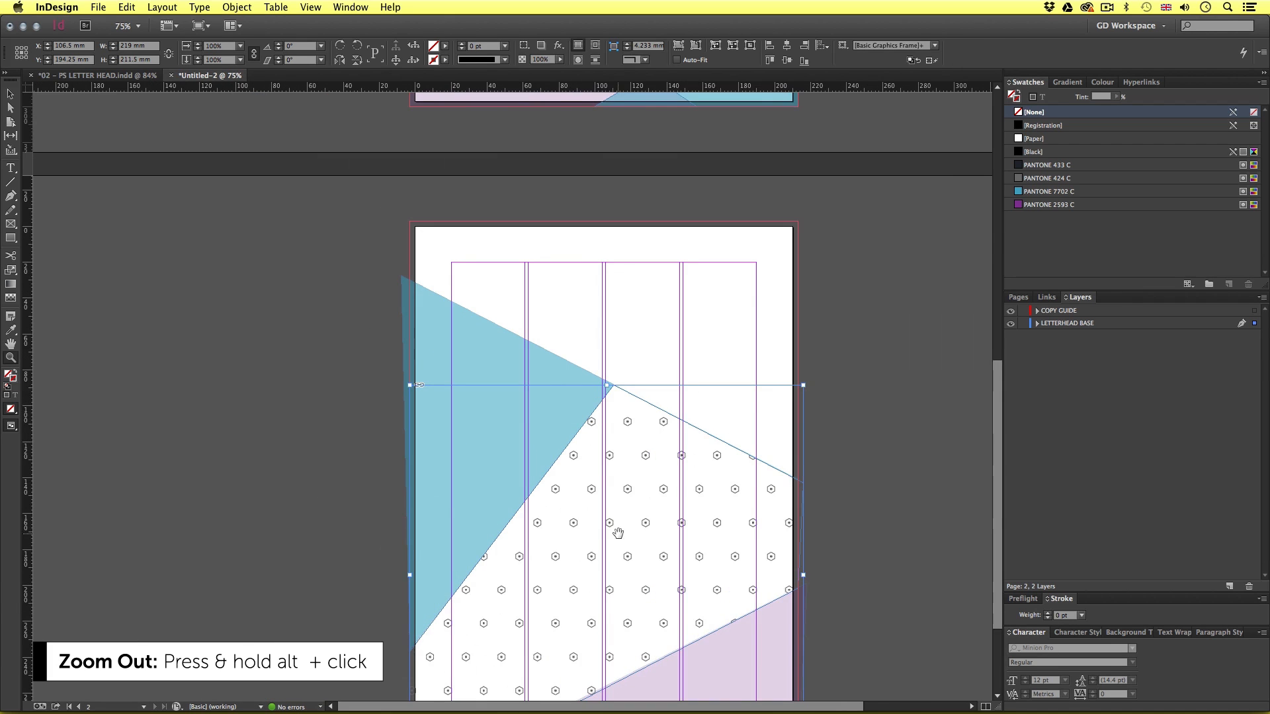
left_click_drag(618, 533, 513, 445)
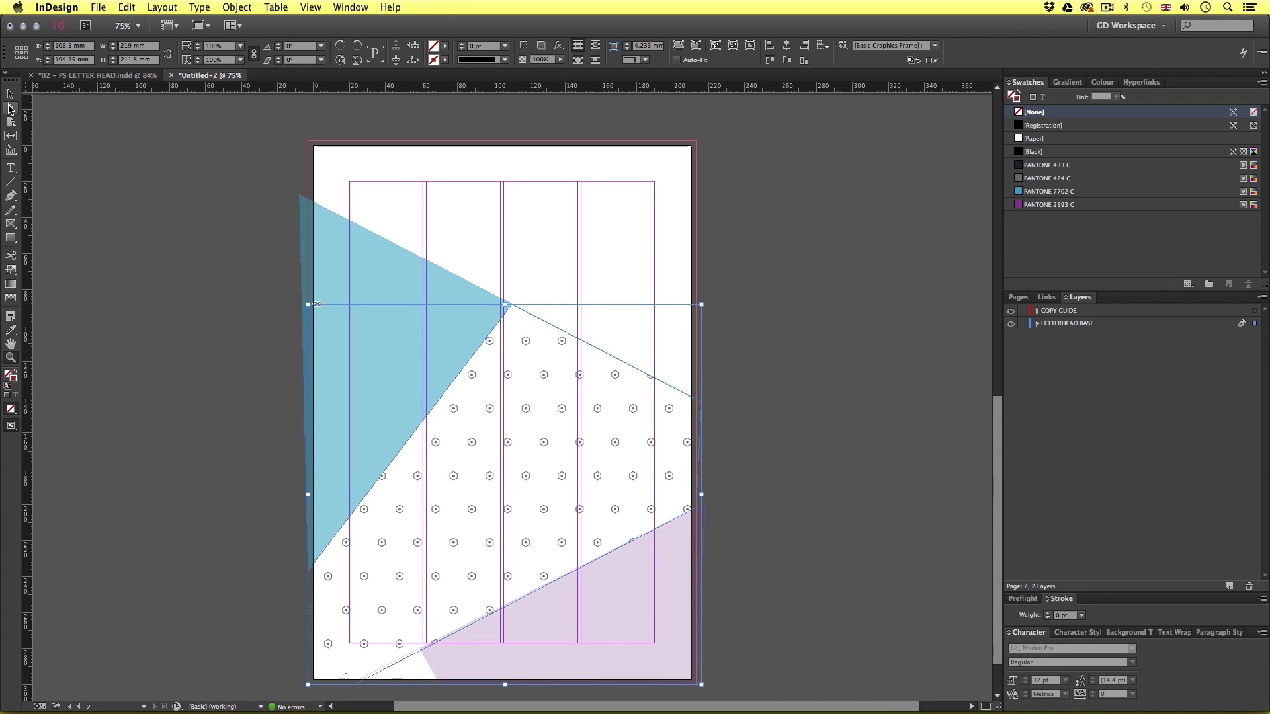
left_click(10, 108)
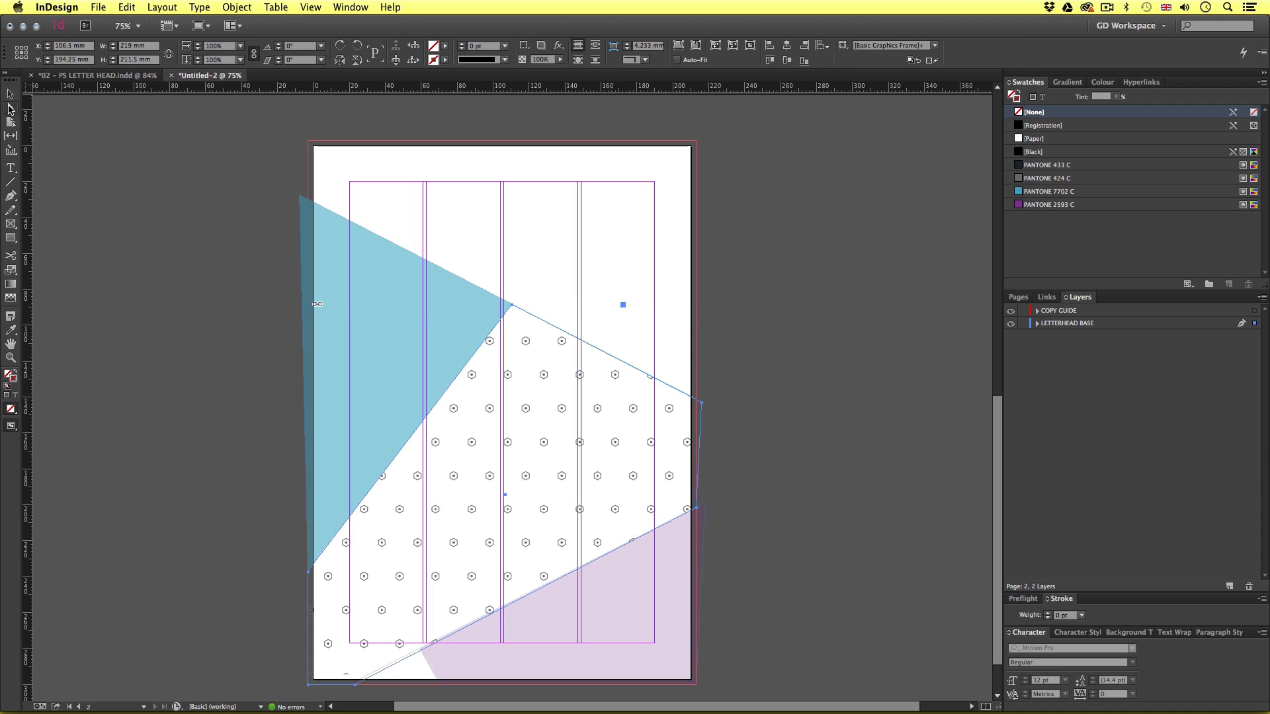
left_click(531, 449)
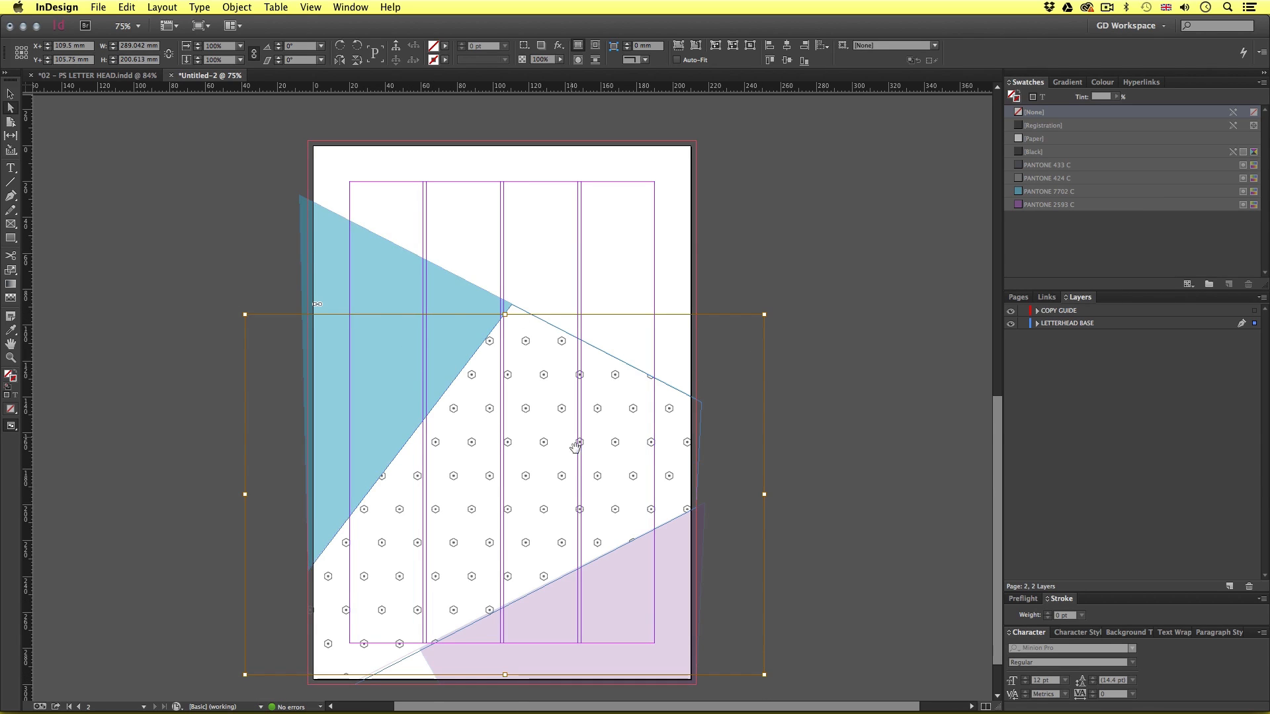
left_click_drag(576, 448, 537, 483)
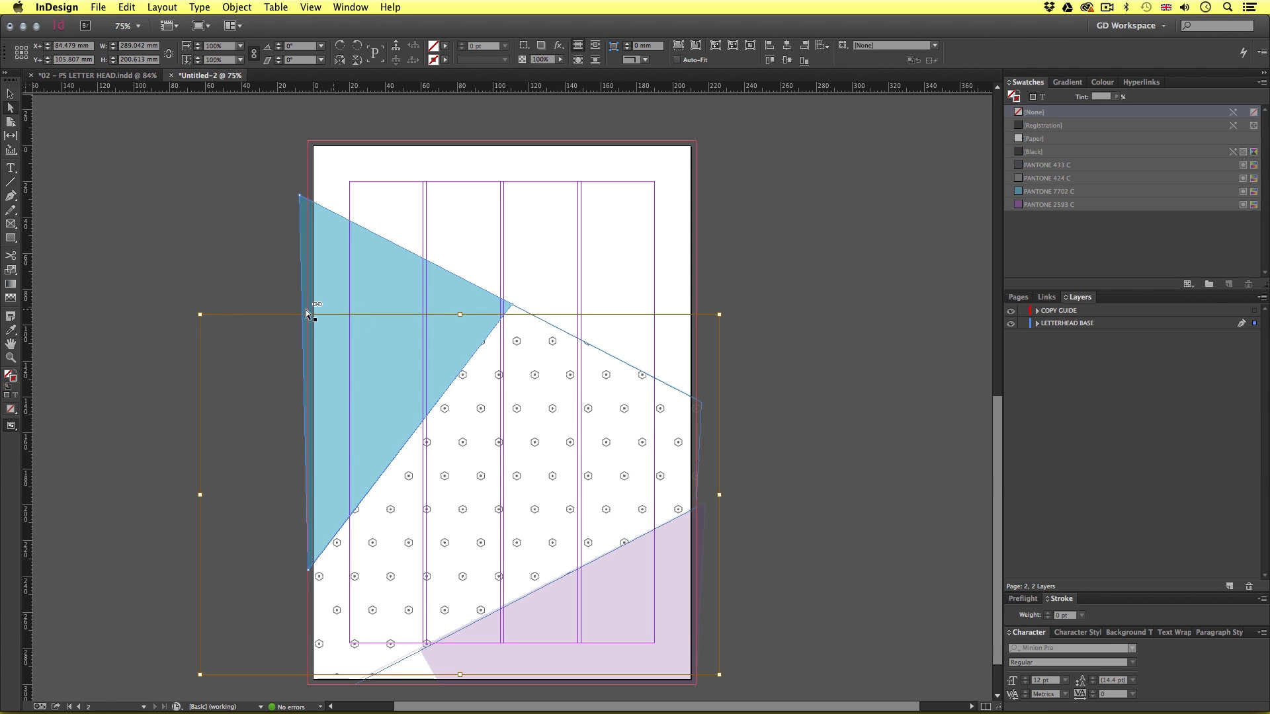
Scale the pattern artwork proportionally to about 145% and reposition it within its frame at about X 47.5 mm, Y 67.9 mm
left_click_drag(198, 314, 133, 229)
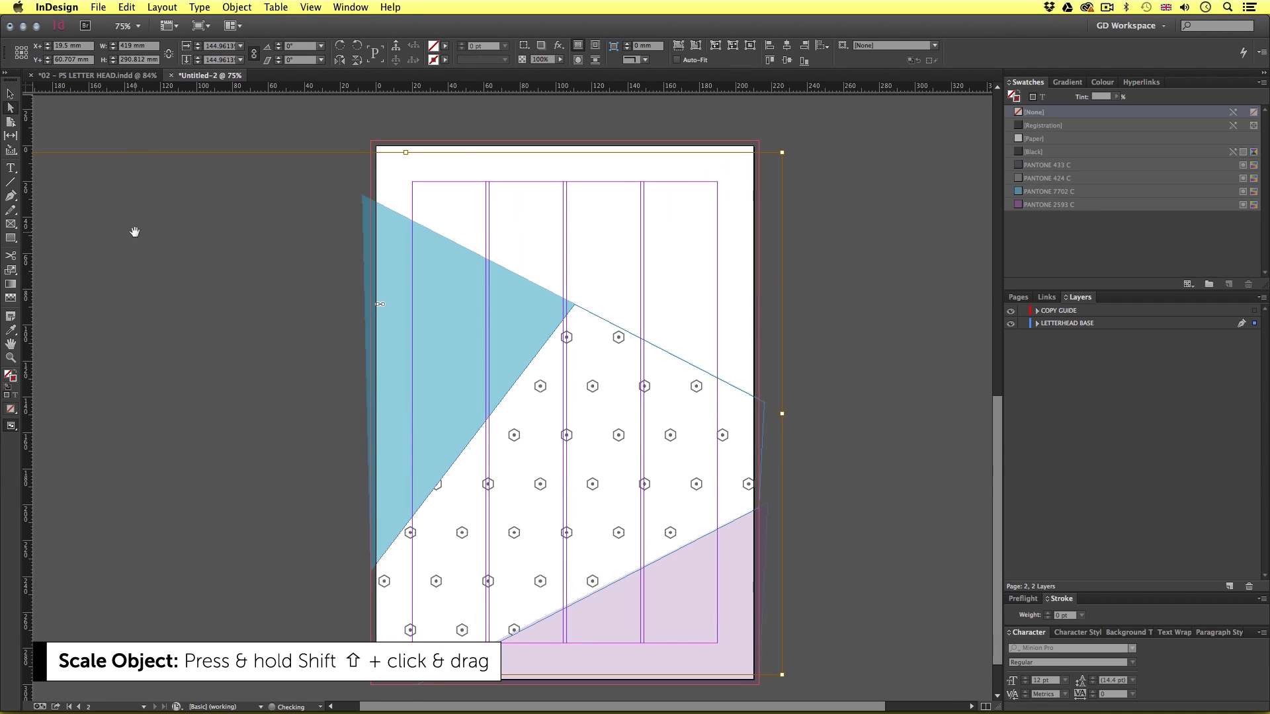
mouse_move(426, 389)
left_mouse_down()
mouse_move(547, 368)
mouse_move(403, 382)
left_mouse_up()
left_click_drag(570, 394, 620, 413)
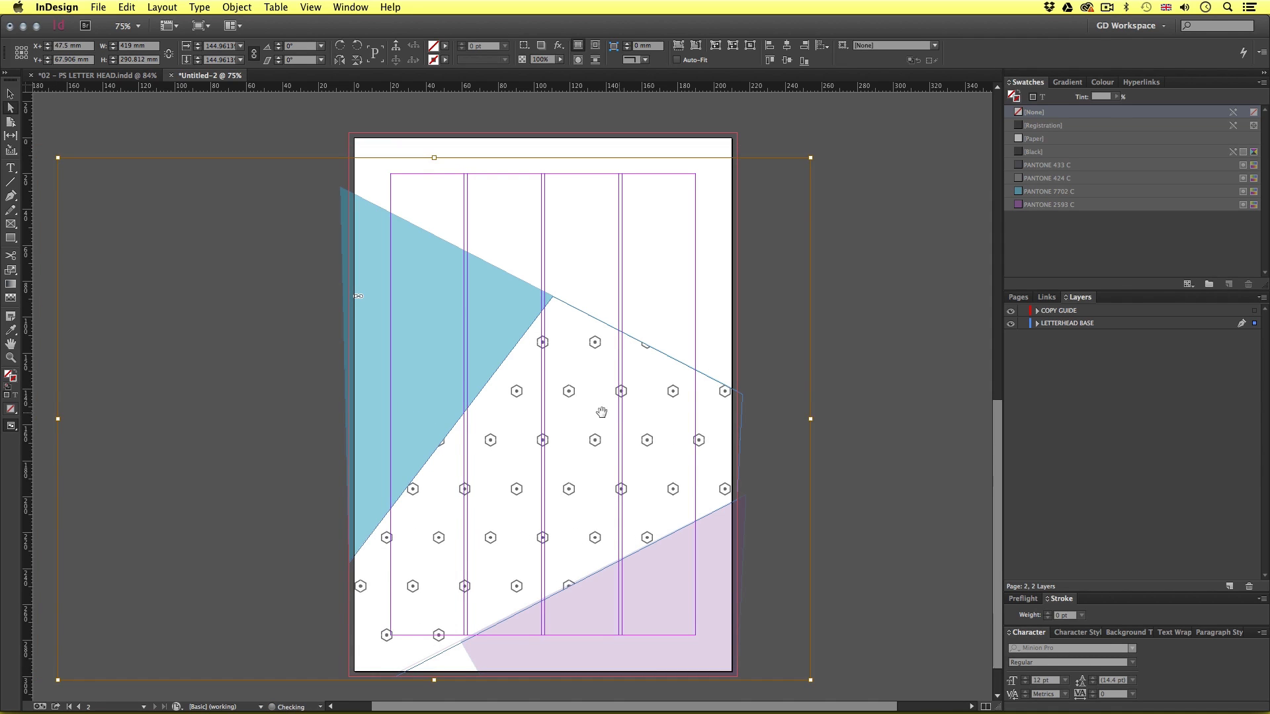
Deselect the pattern artwork and check the back page in Preview mode
left_click(11, 93)
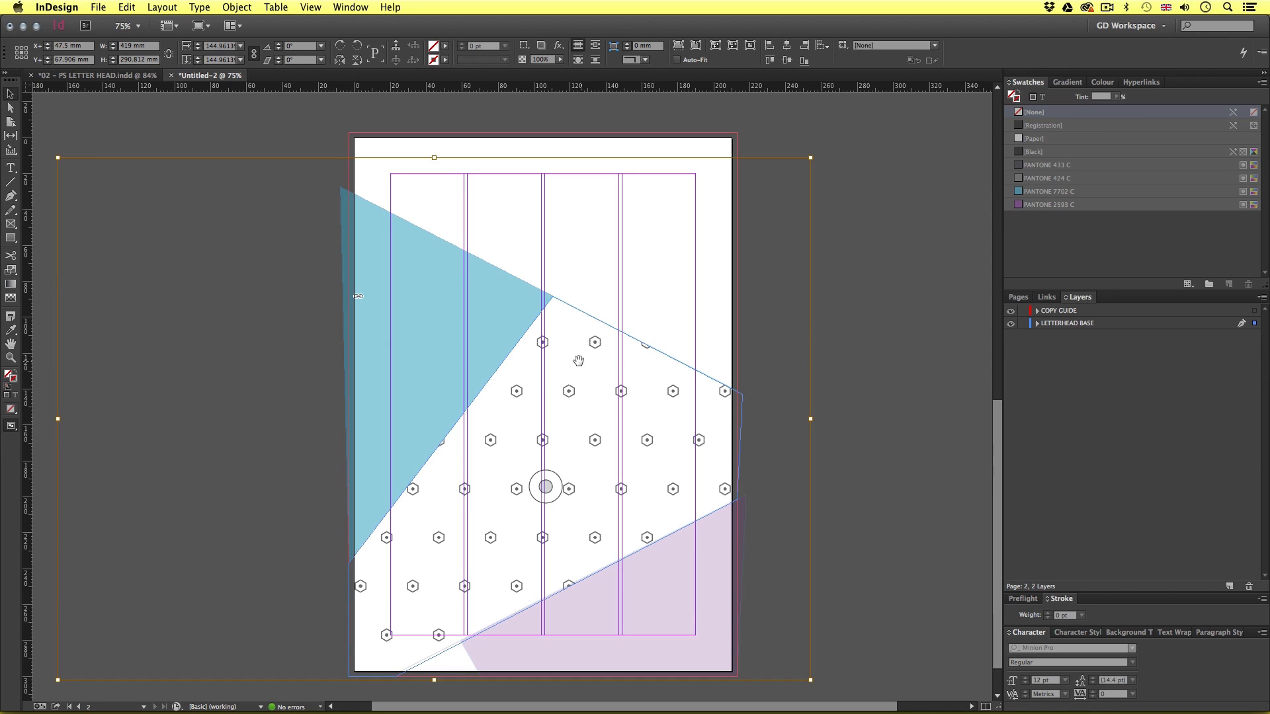
left_click(873, 258)
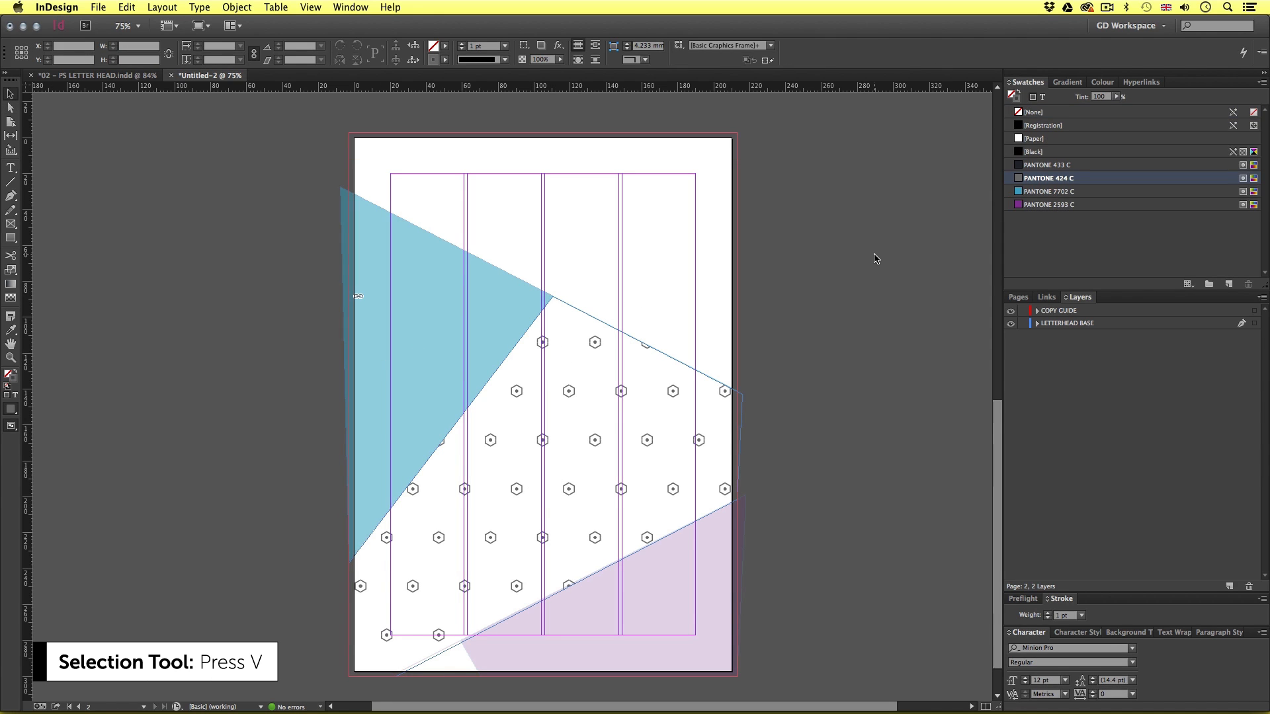
key("w")
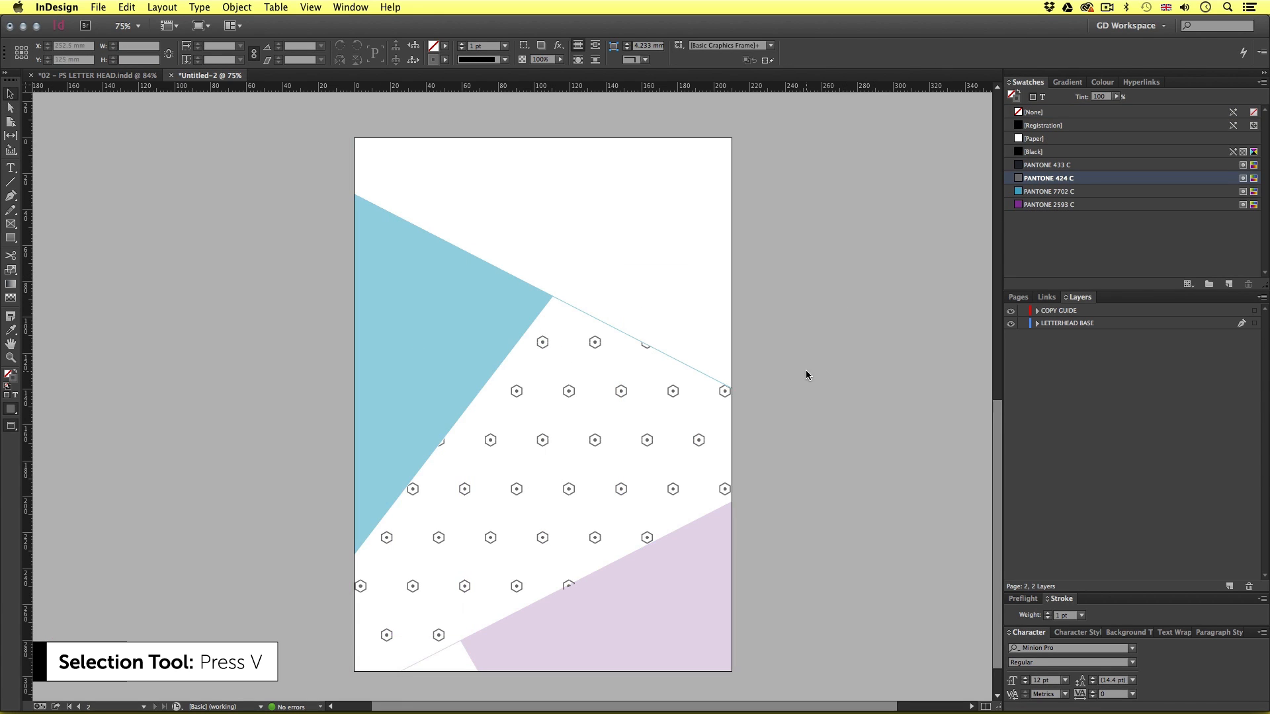
left_click_drag(790, 386, 769, 369)
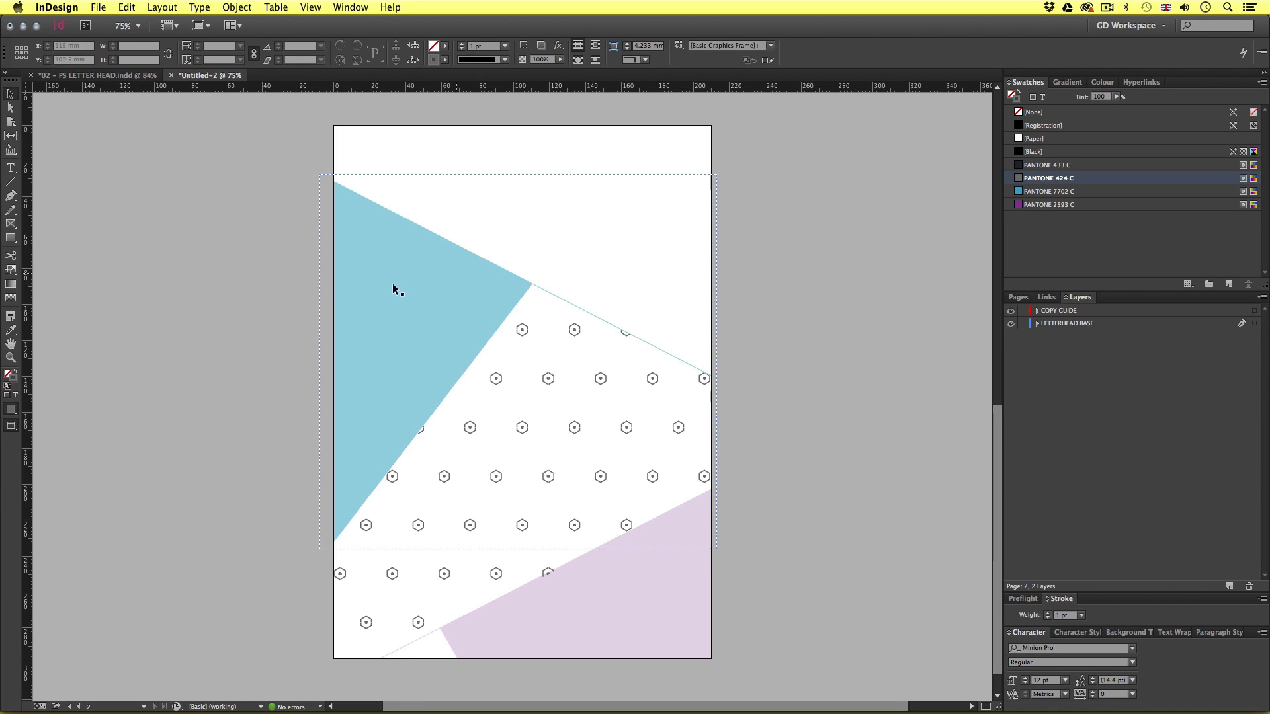
Apply a Transparency effect with 50% opacity to the pattern frame on the back page
left_click(598, 423)
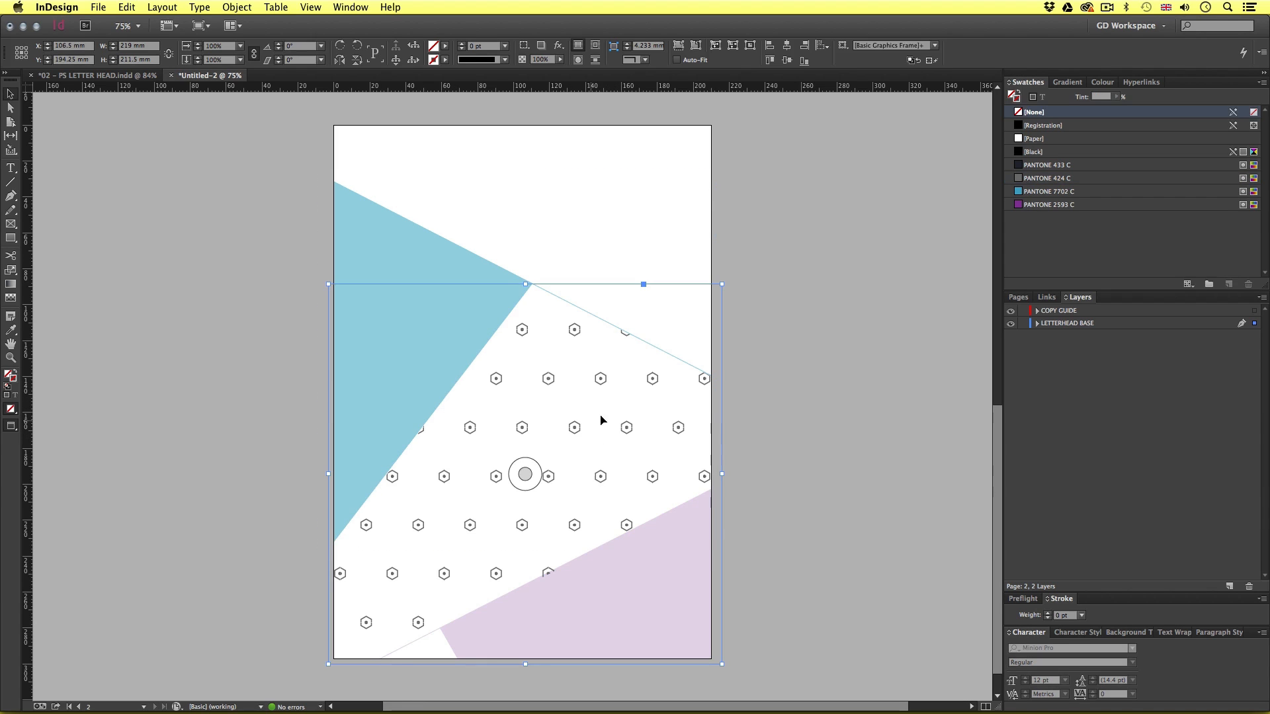
right_click(543, 393)
mouse_move(684, 513)
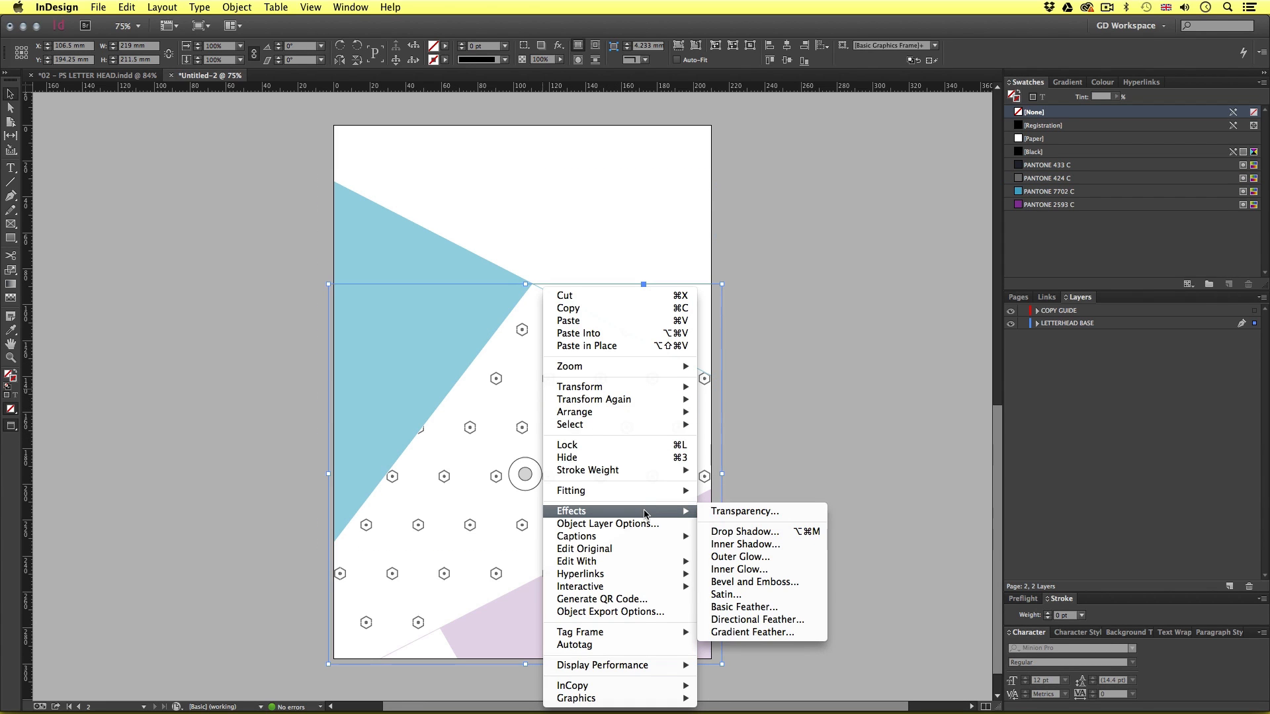
left_click(728, 514)
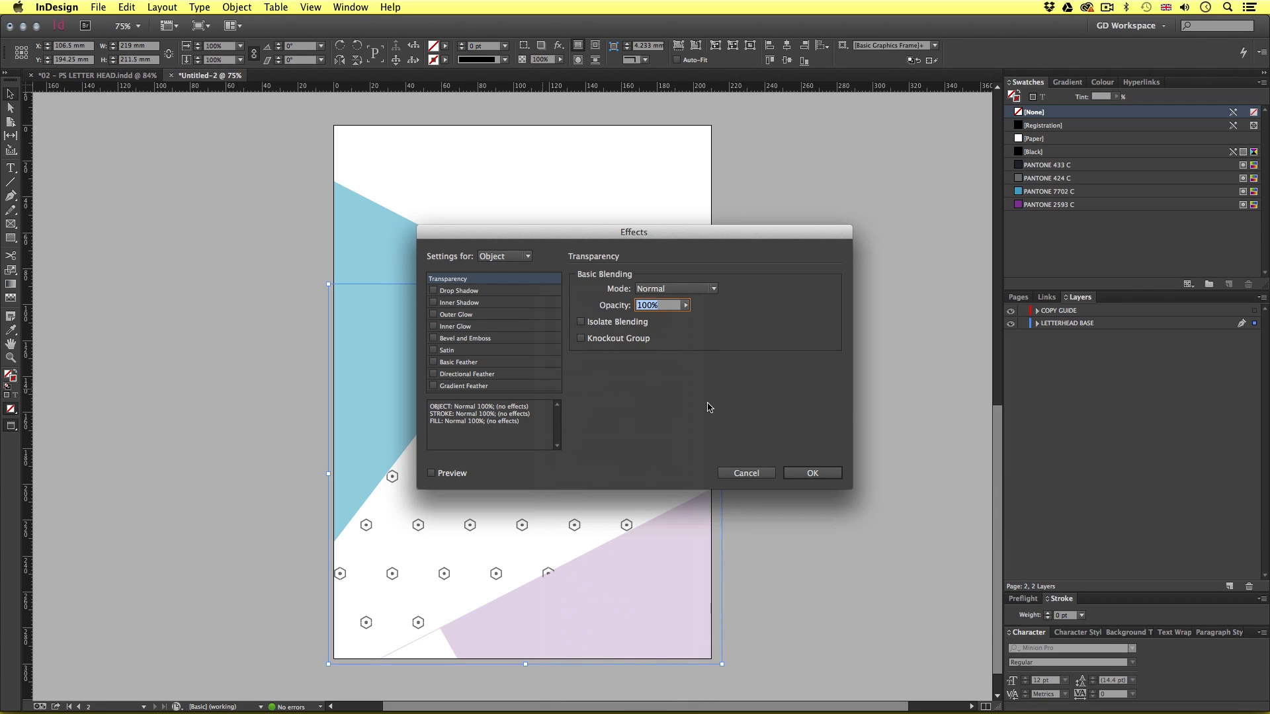
type("50")
left_click(824, 472)
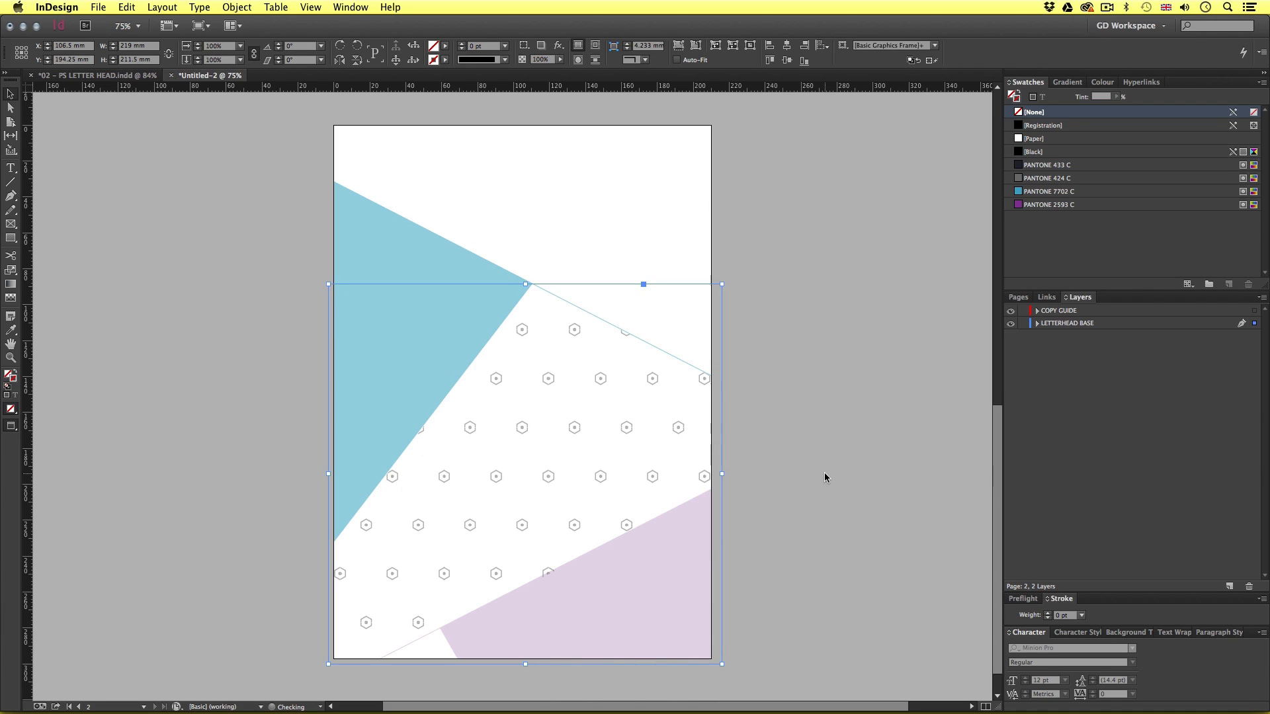
left_click(824, 422)
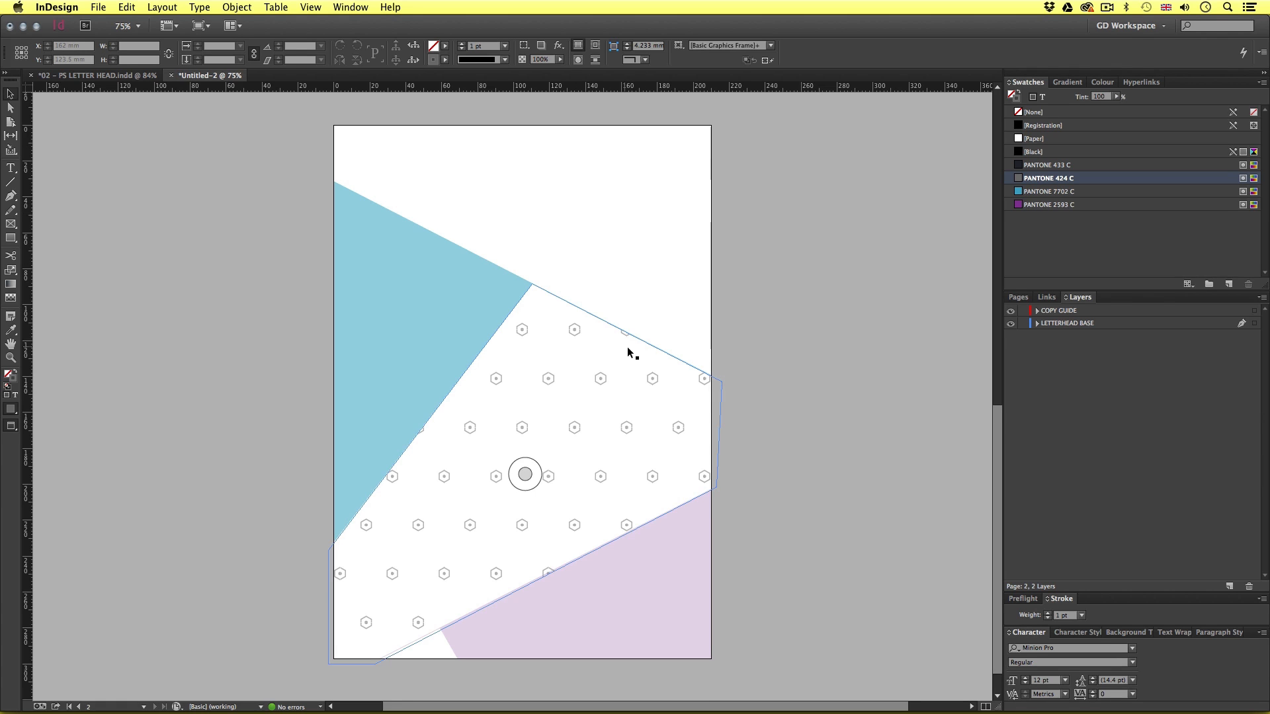
Copy the Platonic Synergy logo from the front page into the upper-right margin corner of the back page and preview the page
scroll(628, 350, "up", 15)
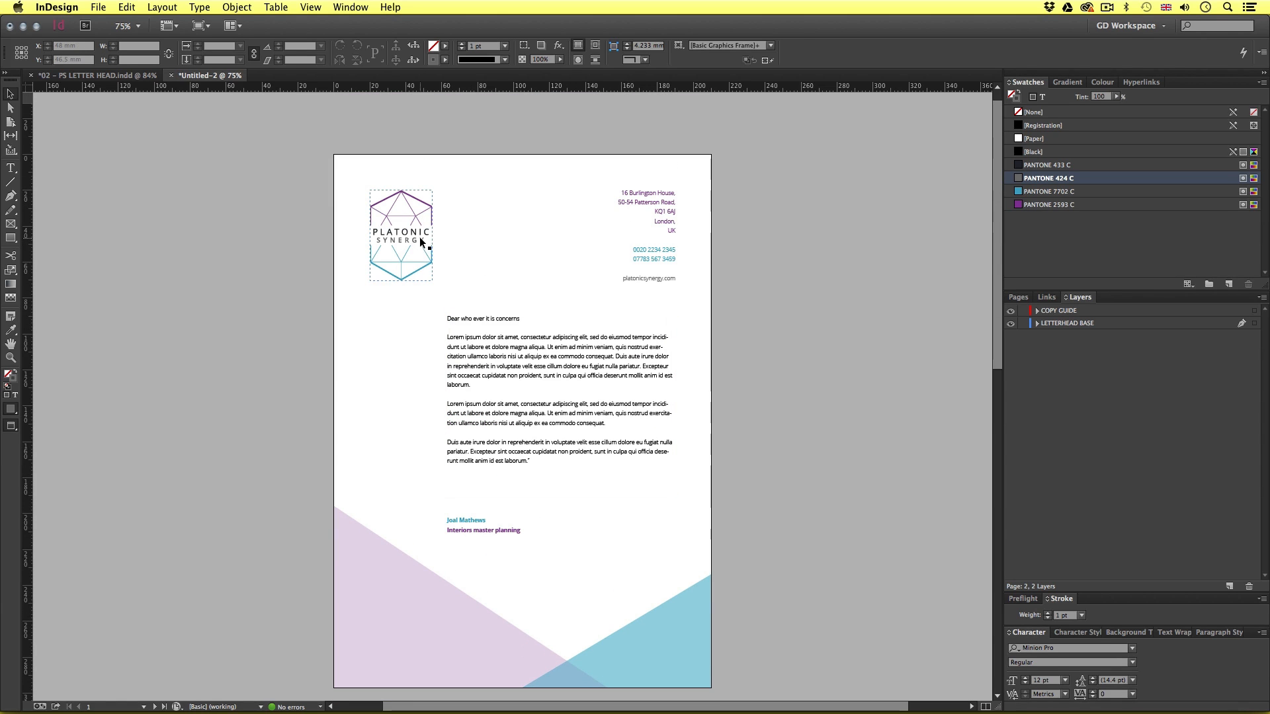
left_click(420, 242)
scroll(637, 391, "down", 10)
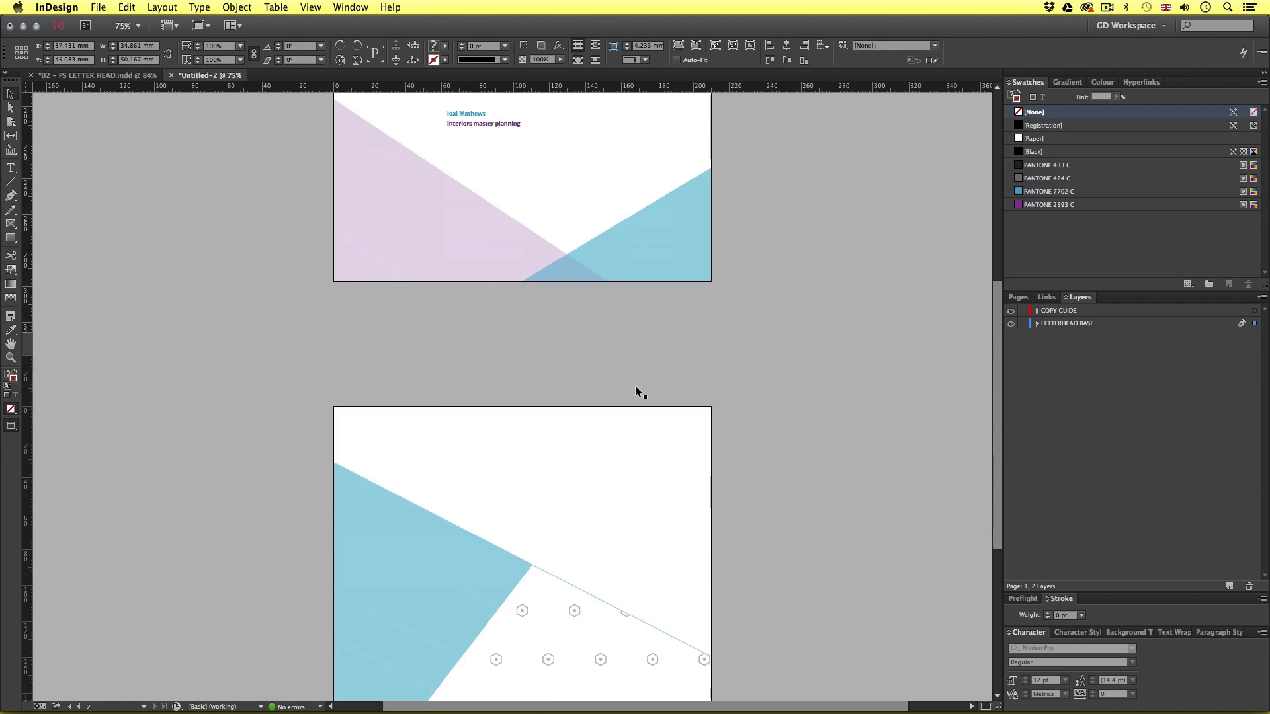
scroll(635, 387, "down", 3)
left_click(633, 387)
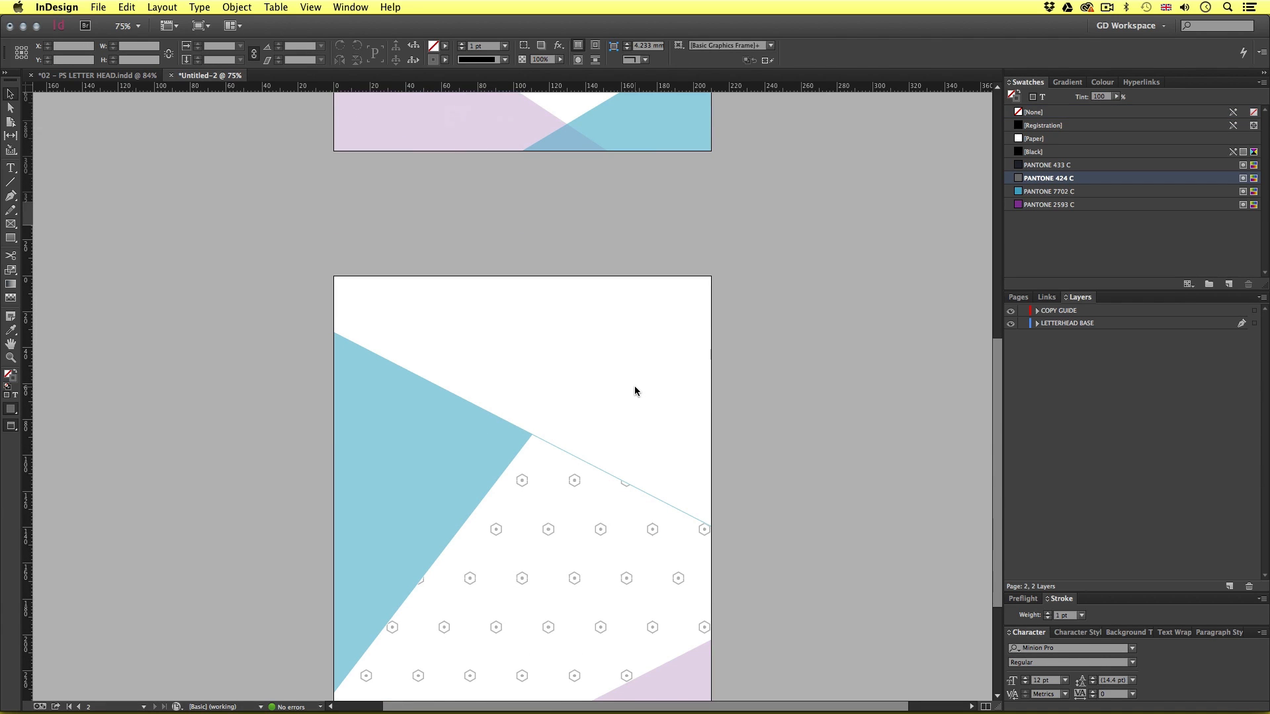
key("w")
scroll(634, 397, "down", 2)
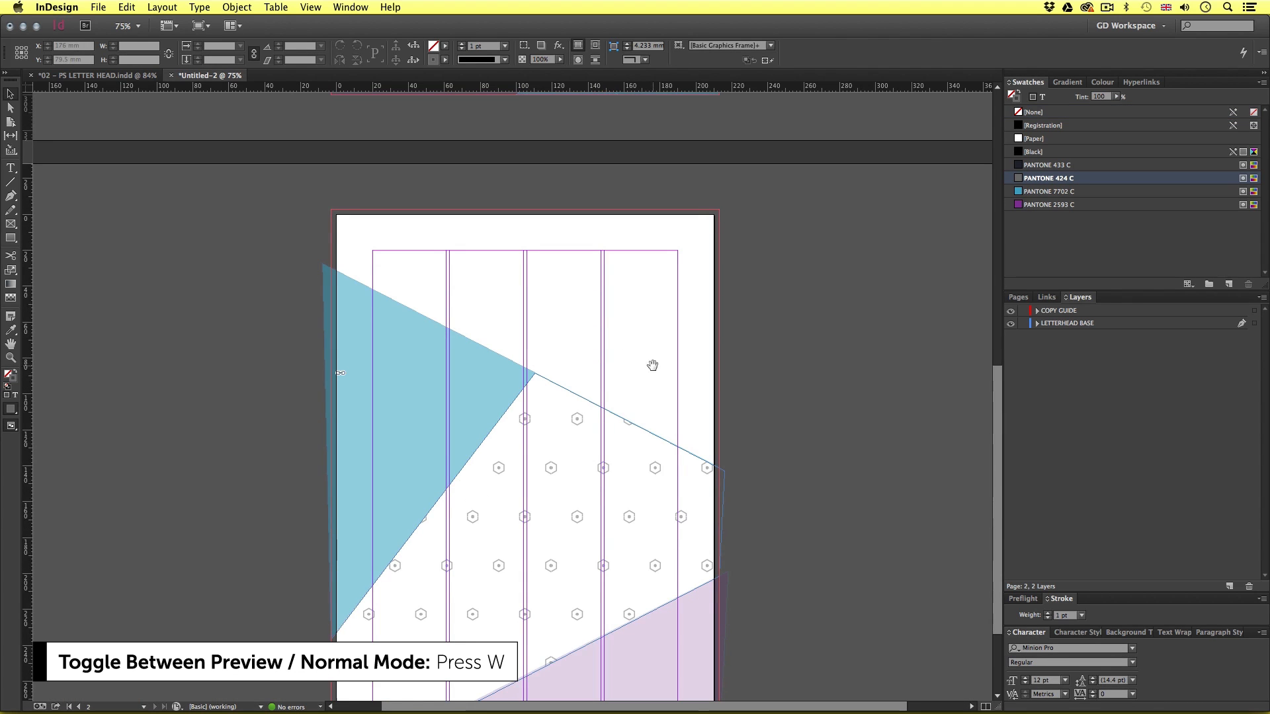
left_click_drag(652, 365, 665, 305)
key("super+v")
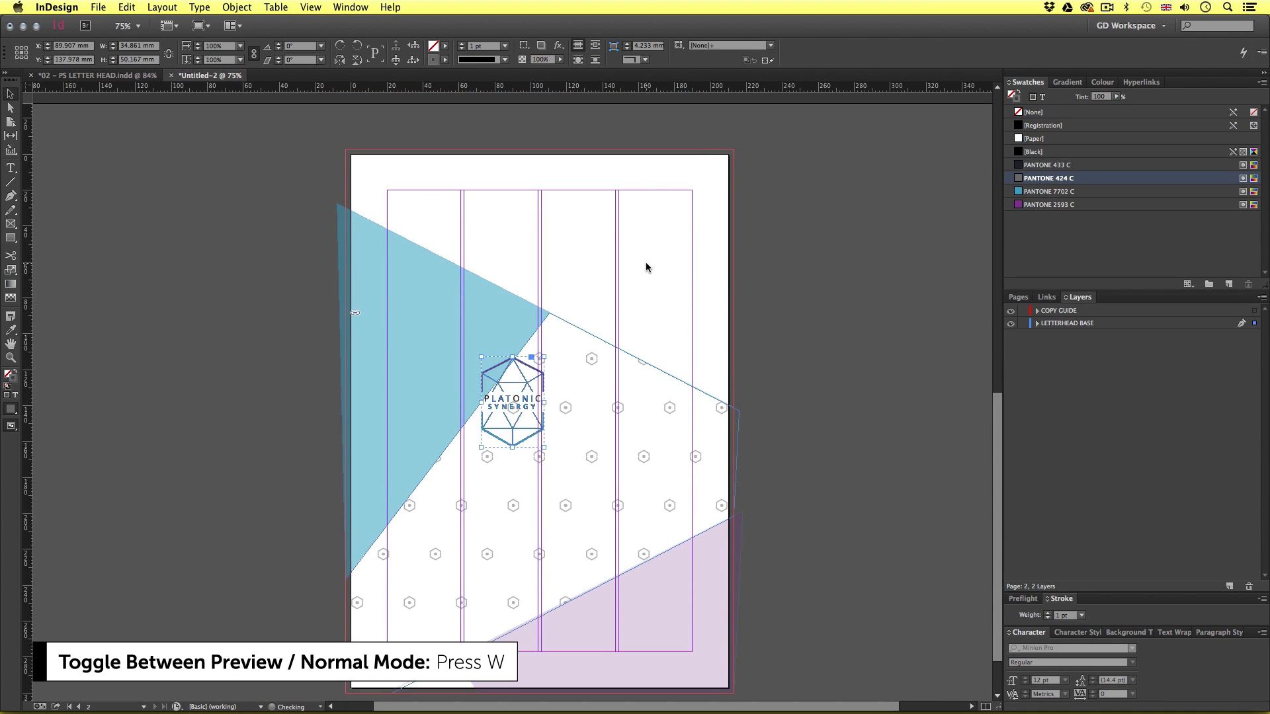
left_click_drag(533, 370, 685, 206)
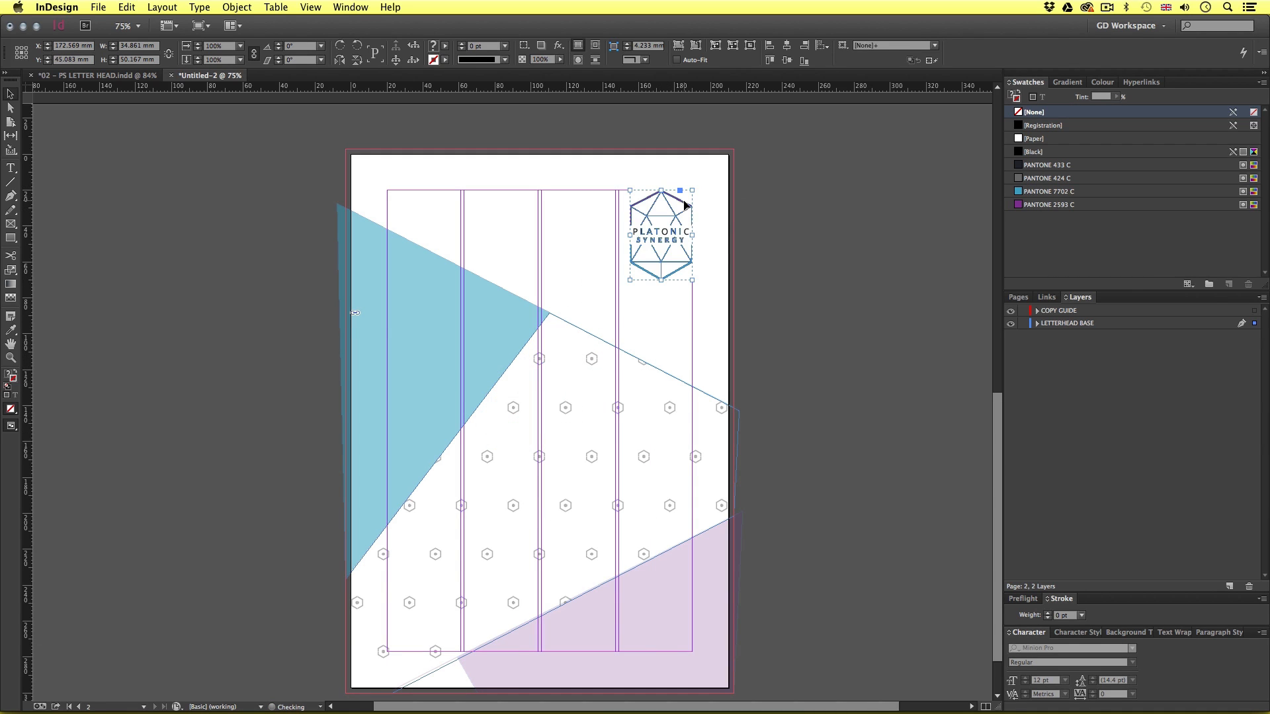
left_click(822, 264)
scroll(841, 428, "down", 1)
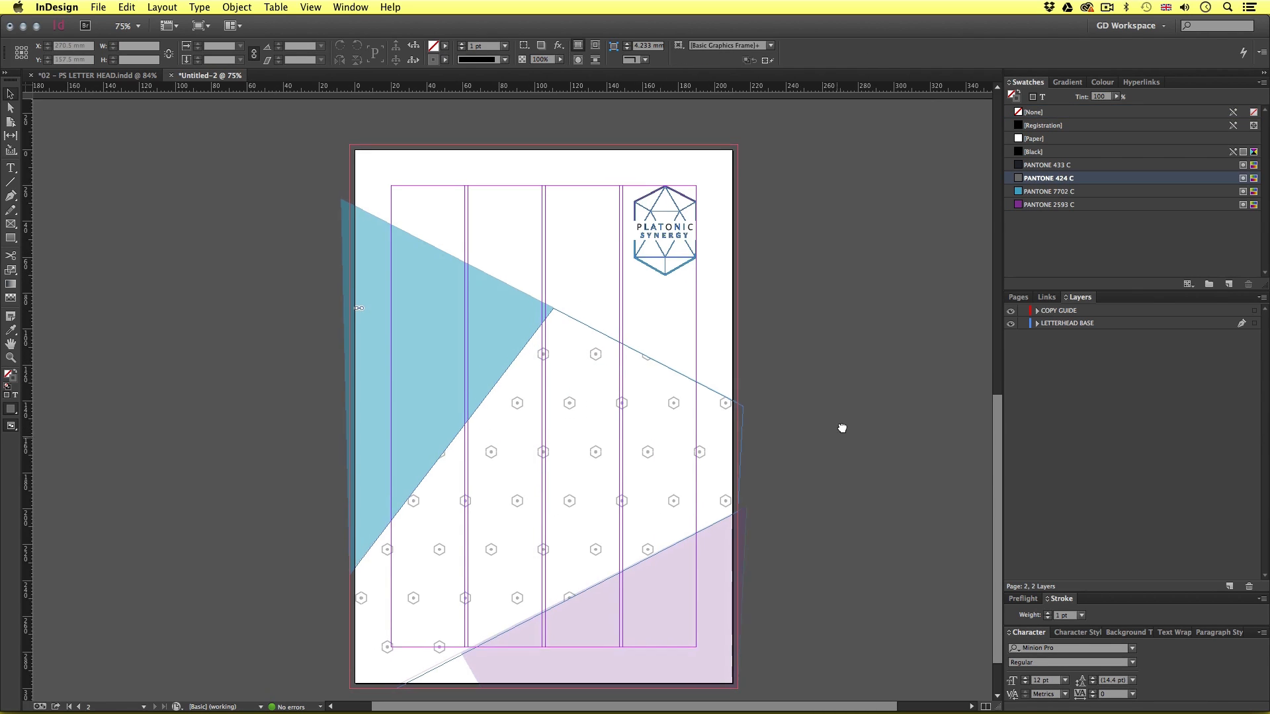
key("w")
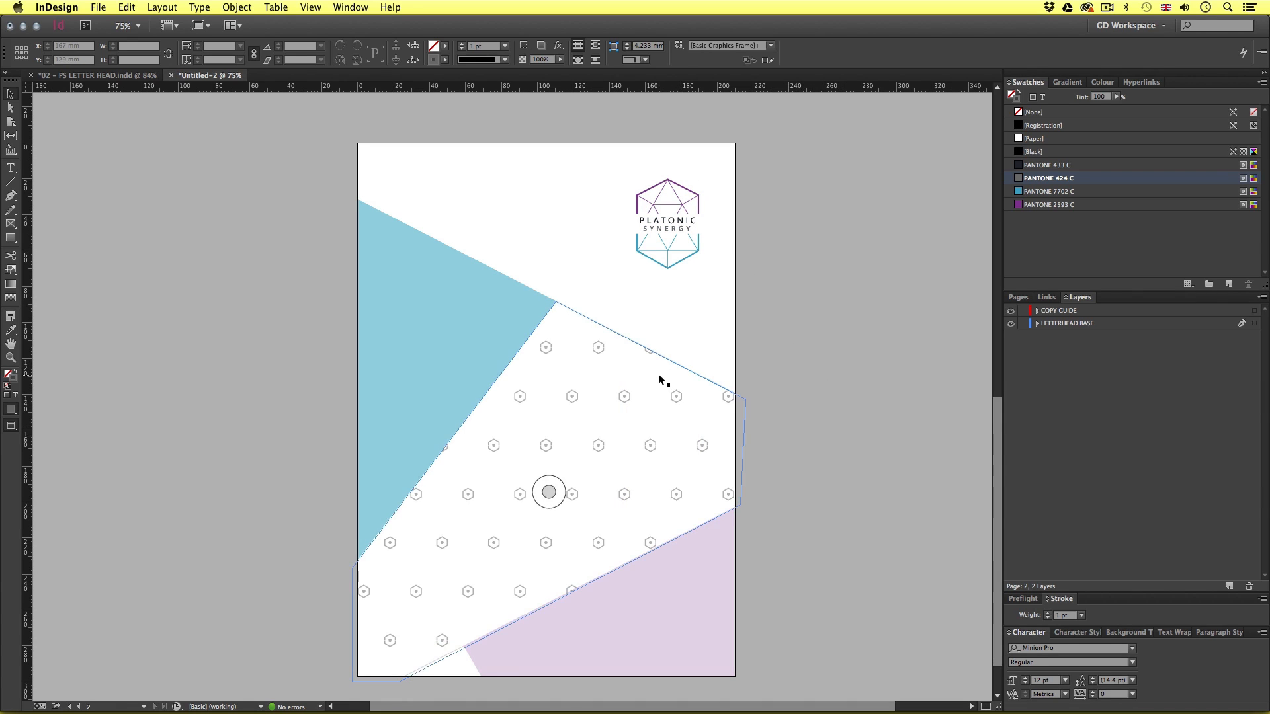
Save the document as LETTERHEAD.indd in the 03 - WORK DOCS folder of 05 - MY PROJECT
key("super+s")
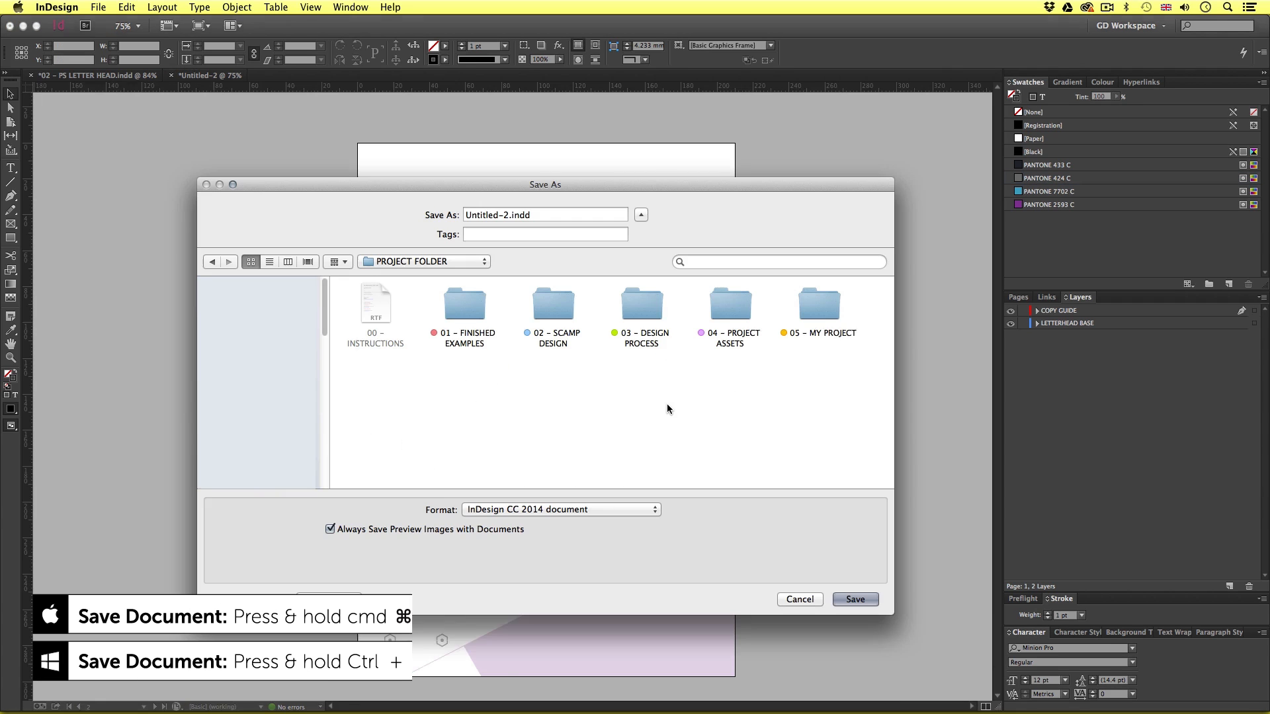
left_click(809, 307)
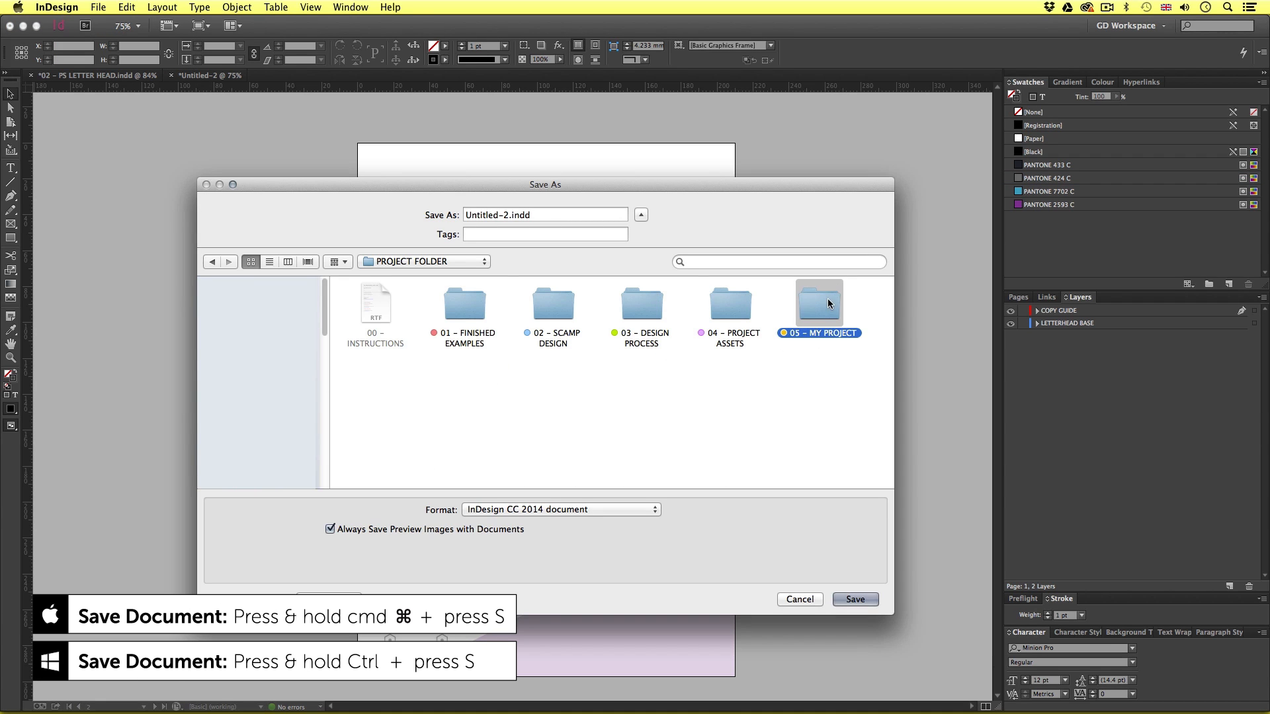
double_click(819, 305)
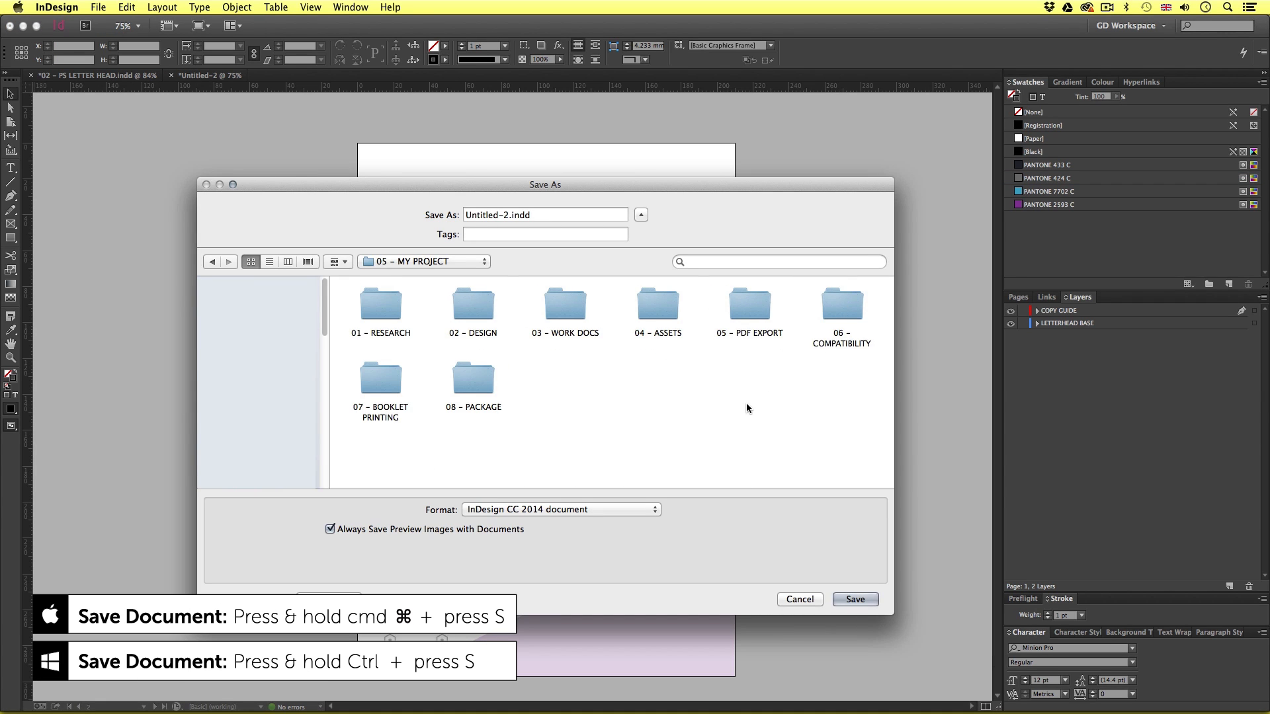
left_click(563, 306)
double_click(562, 302)
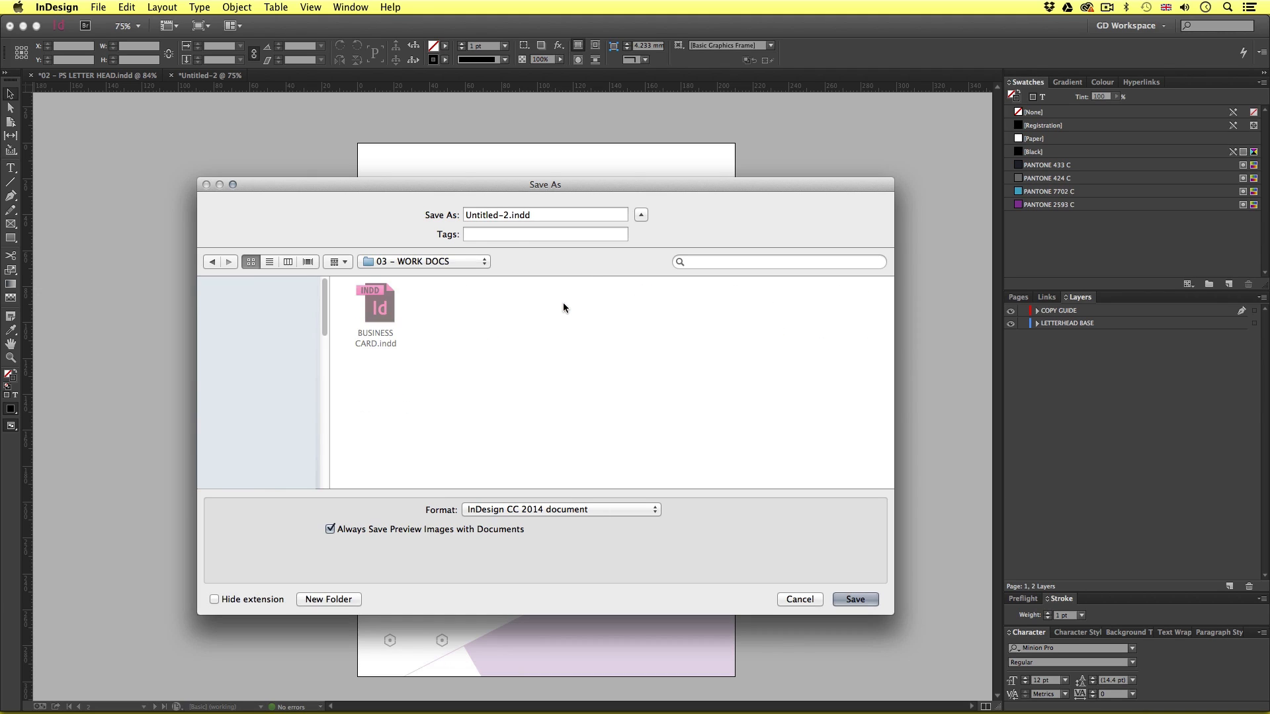
left_click_drag(506, 218, 430, 218)
type("LETTERHEAD")
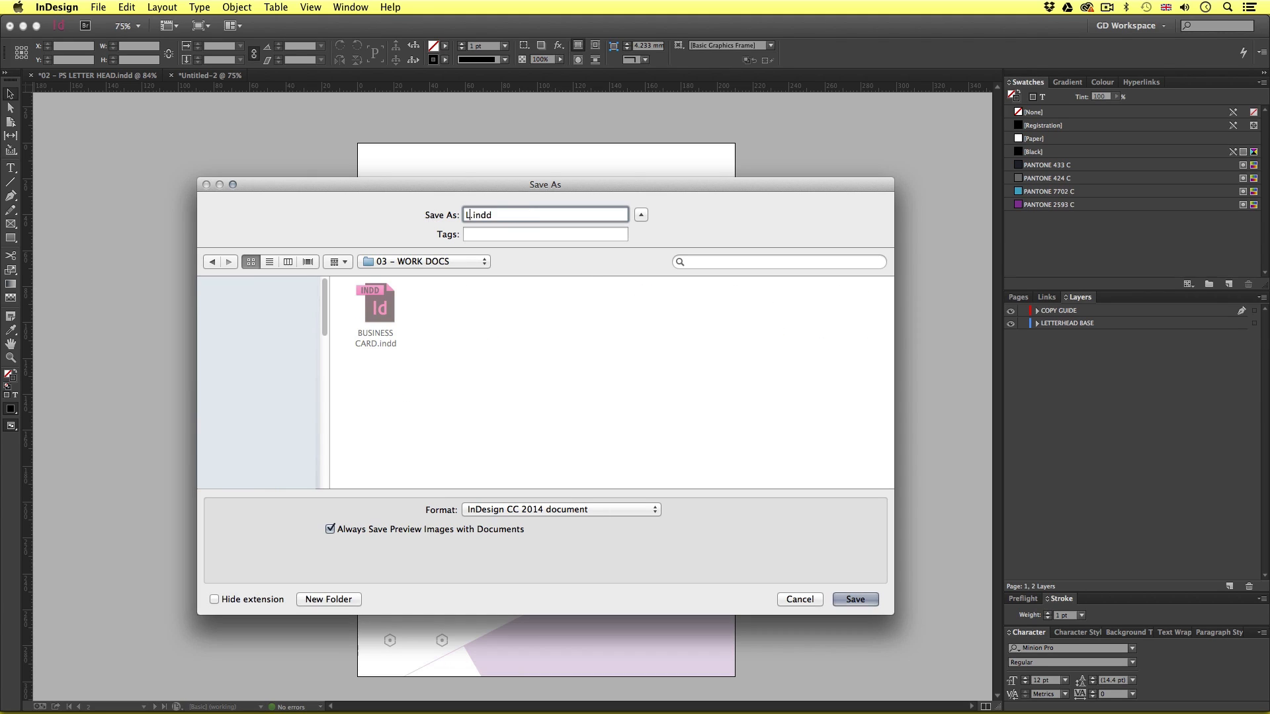
left_click(855, 599)
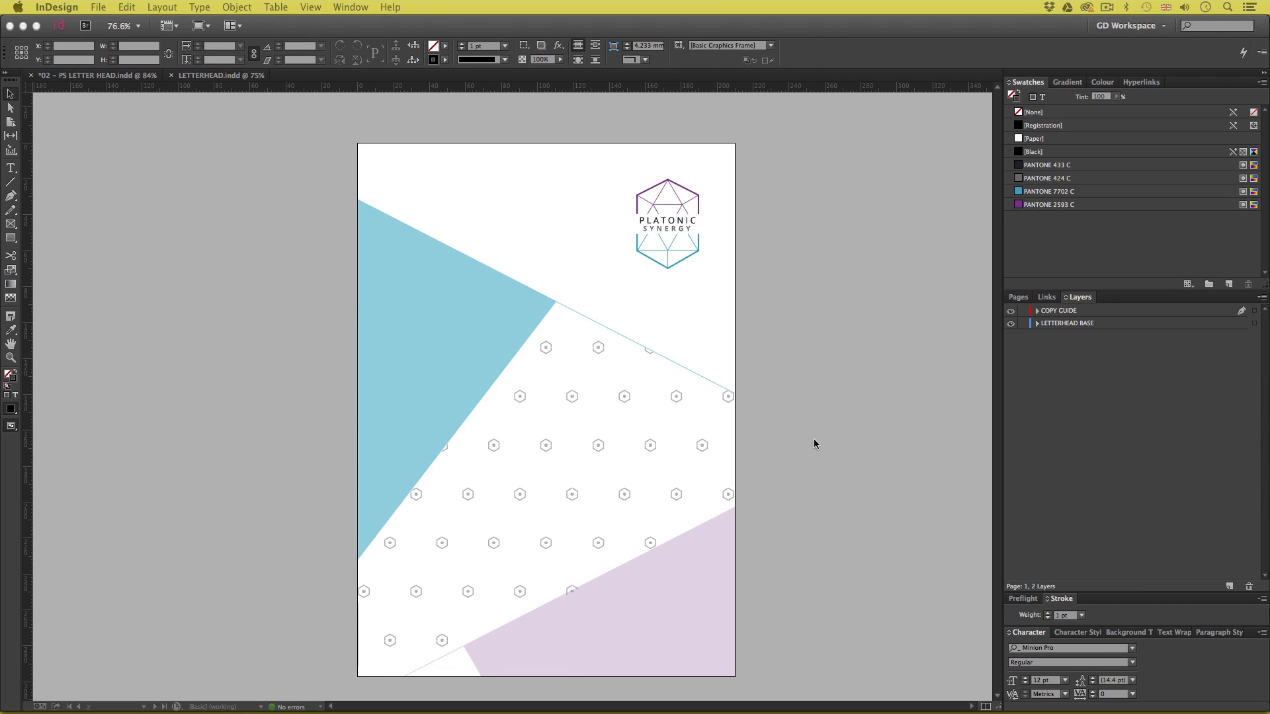
Toggle the COPY GUIDE layer's visibility to compare the front page with and without the sample letter text, leaving the layer hidden
key("z")
left_click(595, 351, "alt")
scroll(592, 371, "up", 5)
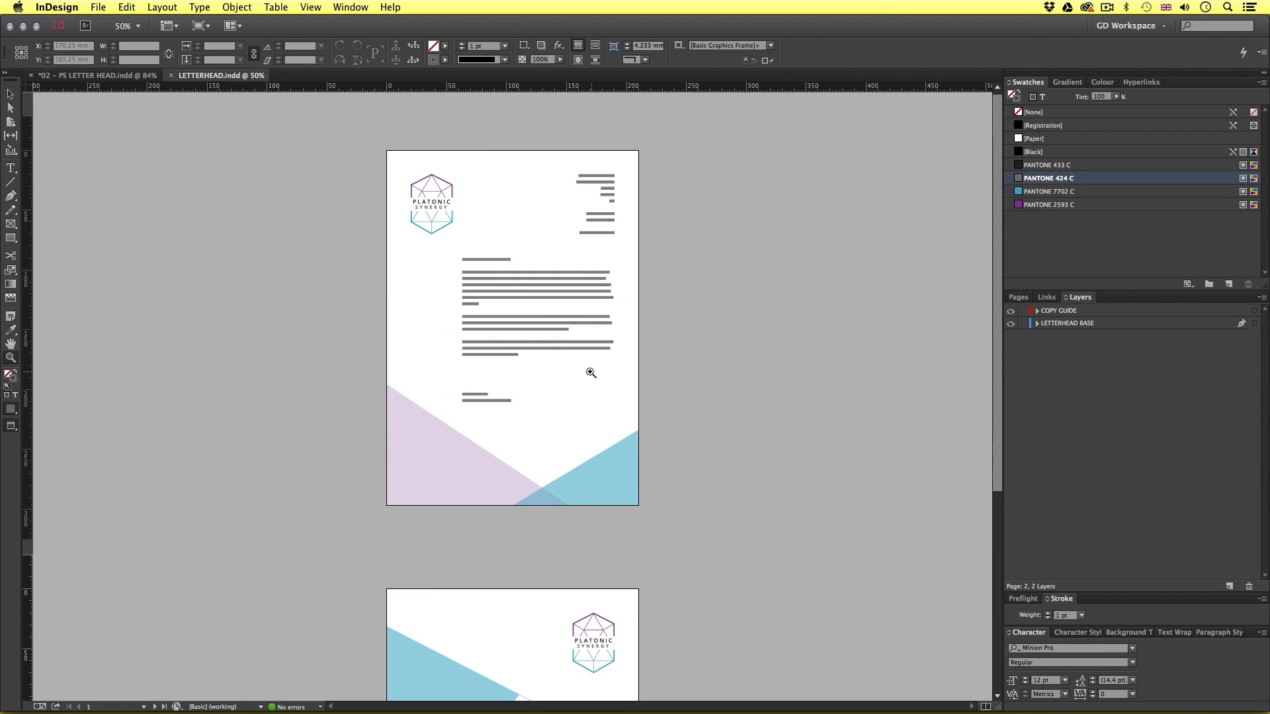
left_click(591, 372)
key("v")
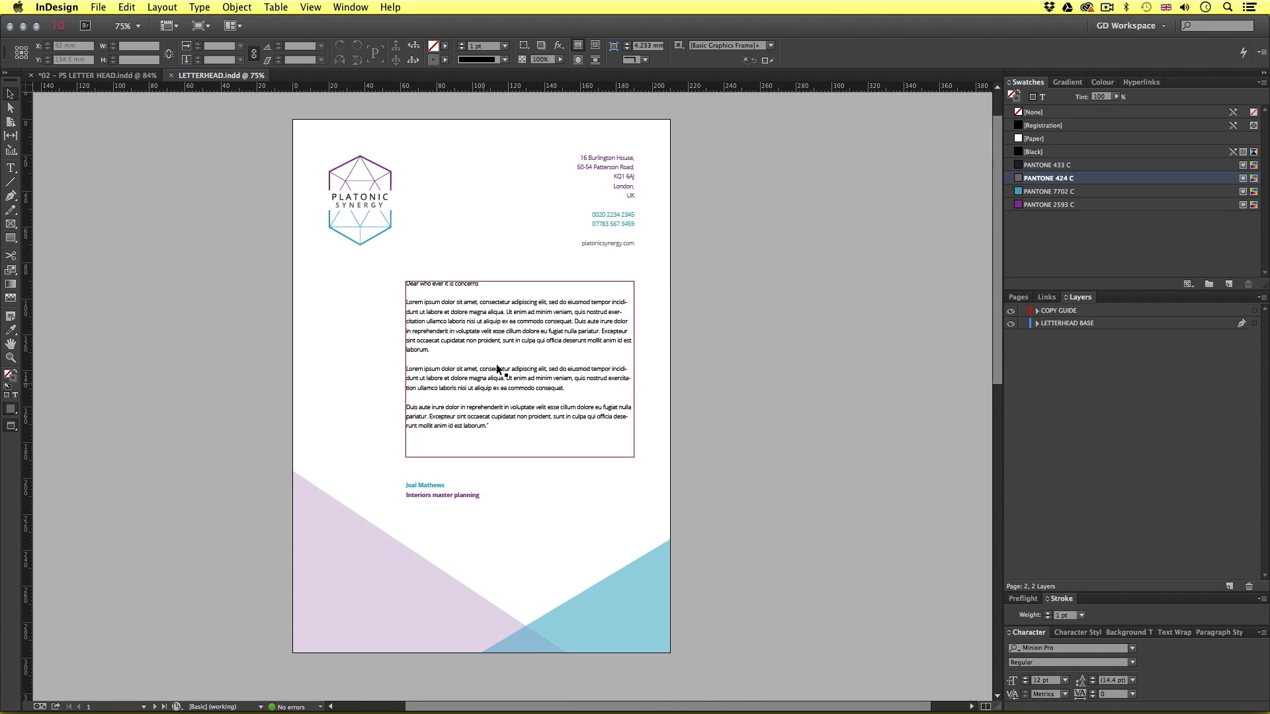
scroll(496, 369, "left", 2)
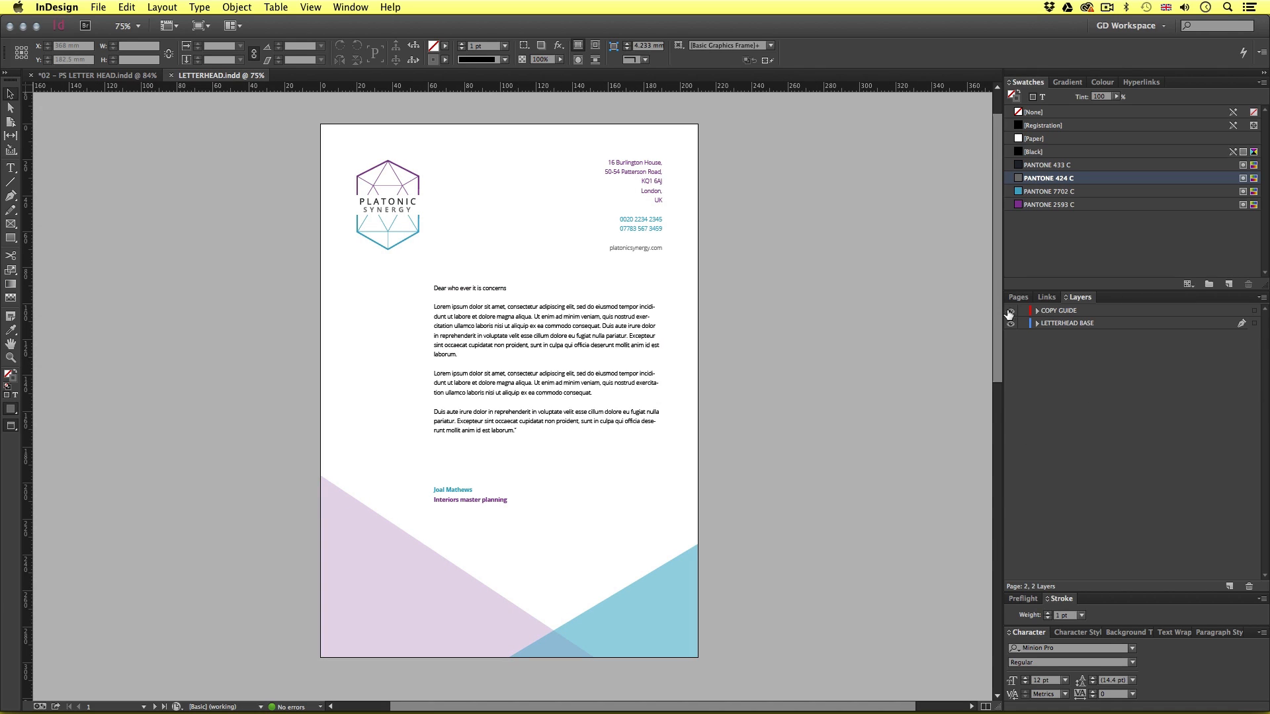
left_click(1010, 312)
left_click(1010, 311)
left_click(1010, 311)
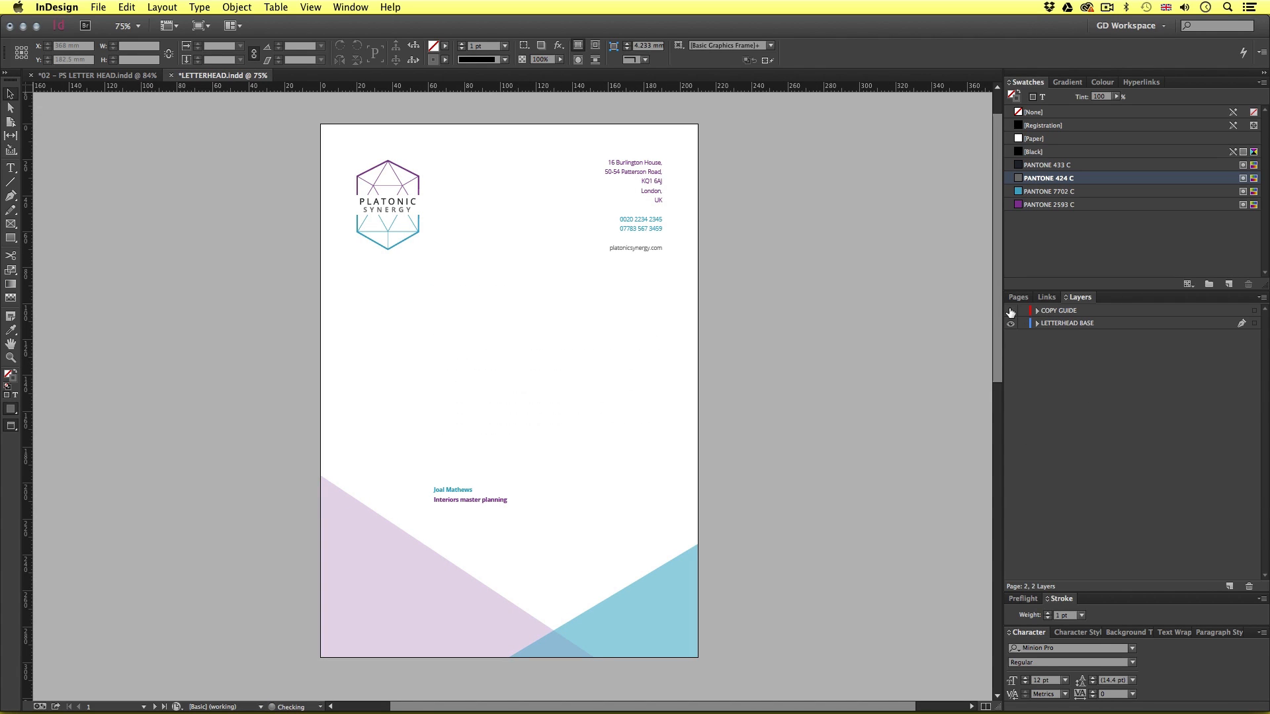
left_click(1010, 312)
left_click(1010, 311)
left_click(1010, 311)
left_click(1010, 311)
With both letterhead pages in view, lock the COPY GUIDE layer and make it visible again
scroll(714, 502, "left", 2)
key("super+minus")
key("super+minus")
key("super+minus")
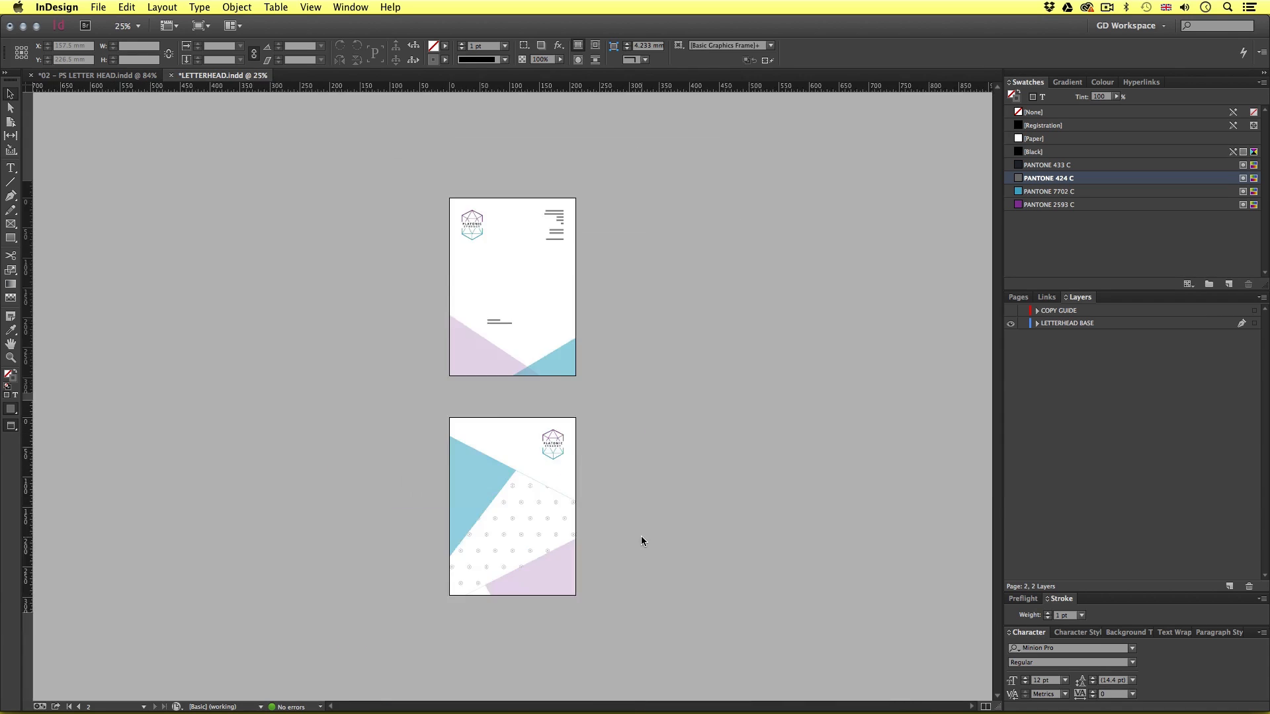
left_click(542, 368)
key("z")
left_click_drag(440, 192, 582, 598)
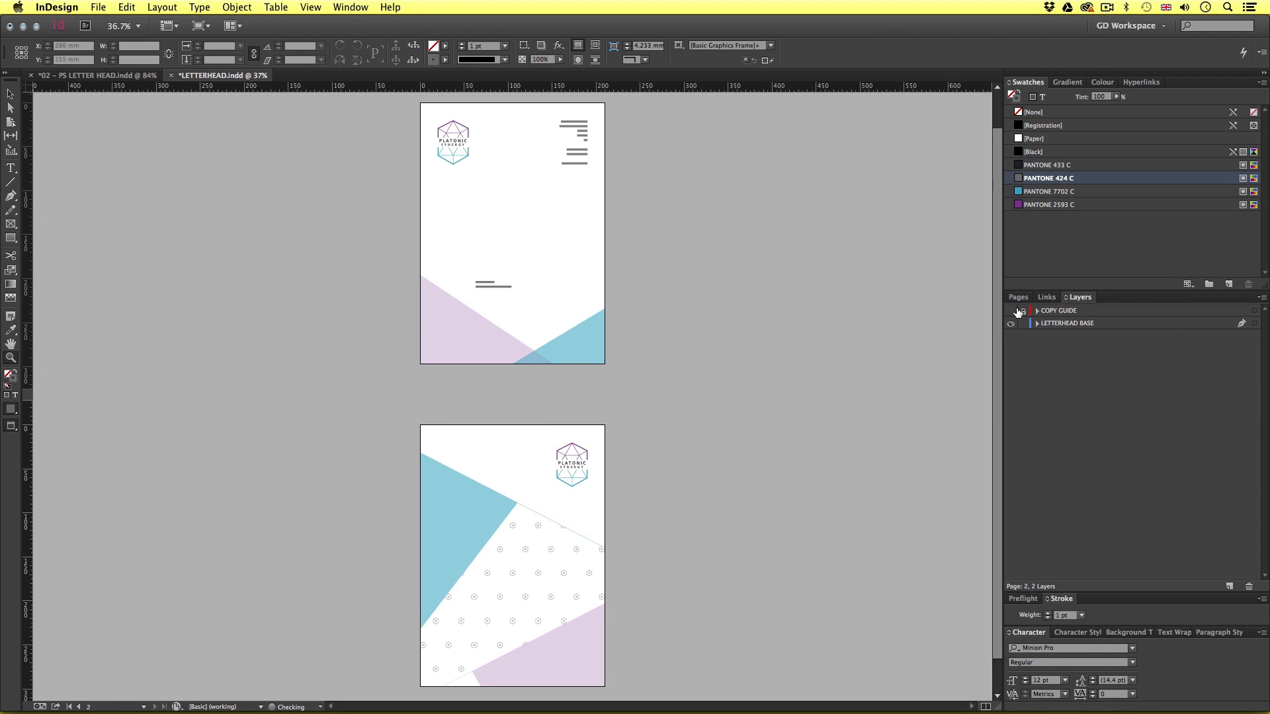
left_click(1010, 311)
left_click(1010, 311)
left_click(1011, 311)
left_click(1011, 311)
left_click(1010, 310)
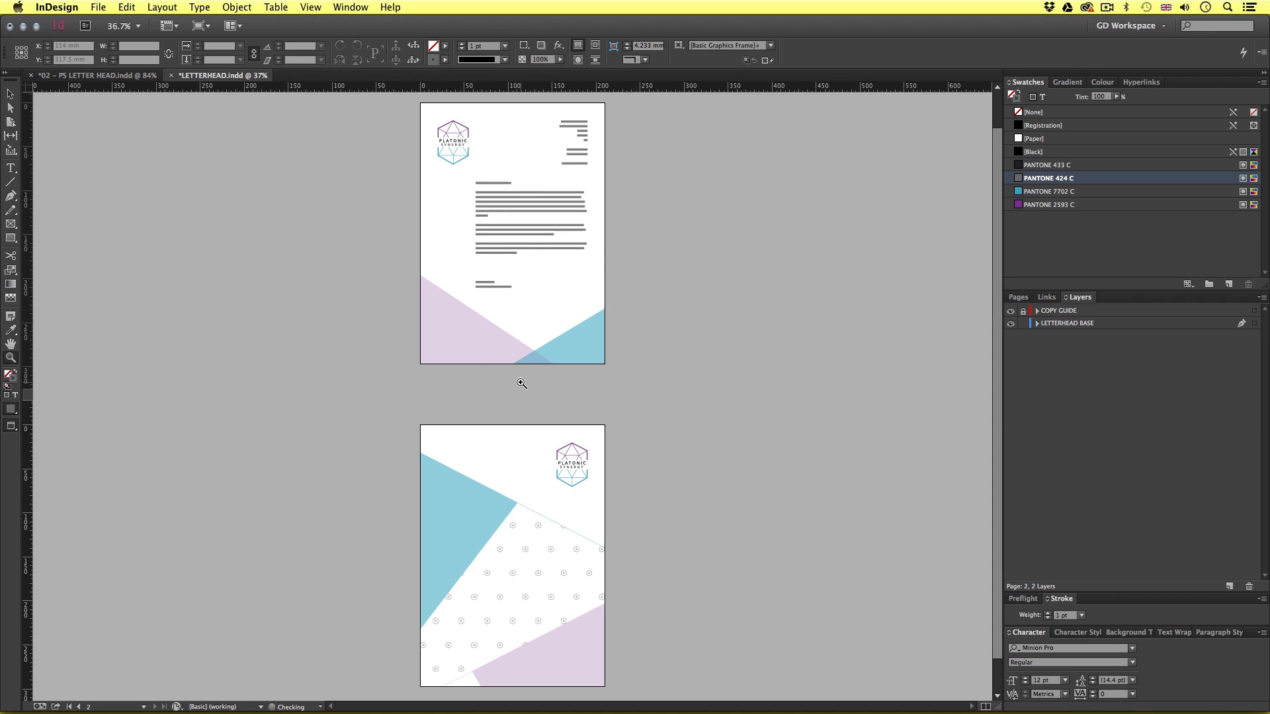
Examine the full front page of the letterhead close up with the sample letter text shown
key("v")
key("z")
left_click_drag(410, 97, 635, 382)
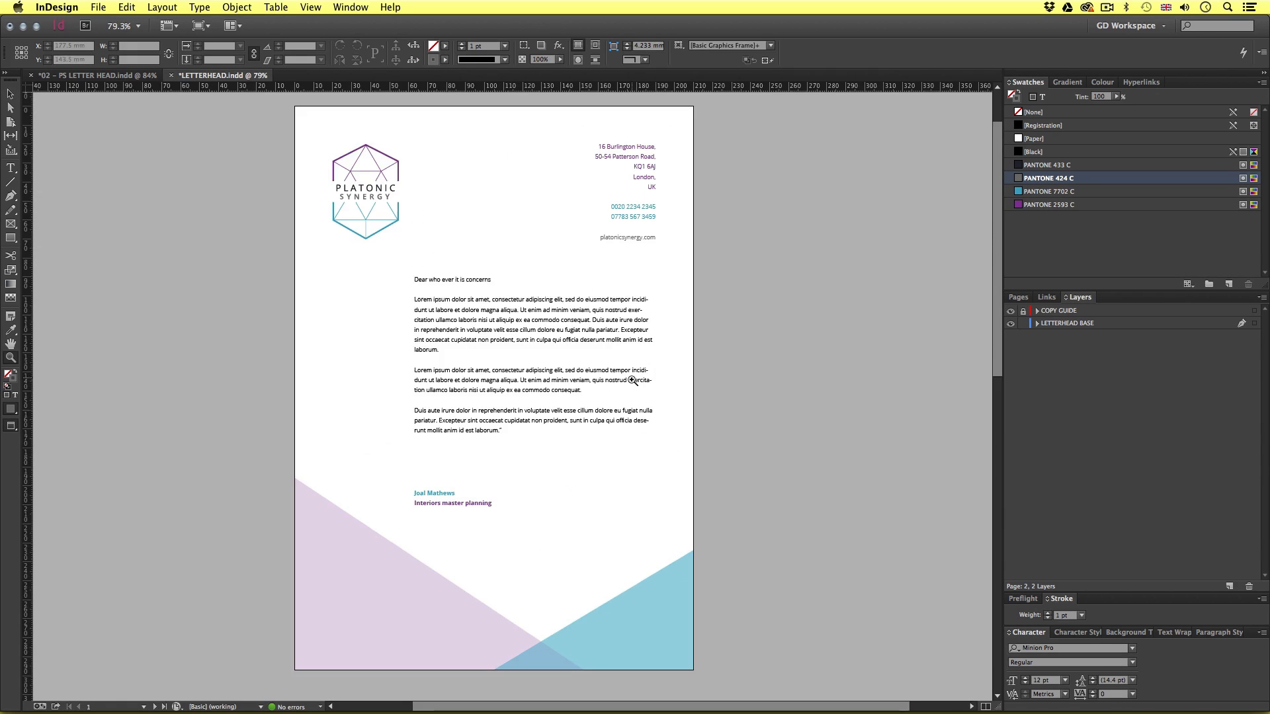
key("v")
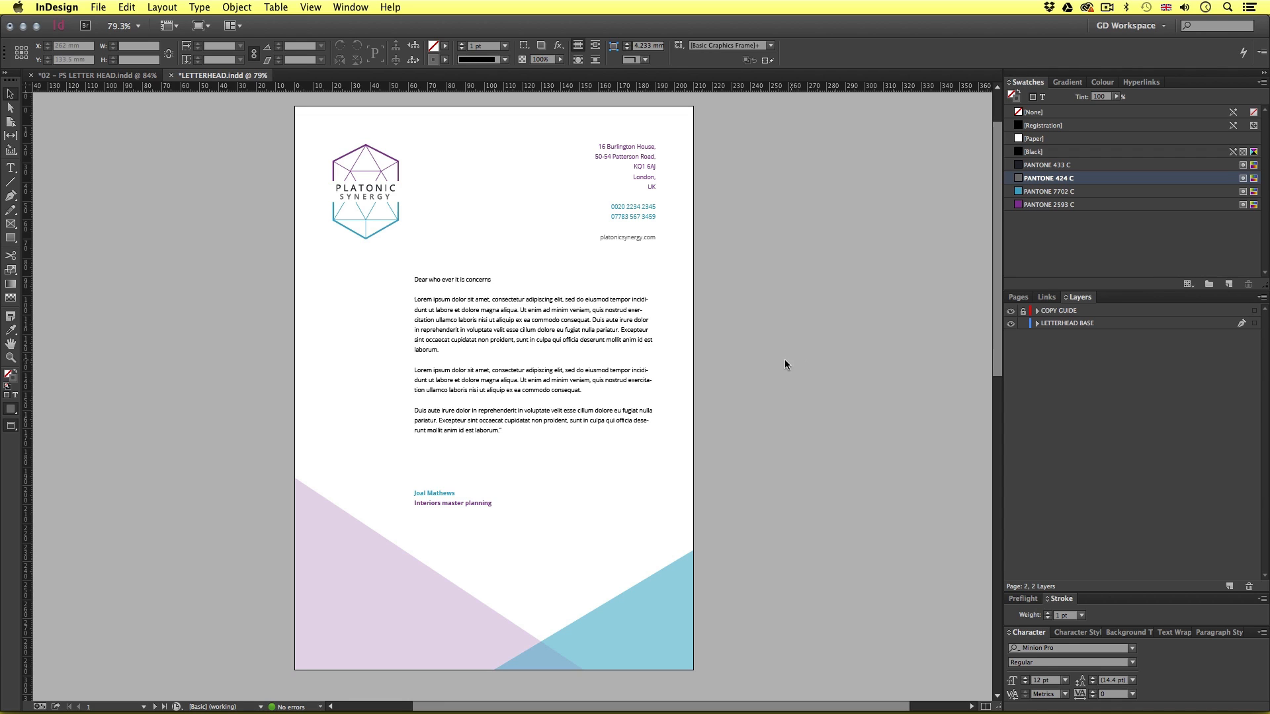
left_click_drag(632, 385, 681, 387)
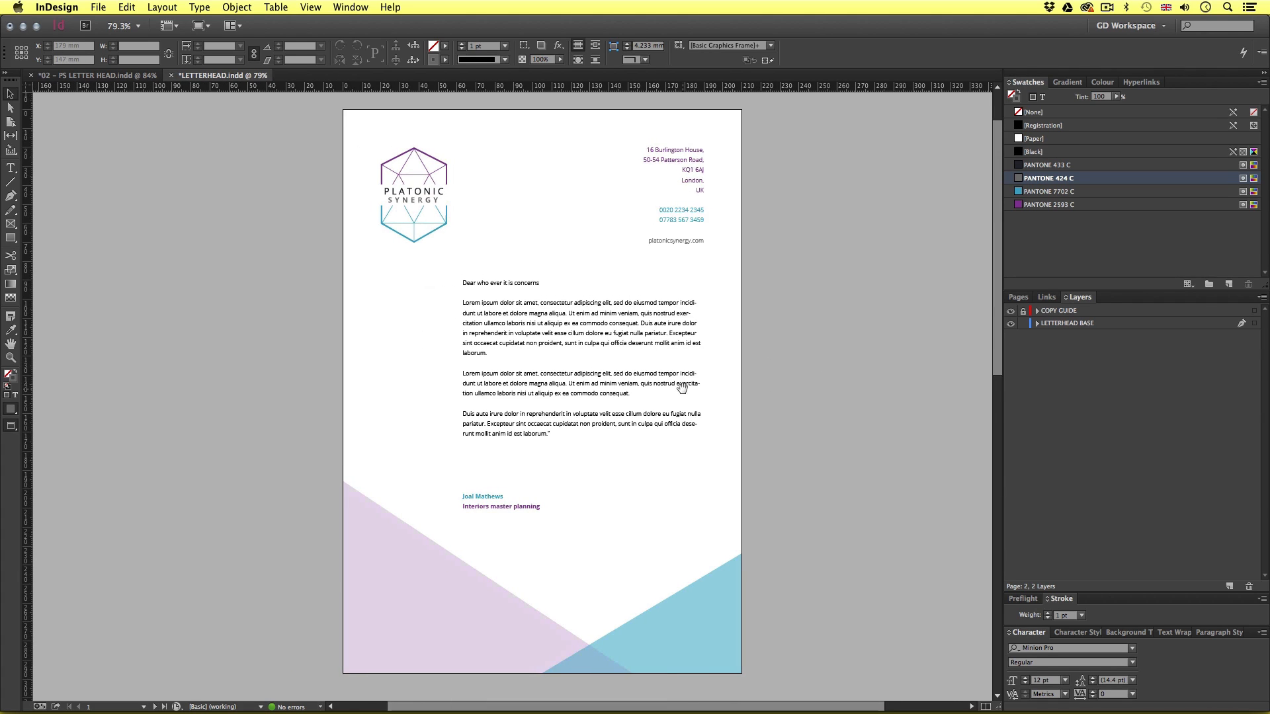